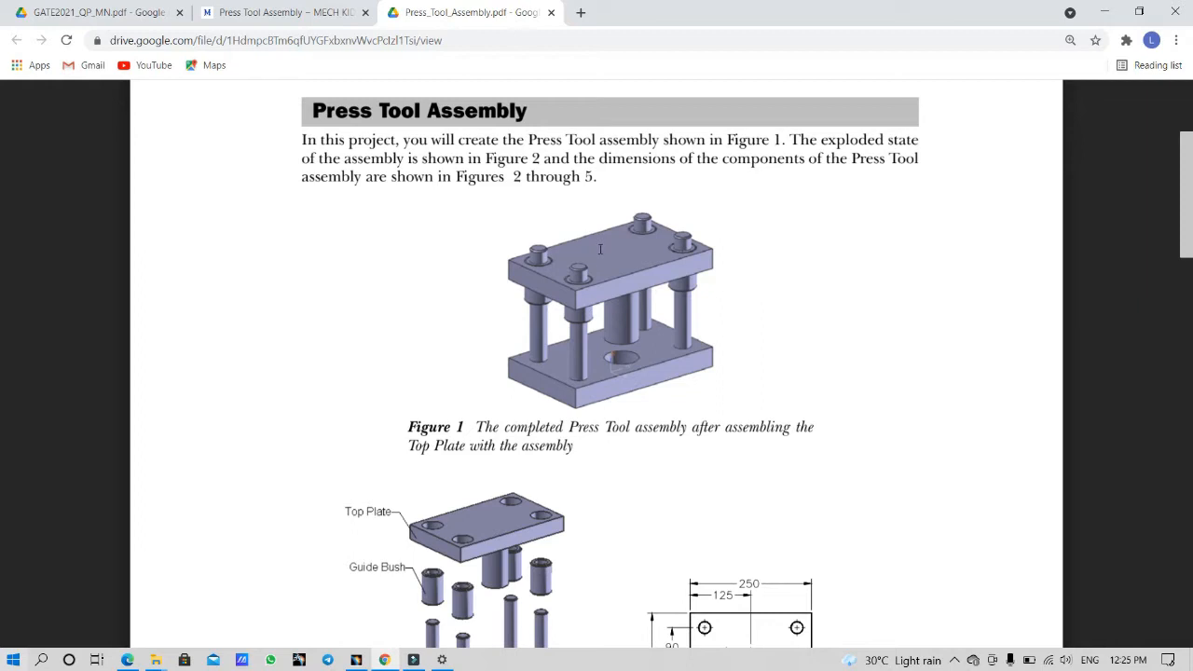
Examine the Press Tool assembly's exploded view and the dimensioned drawings of the plates, guide pillar and guide bush.
scroll(610, 264, "down", 3)
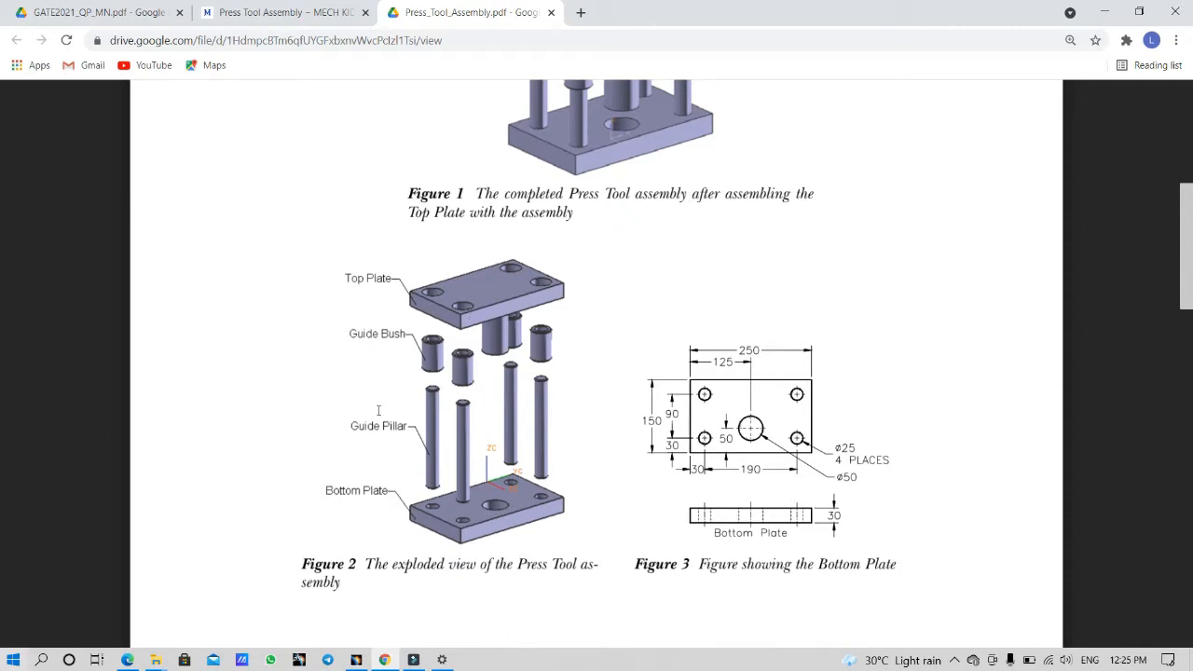
left_click(358, 430)
scroll(745, 403, "down", 3)
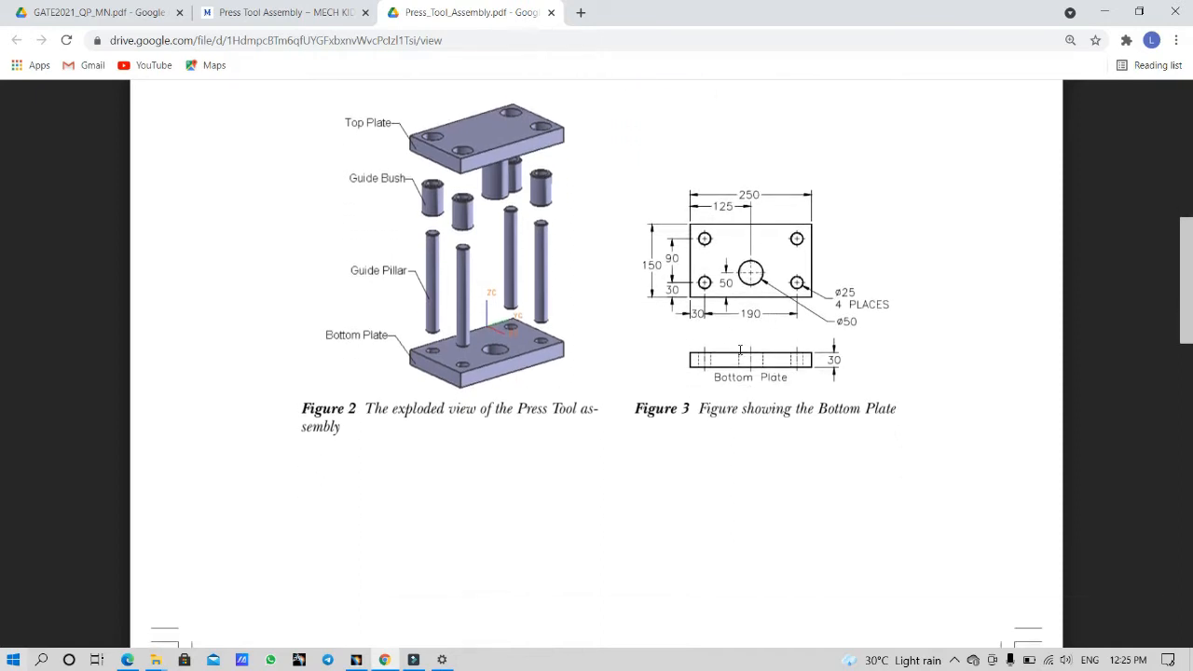
scroll(785, 324, "down", 20)
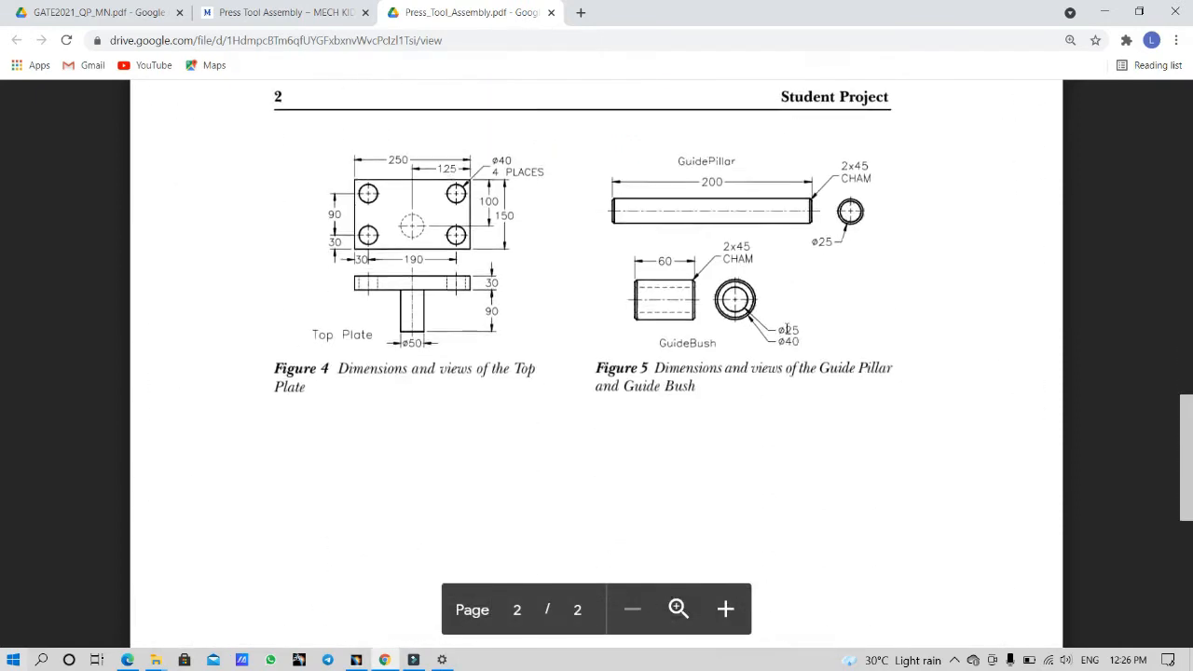
scroll(771, 318, "up", 3)
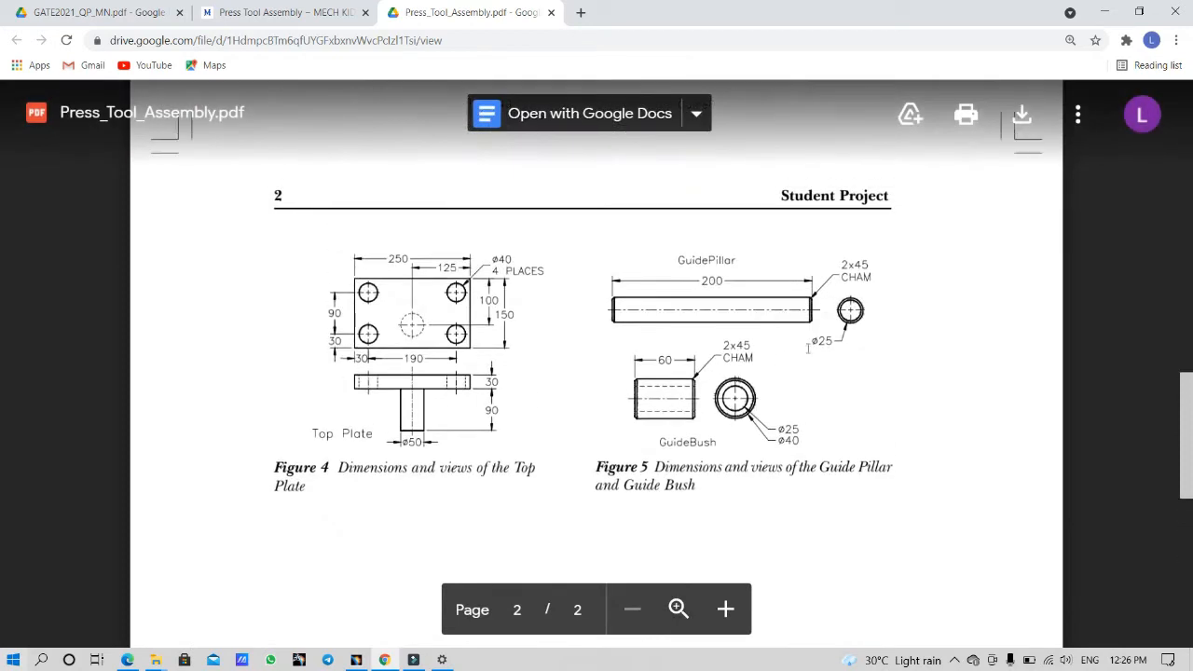
left_click(684, 260)
left_click(673, 443)
scroll(735, 431, "down", 10)
scroll(738, 429, "up", 20)
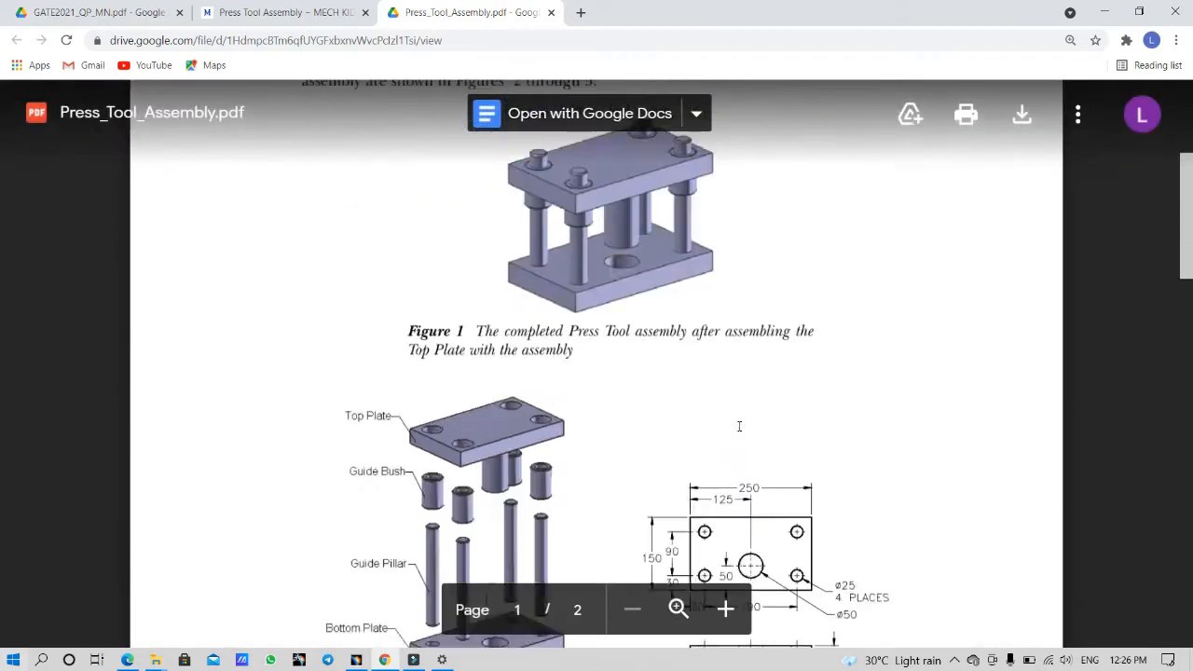
scroll(736, 400, "down", 6)
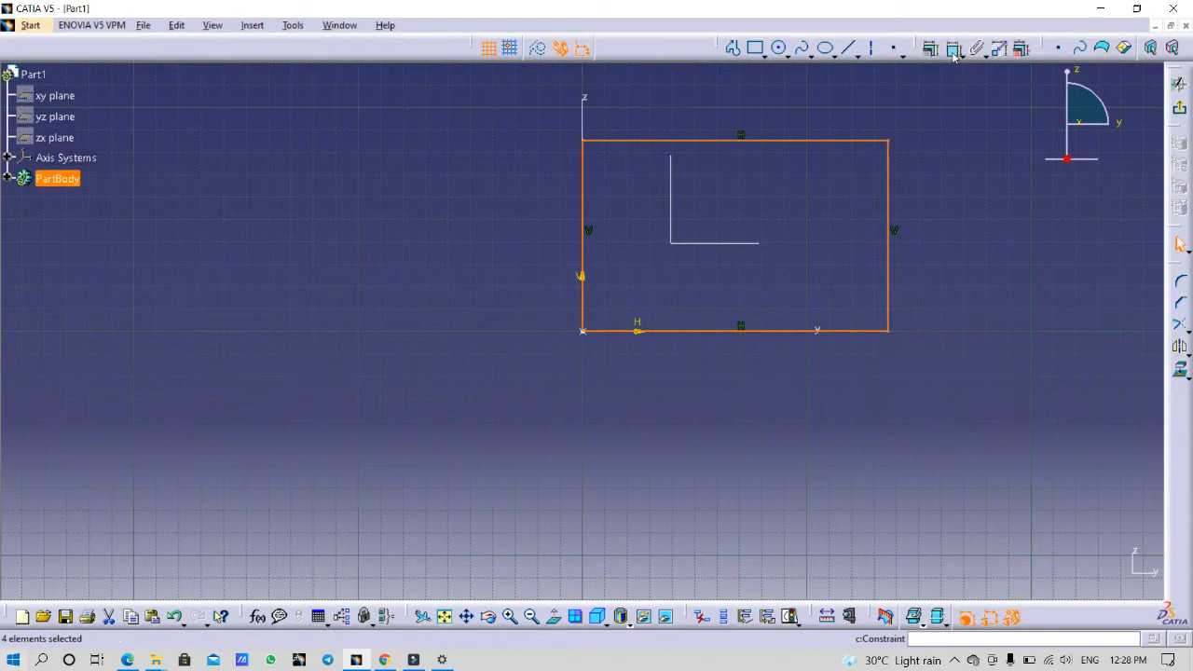
Dimension the rectangle's top edge and set its length to 250 mm, following the Bottom Plate drawing.
left_click(954, 52)
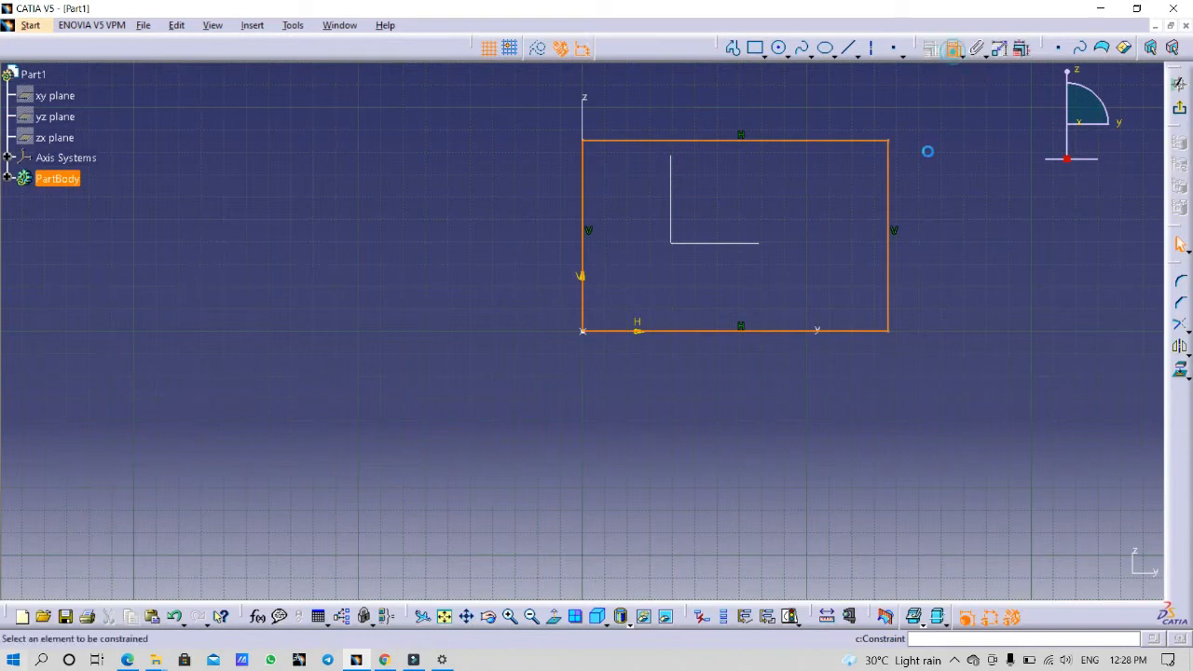
left_click(808, 141)
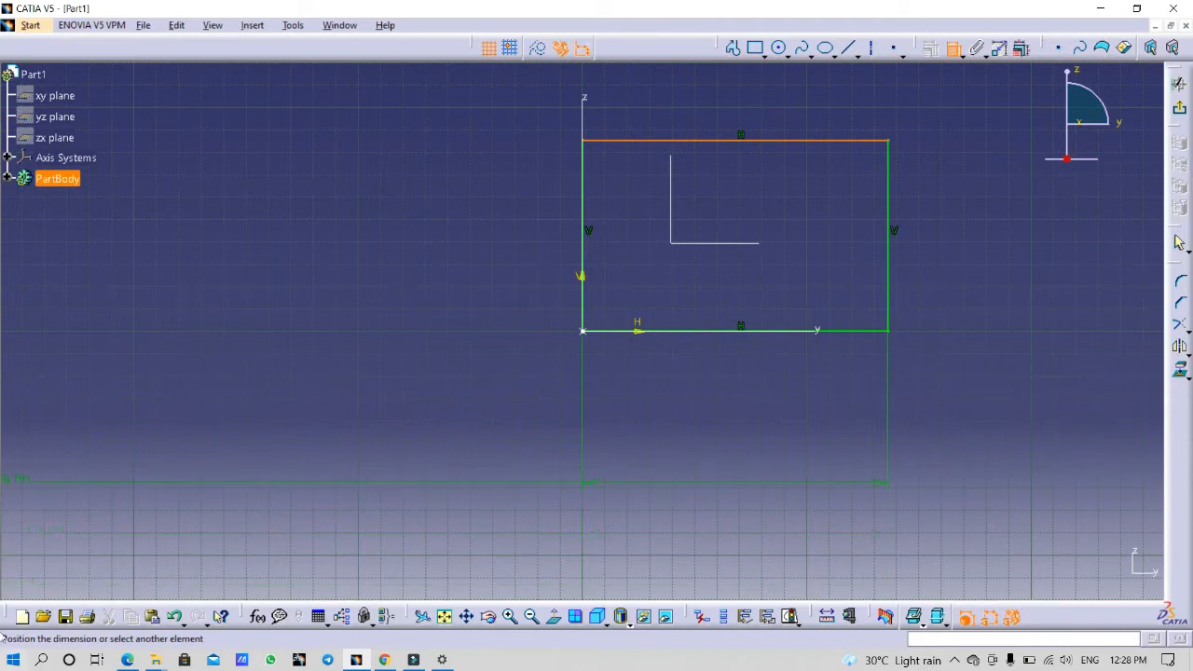
left_click(714, 109)
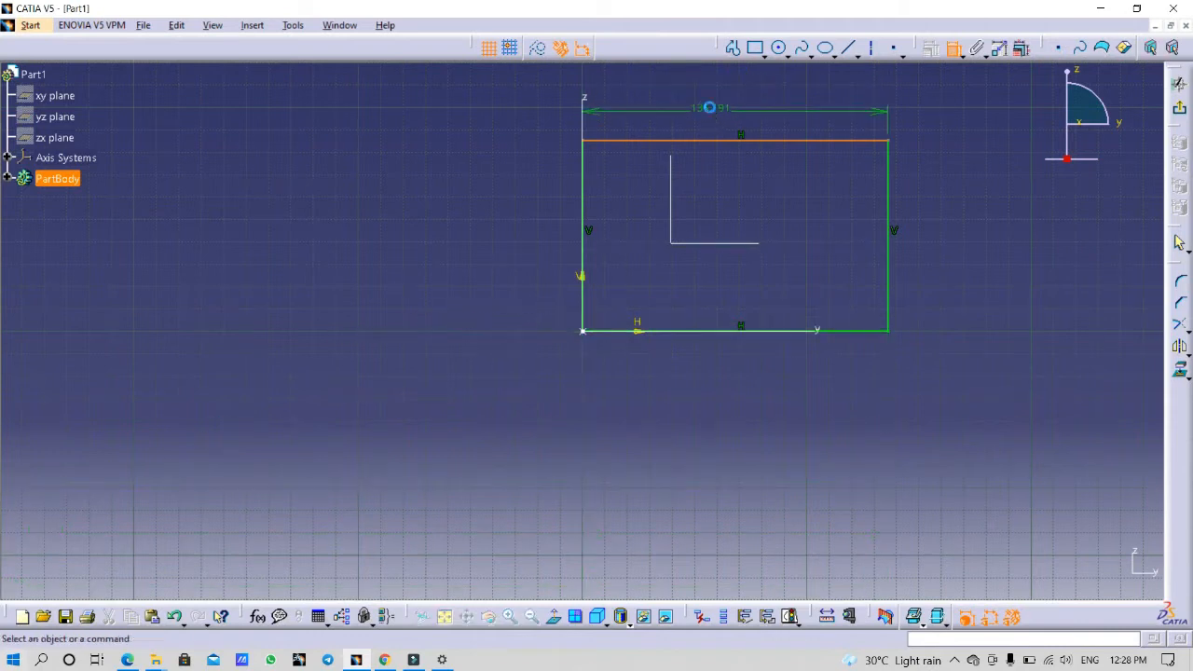
left_click(384, 660)
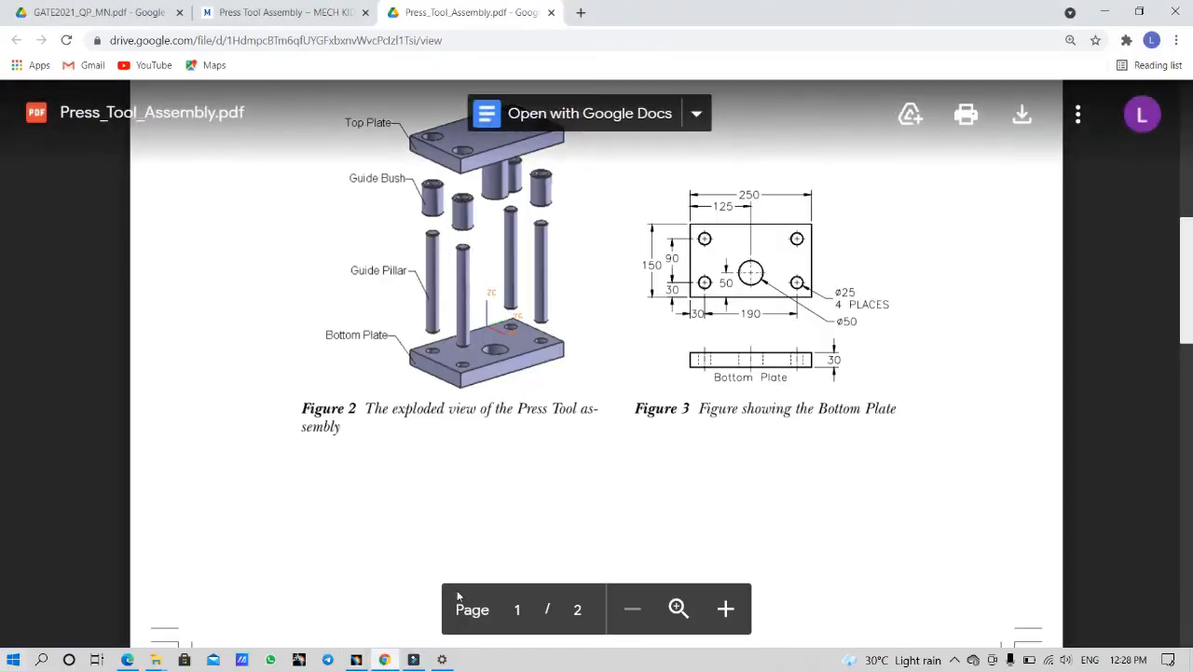
left_click(357, 660)
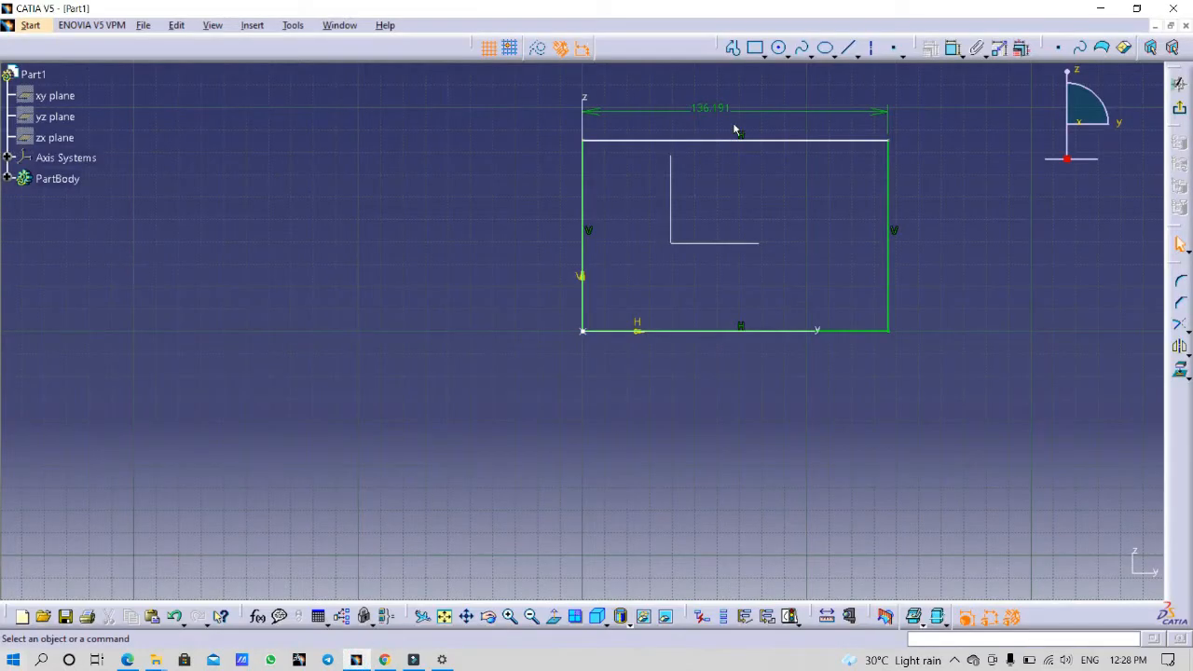
double_click(715, 109)
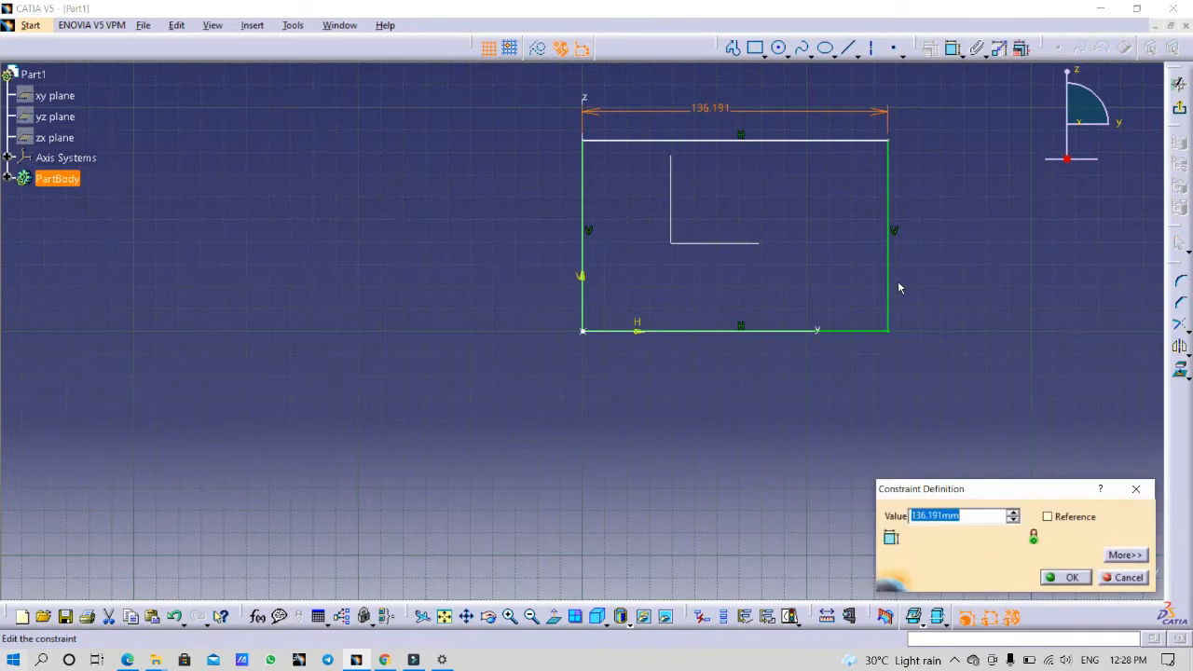
type("250")
key("Return")
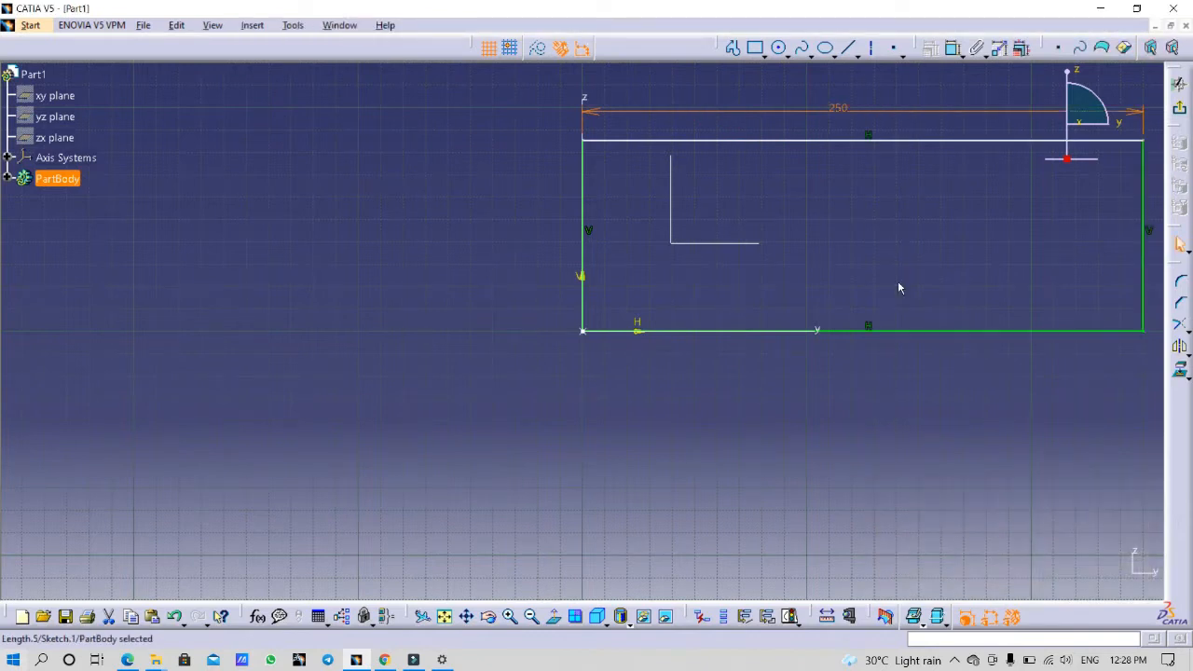
Dimension the rectangle's right edge and set its height to 150 mm.
mouse_move(963, 218)
middle_mouse_down()
mouse_move(753, 326)
mouse_move(765, 288)
middle_mouse_up()
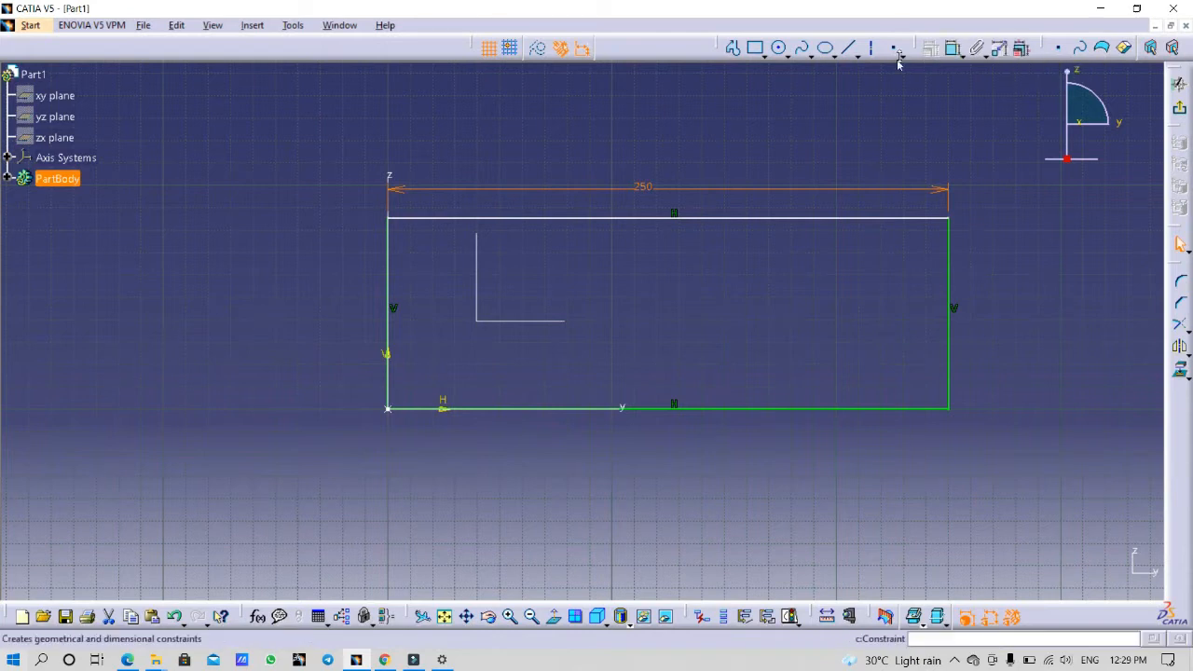
left_click(952, 47)
left_click(951, 248)
left_click(1003, 270)
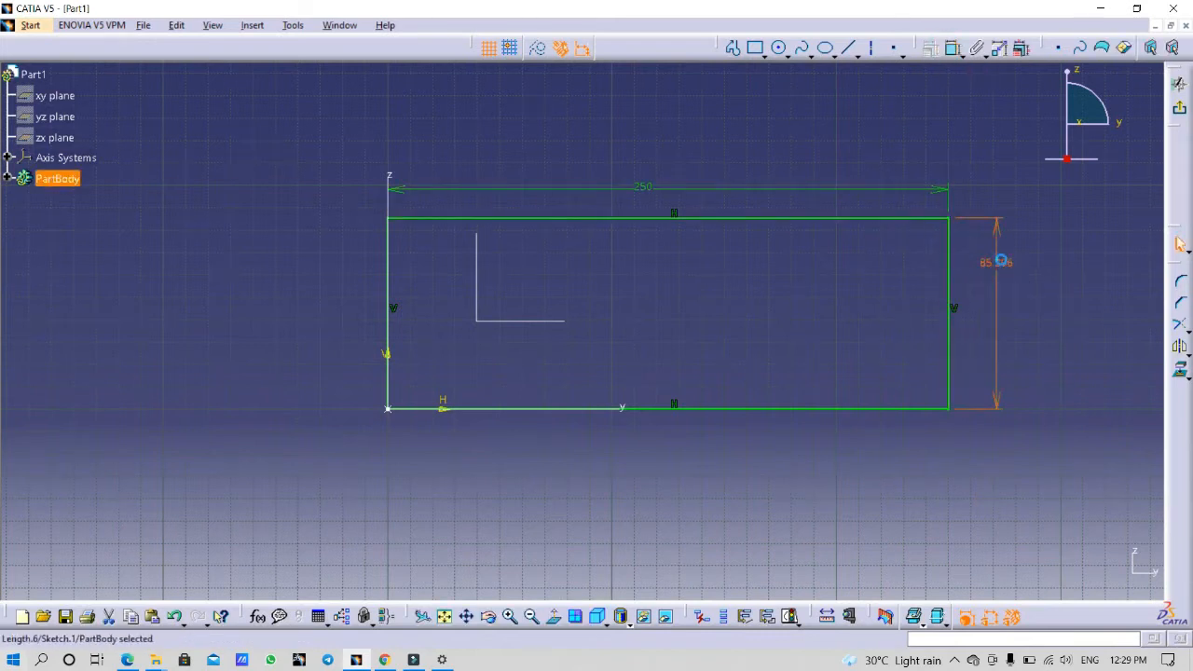
double_click(1003, 269)
type("15")
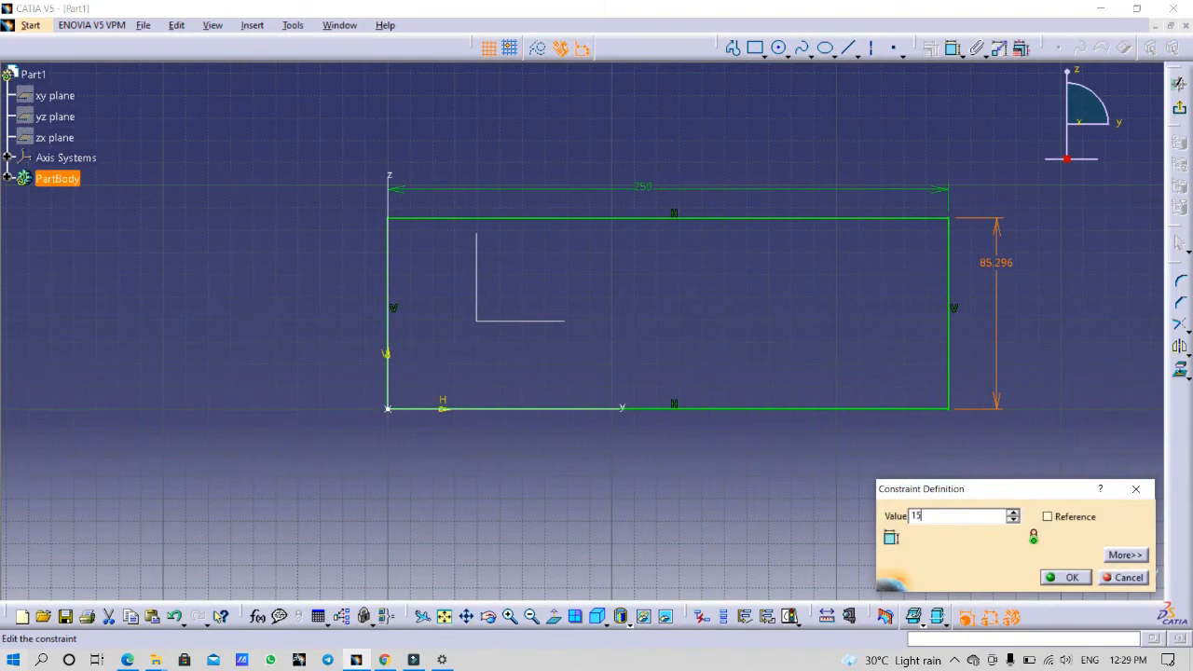
type("0mm")
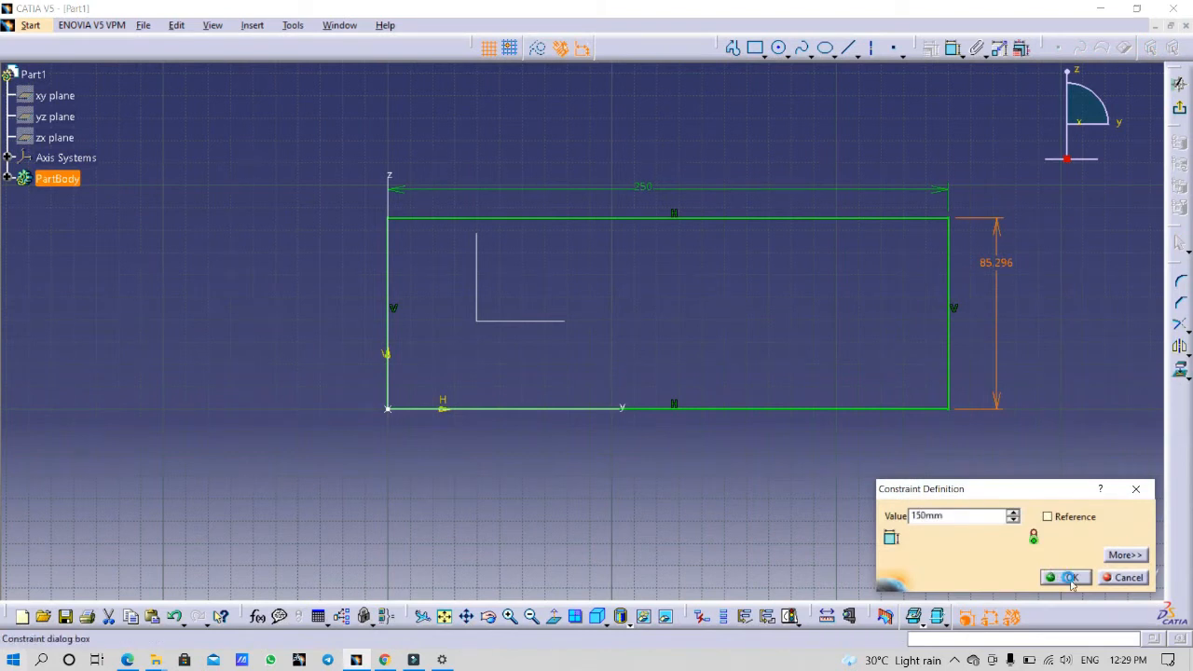
left_click(1071, 578)
Sketch a circle about 26 mm in diameter inside the rectangle, near its lower-left corner.
mouse_move(1067, 285)
middle_mouse_down()
mouse_move(945, 341)
mouse_move(963, 413)
mouse_move(983, 373)
middle_mouse_up()
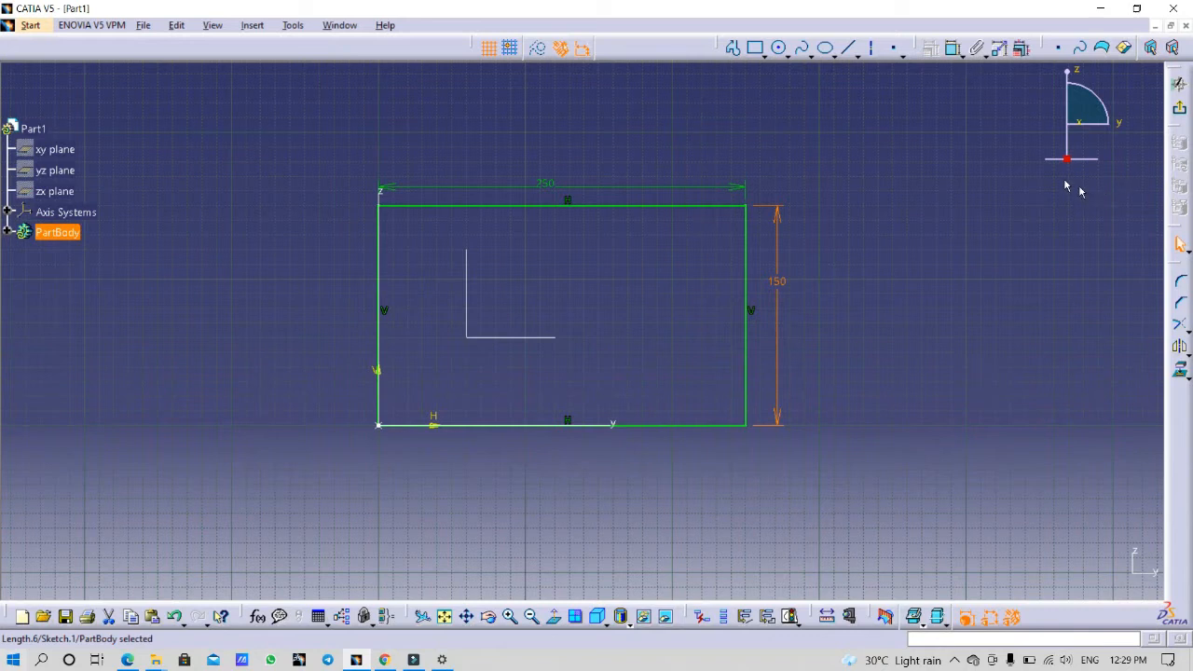
left_click(780, 48)
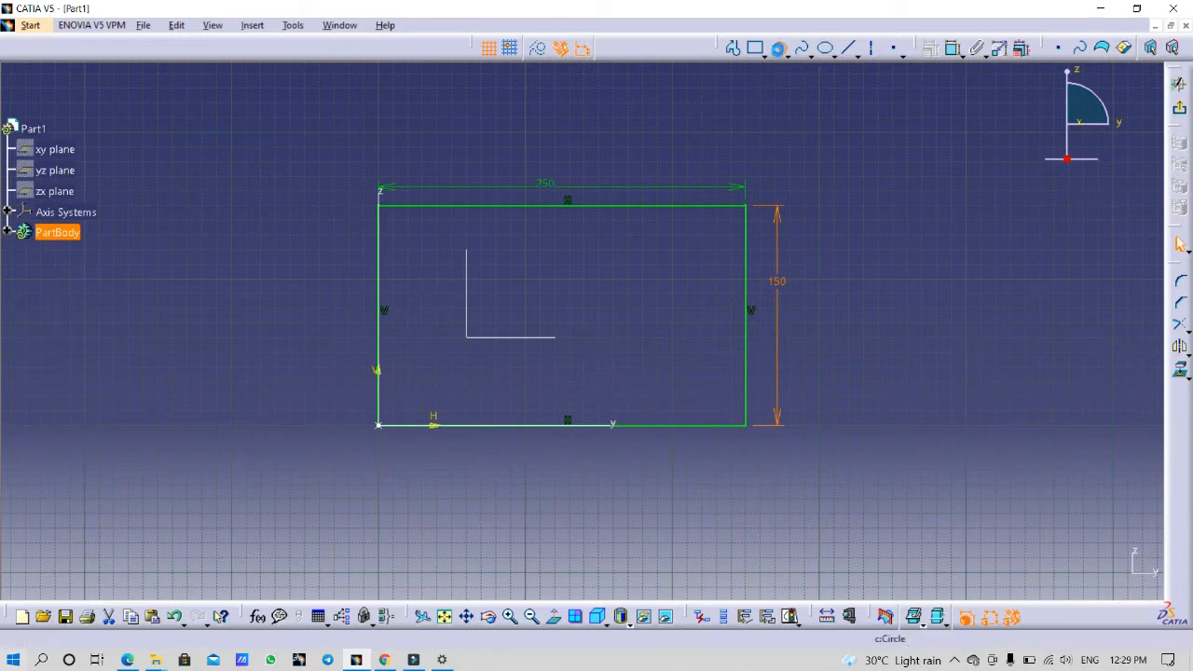
left_click(412, 386)
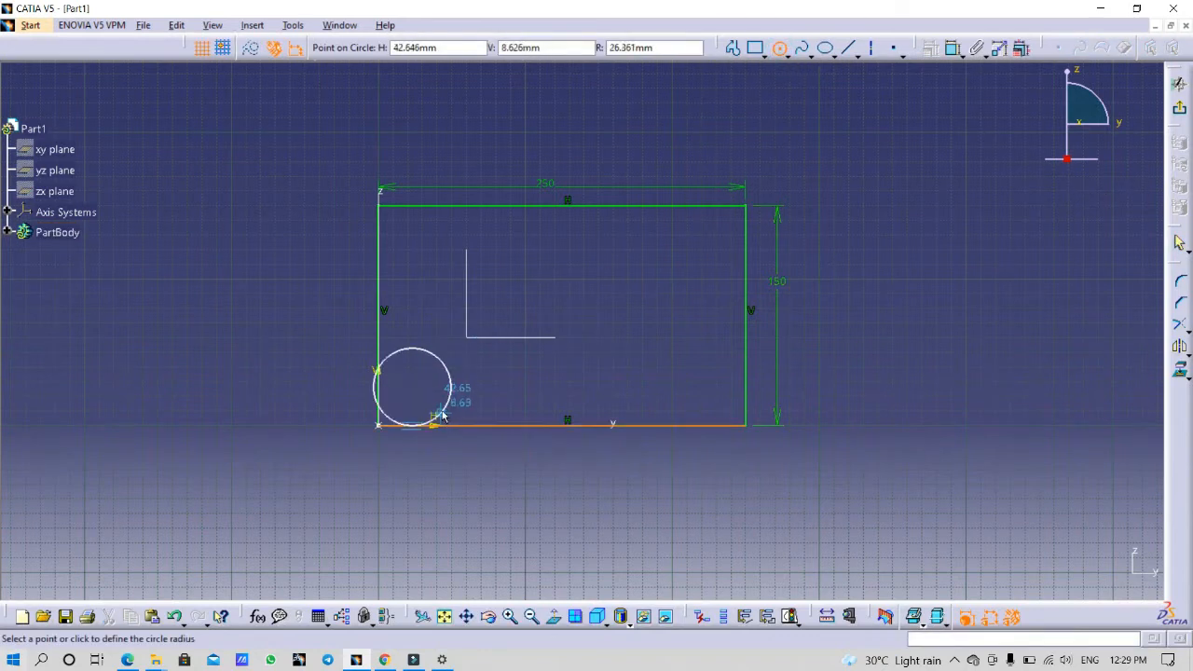
left_click(430, 398)
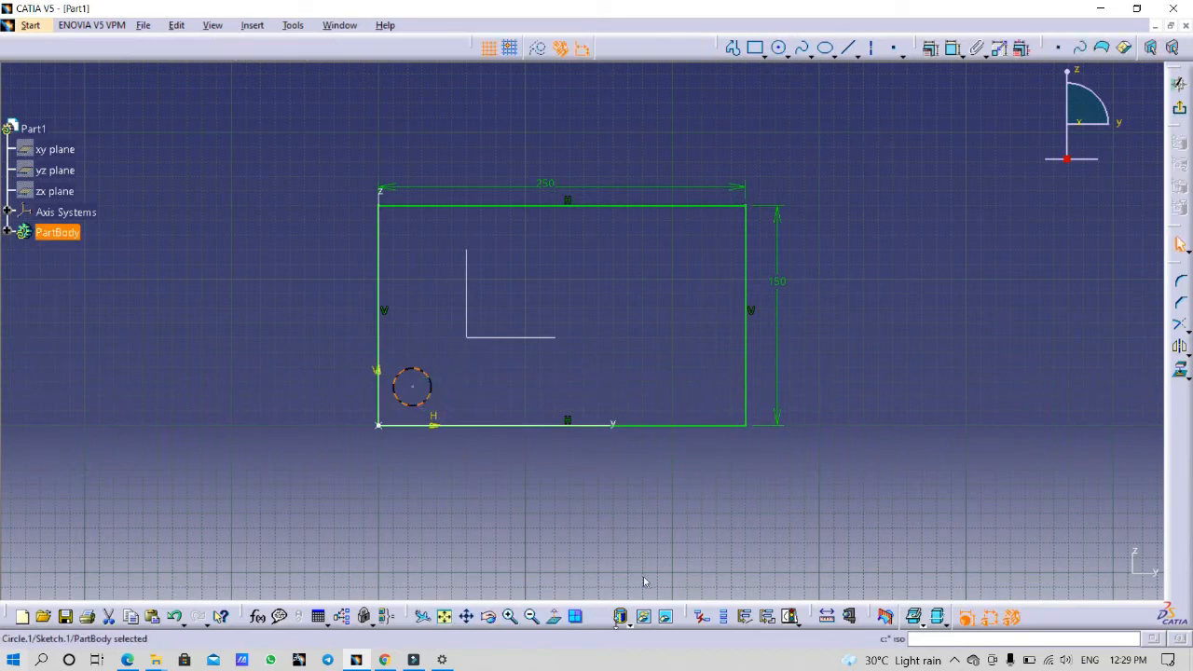
Check the hole size on the Bottom Plate drawing and set the circle's diameter to 25 mm.
left_click(384, 659)
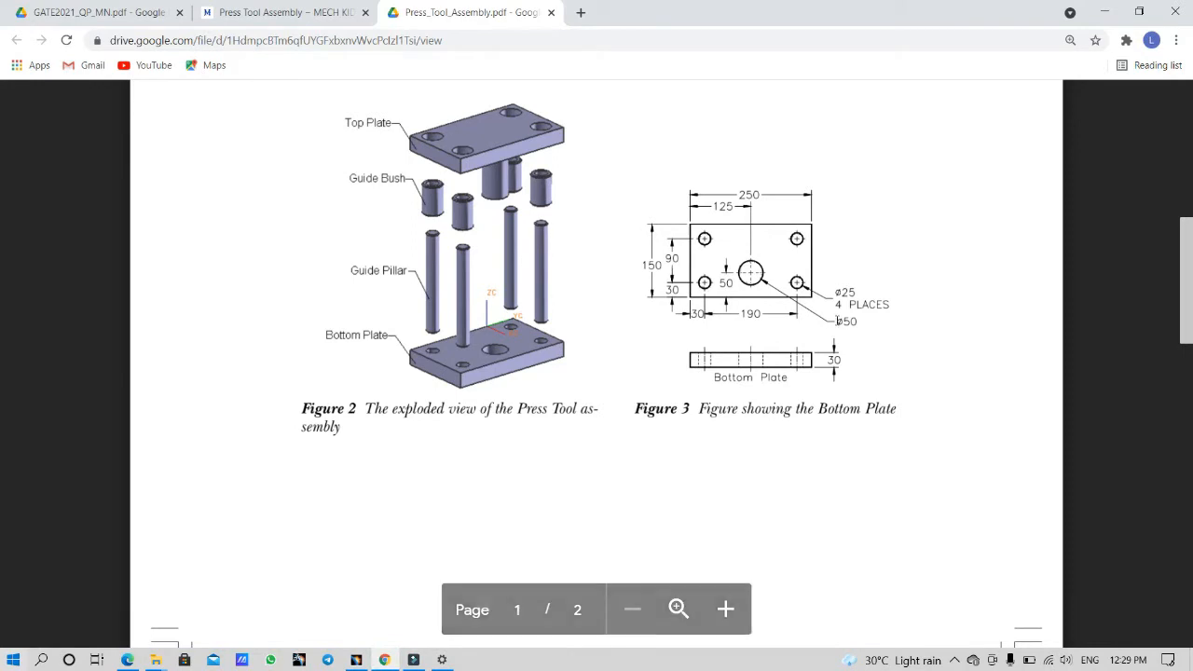
left_click(843, 292)
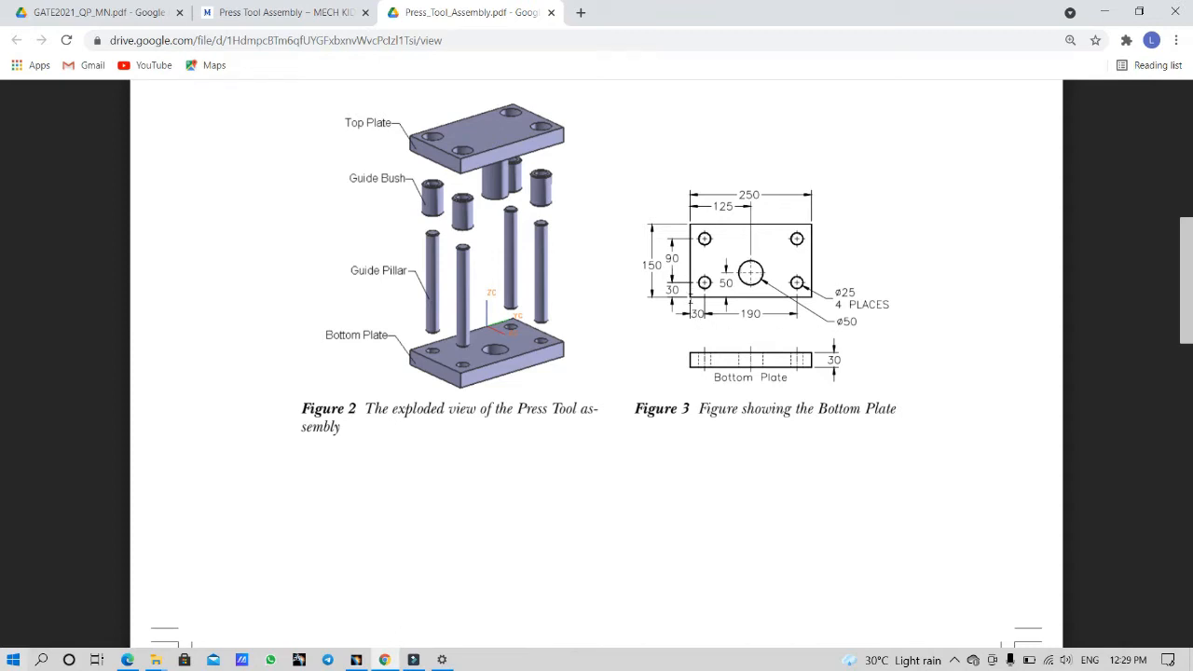
left_click(356, 659)
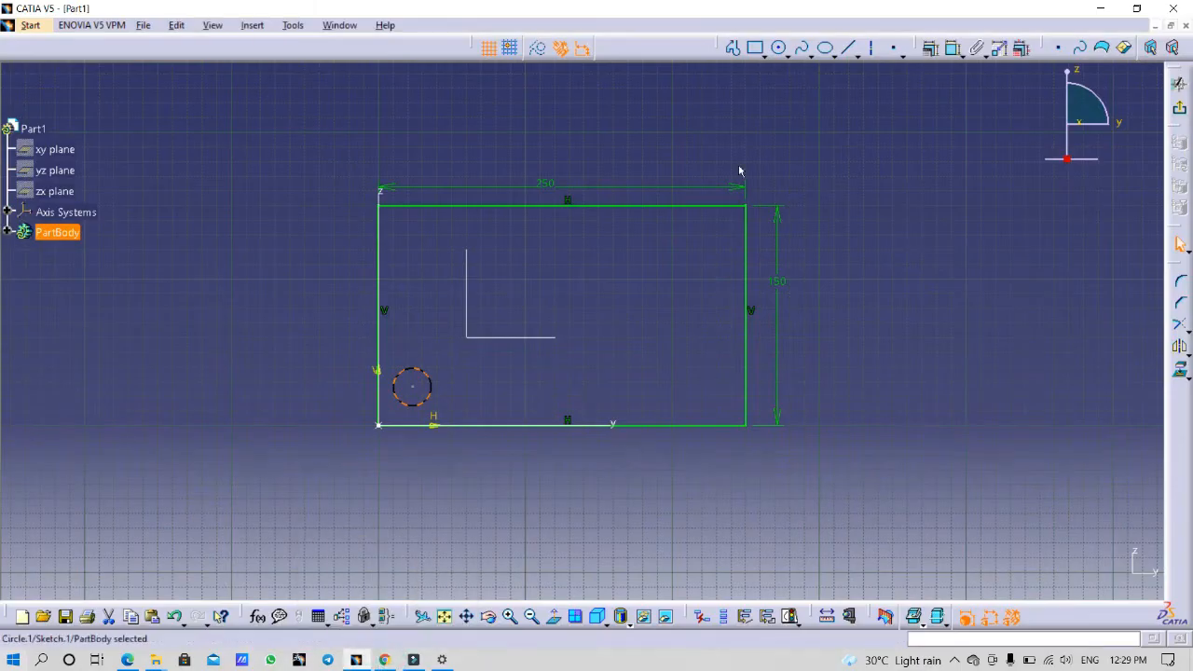
left_click(954, 49)
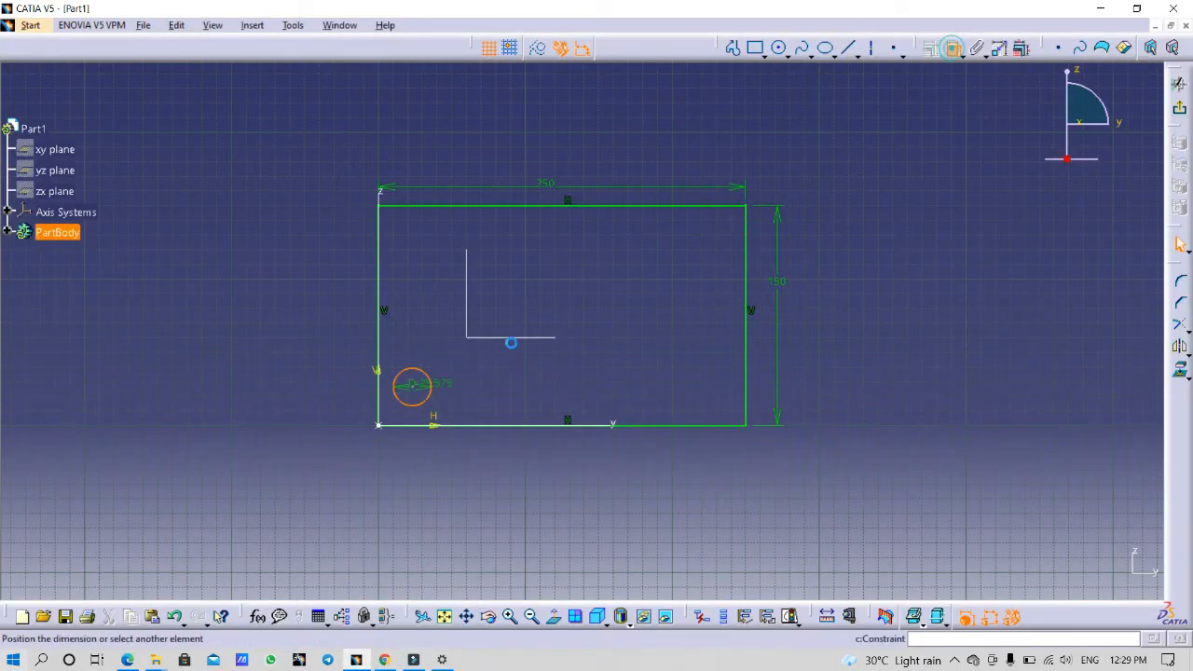
left_click(317, 318)
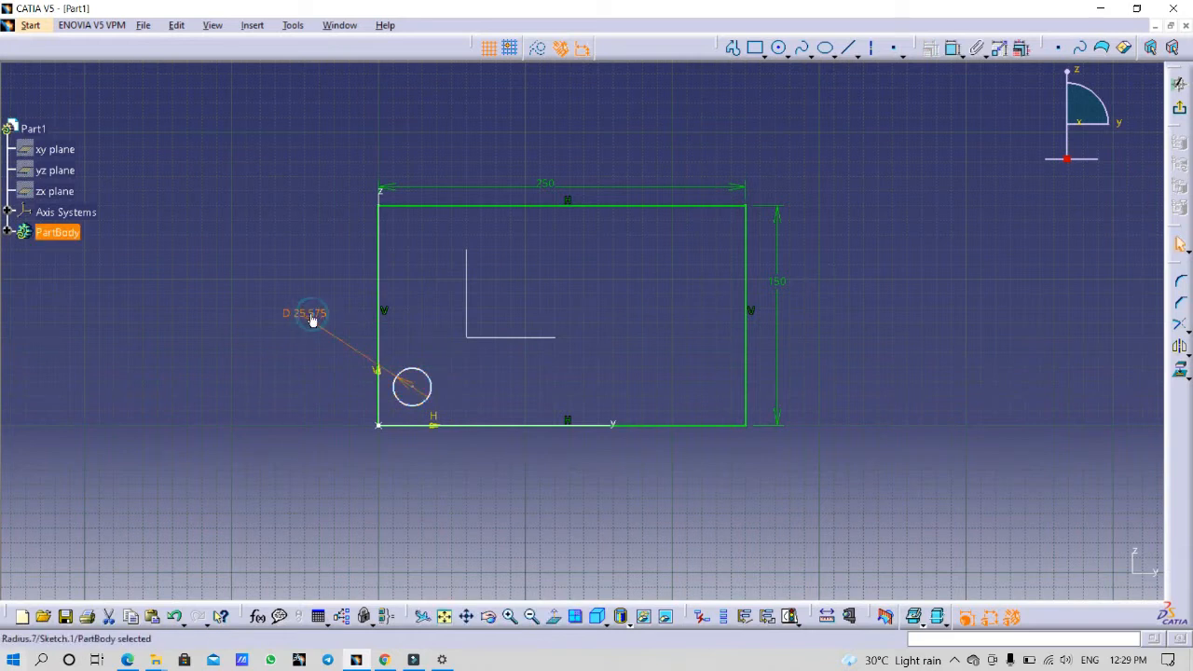
double_click(315, 315)
type("25")
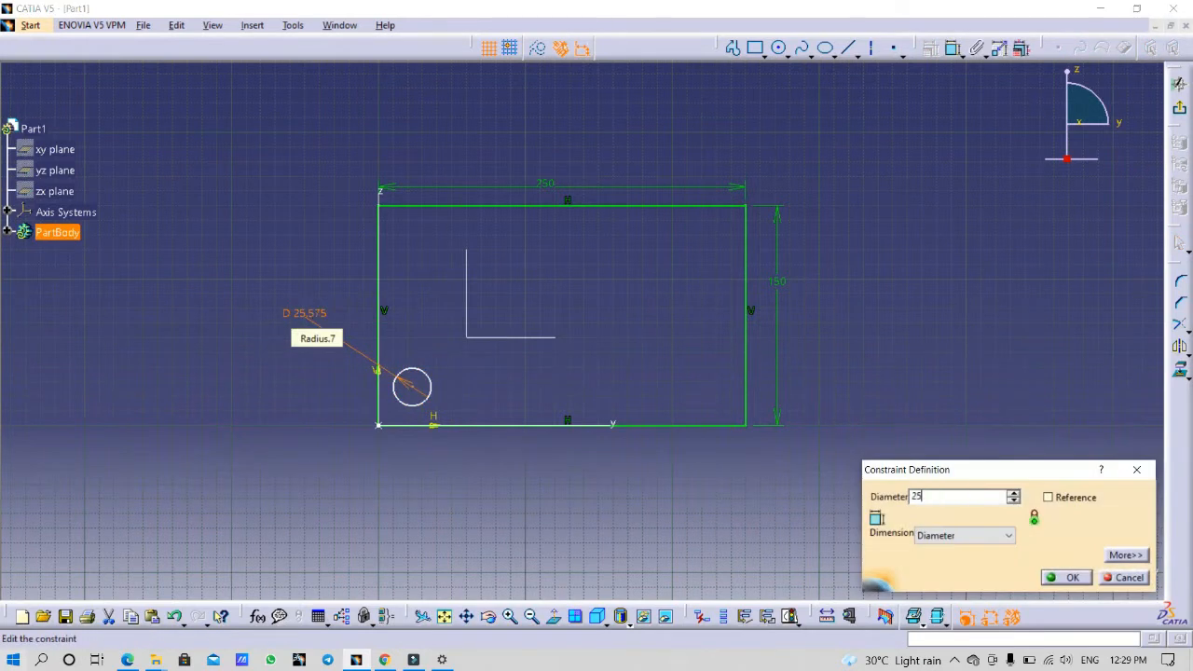
key("Return")
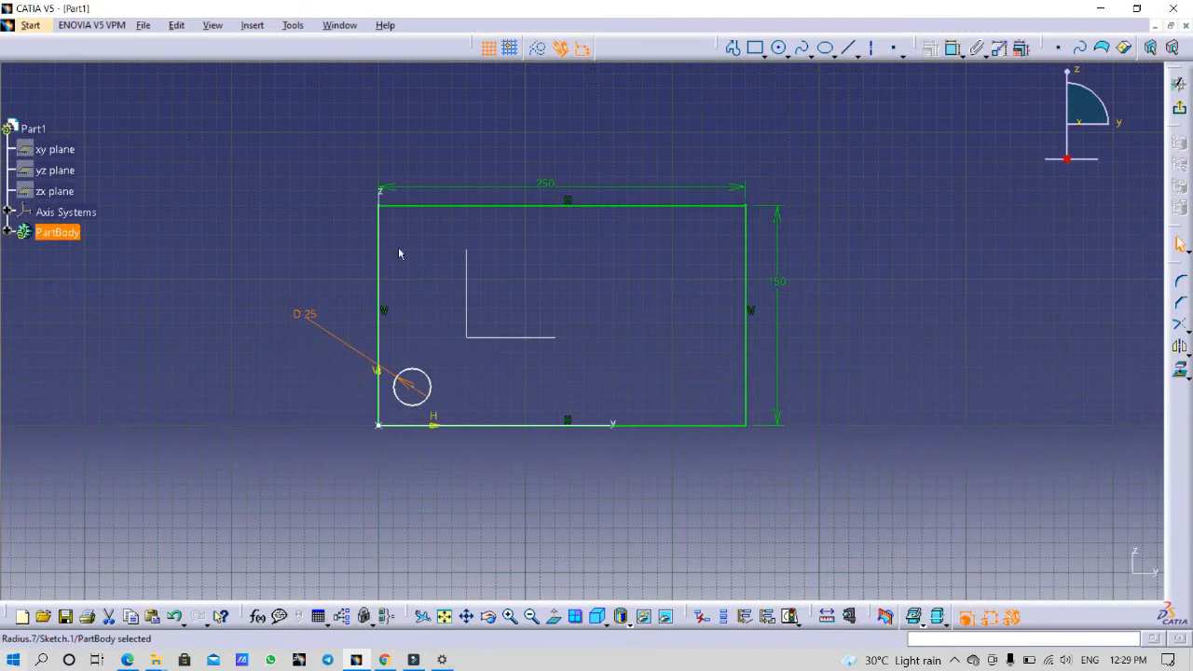
Dimension the vertical distance between the circle's centre and the rectangle's bottom edge.
left_click(955, 52)
left_click(953, 51)
left_click(952, 51)
left_click(416, 388)
left_click(464, 426)
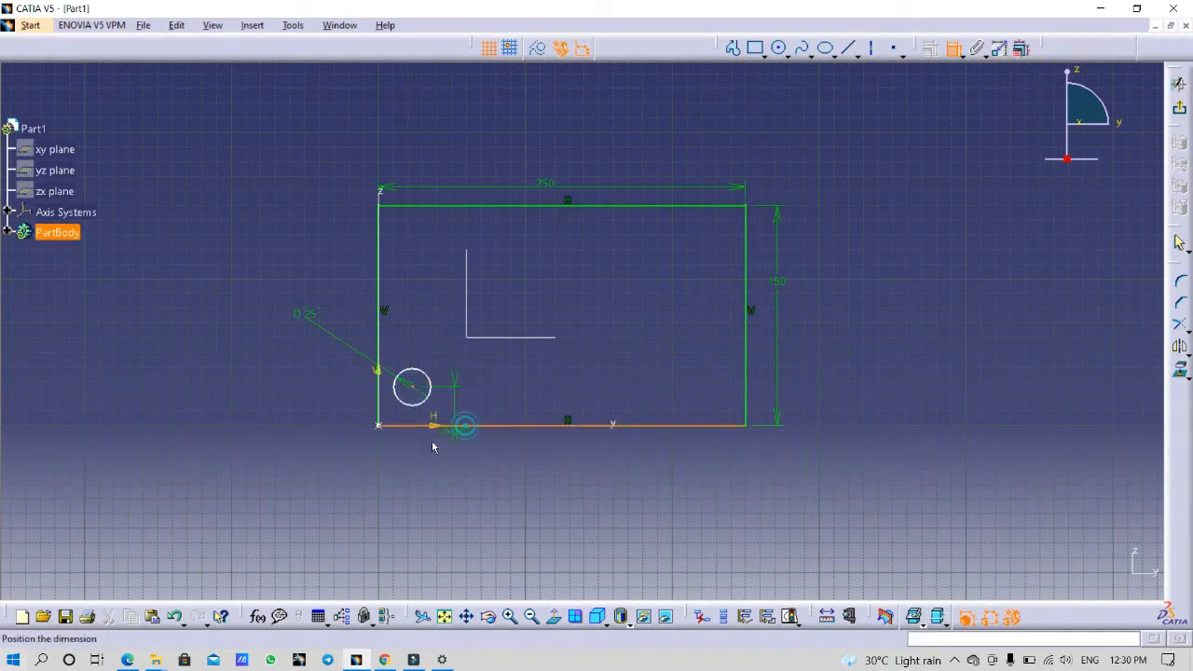
left_click(308, 415)
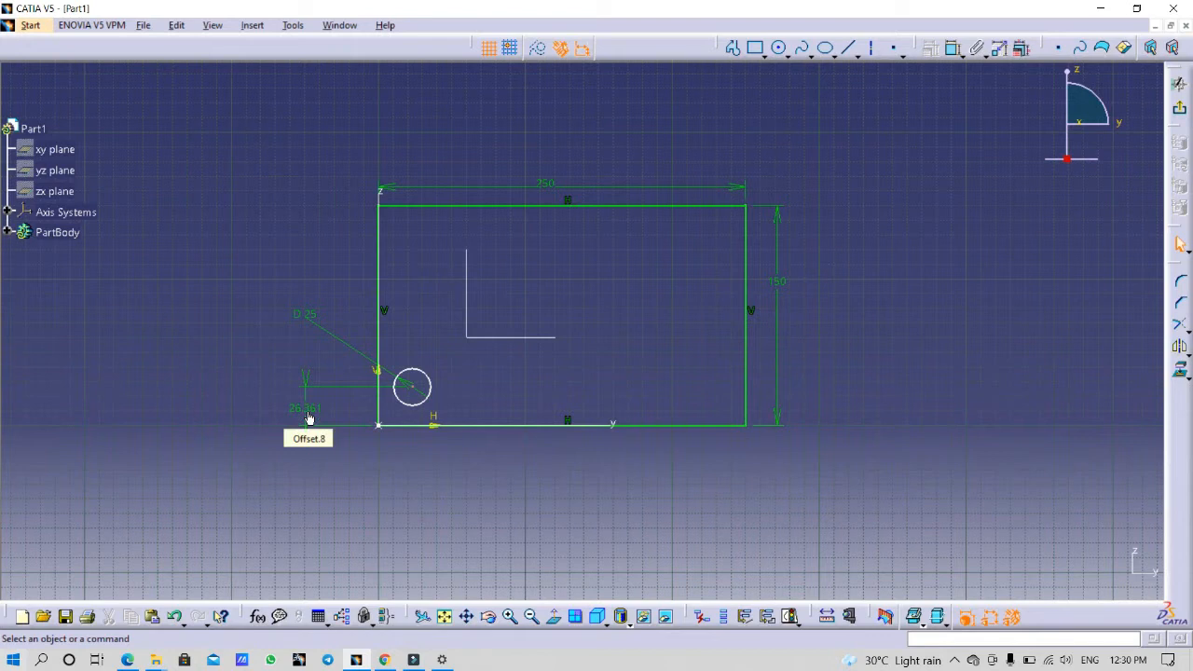
Dimension the horizontal distance between the circle and the rectangle's left edge and set it to 30 mm.
left_click(951, 51)
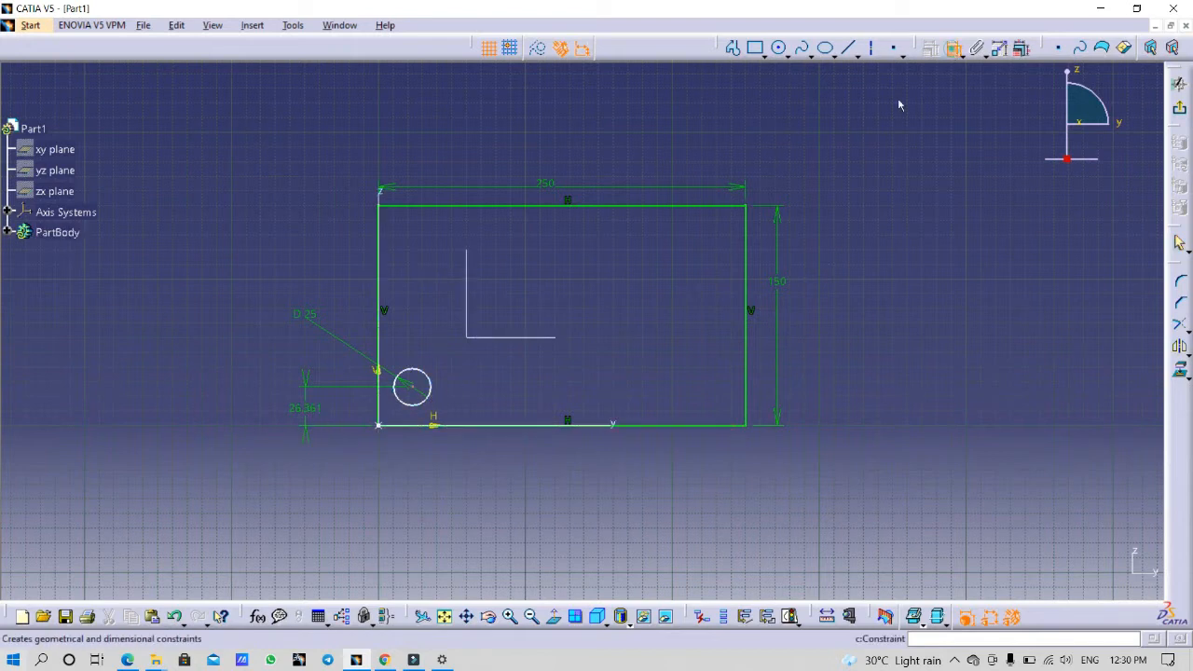
left_click(421, 407)
left_click(378, 341)
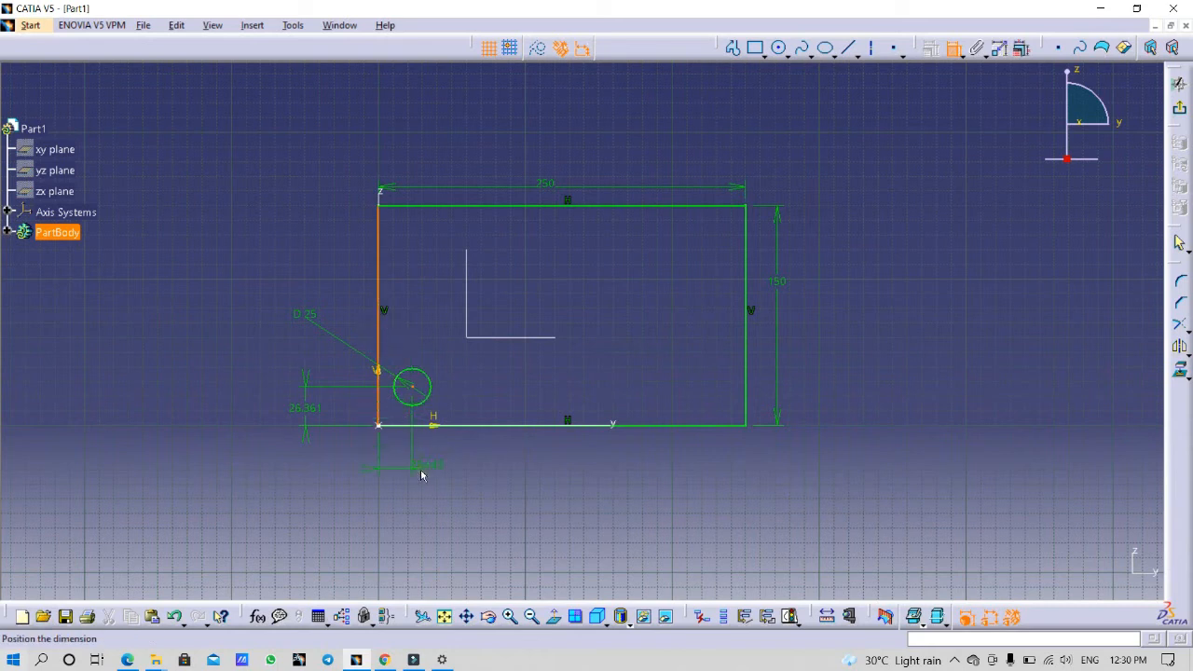
left_click(396, 491)
double_click(396, 487)
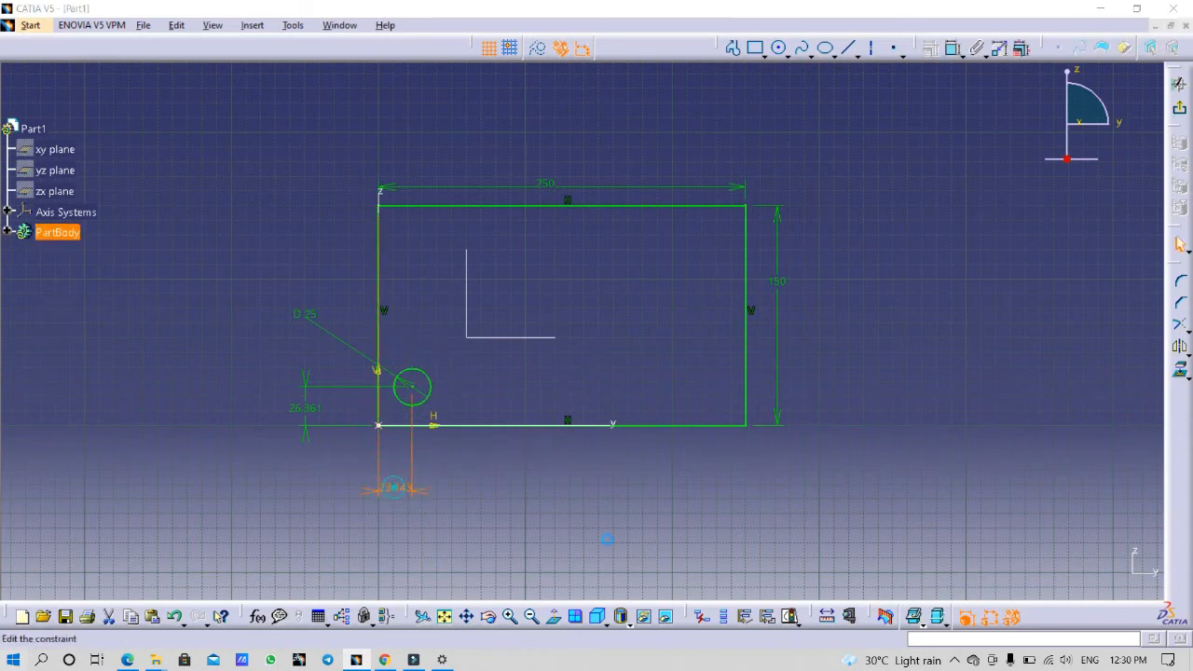
type("30")
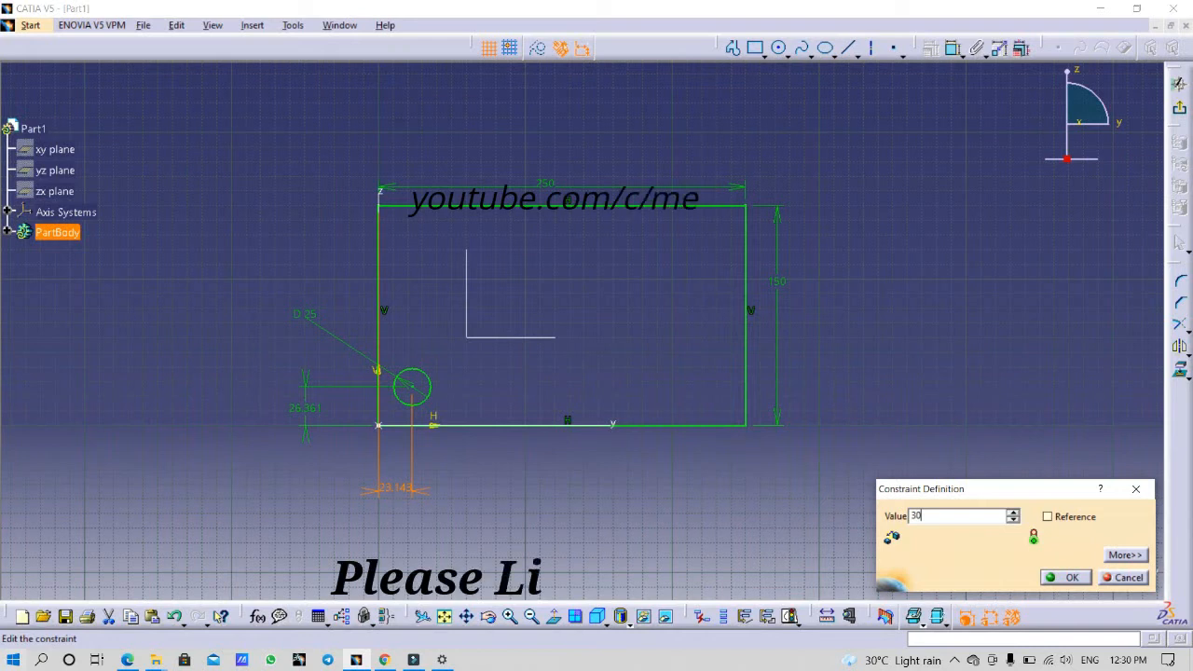
key("Return")
Set the vertical distance between the circle's centre and the rectangle's bottom edge to 30 mm.
double_click(309, 414)
type("3")
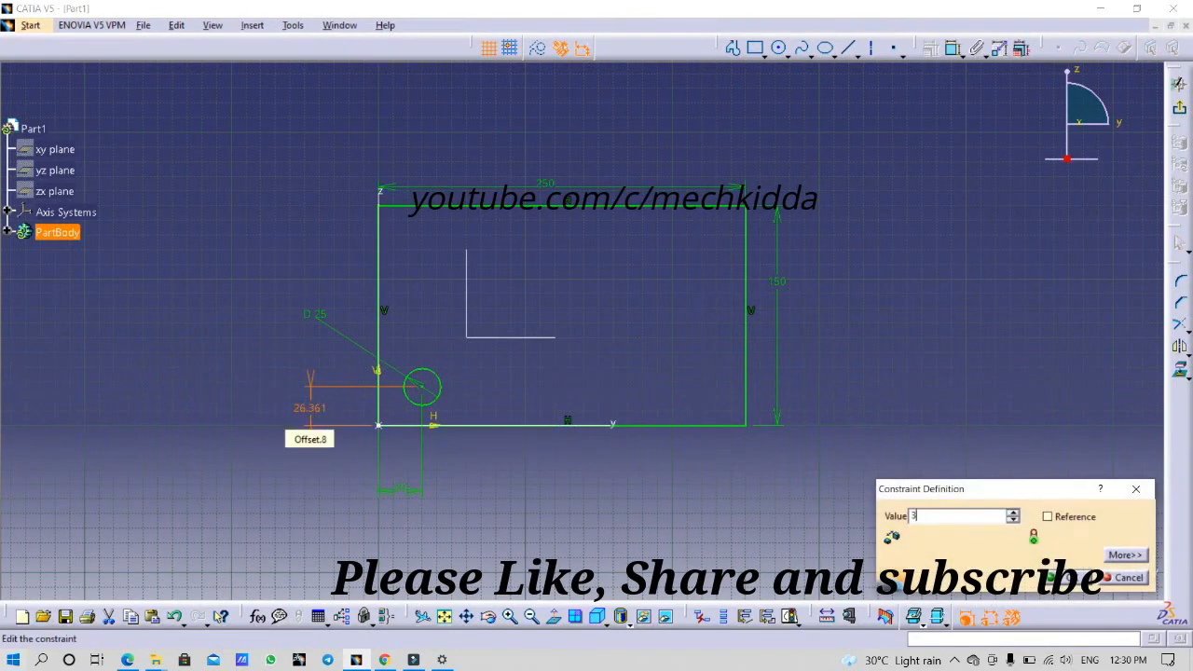
key("Return")
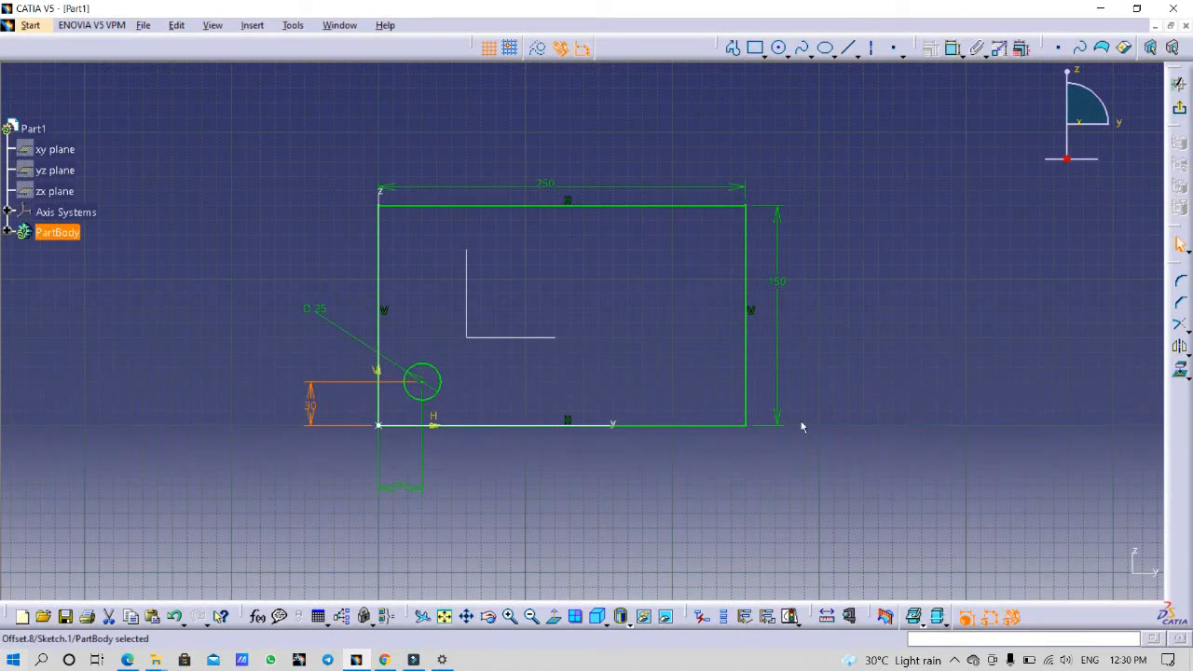
Draw a vertical axis near the middle of the rectangle, extending beyond its top and bottom edges.
mouse_move(870, 311)
middle_mouse_down()
mouse_move(874, 259)
mouse_move(887, 280)
middle_mouse_up()
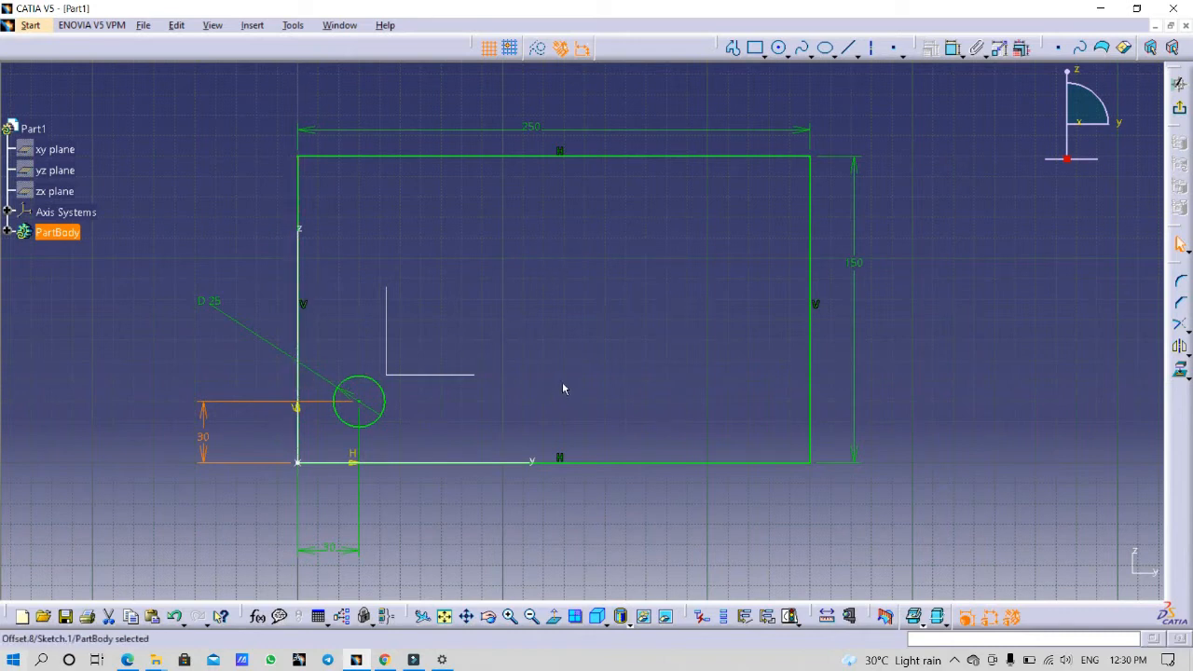
left_click(873, 49)
left_click(561, 101)
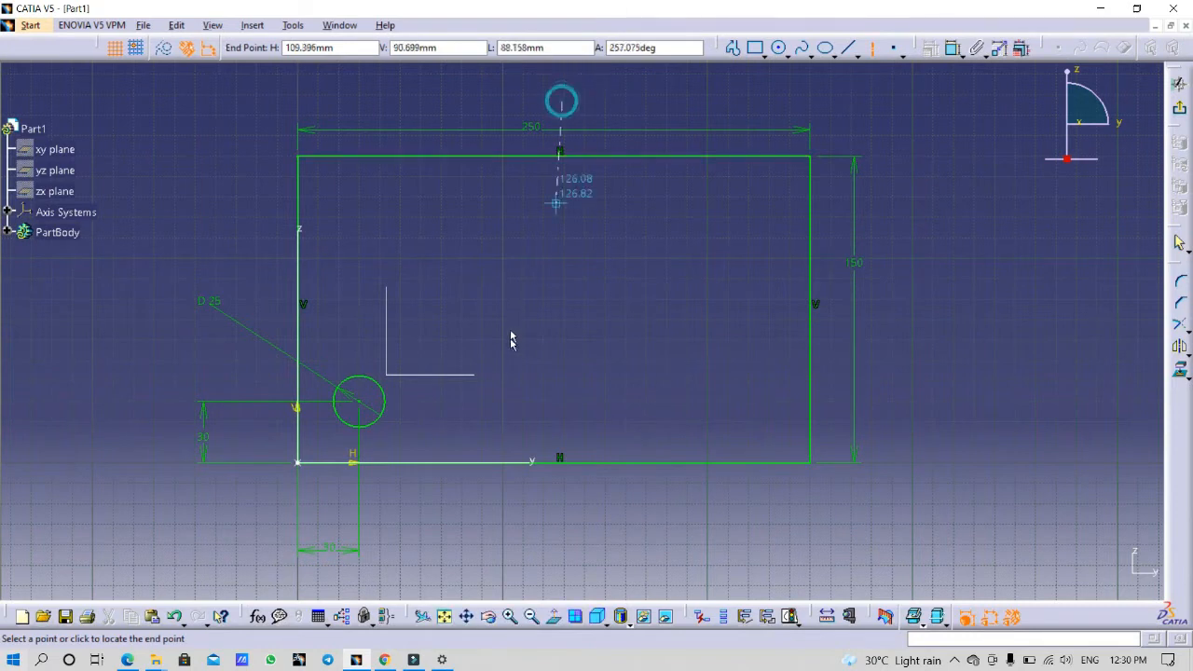
left_click(563, 525)
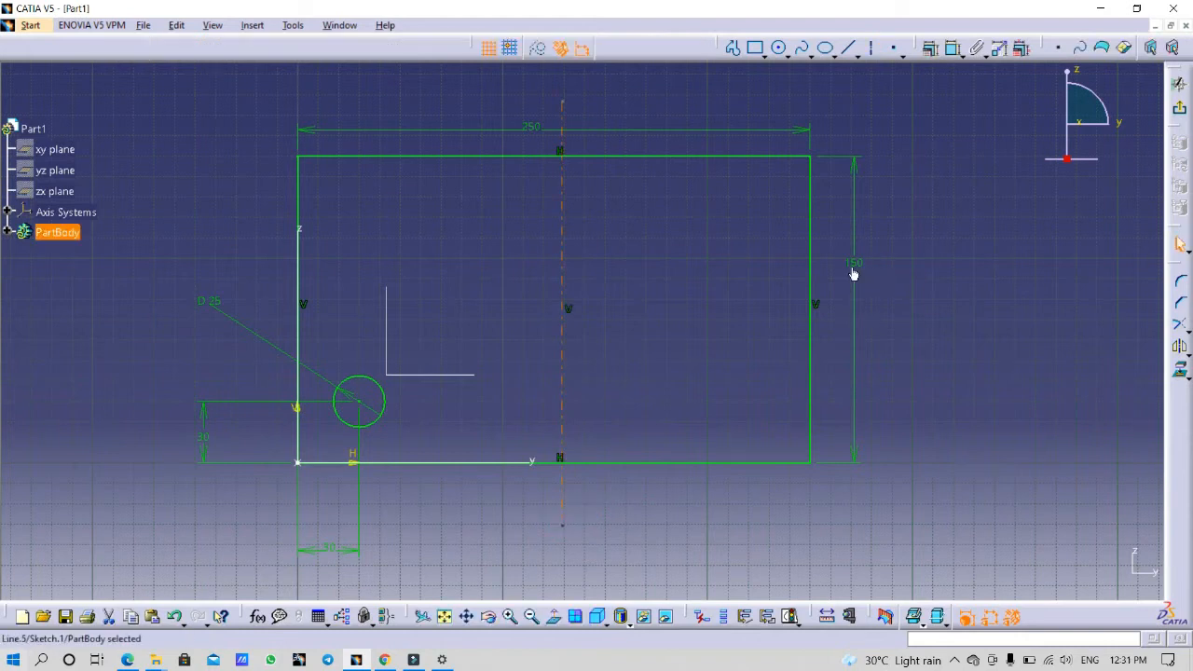
left_click(1050, 280)
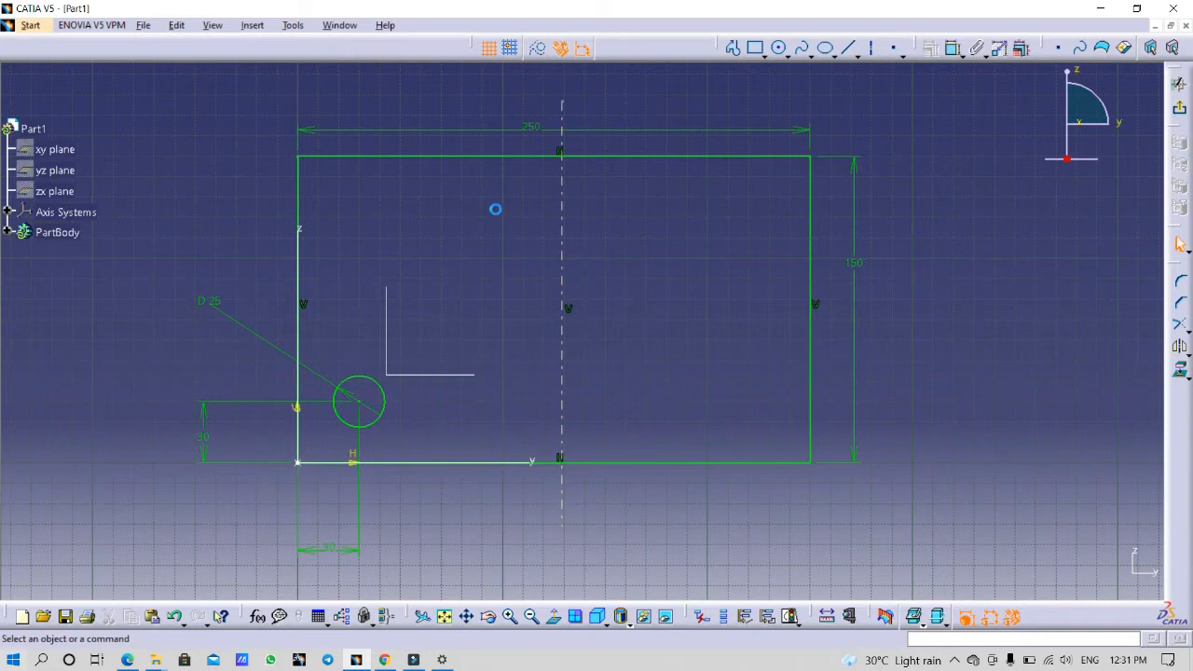
Apply a symmetry constraint to the rectangle's left and right edges about the vertical axis.
left_click(299, 175)
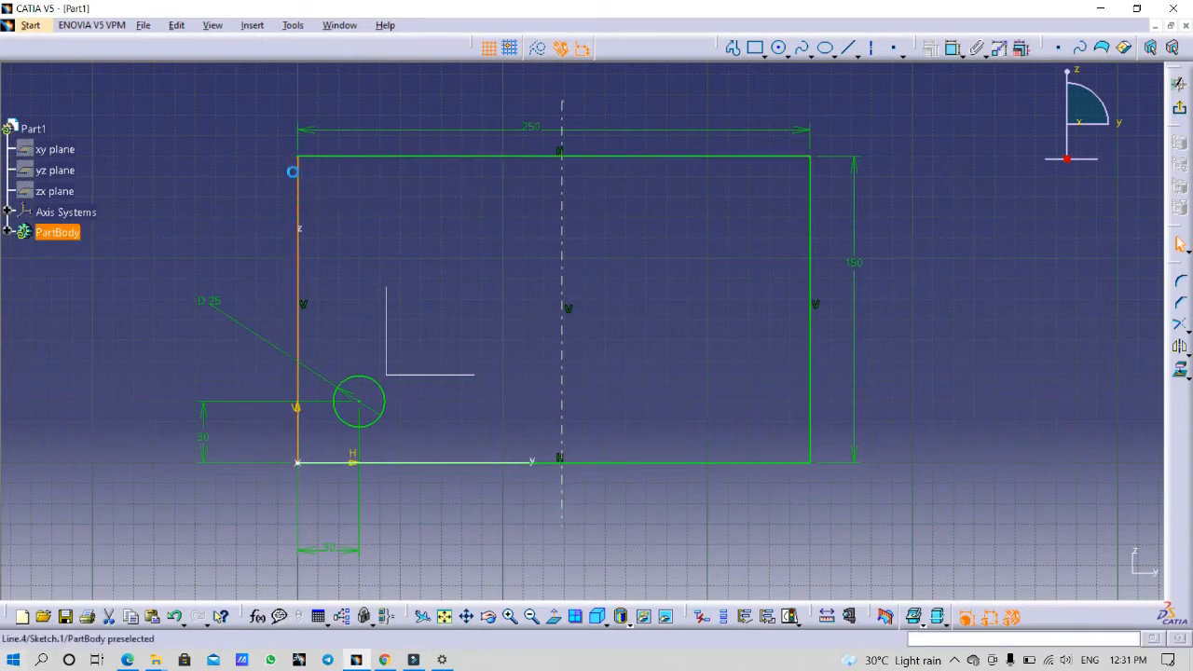
left_click(810, 194, "ctrl")
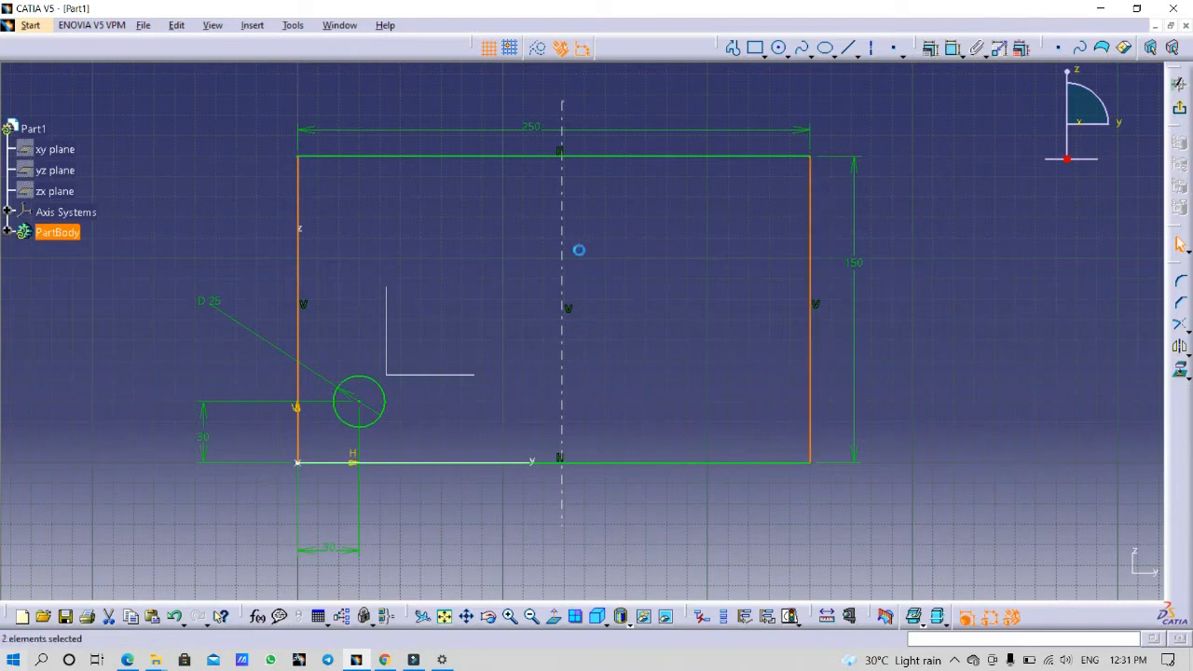
left_click(565, 195, "ctrl")
left_click(932, 51)
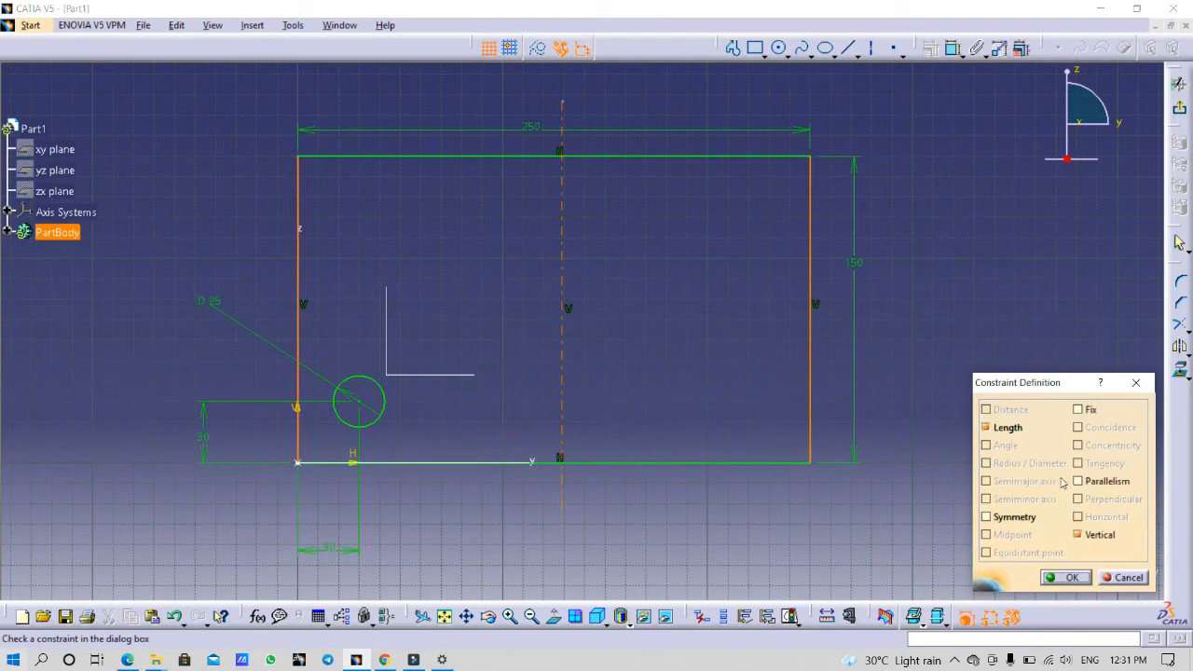
left_click(1013, 519)
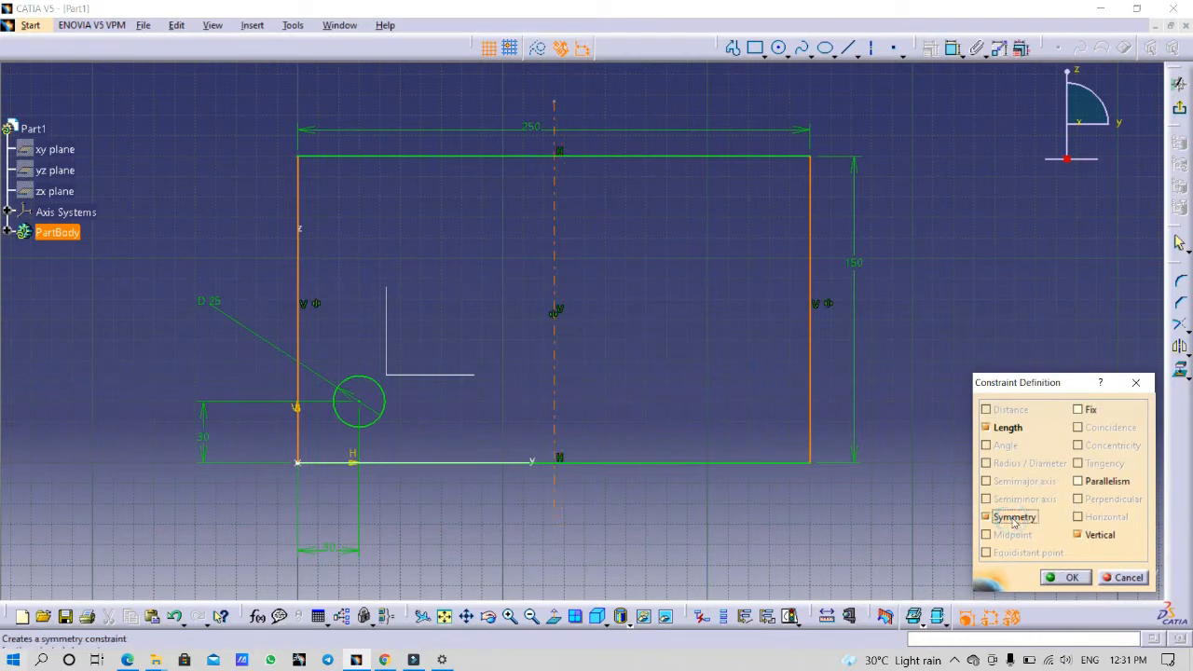
left_click(1070, 578)
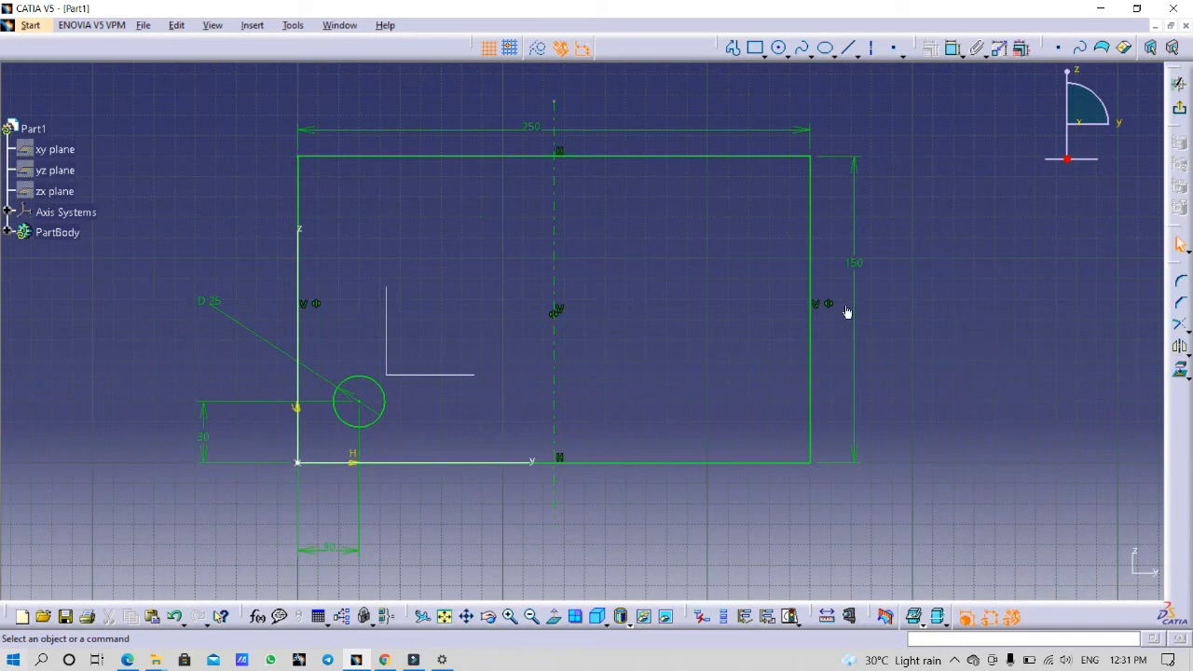
Sketch a horizontal line about 360 mm long across the rectangle, extending beyond both vertical edges.
left_click(850, 49)
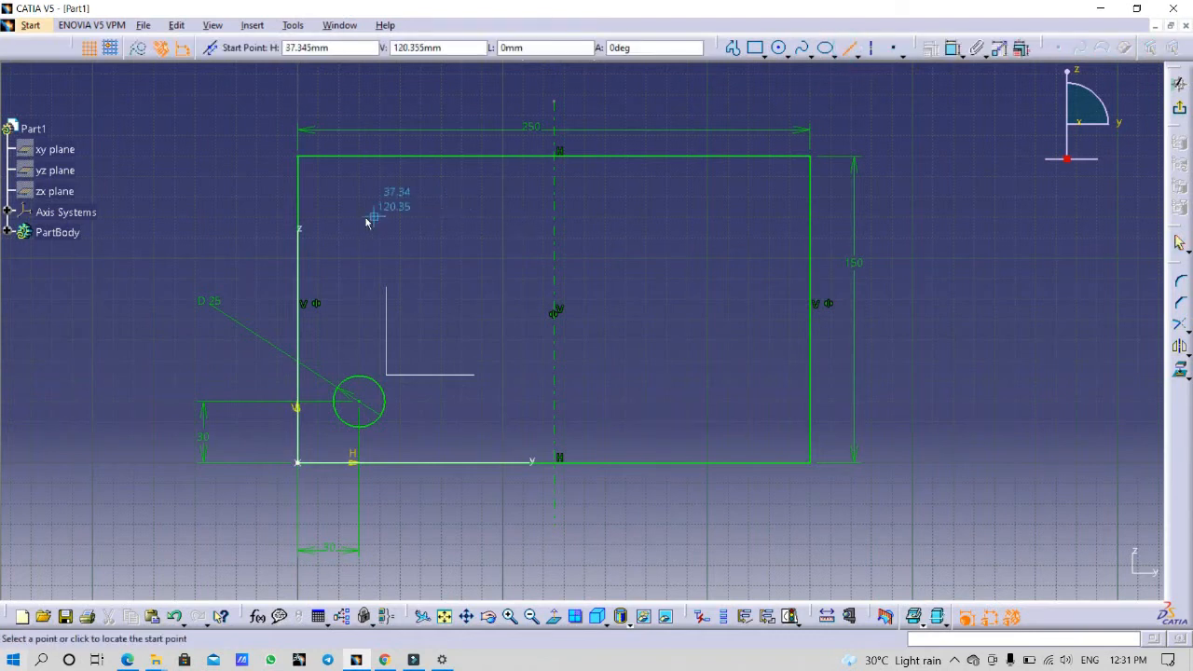
left_click(240, 276)
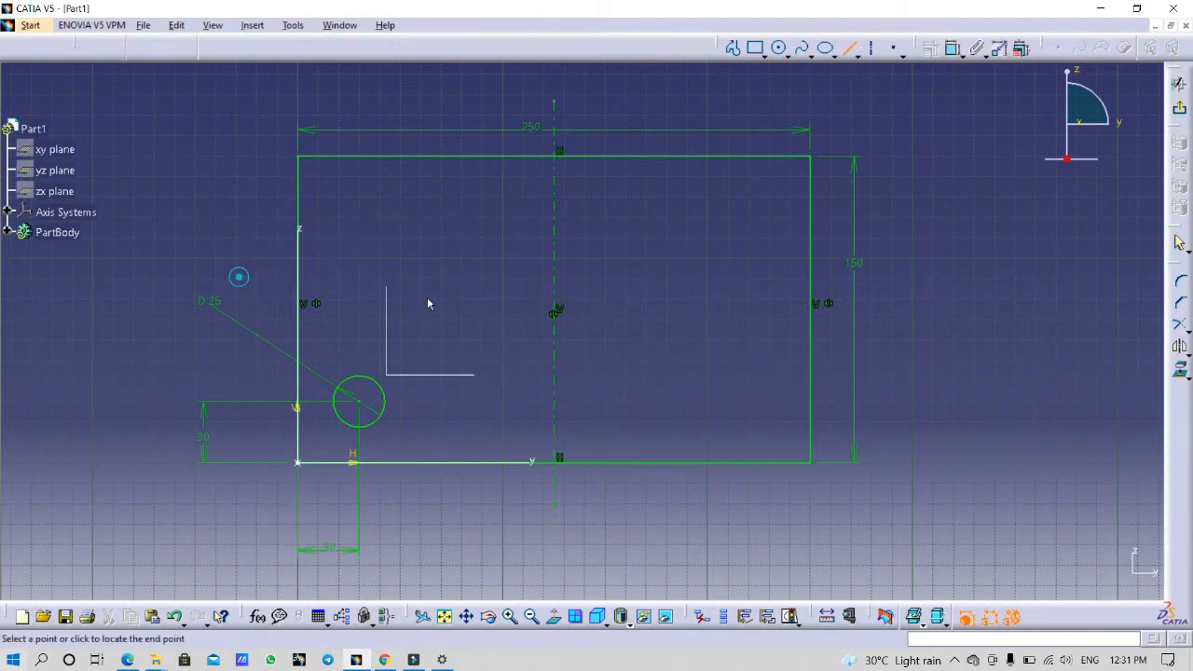
left_click(976, 277)
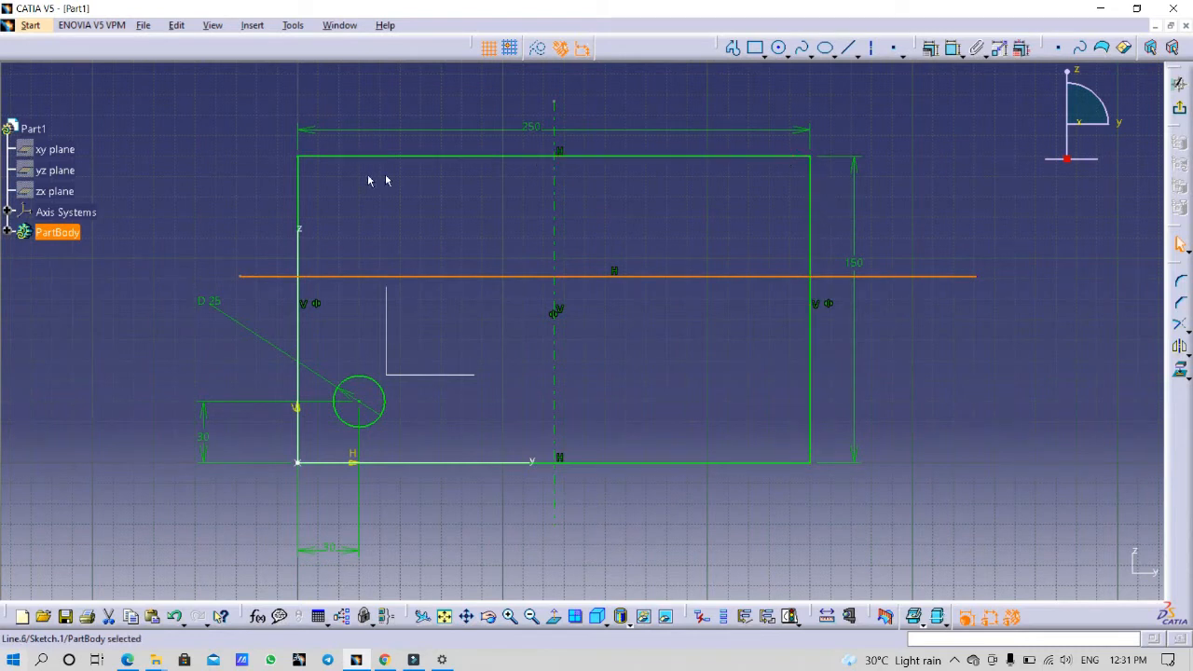
Convert the horizontal line across the rectangle into a construction element.
double_click(687, 282)
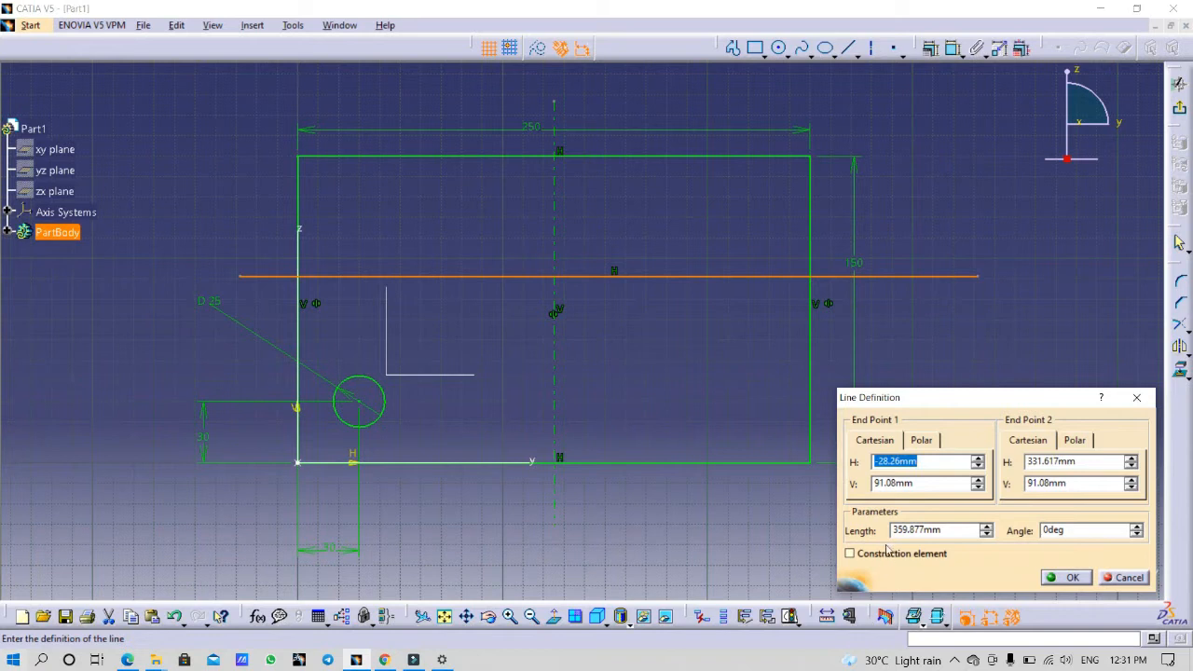
left_click(848, 553)
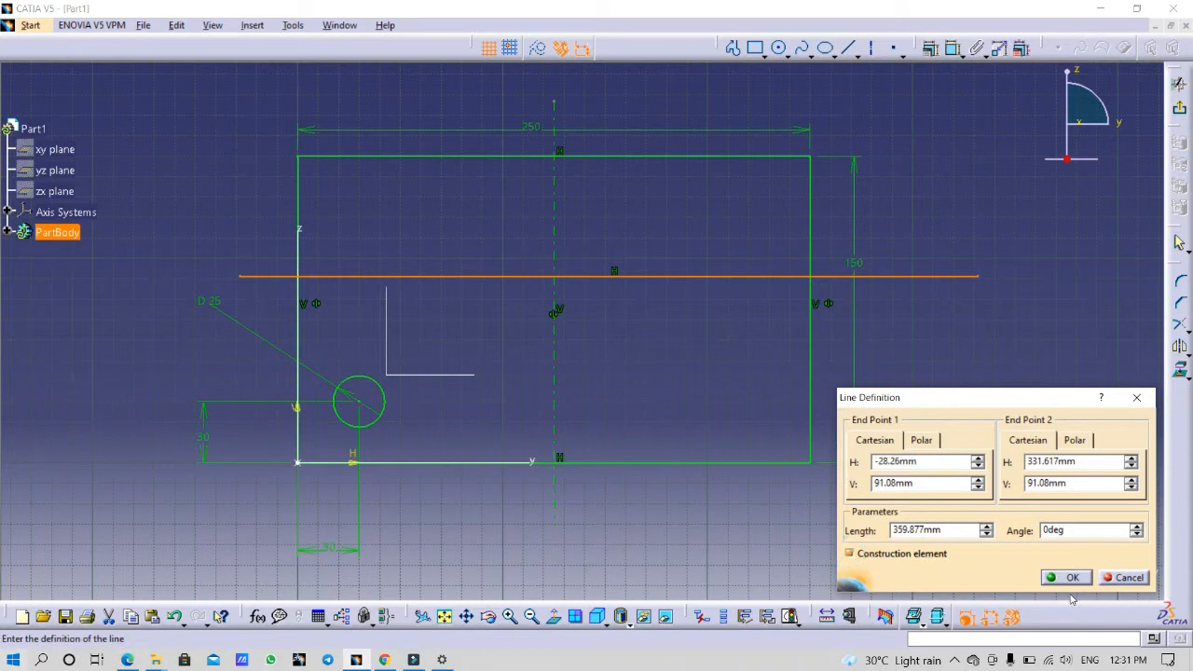
left_click(1070, 578)
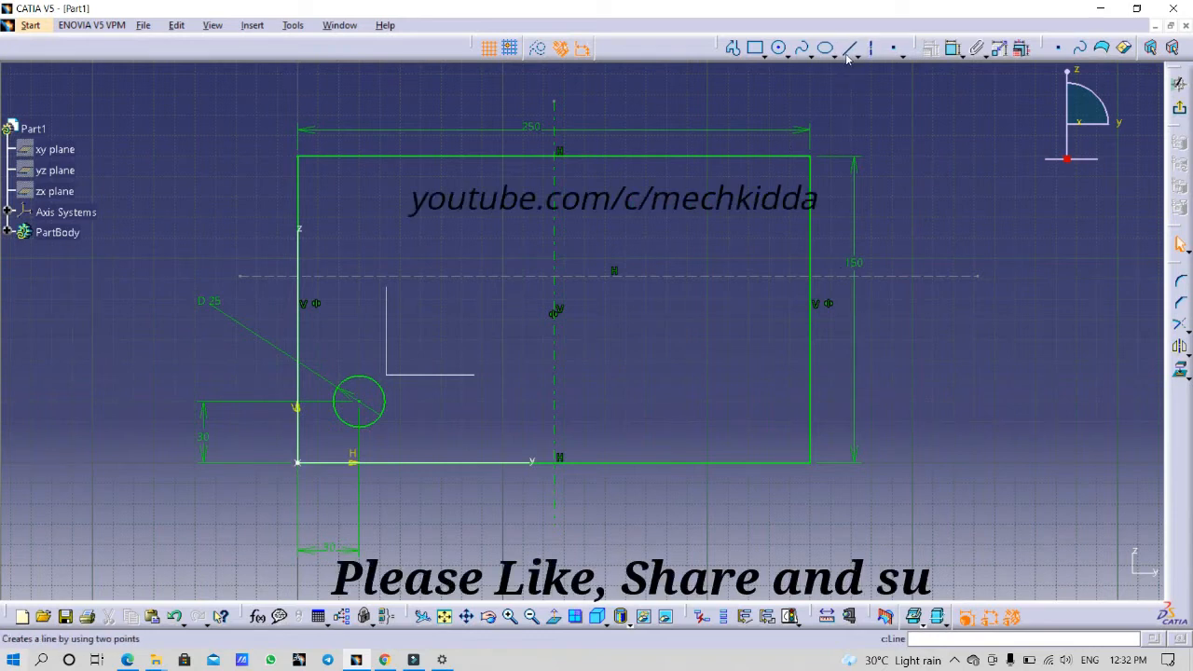
double_click(747, 277)
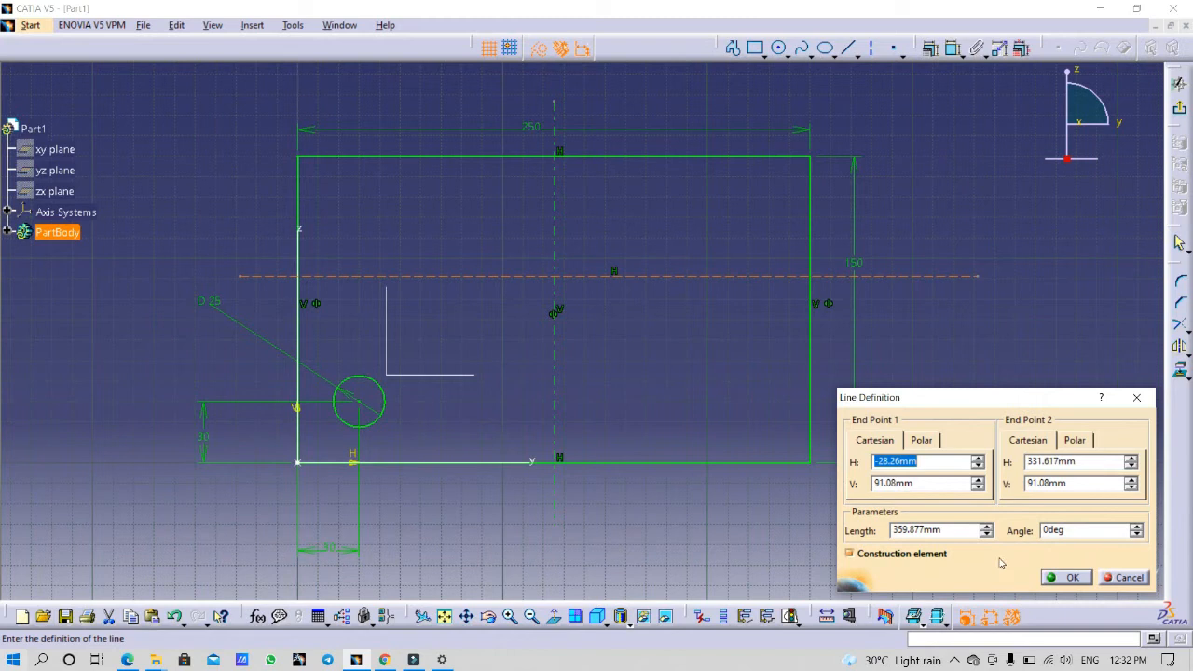
left_click(1071, 577)
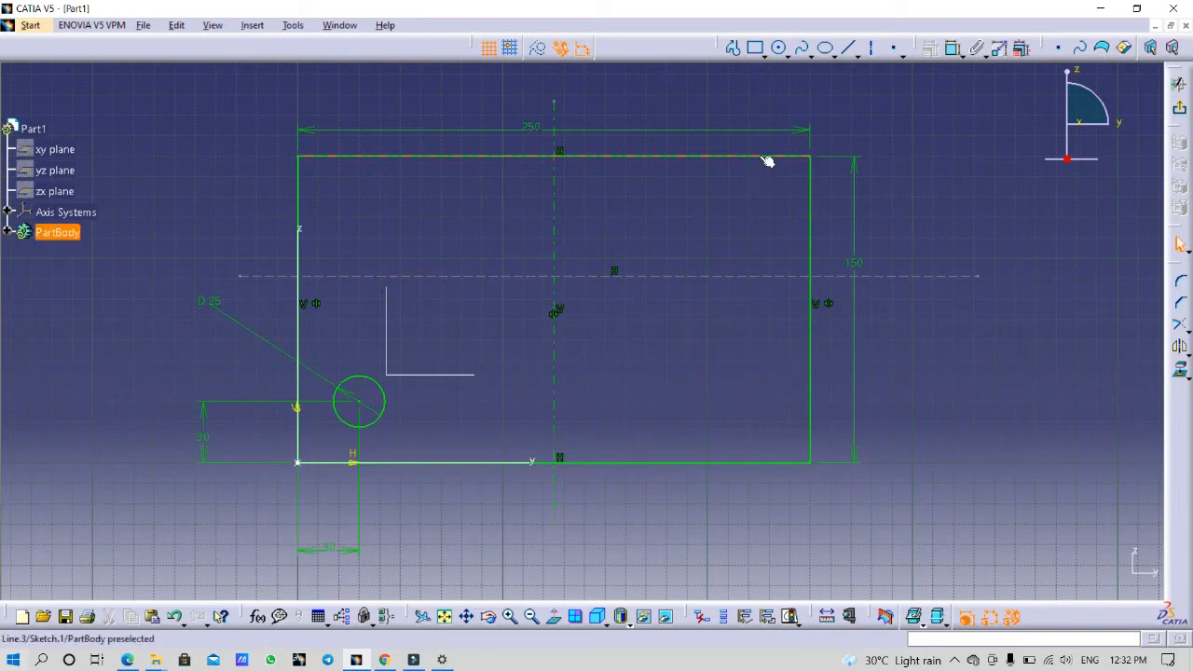
Constrain the rectangle's top and bottom edges to be symmetric about the horizontal construction line.
left_click(951, 48)
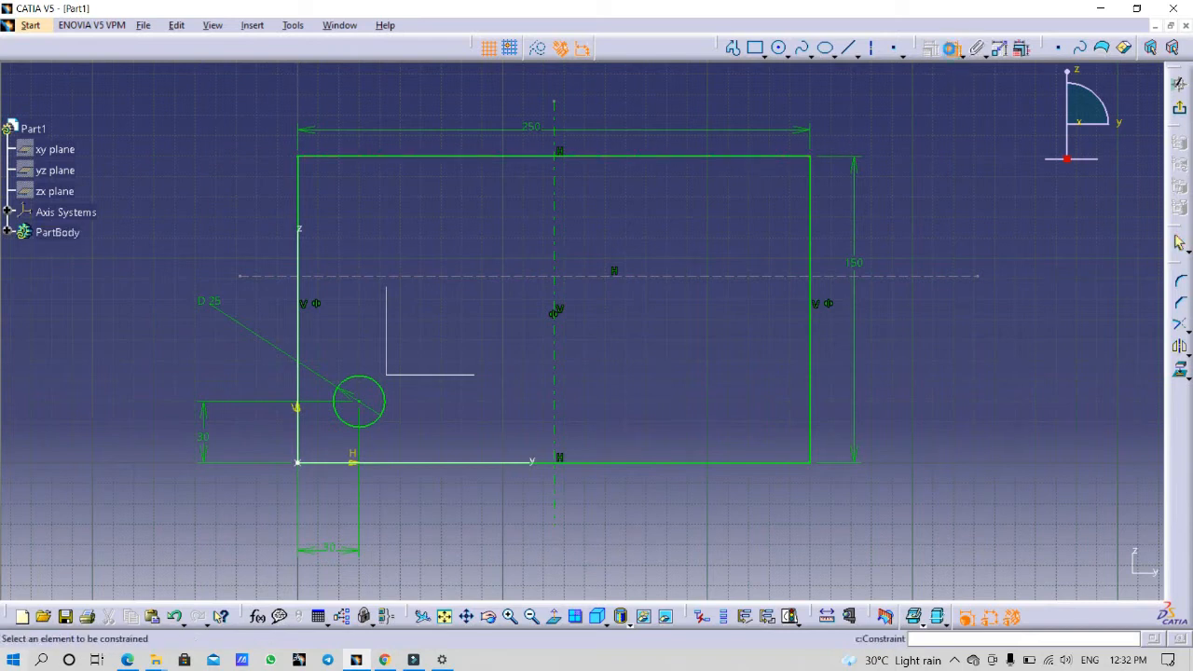
left_click(743, 158)
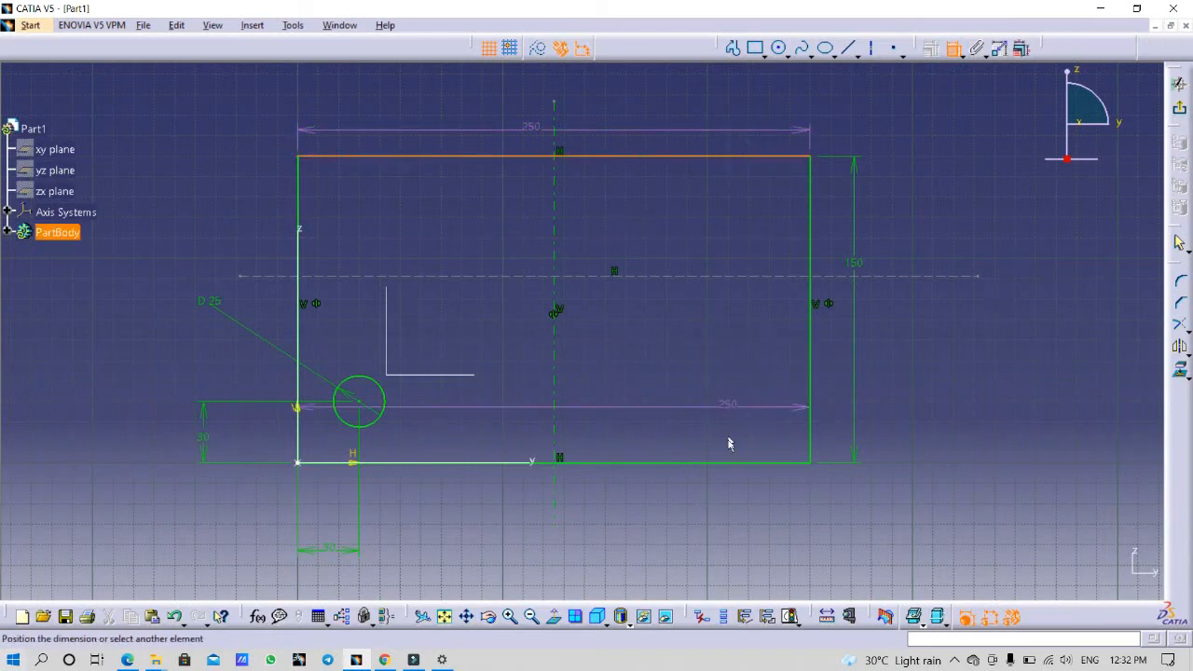
left_click(744, 463)
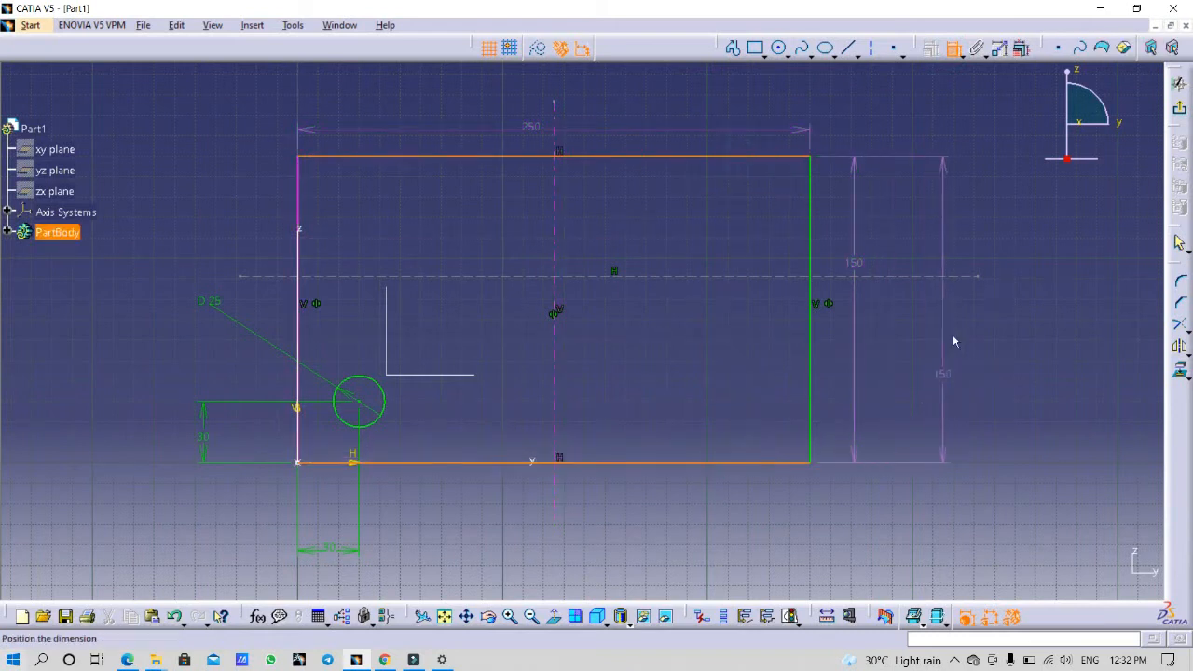
right_click(984, 199)
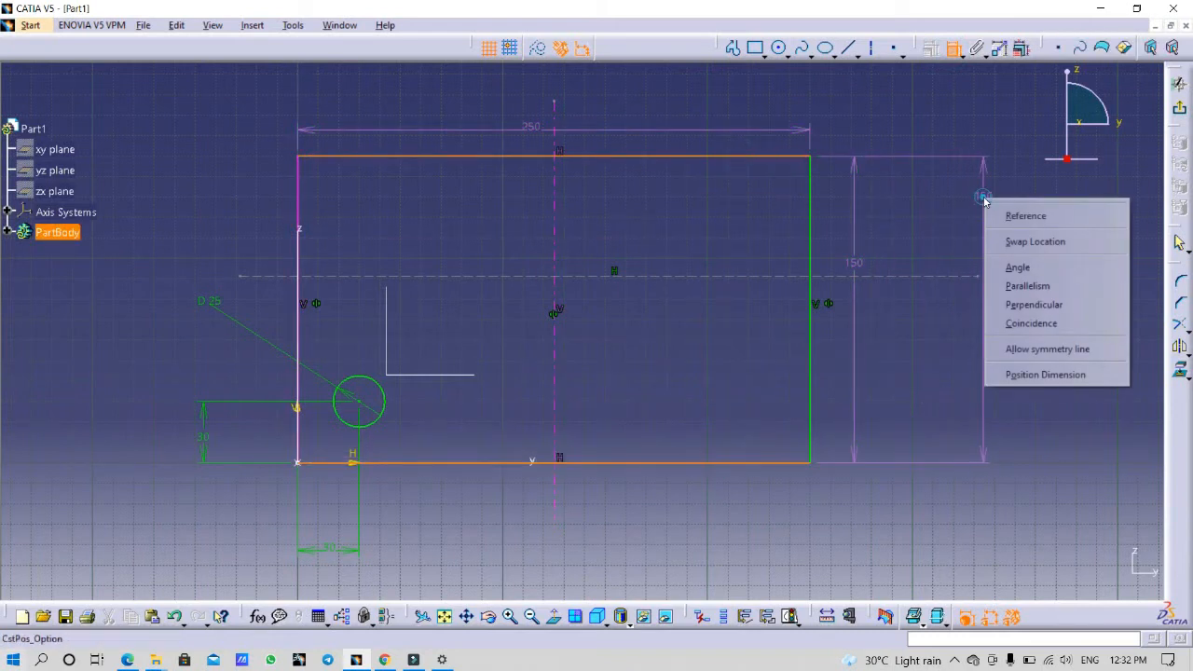
left_click(1051, 348)
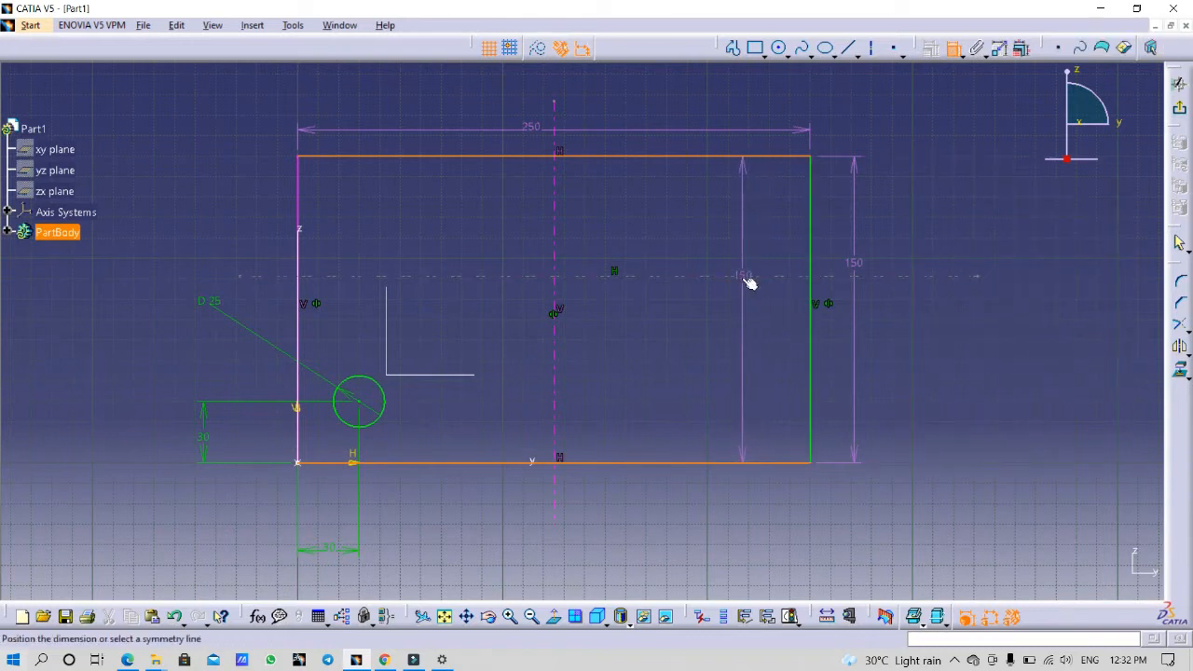
left_click(749, 278)
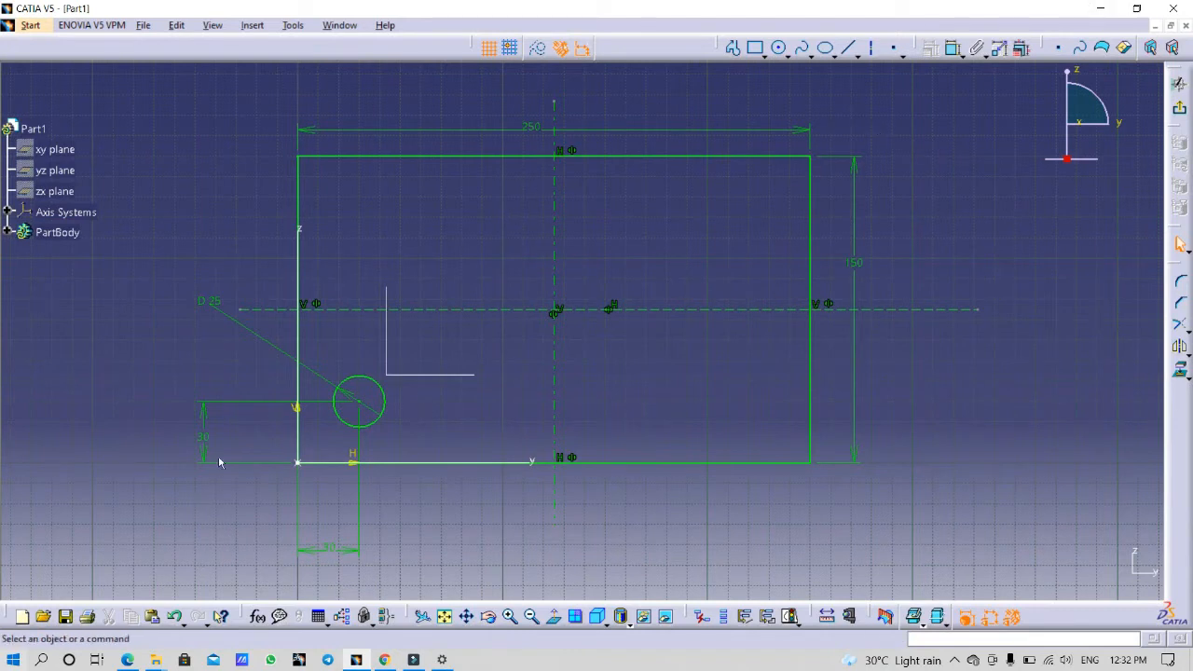
Mirror the lower-left 25 mm circle about the vertical axis and about the horizontal construction line.
left_click(381, 397)
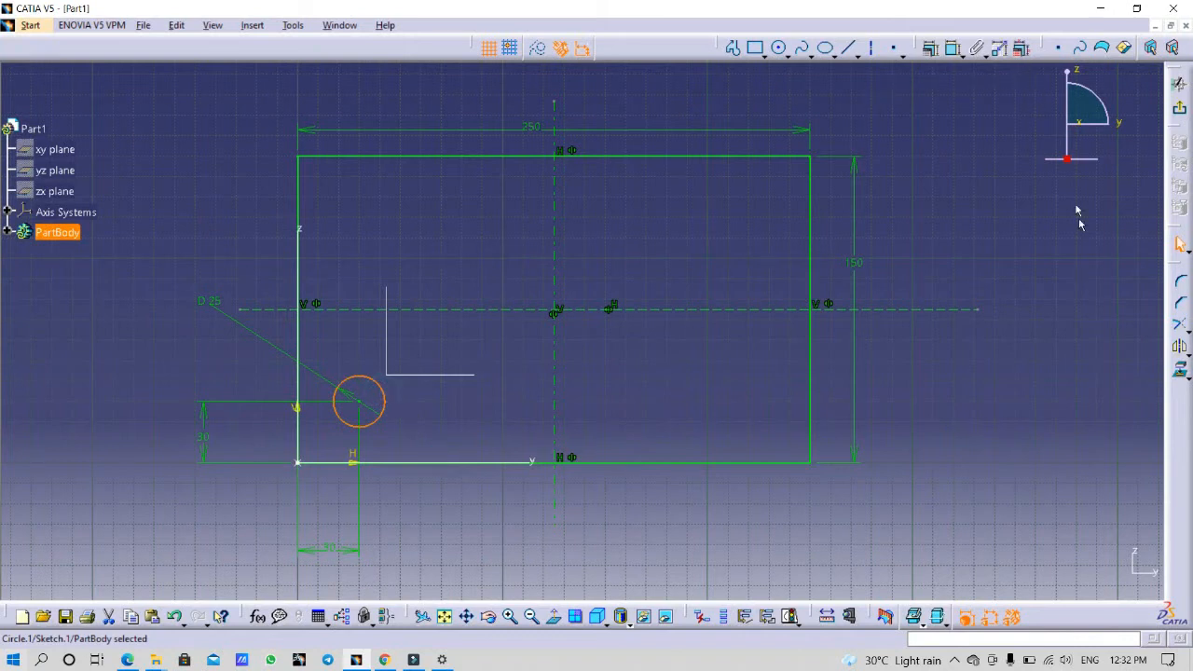
left_click(1181, 348)
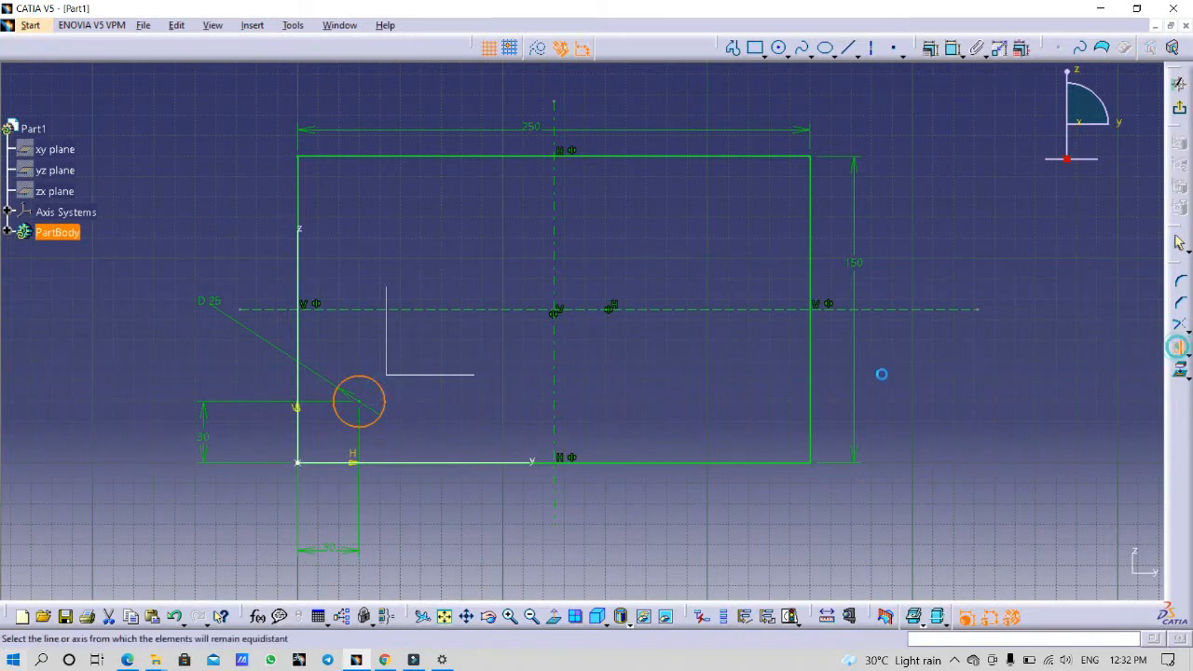
left_click(557, 280)
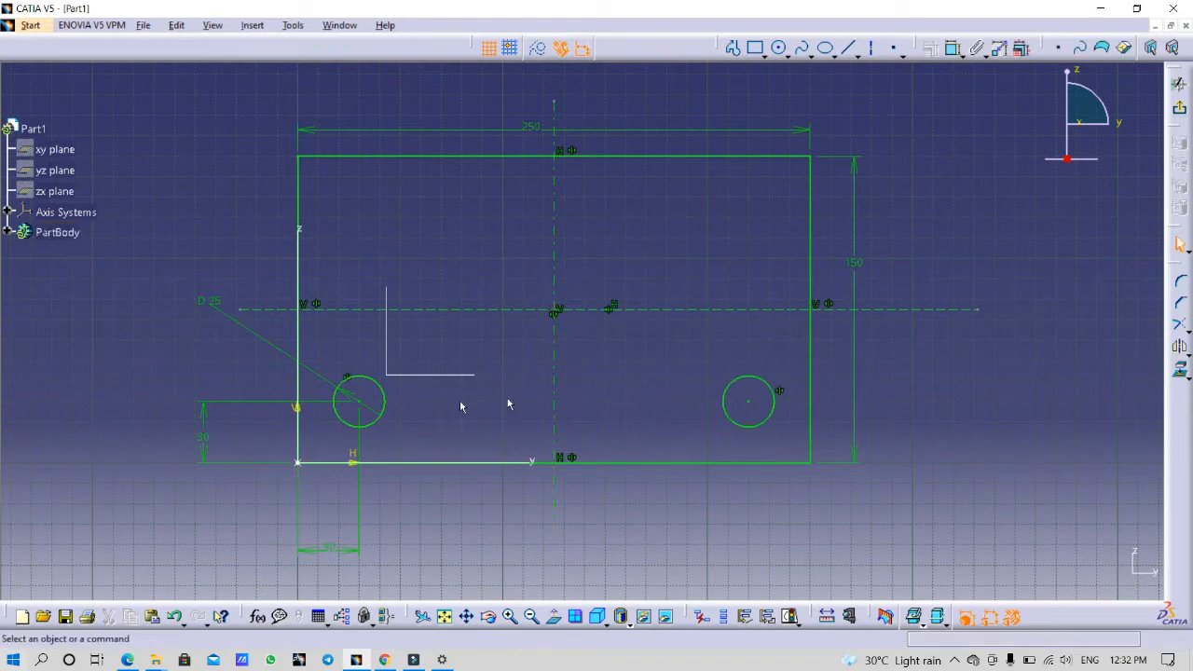
left_click(378, 386)
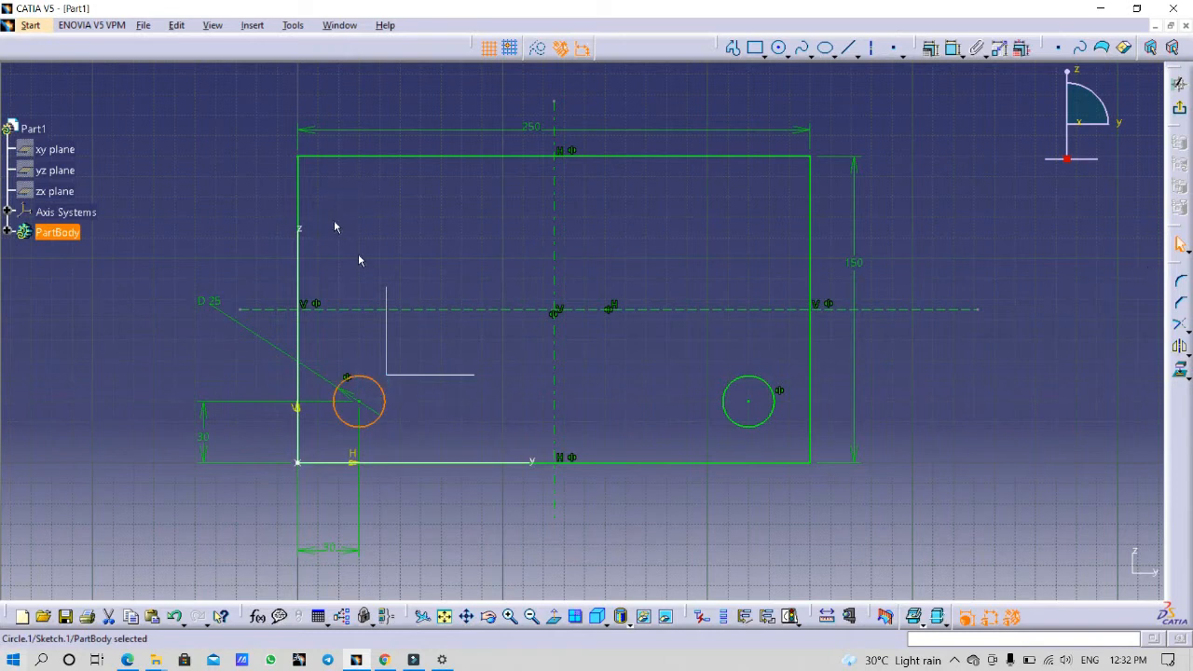
left_click(1179, 345)
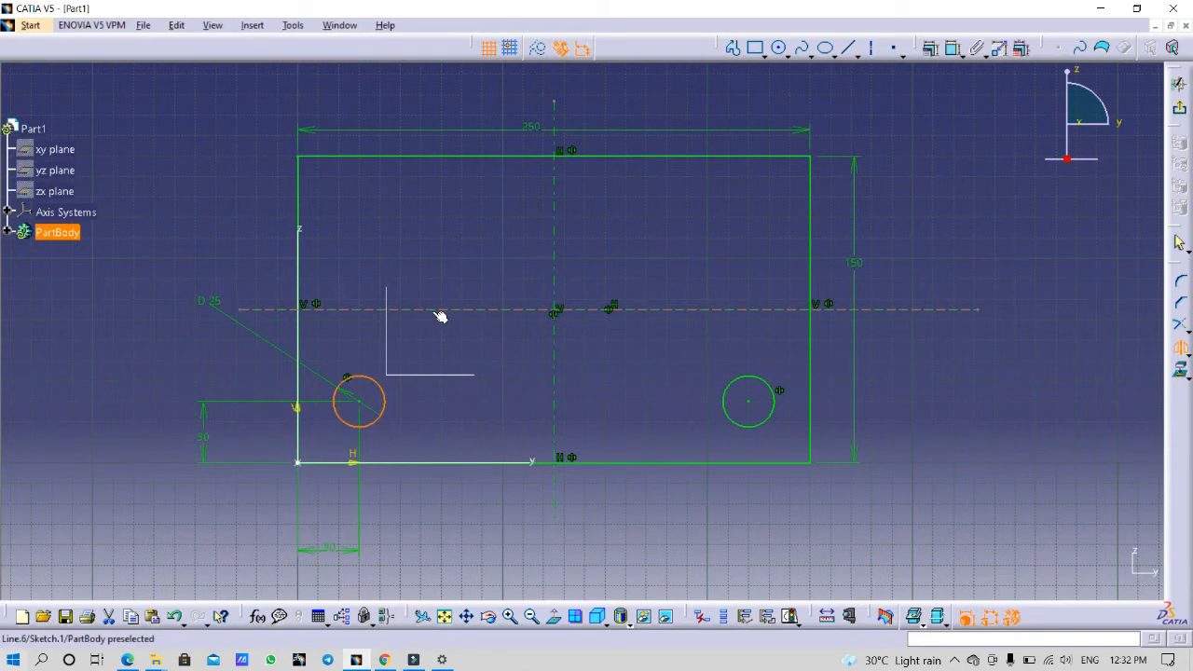
left_click(440, 315)
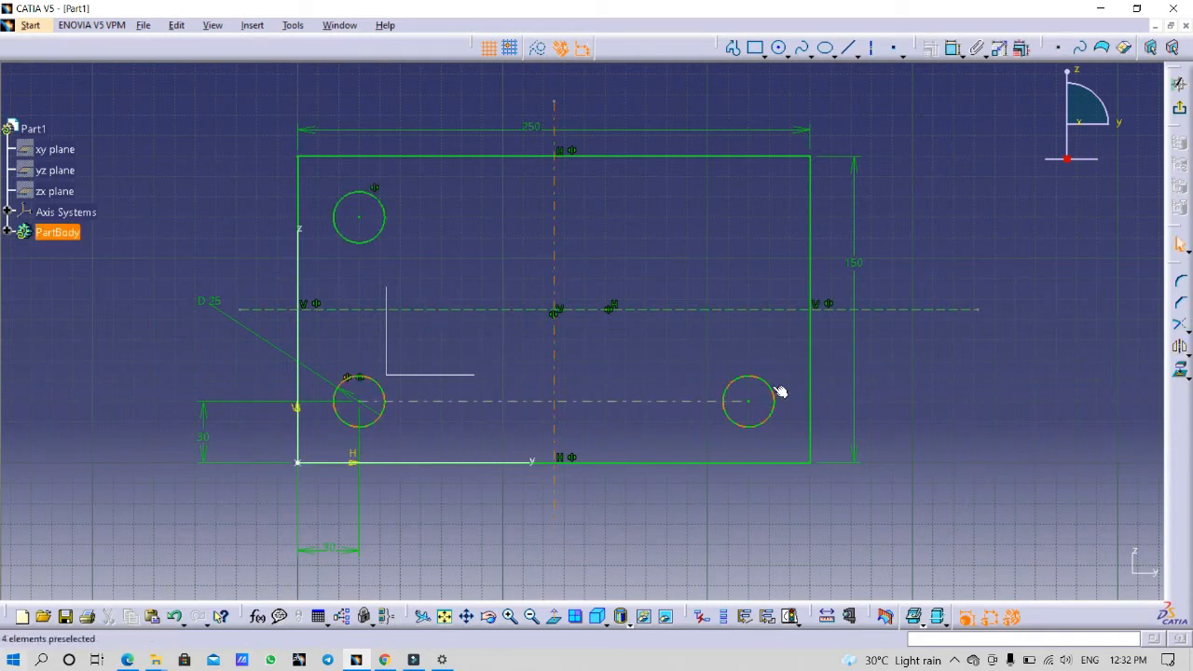
Mirror the lower-right circle about the horizontal construction line to complete the four corner holes.
left_click(771, 384)
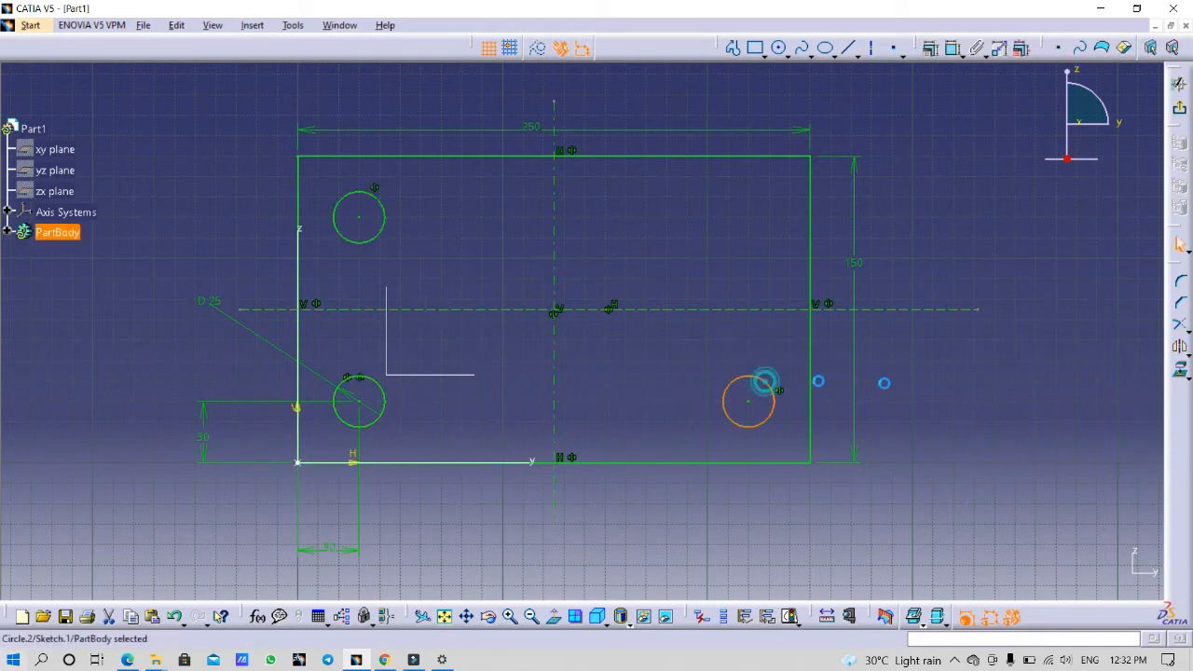
left_click(1181, 347)
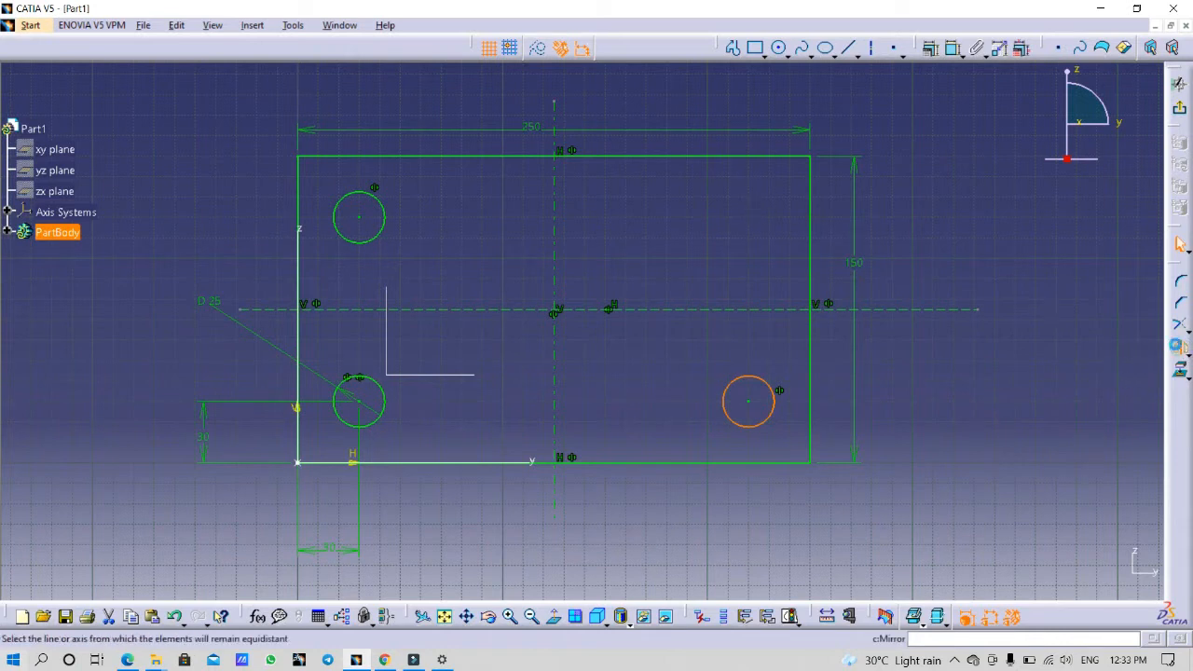
left_click(754, 313)
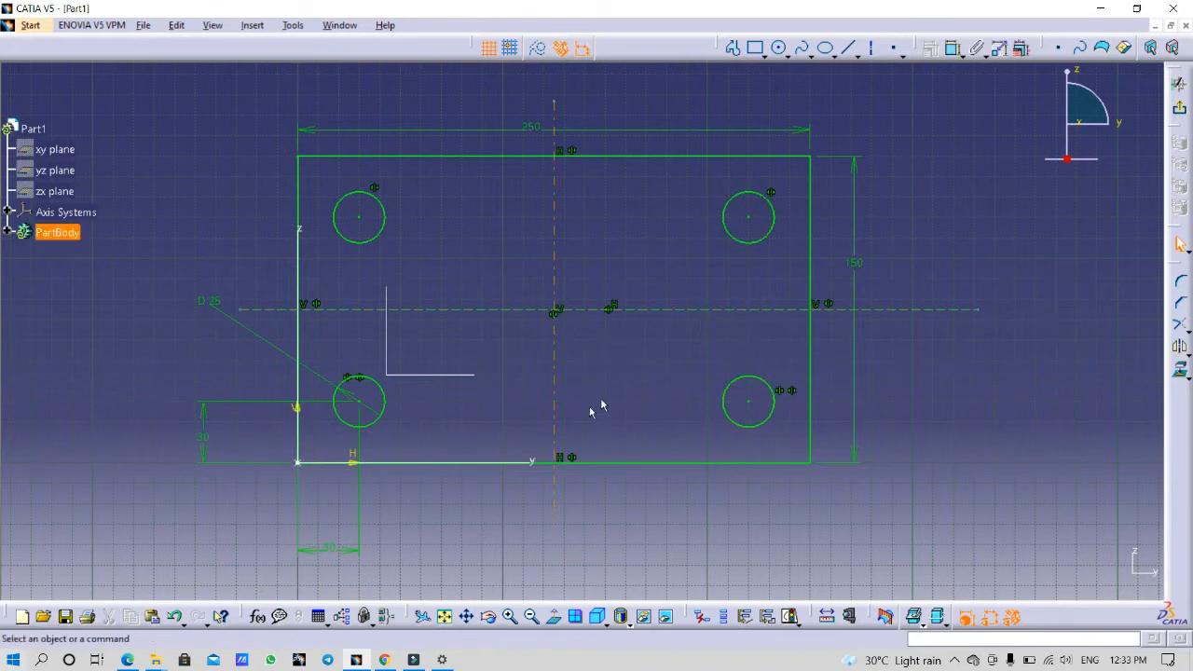
Check the Bottom Plate drawing and sketch a circle about 37 mm in diameter on the vertical axis, below the horizontal construction line.
left_click(384, 660)
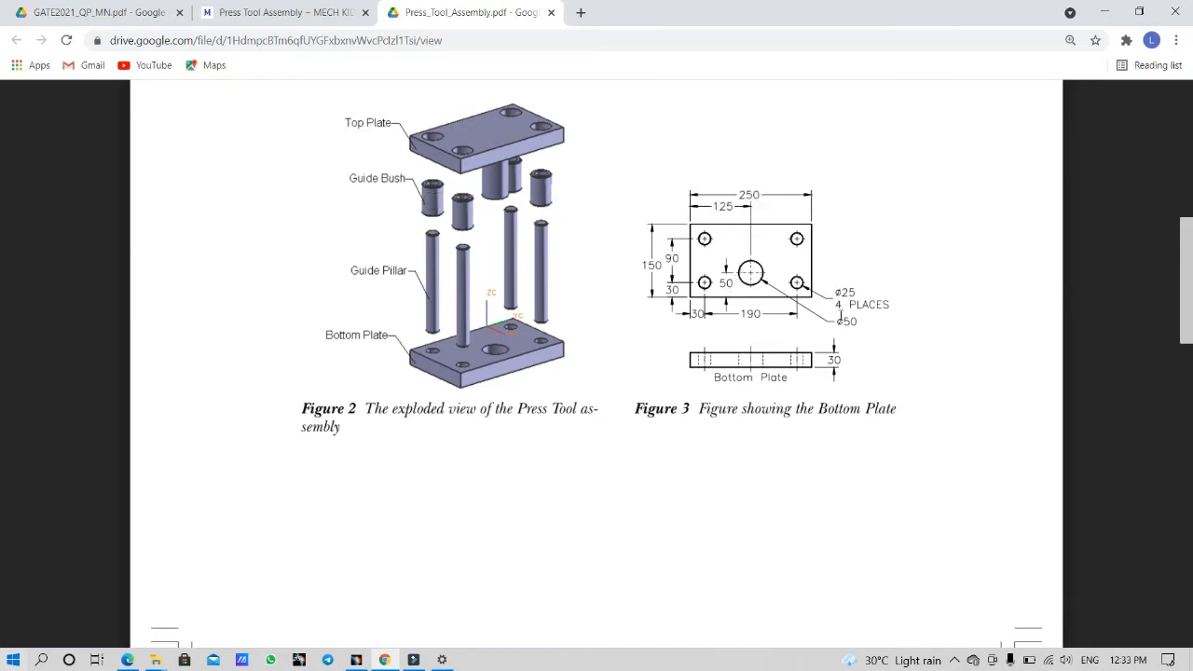
left_click(356, 659)
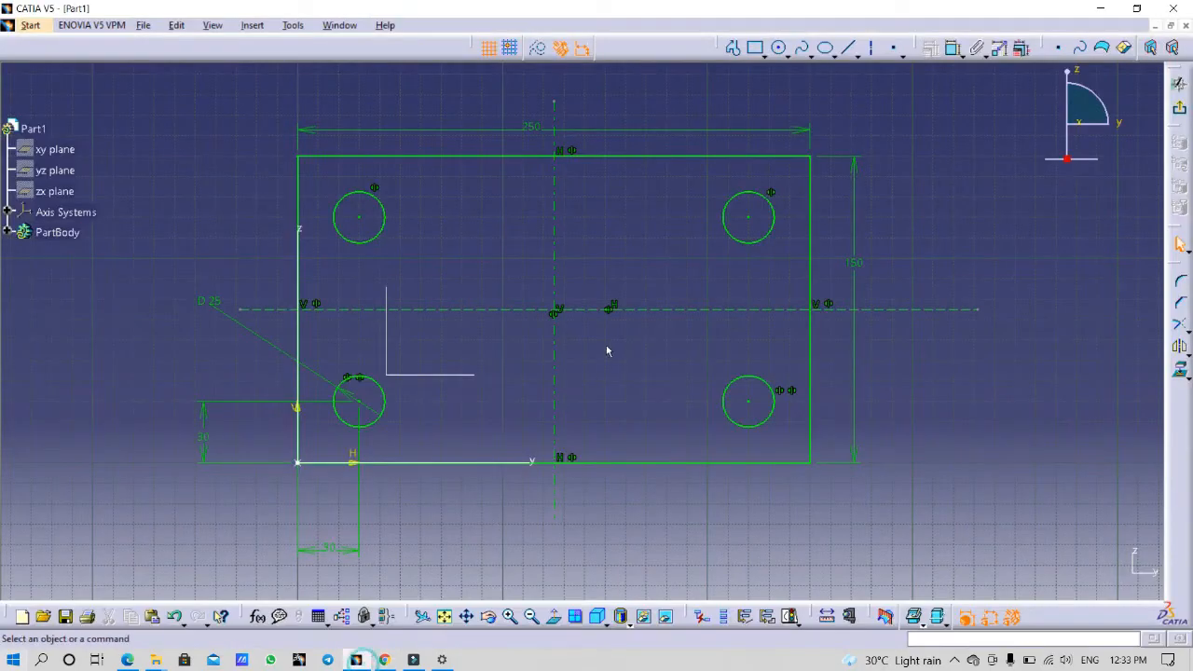
left_click(778, 47)
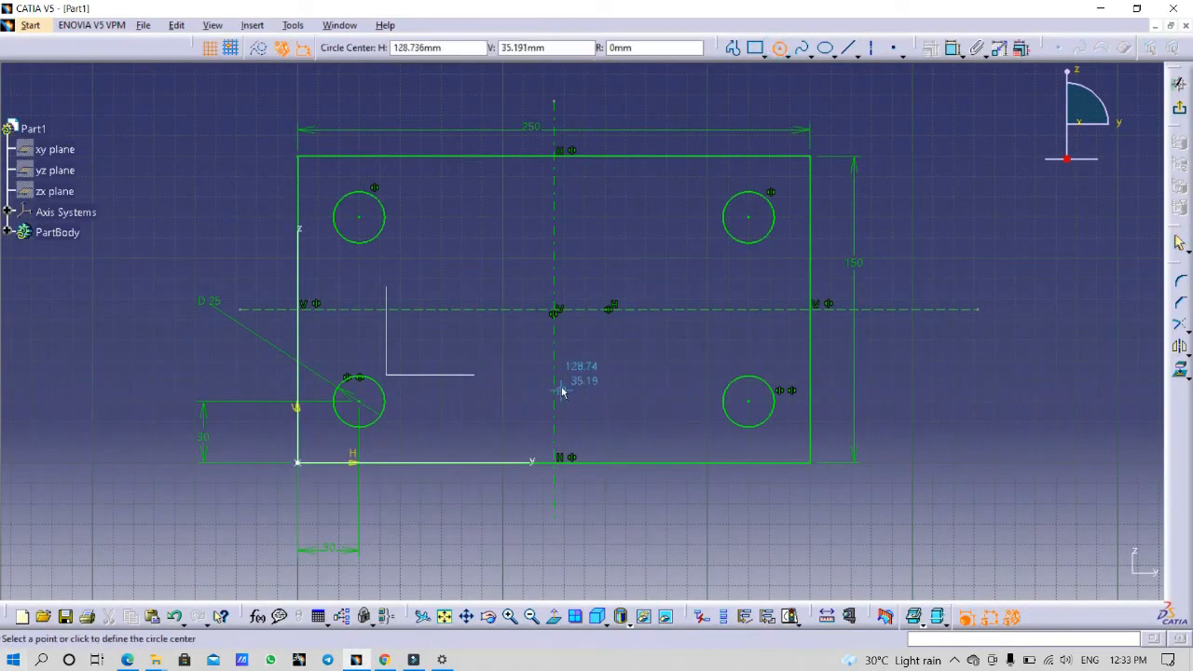
left_click(554, 369)
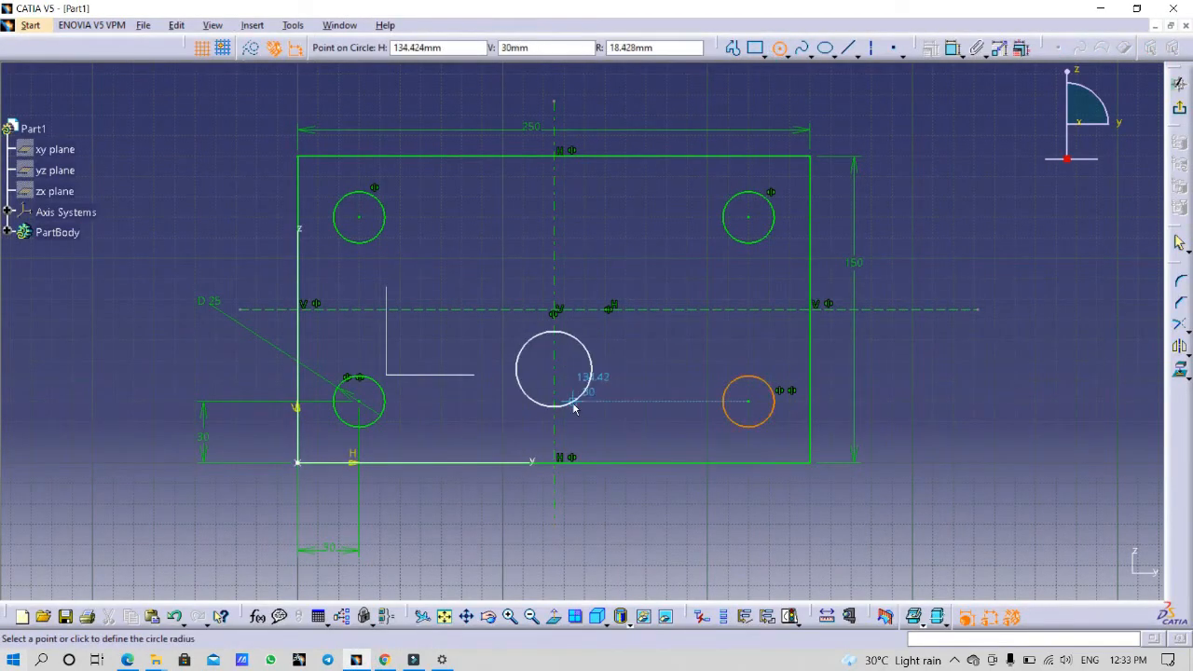
left_click(573, 407)
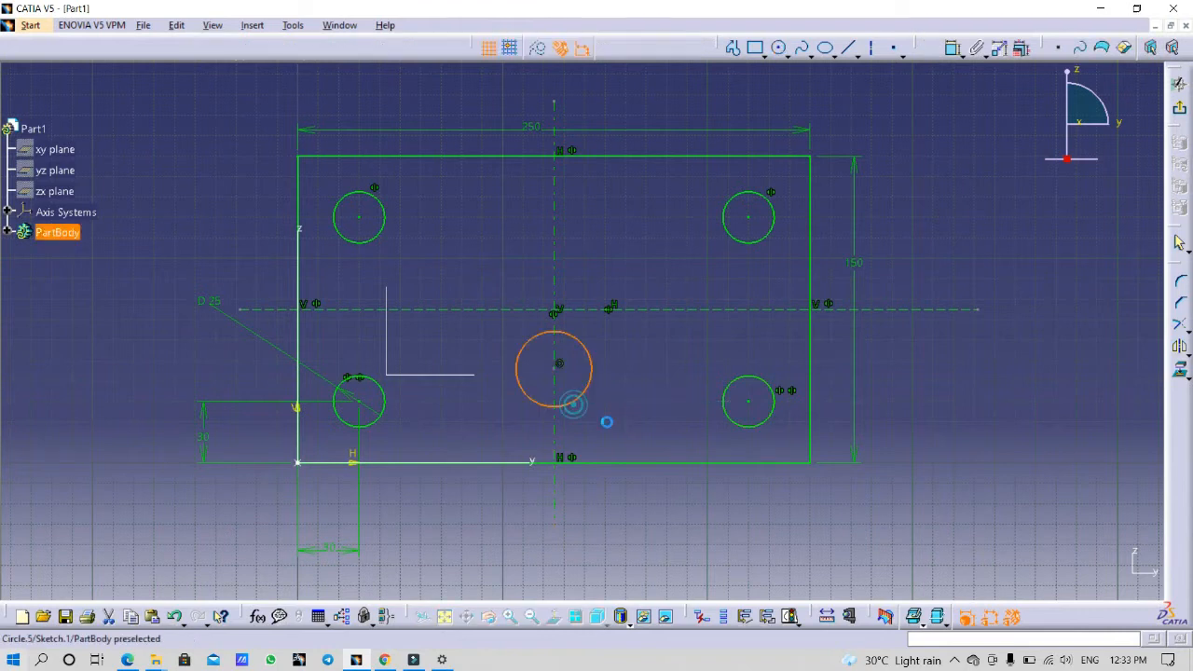
Dimension the central circle's diameter and set it to 50 mm.
left_click(953, 49)
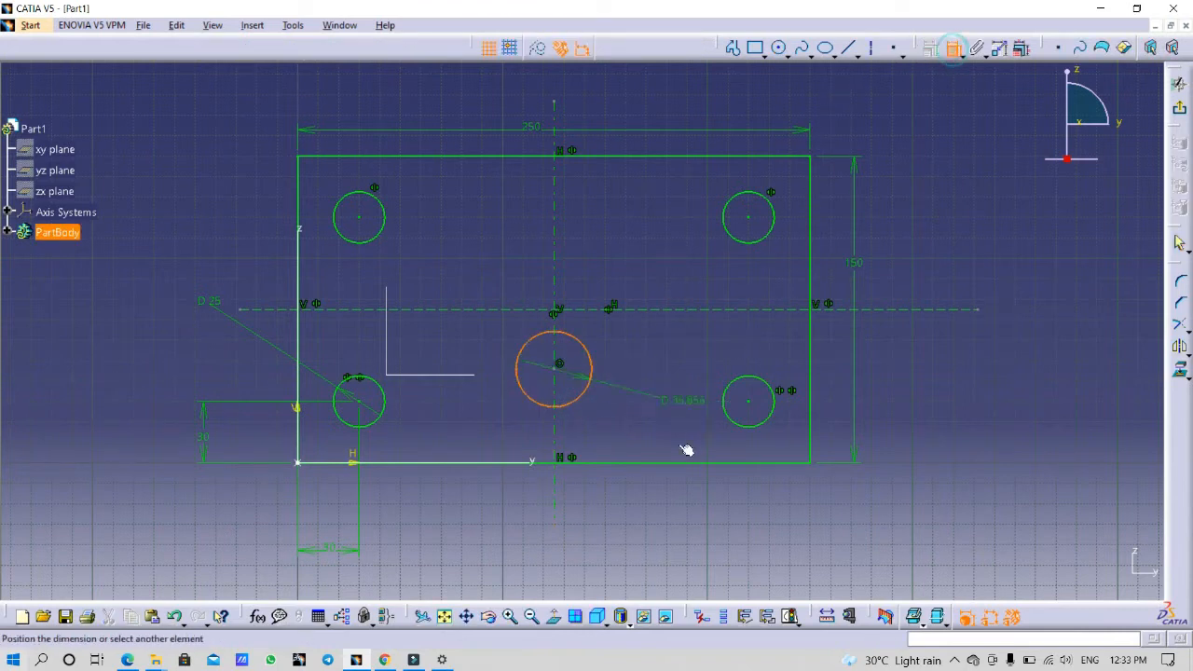
left_click(702, 495)
double_click(687, 490)
type("5")
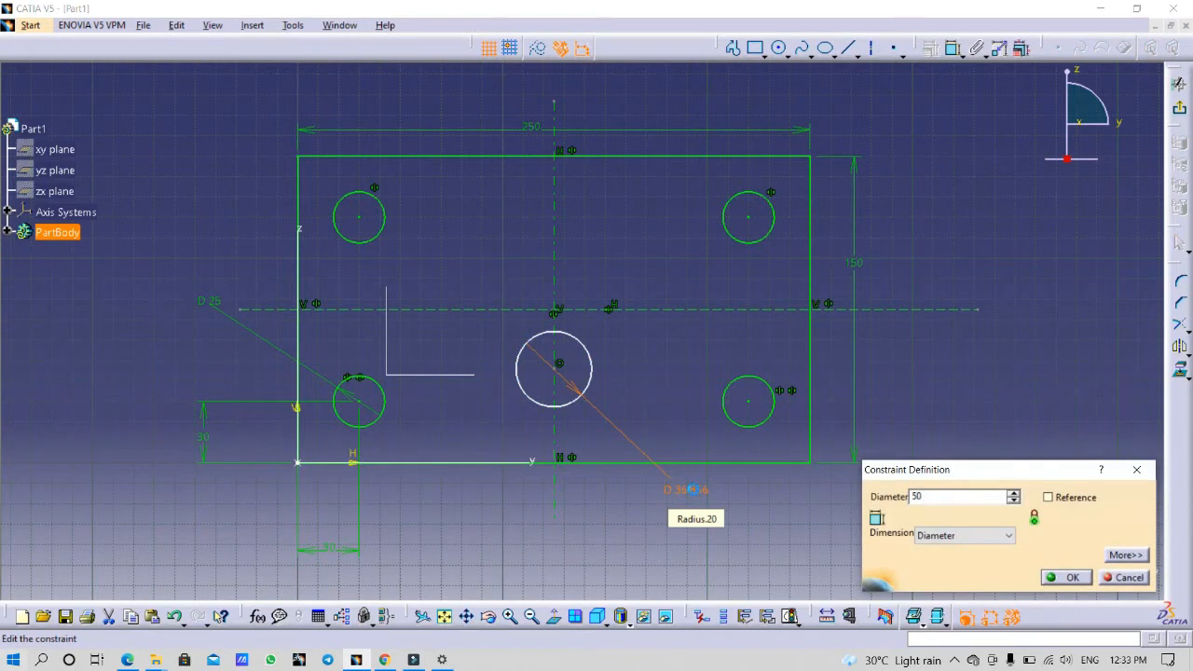
type("0")
key("Return")
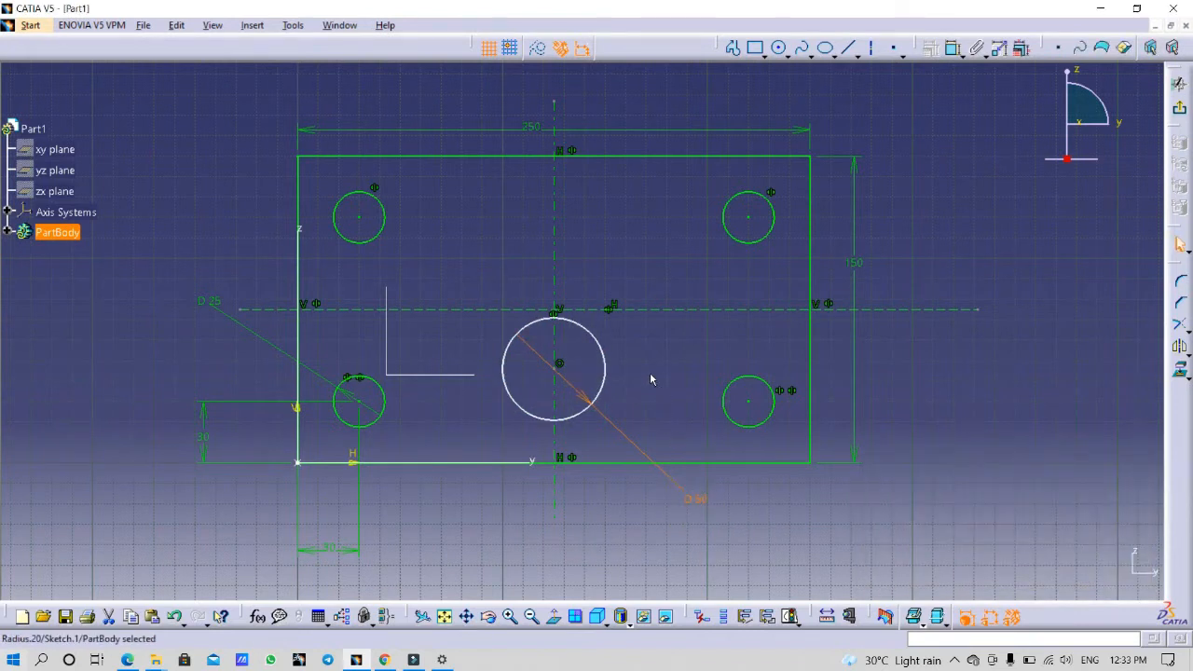
Dimension the distance from the central circle's centre to the rectangle's bottom edge and set it to 50 mm.
left_click(558, 365)
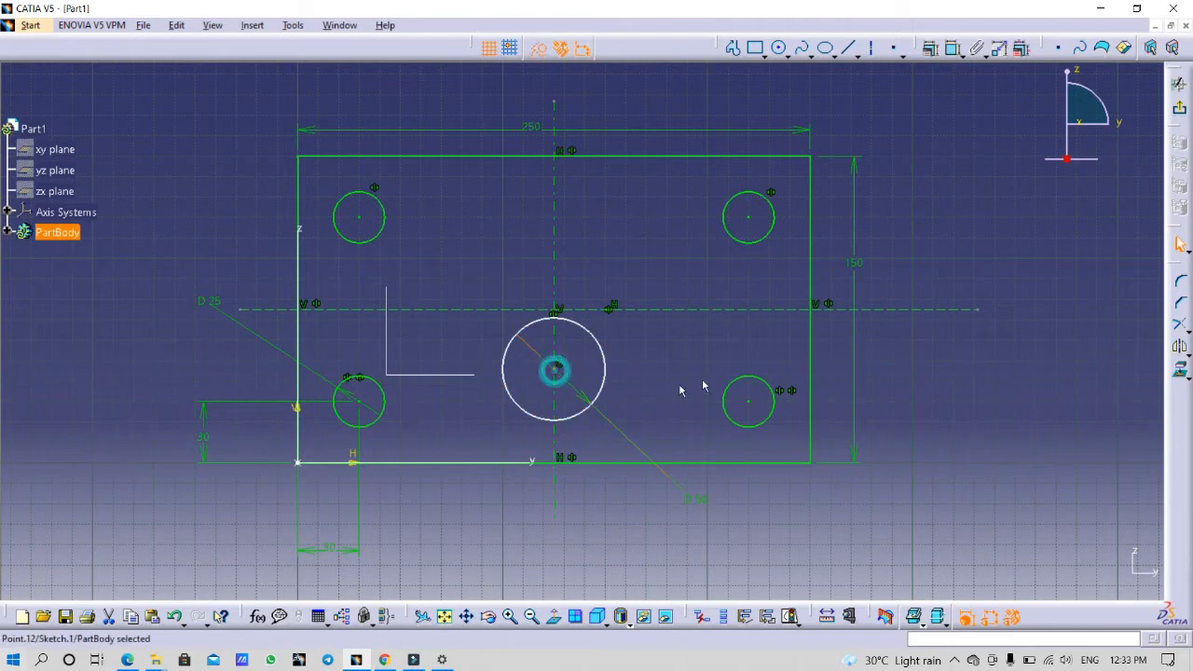
left_click(950, 48)
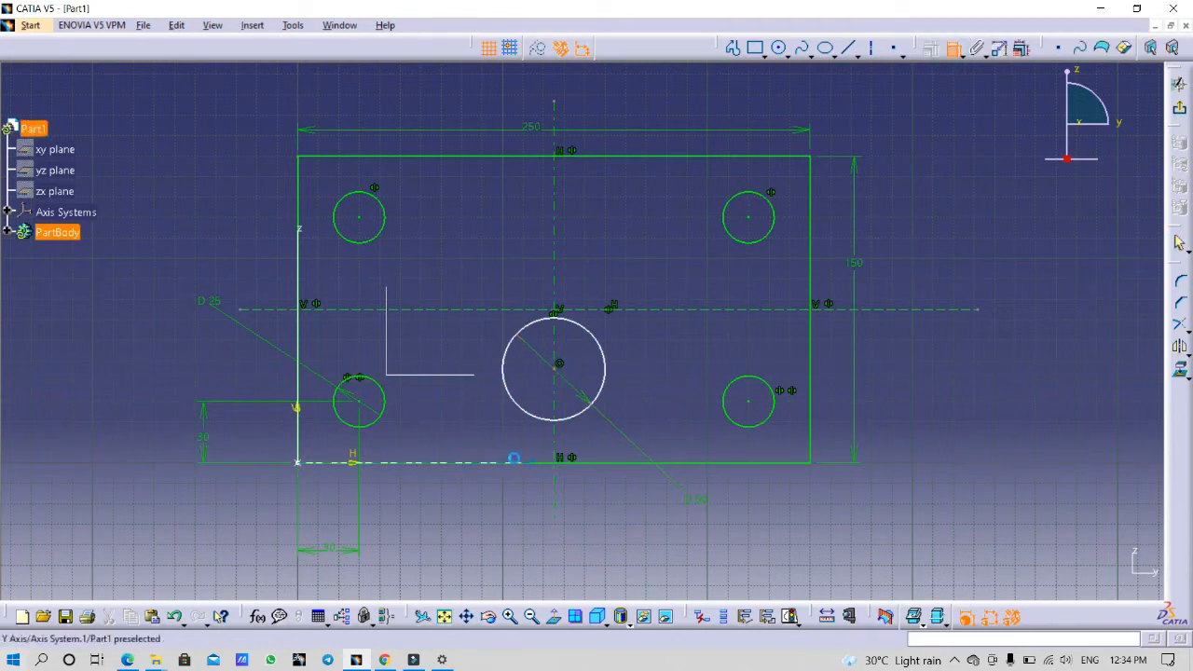
left_click(596, 462)
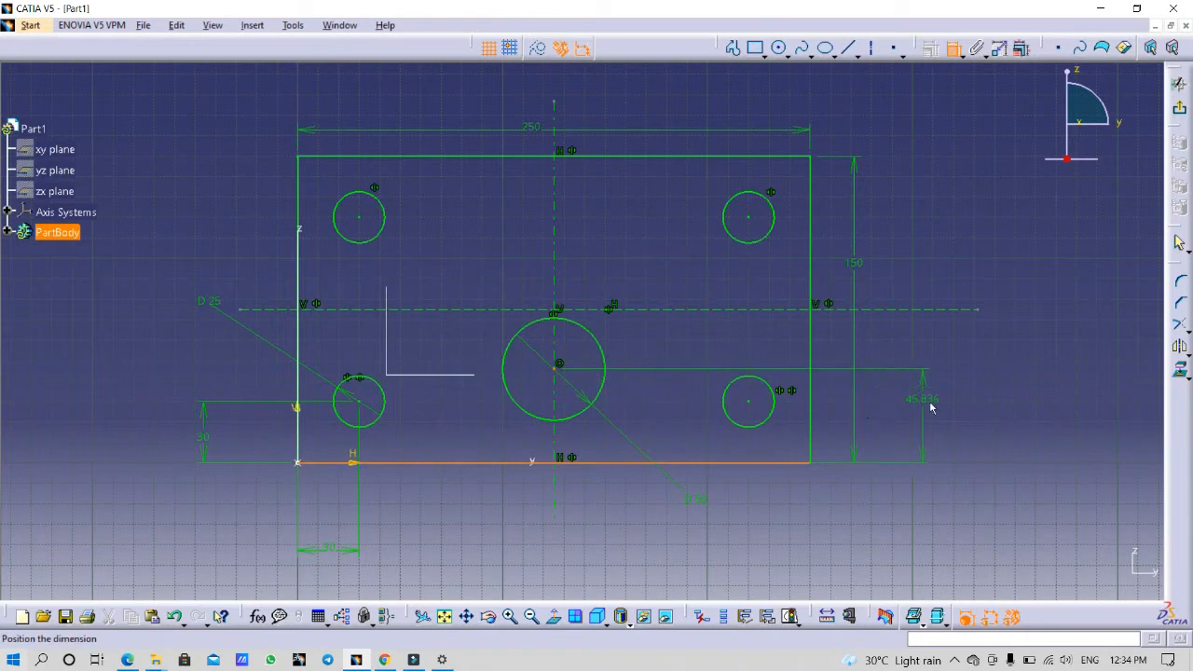
left_click(834, 410)
double_click(834, 407)
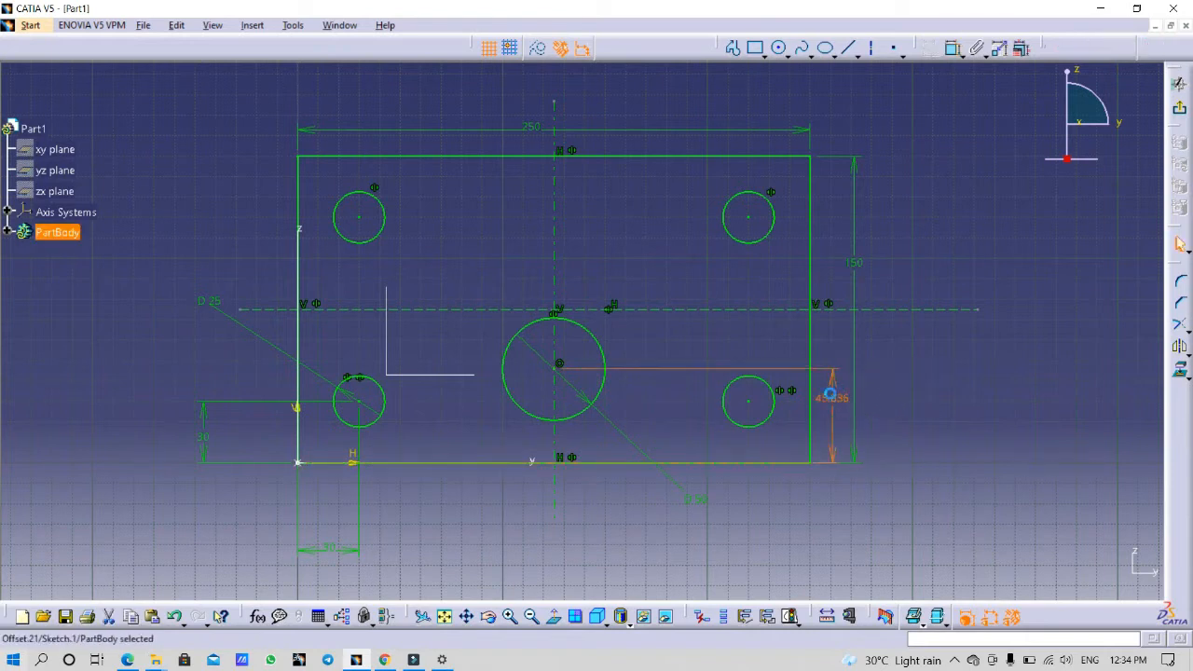
type("5")
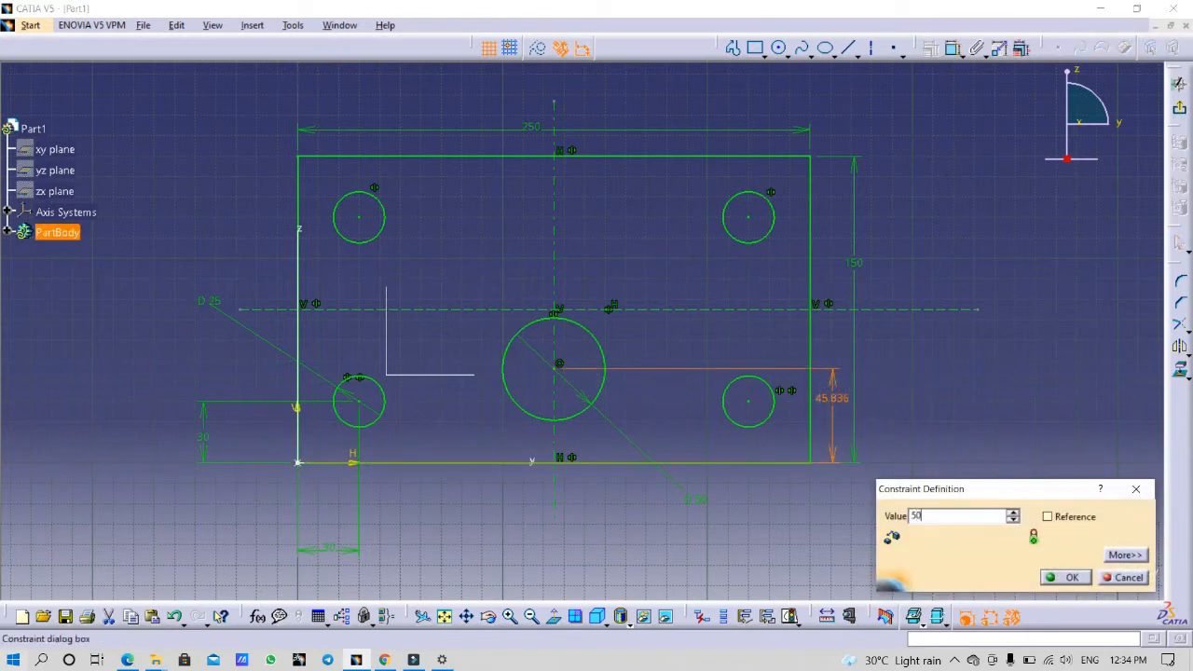
type("0")
key("Return")
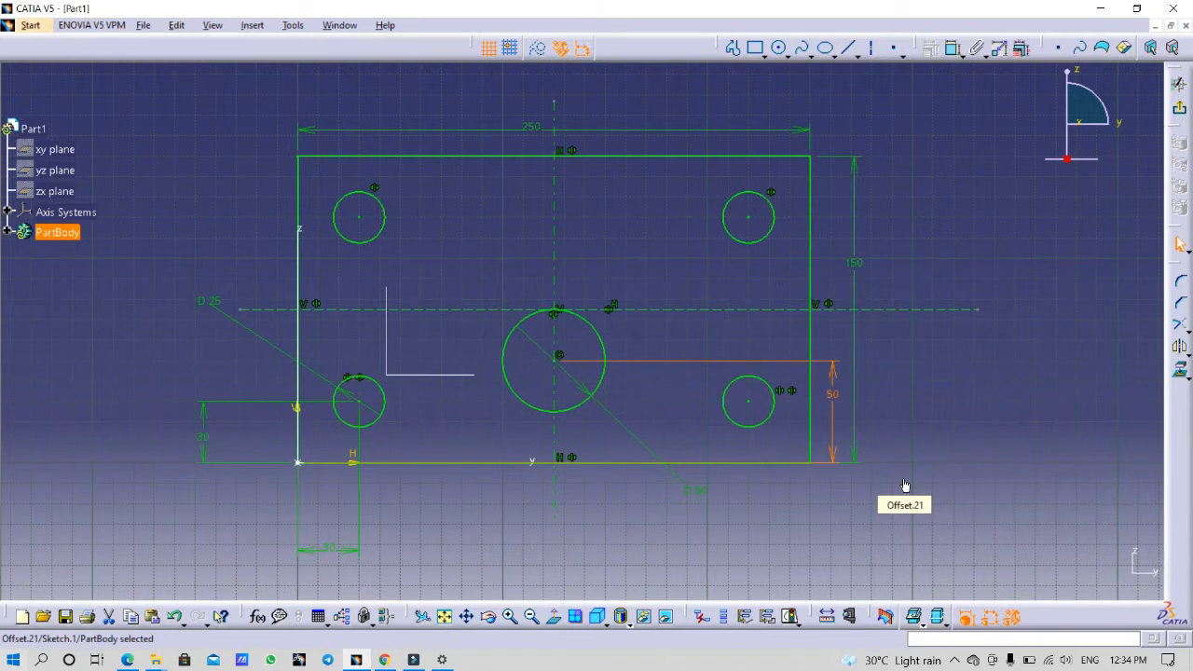
Exit the sketch and pad the Bottom Plate profile to a length of 30 mm.
left_click(1181, 111)
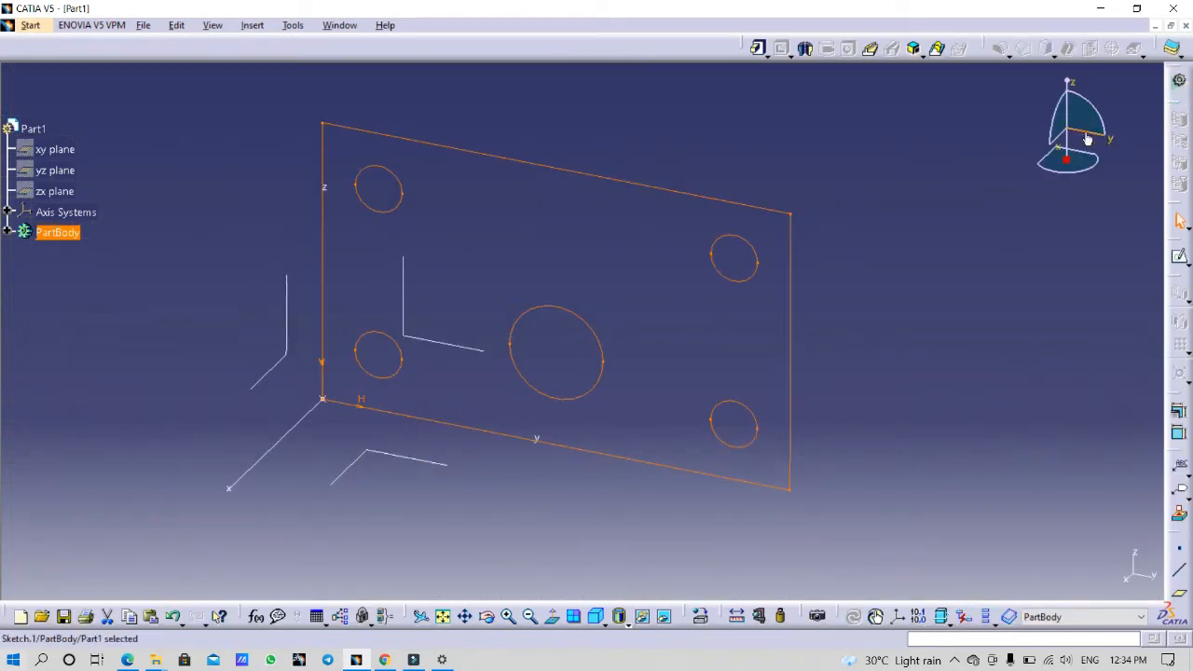
left_click(759, 49)
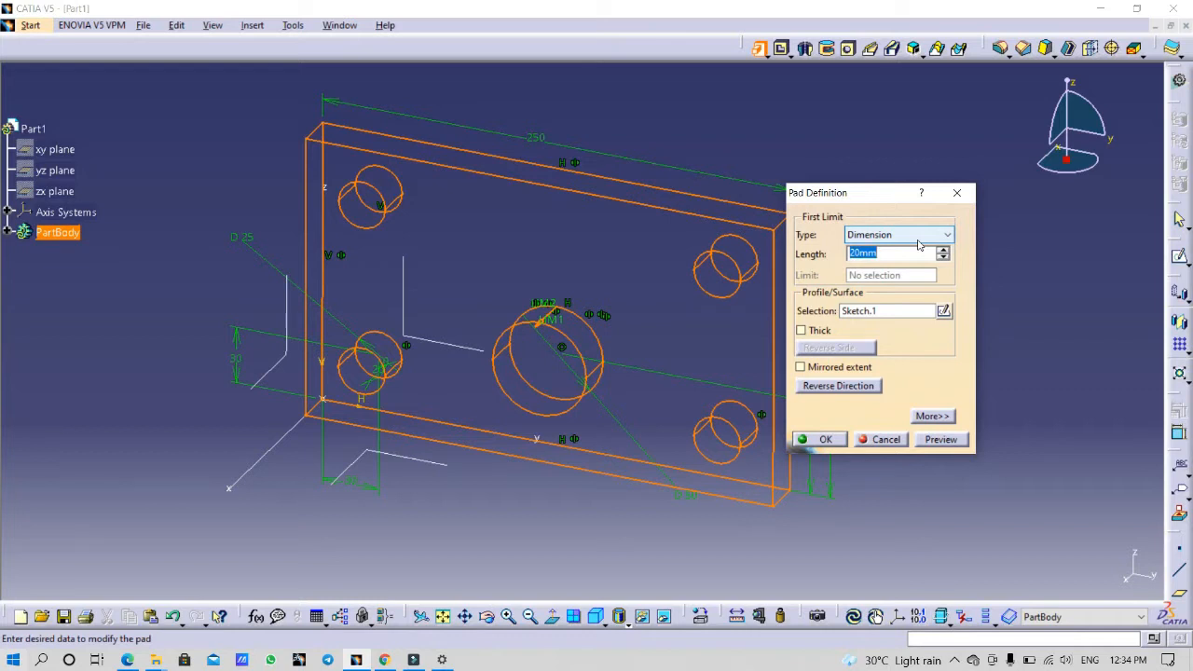
type("3")
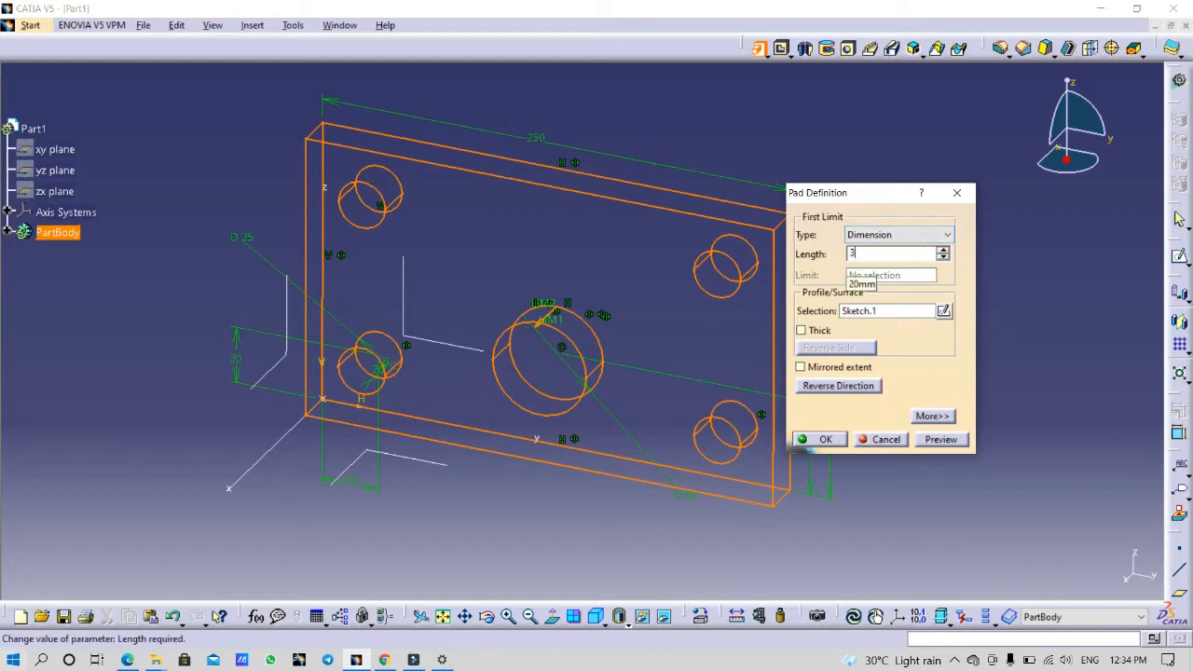
key("Return")
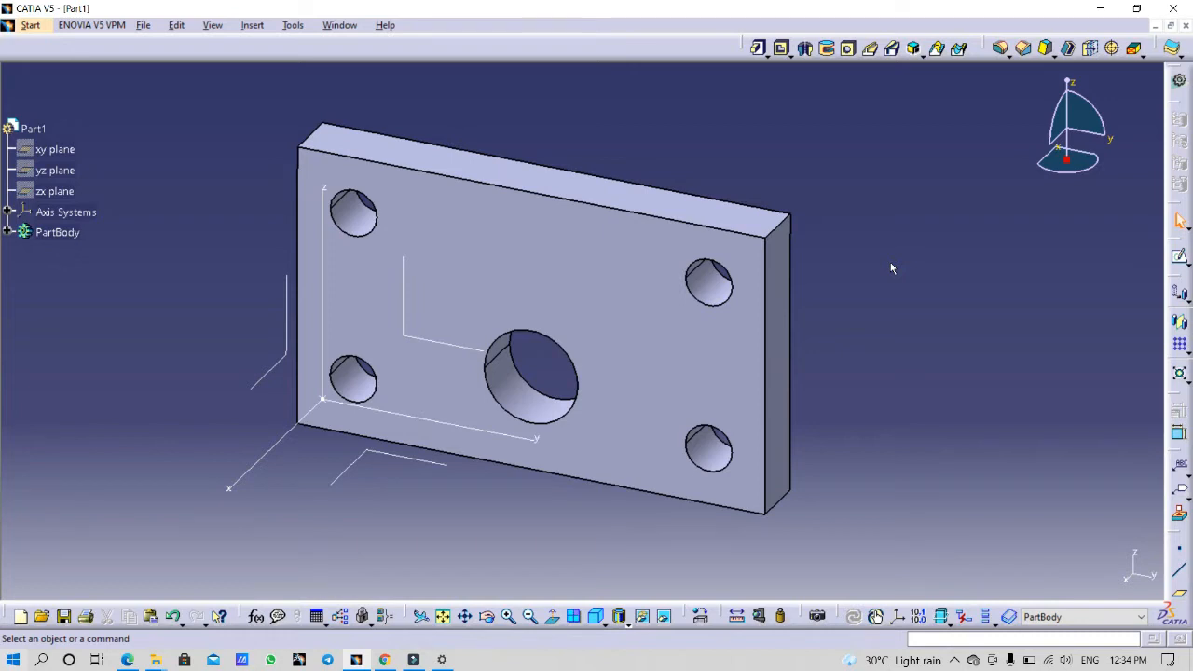
Consult the Press_Tool_Assembly PDF in the browser for the Bottom Plate and Top Plate dimensions, and return to the part in CATIA.
left_click(384, 659)
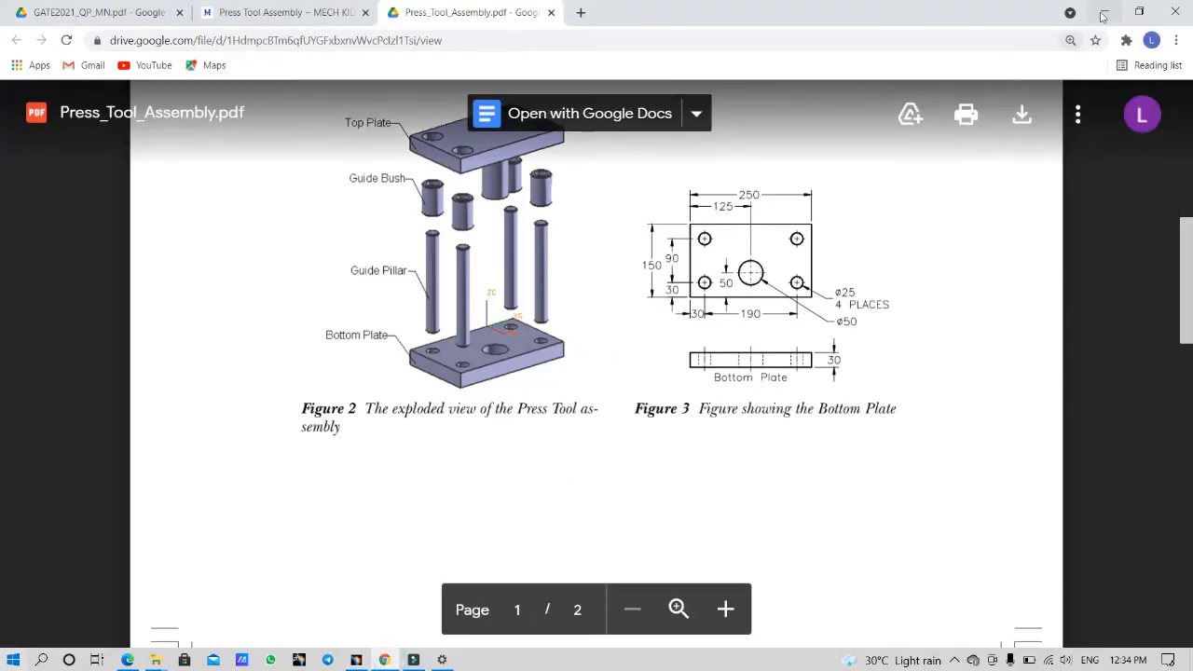
left_click(1104, 12)
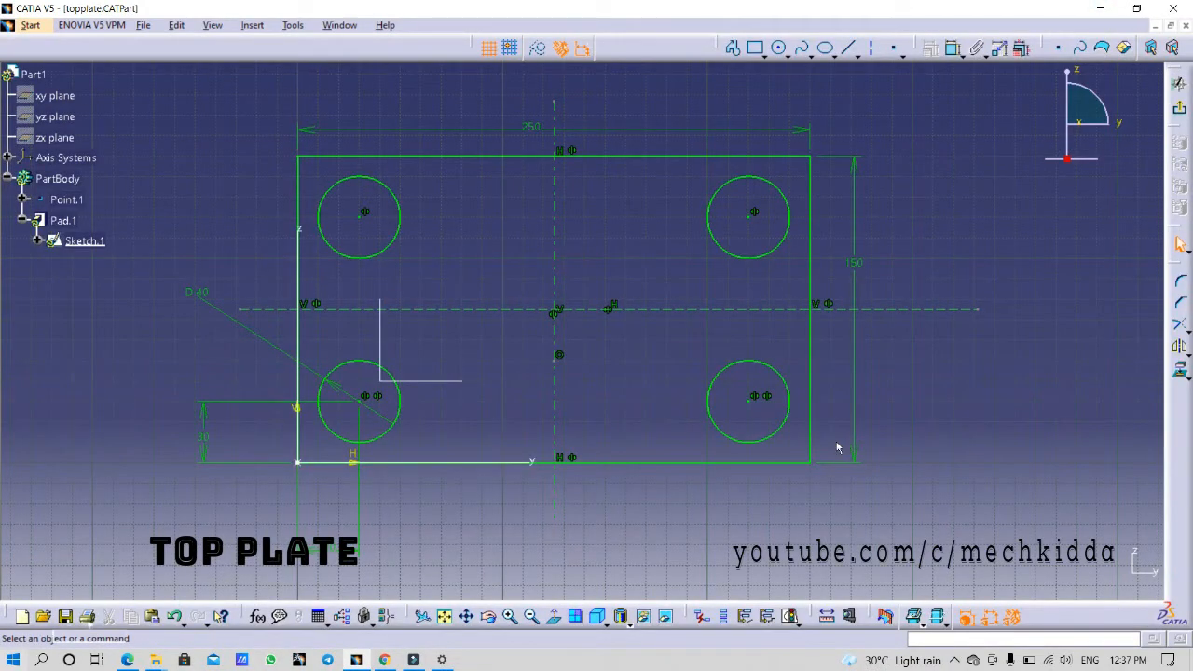
left_click(384, 660)
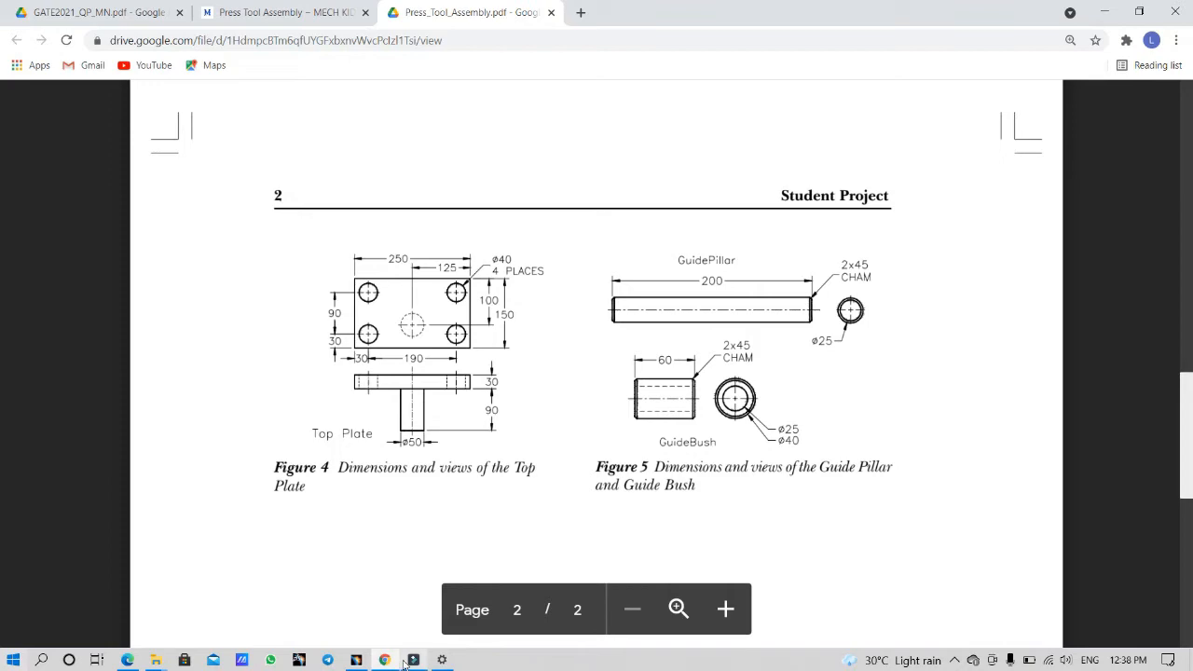
left_click(356, 660)
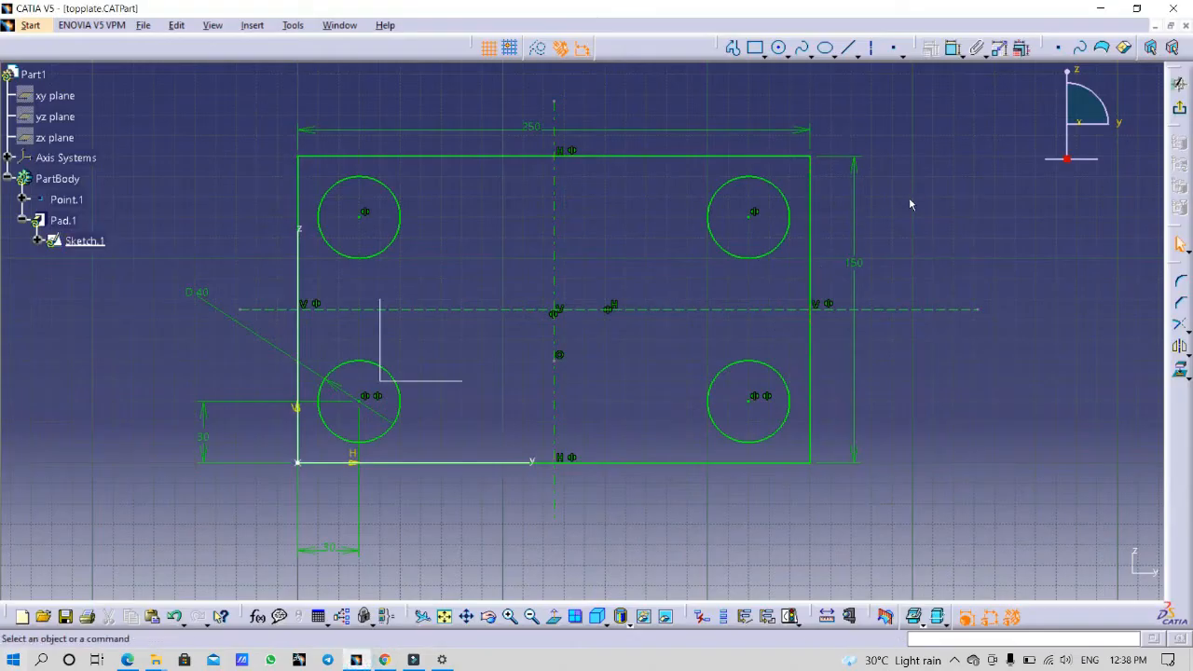
left_click(1180, 111)
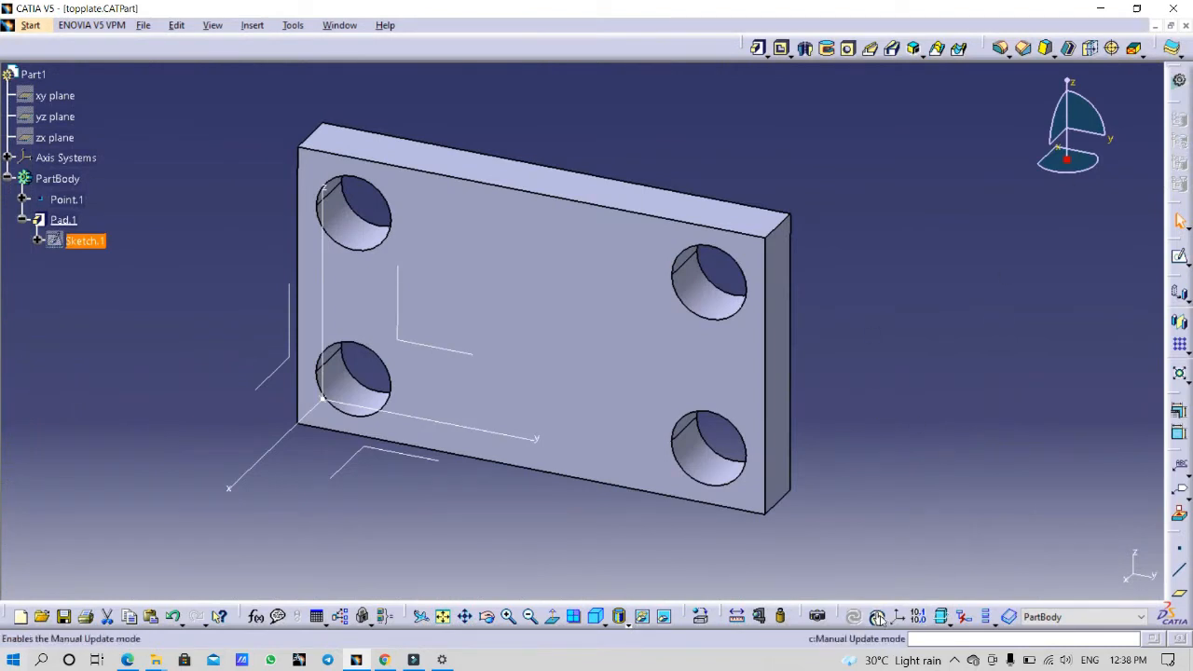
key("alt+Tab")
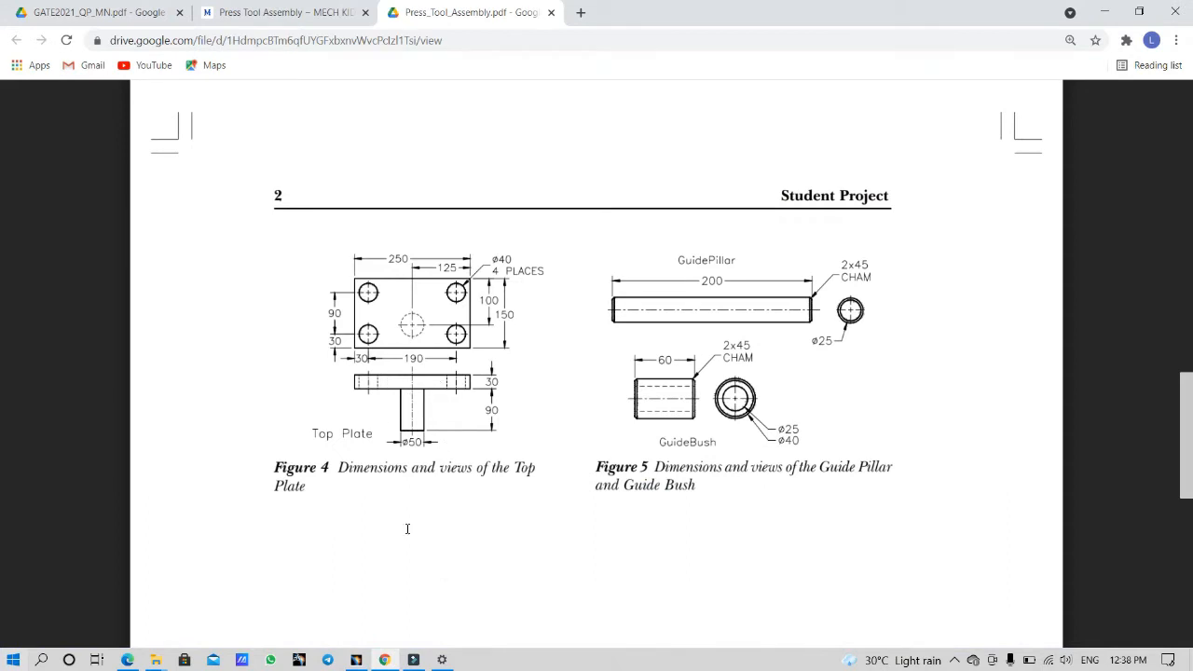
left_click(356, 659)
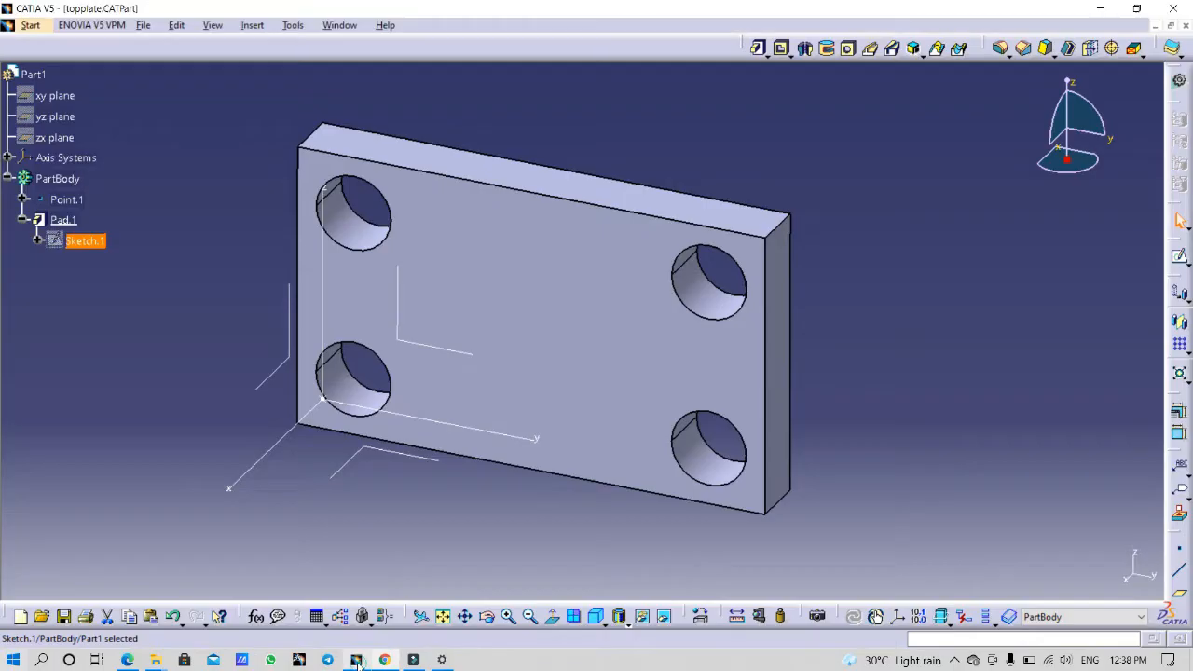
left_click(582, 324)
left_click(1179, 257)
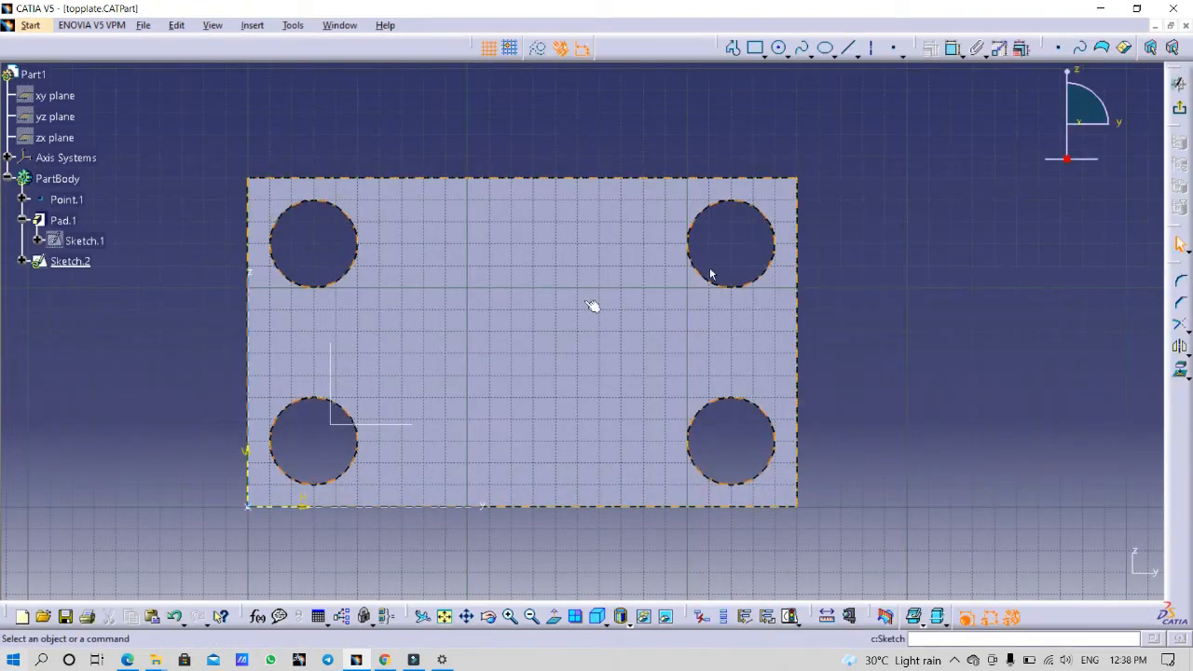
Sketch a circle about 58 mm in diameter in the lower middle of the Top Plate's face, between the two lower holes.
left_click(778, 47)
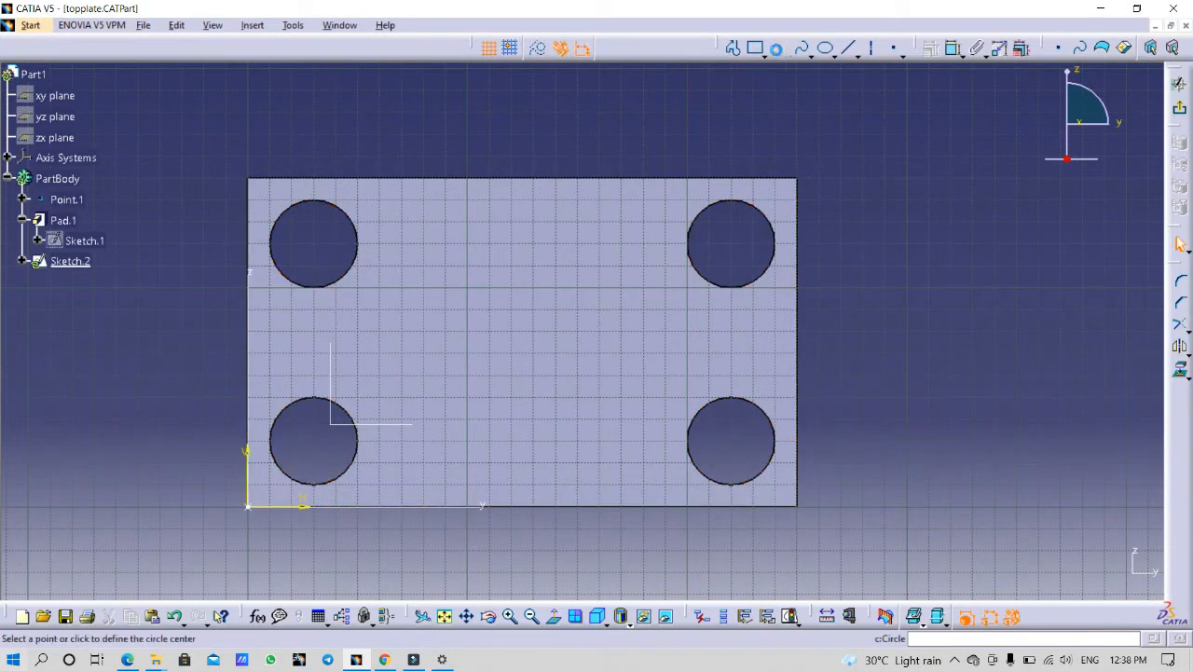
left_click(509, 406)
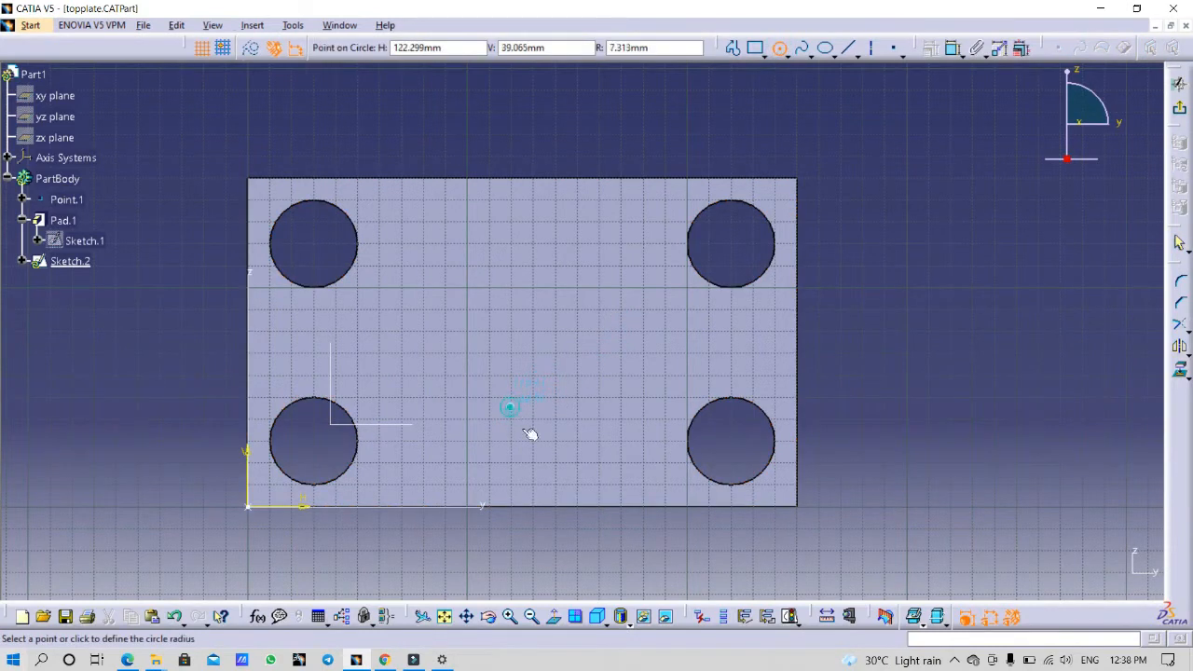
left_click(554, 460)
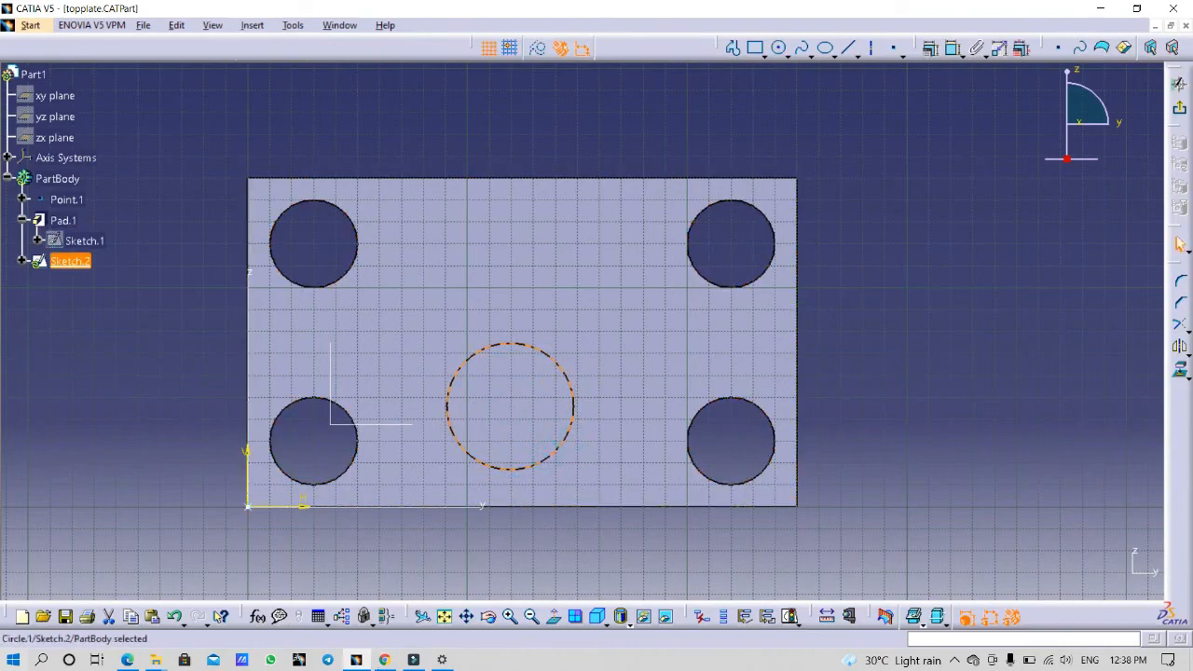
Check the Top Plate drawing, then dimension the new circle's diameter and set it to 50 mm.
key("alt+Tab")
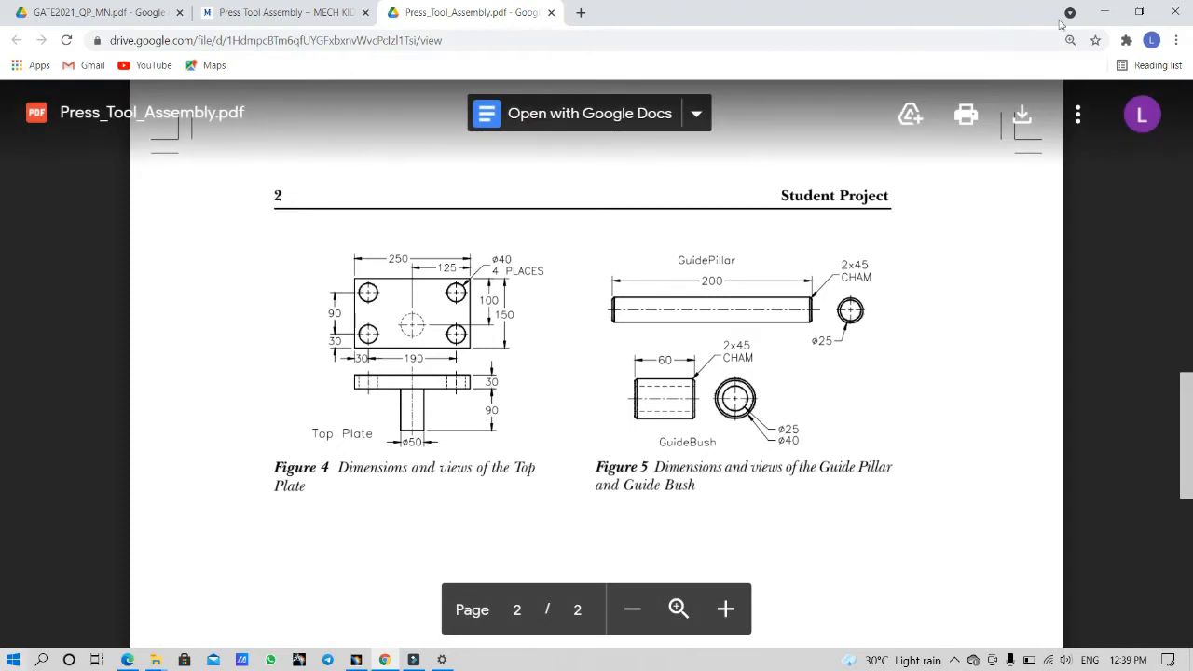
left_click(1103, 12)
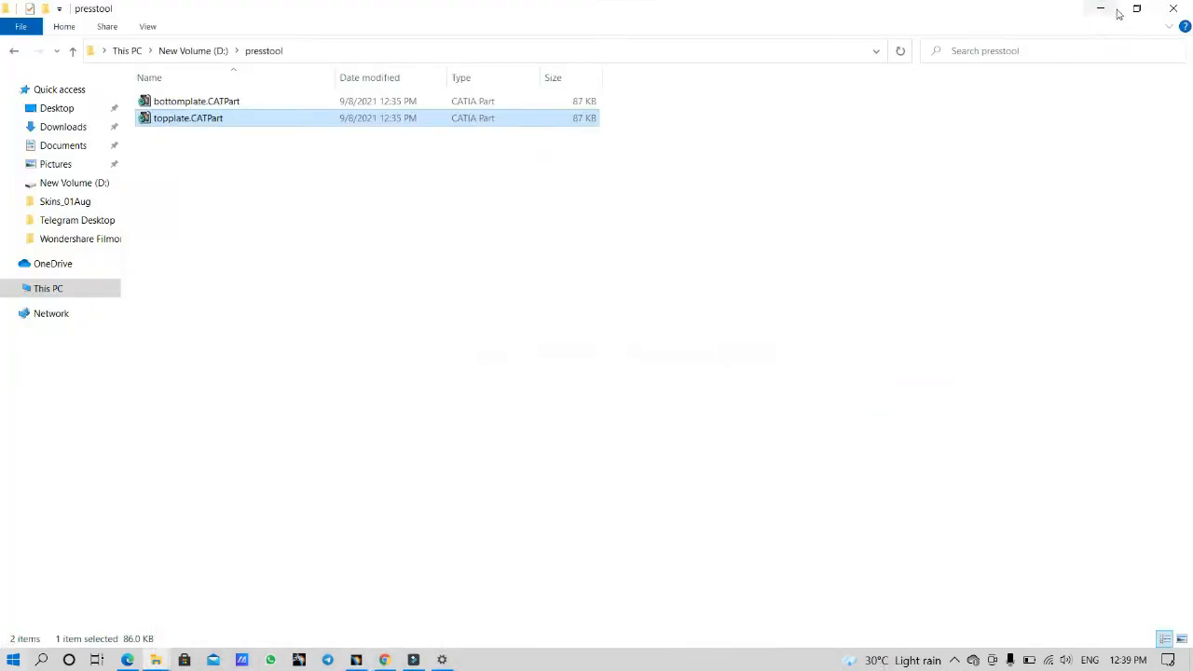
left_click(356, 660)
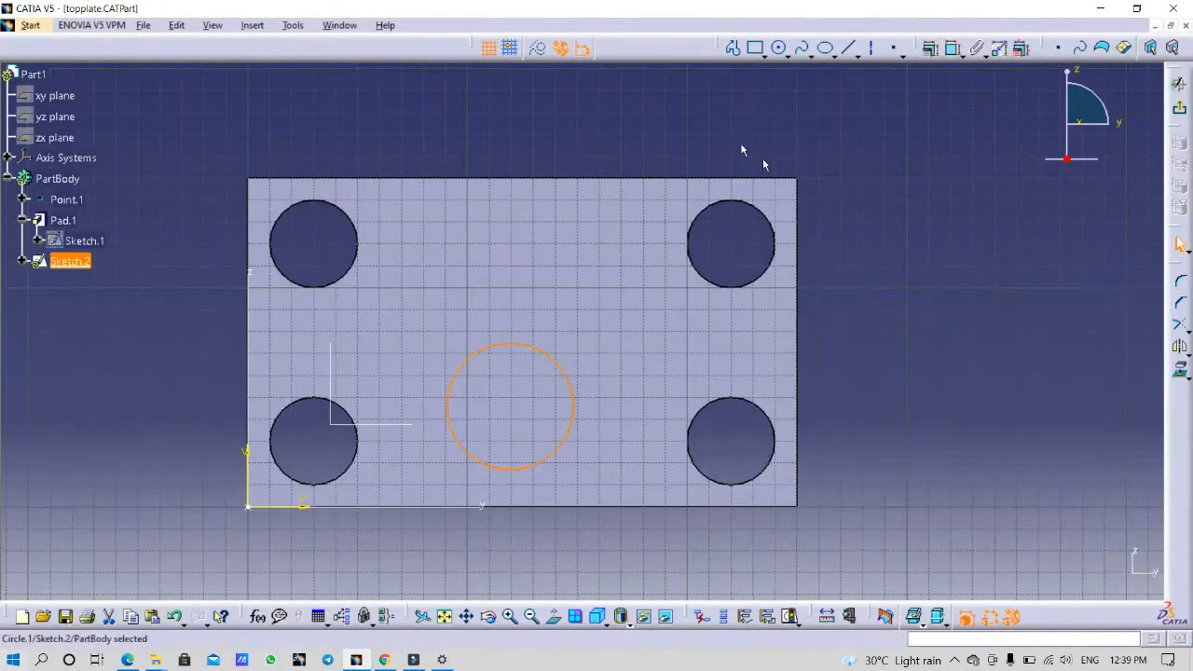
left_click(950, 51)
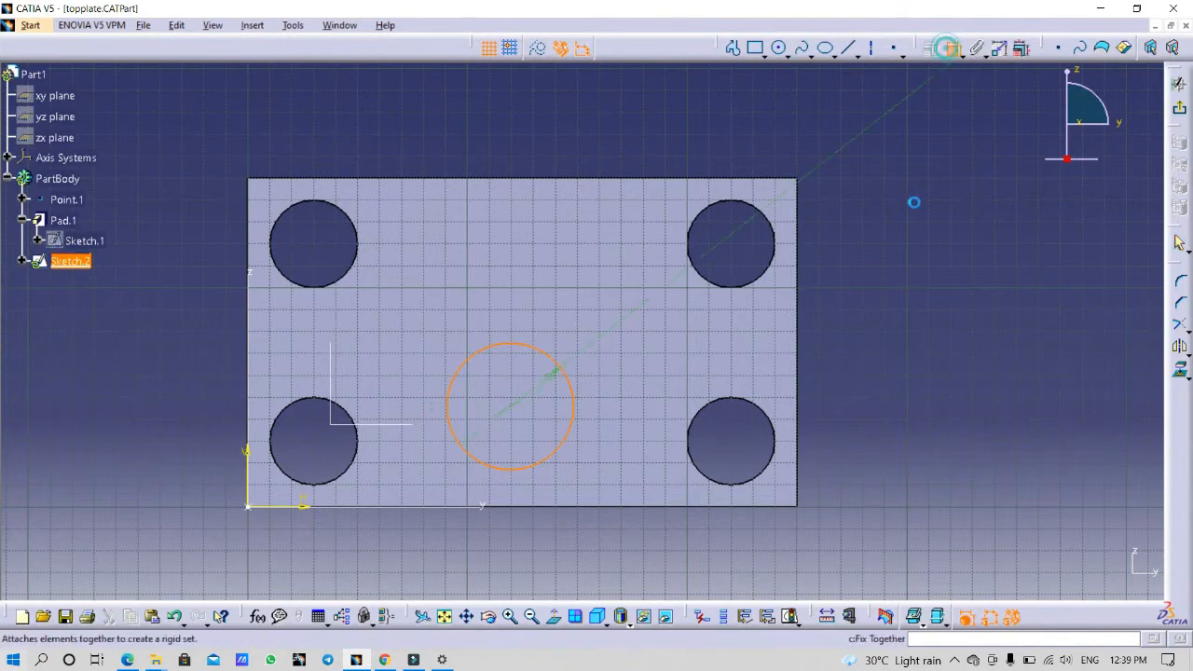
left_click(861, 319)
double_click(883, 325)
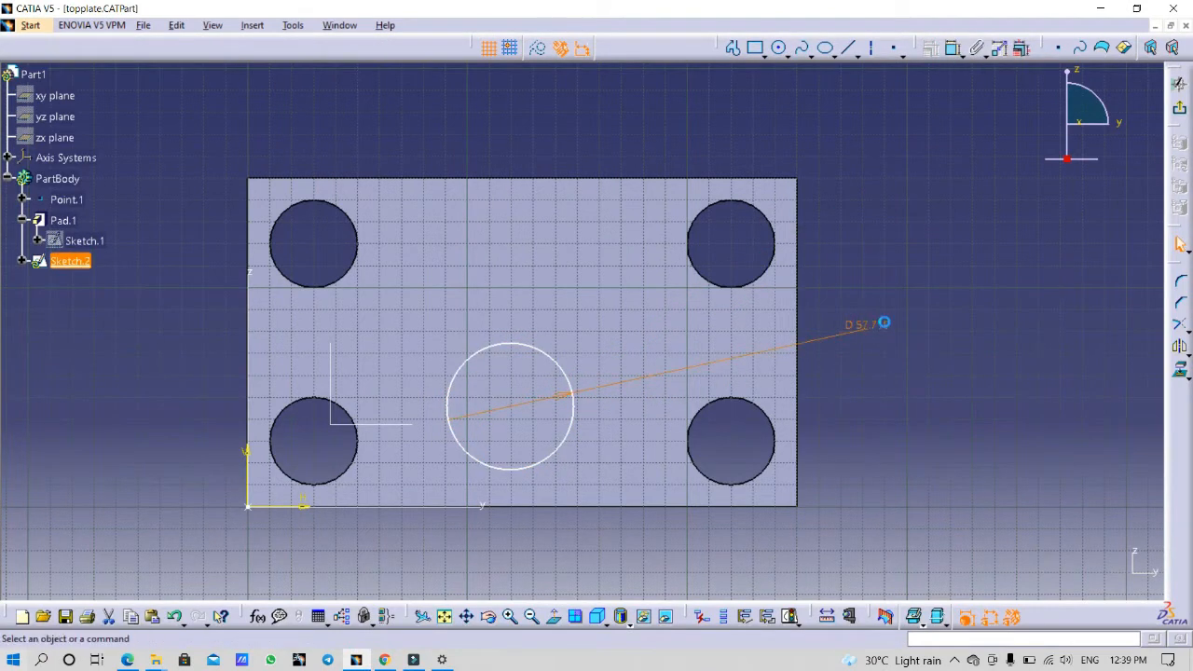
type("50")
key("Return")
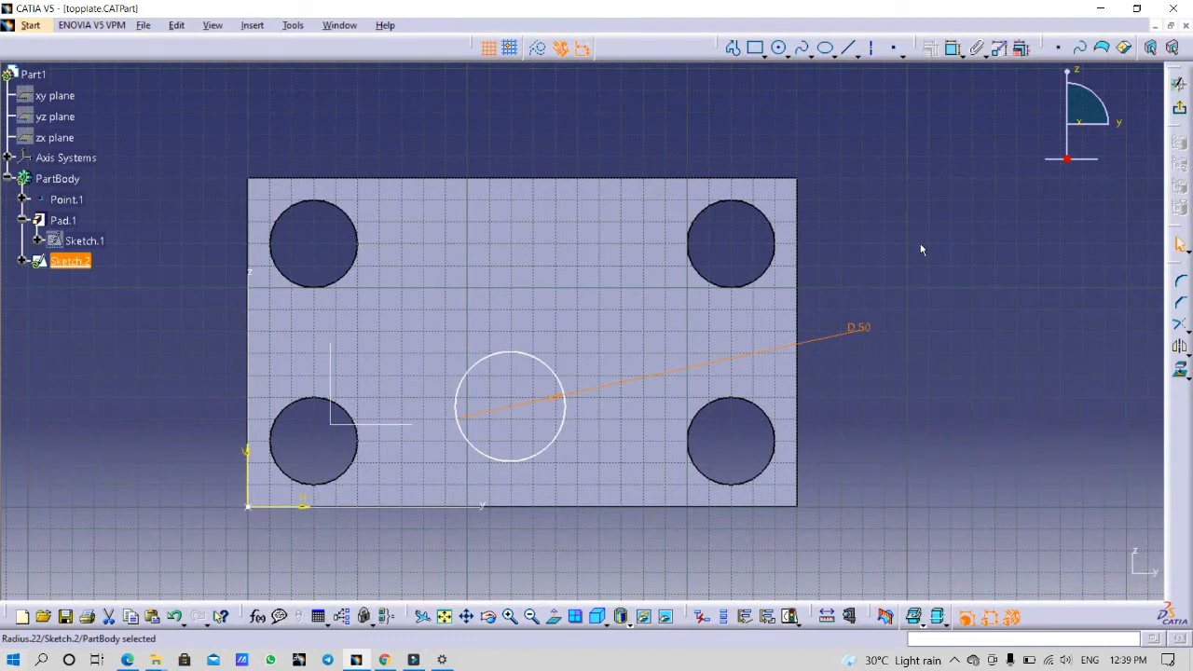
Dimension the distance from the plate's upper edge to the 50 mm circle's centre and set it to 100 mm.
left_click(950, 51)
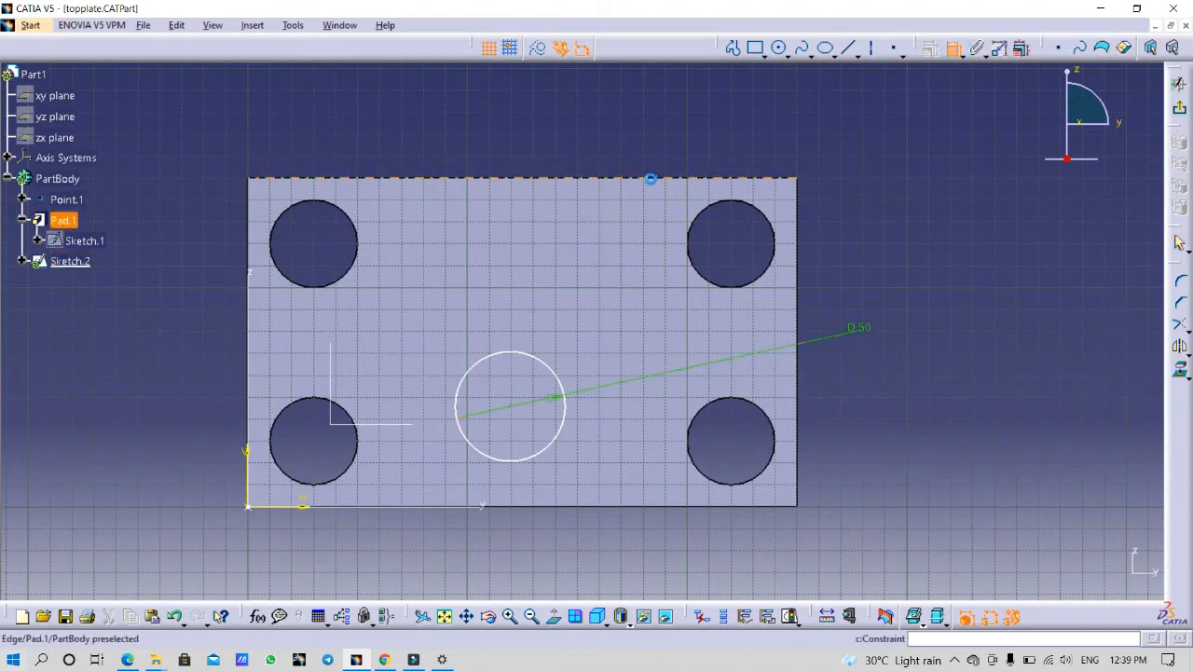
left_click(654, 178)
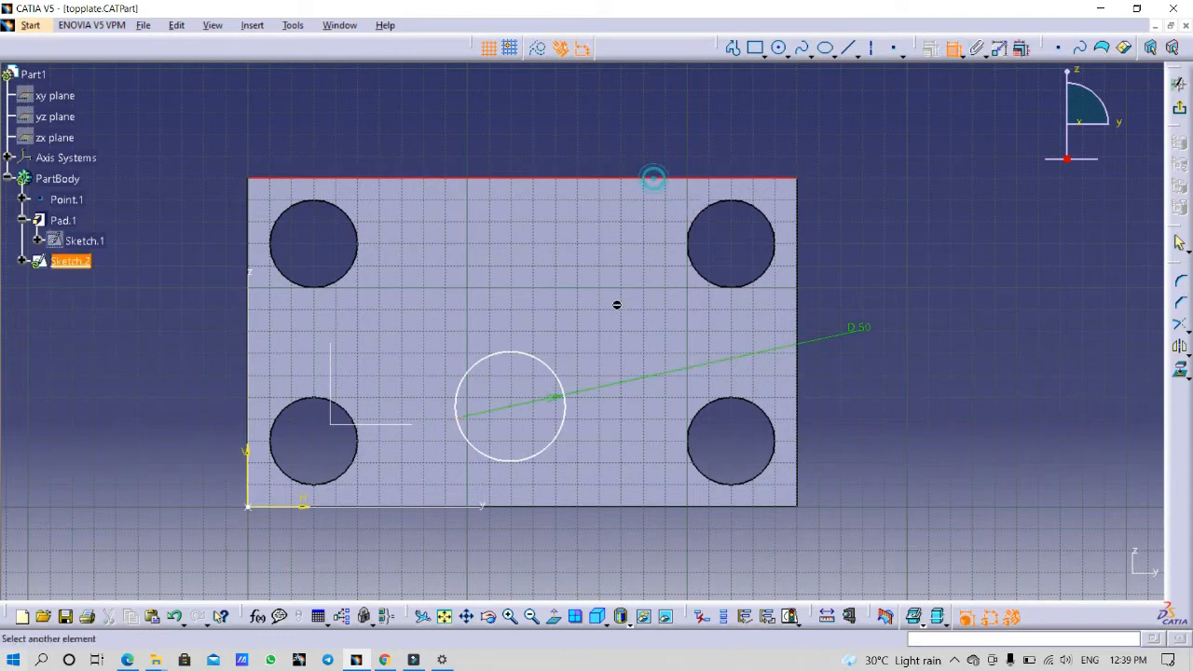
left_click(512, 407)
left_click(945, 384)
double_click(943, 385)
type("100")
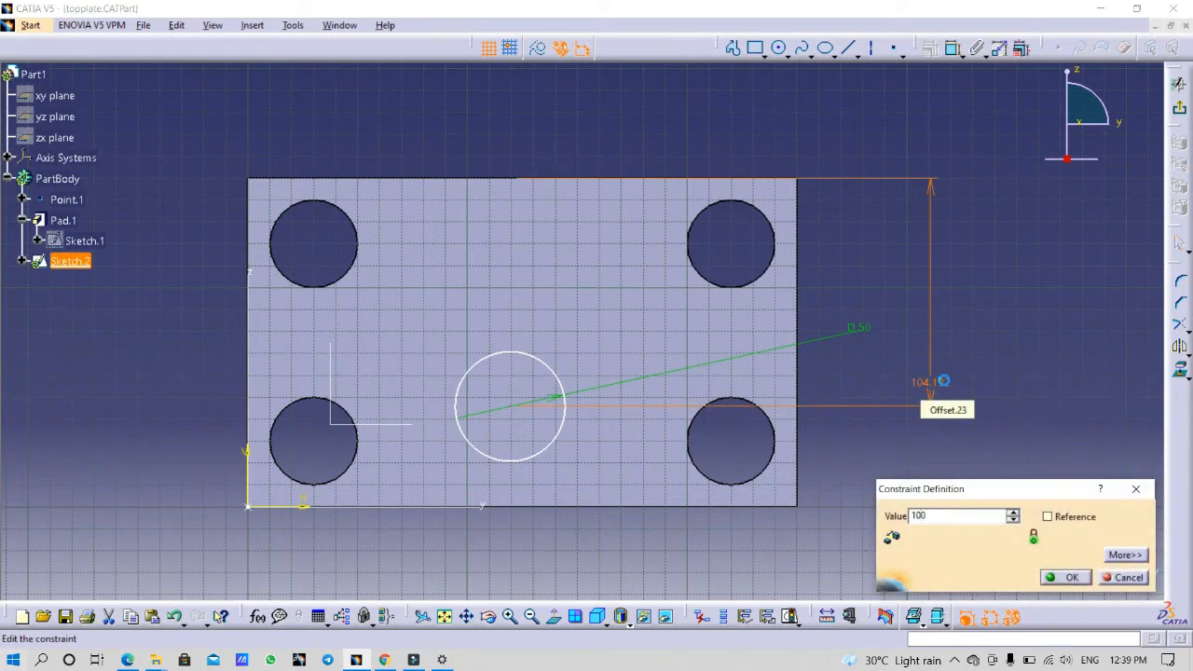
key("Return")
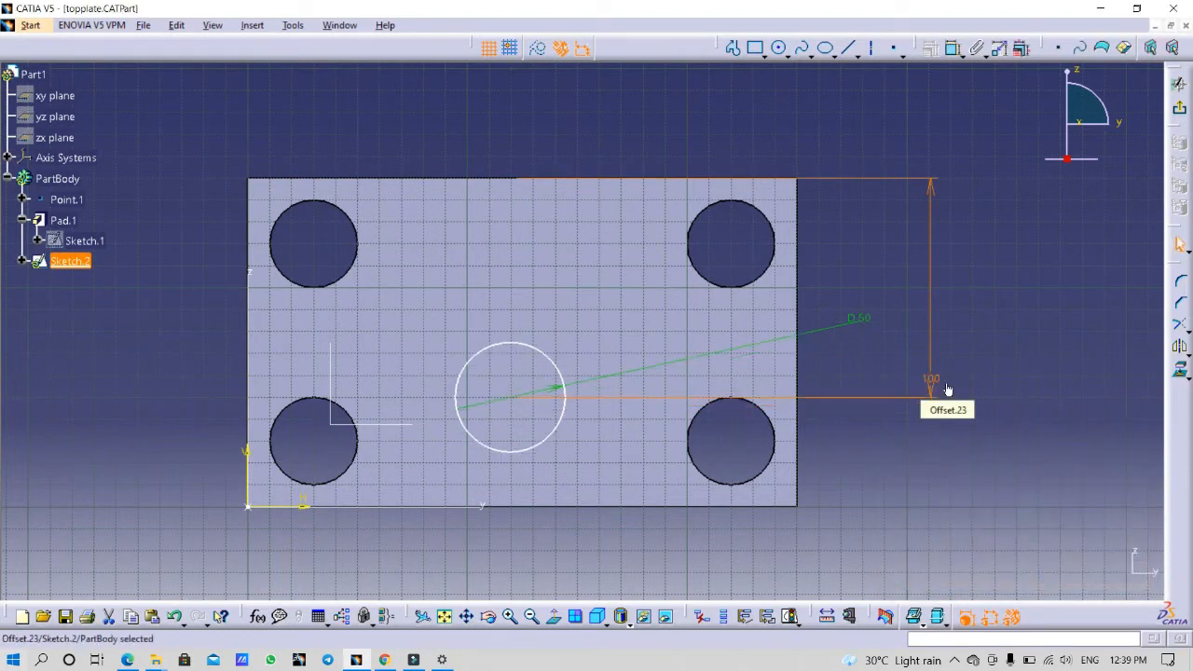
Dimension the circle's centre from the plate's left edge, set the distance to 125 mm, and exit the sketch.
left_click(247, 240)
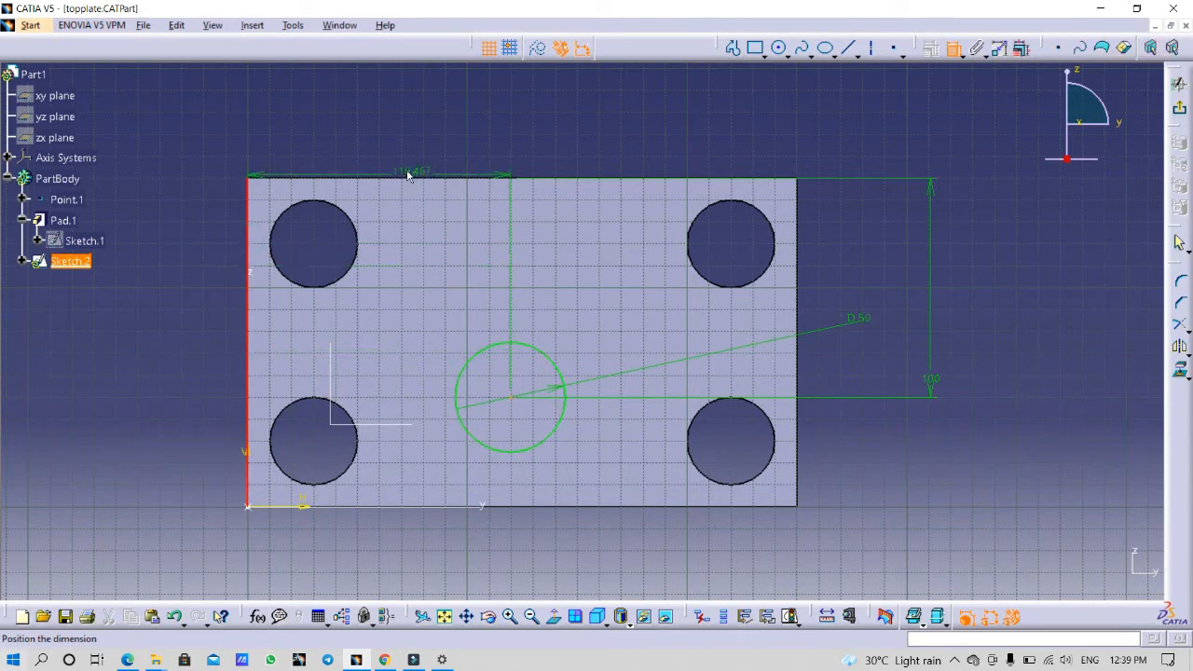
left_click(418, 154)
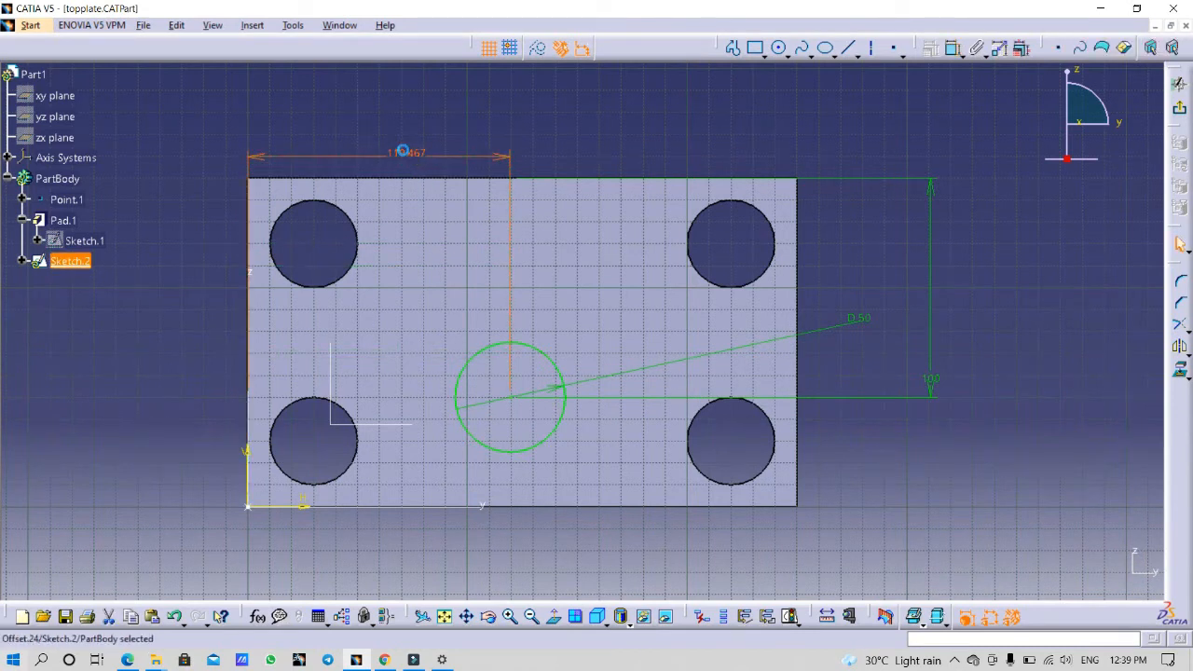
double_click(406, 152)
type("125")
key("Return")
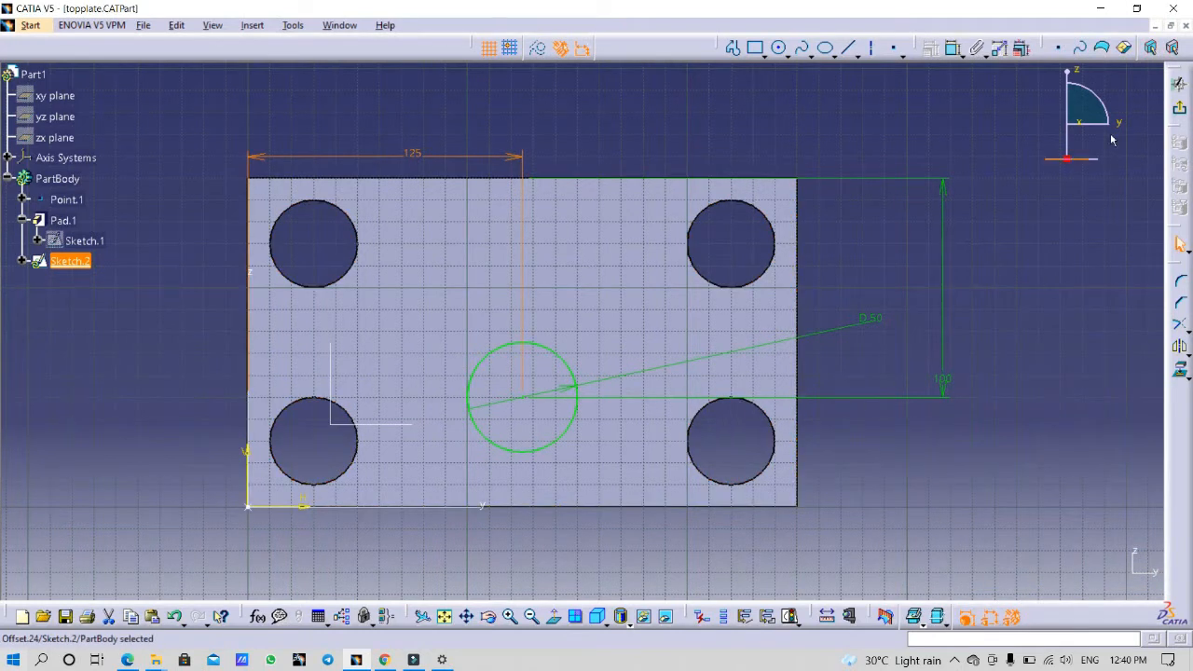
left_click(1179, 244)
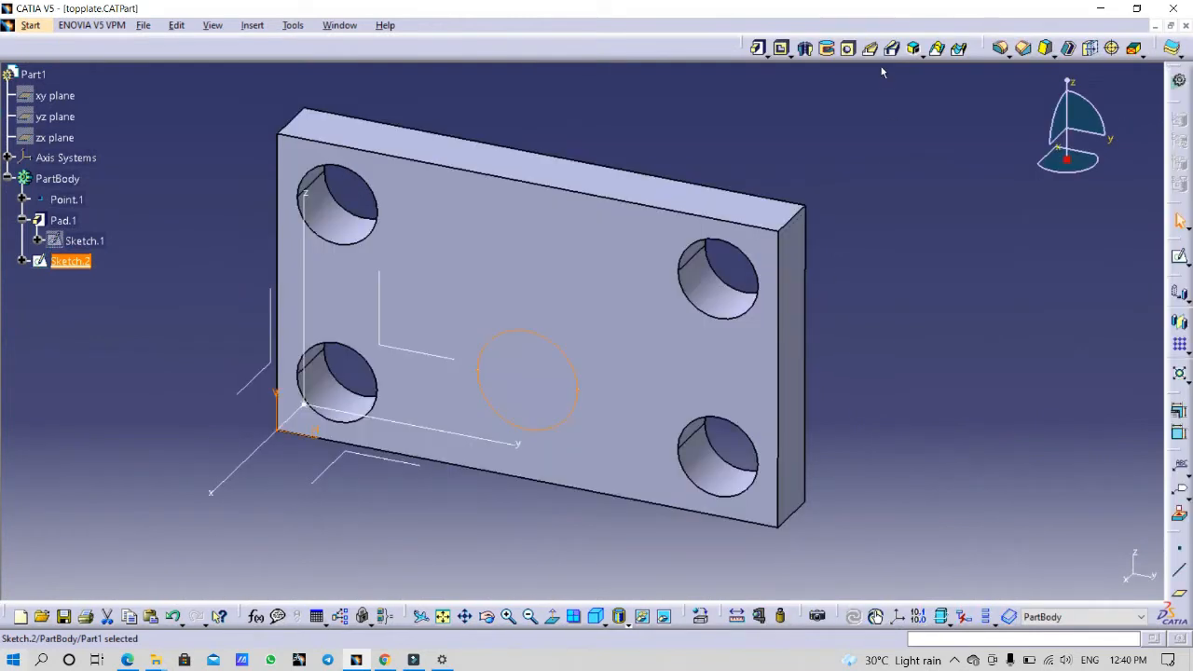
Check the shank length in the Top Plate drawing and pad the circle 90 mm outward from the plate's face.
left_click(758, 48)
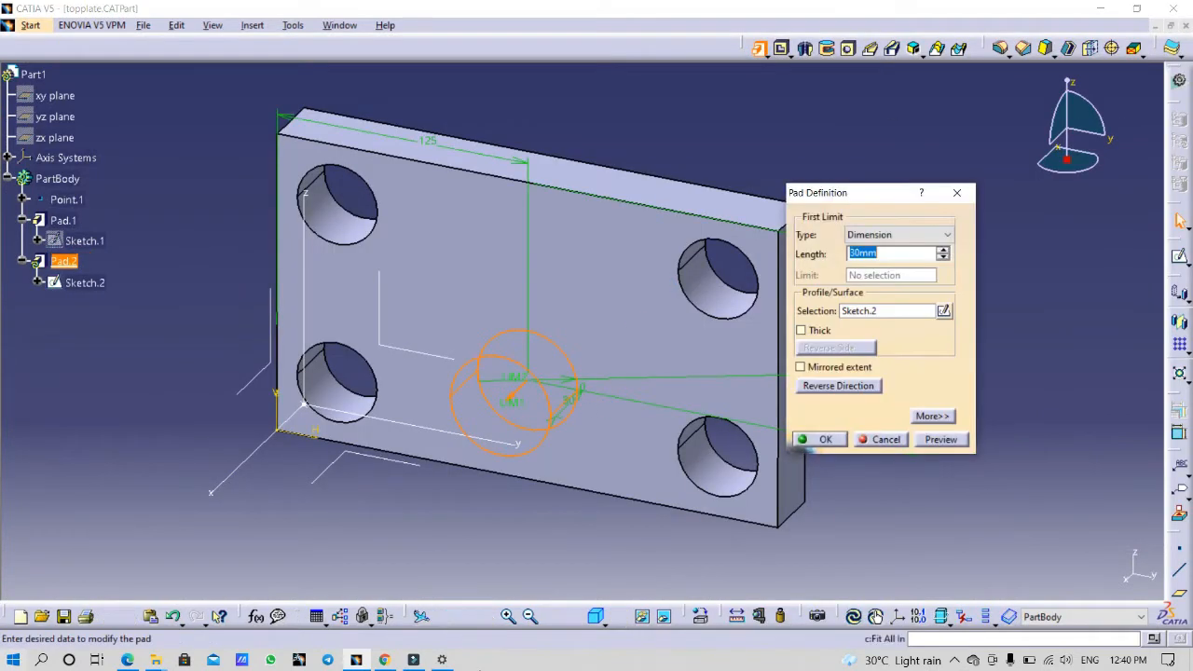
mouse_move(384, 662)
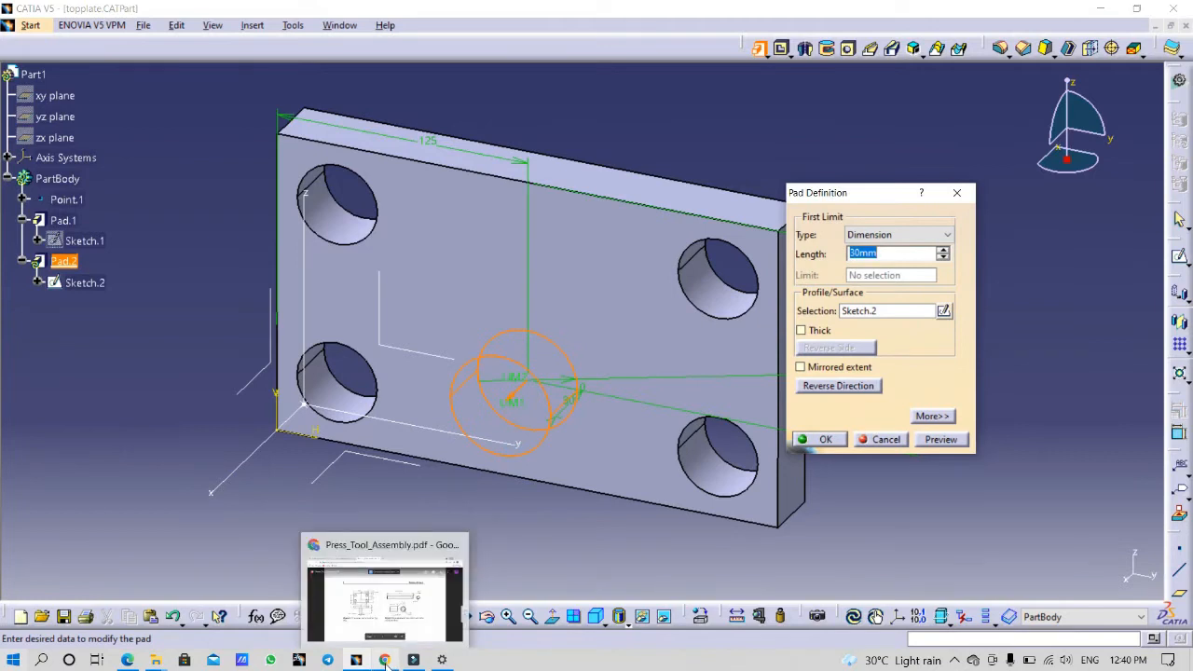
left_click(398, 559)
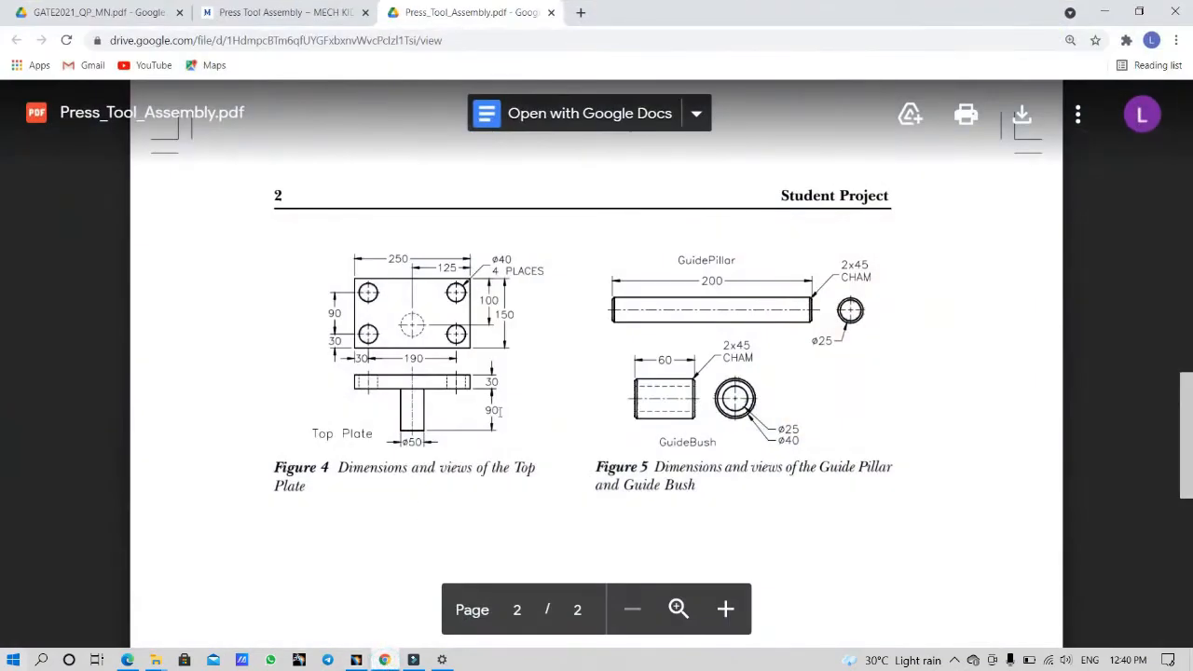
left_click(356, 659)
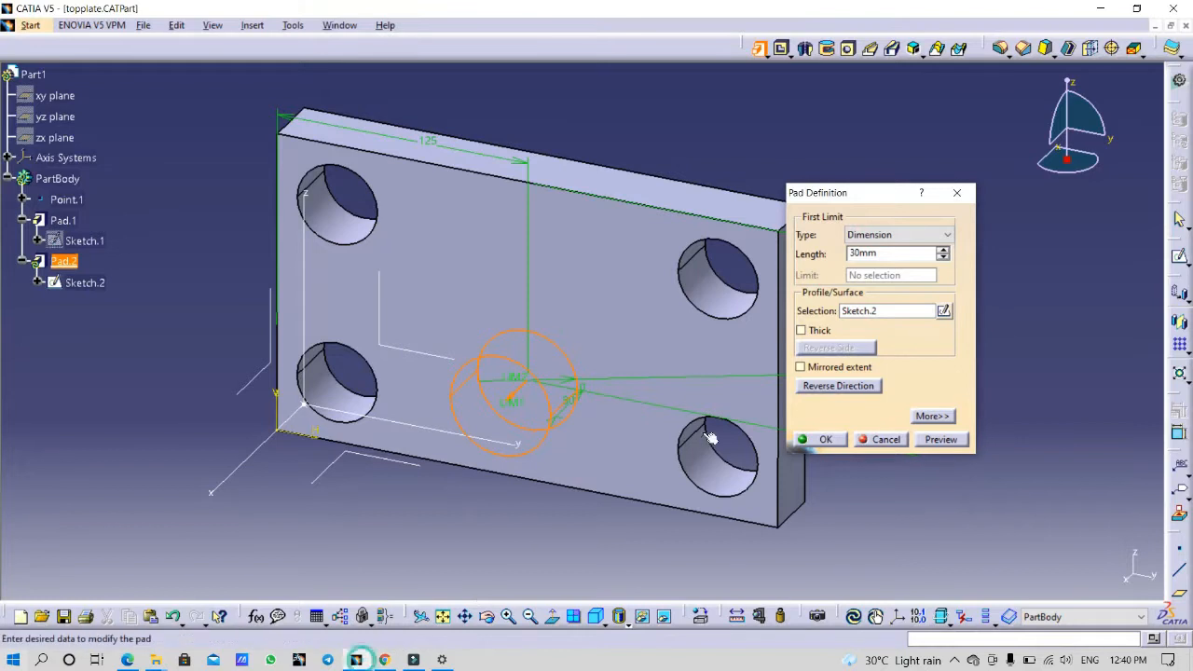
middle_click_drag(1045, 254, 686, 369)
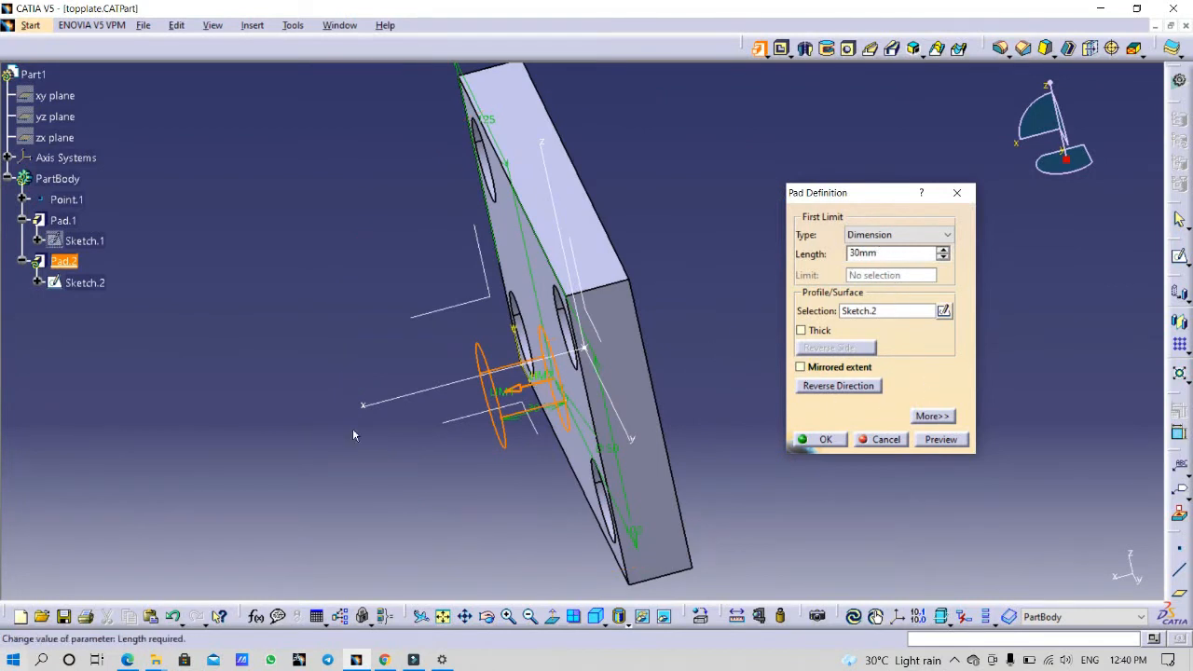
double_click(890, 253)
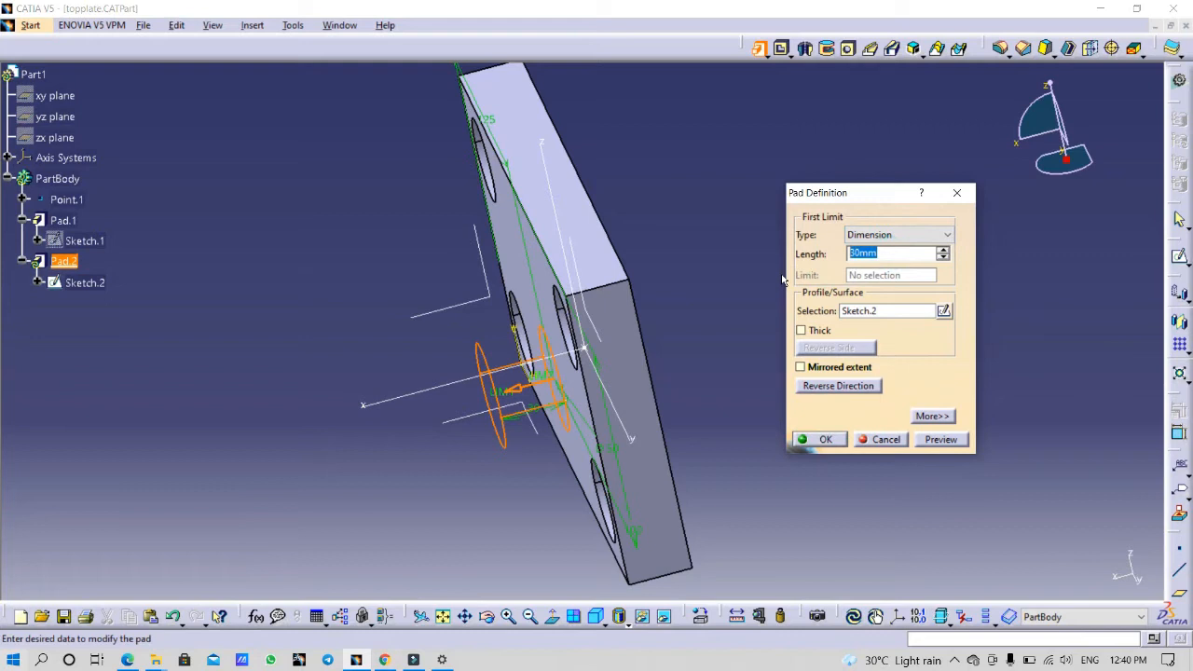
type("90")
left_click(825, 440)
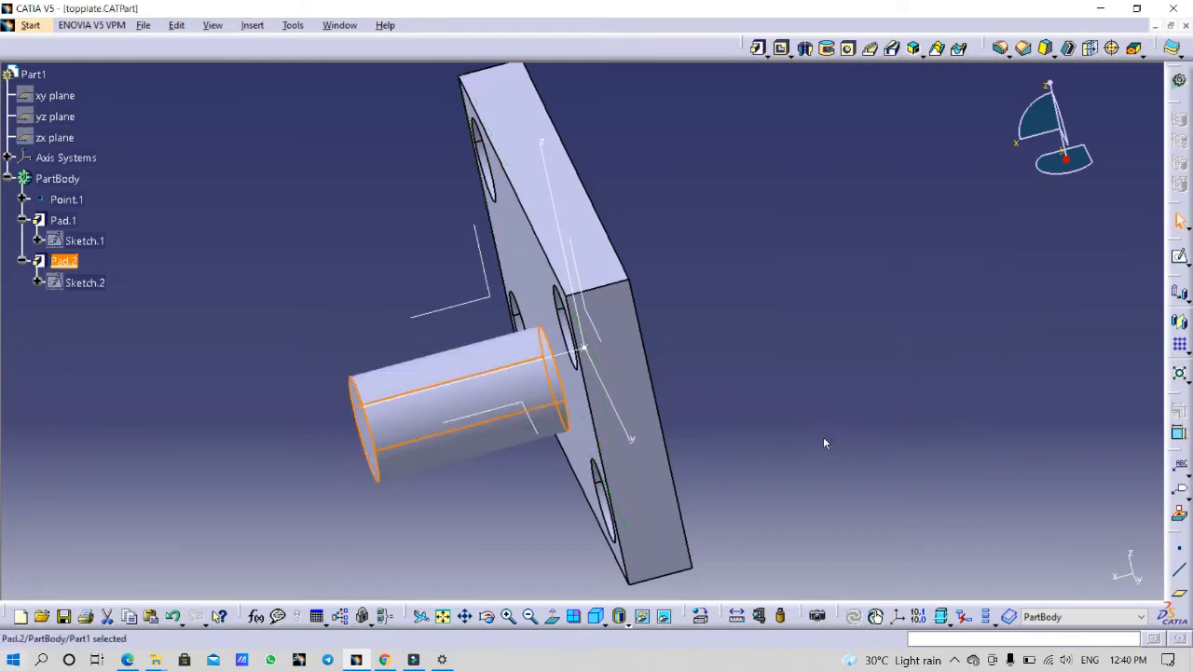
Save the finished Top Plate part.
middle_click_drag(744, 301, 791, 296)
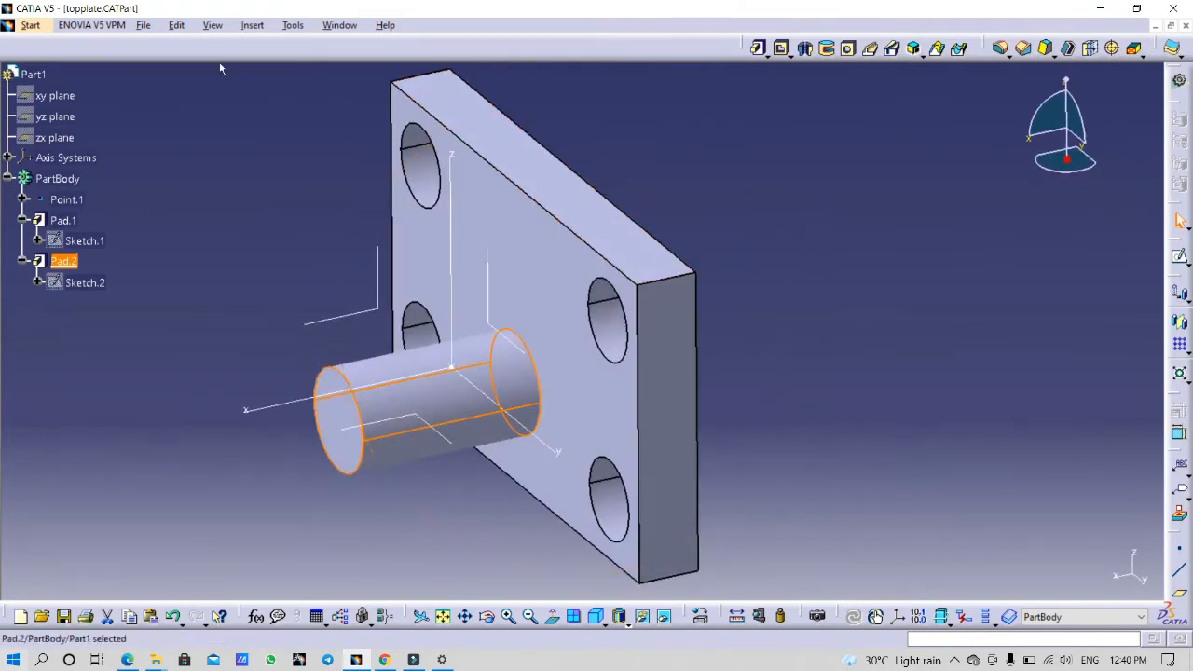
left_click(144, 25)
left_click(170, 123)
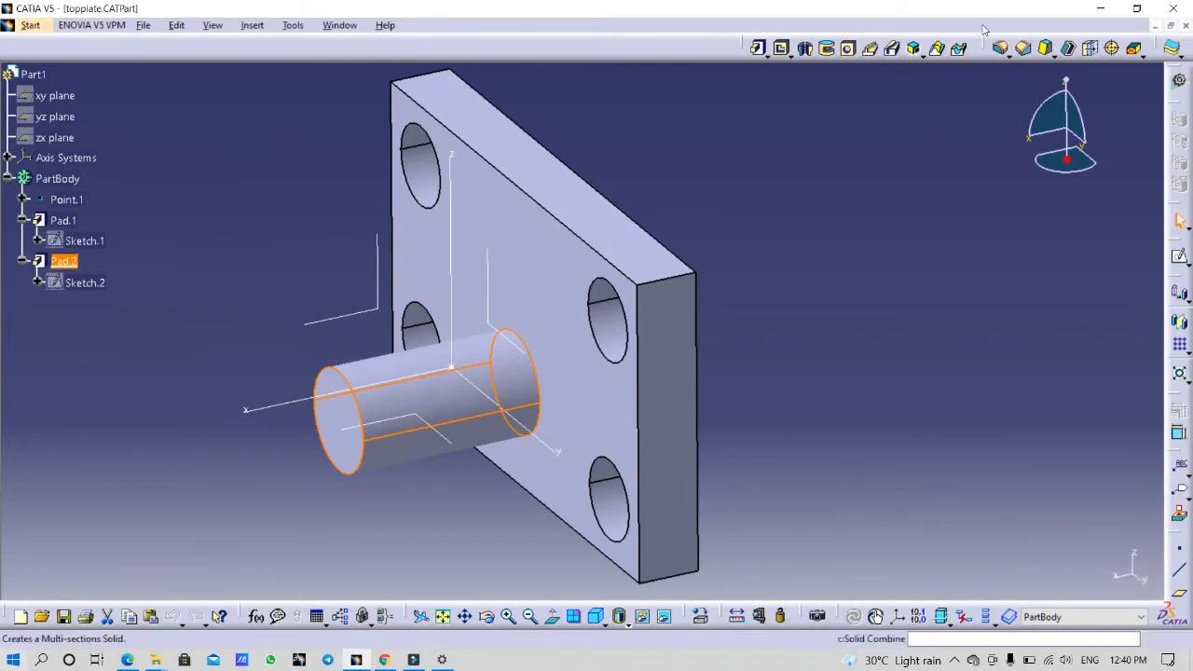
Consult the Guide Pillar drawing in the browser, return to CATIA, and create a new part named Part3.
key("alt+Tab")
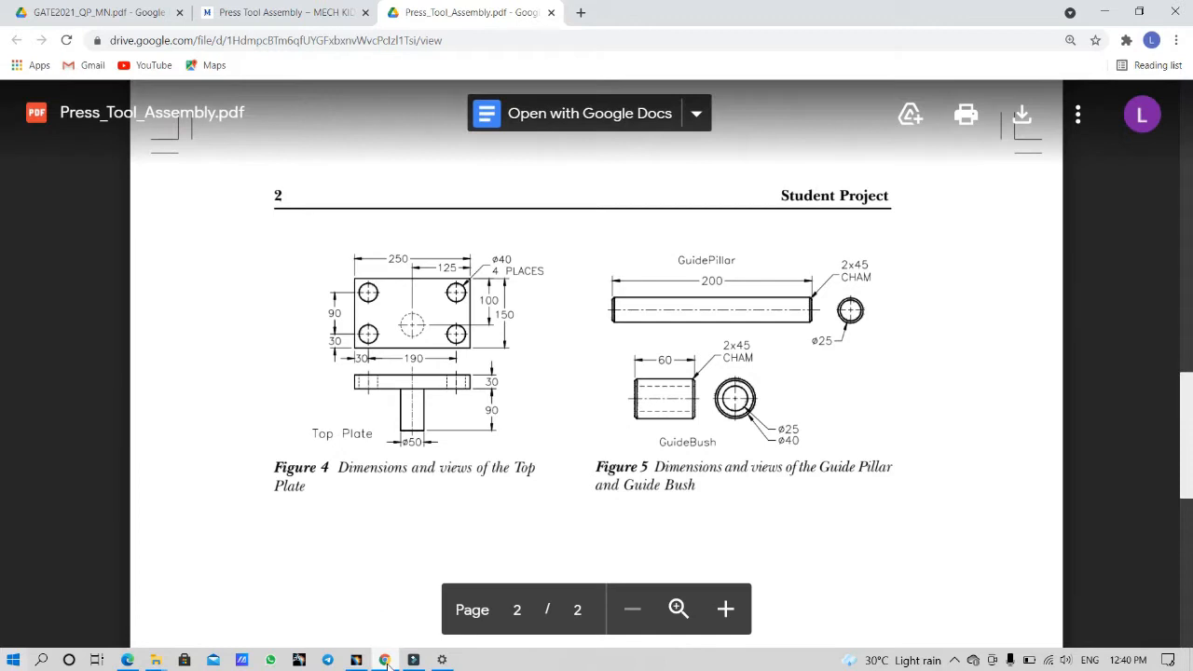
mouse_move(389, 659)
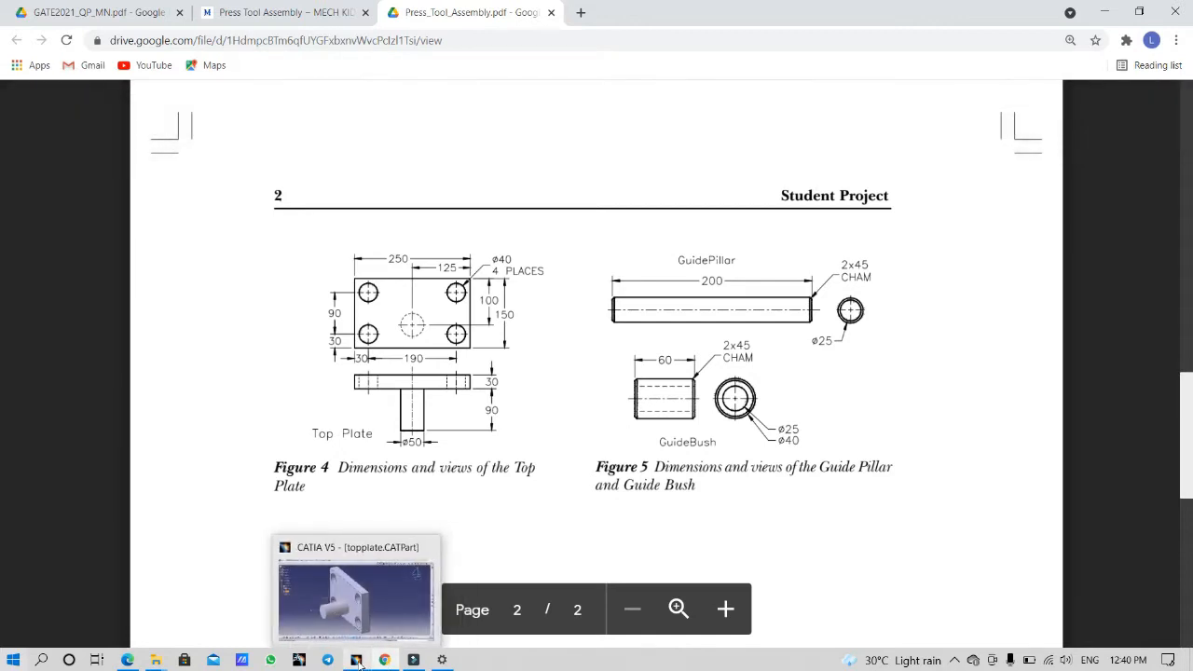
left_click(356, 660)
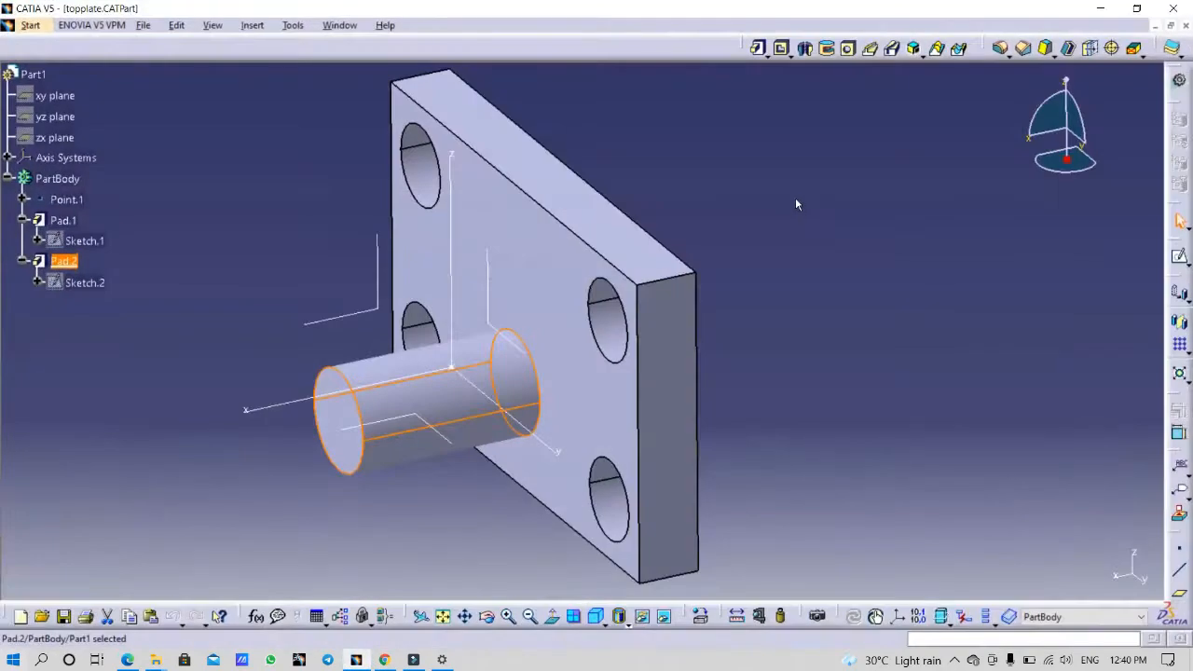
left_click(29, 25)
mouse_move(60, 62)
left_click(279, 100)
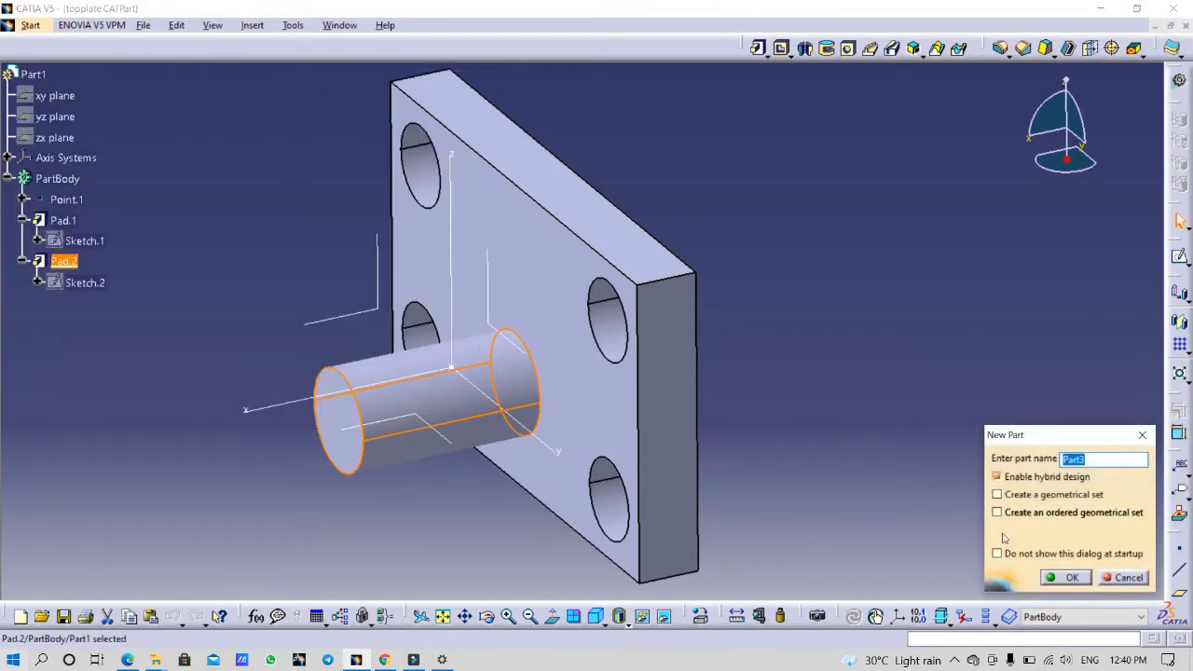
left_click(1063, 576)
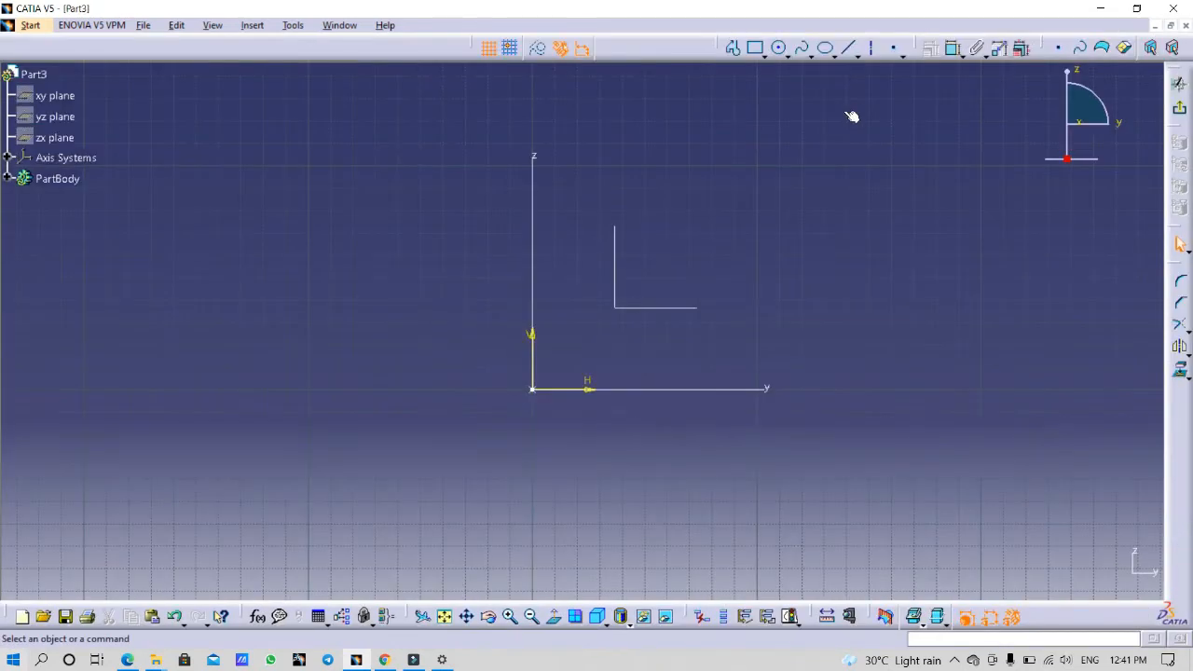
Sketch a circle about 60 mm in diameter centred on the origin of the new part's yz-plane sketch.
left_click(779, 48)
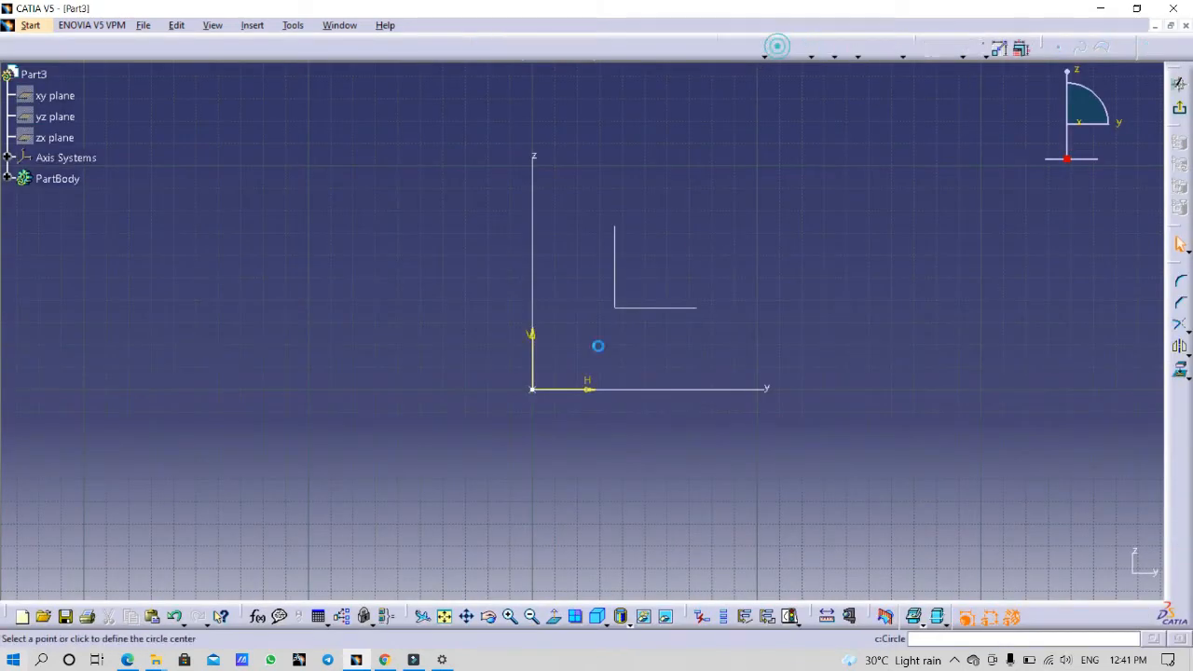
left_click(533, 388)
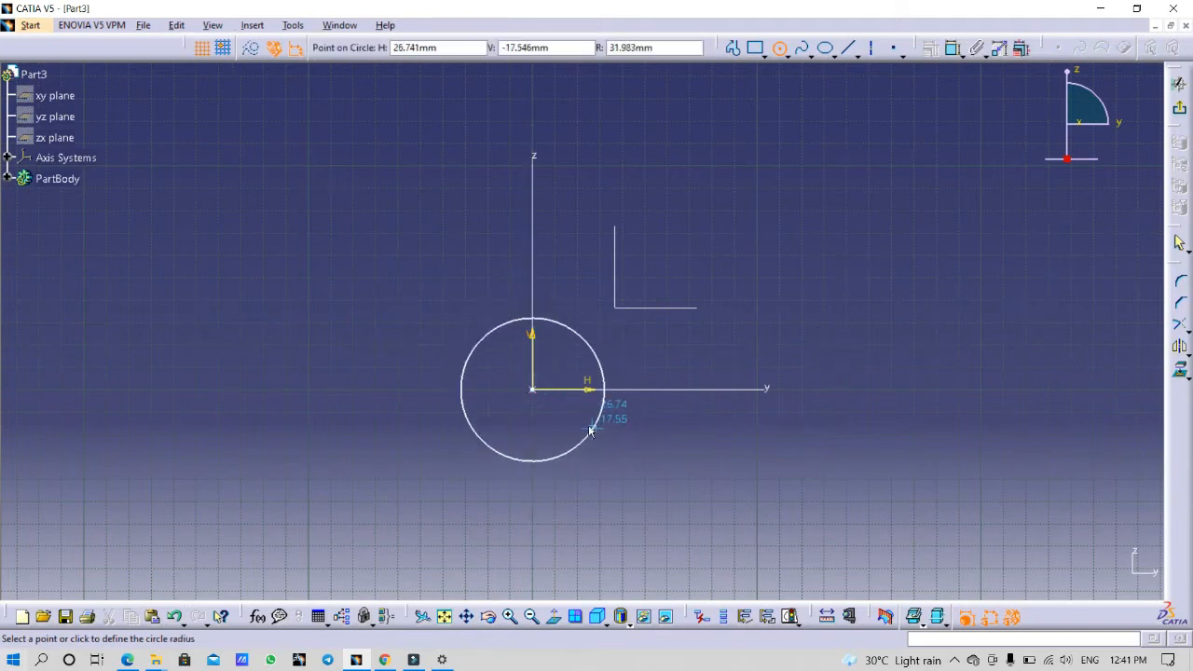
left_click(589, 425)
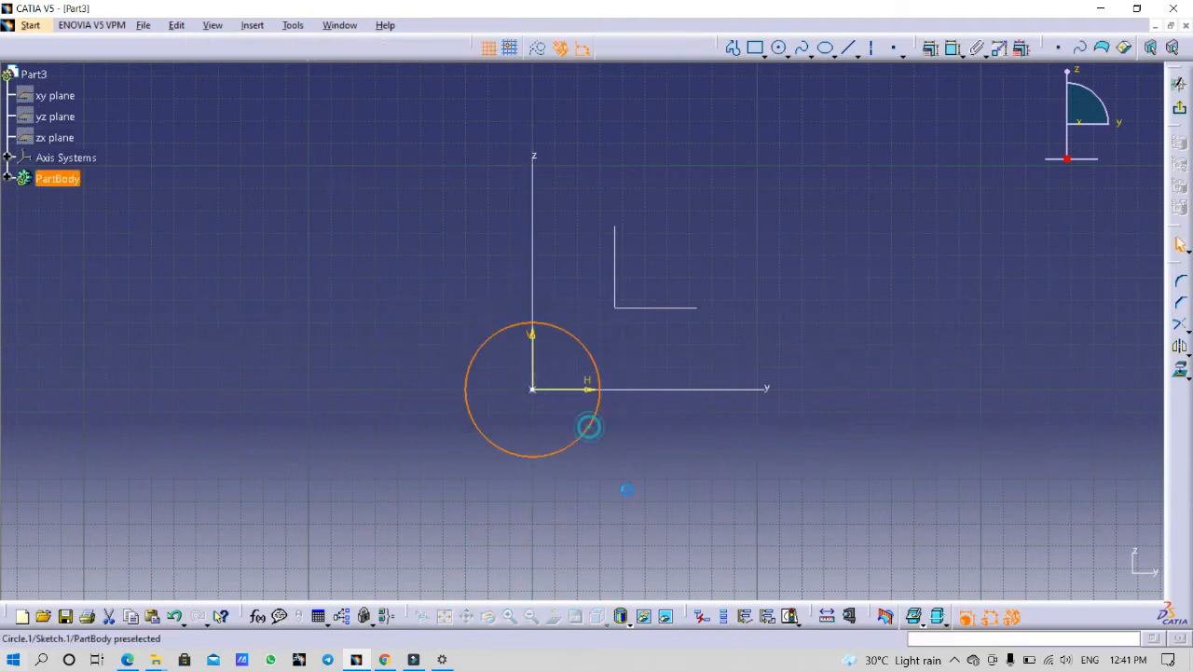
Check the Guide Pillar's diameter in the drawing, then dimension the circle's diameter and set it to 25 mm.
left_click(383, 660)
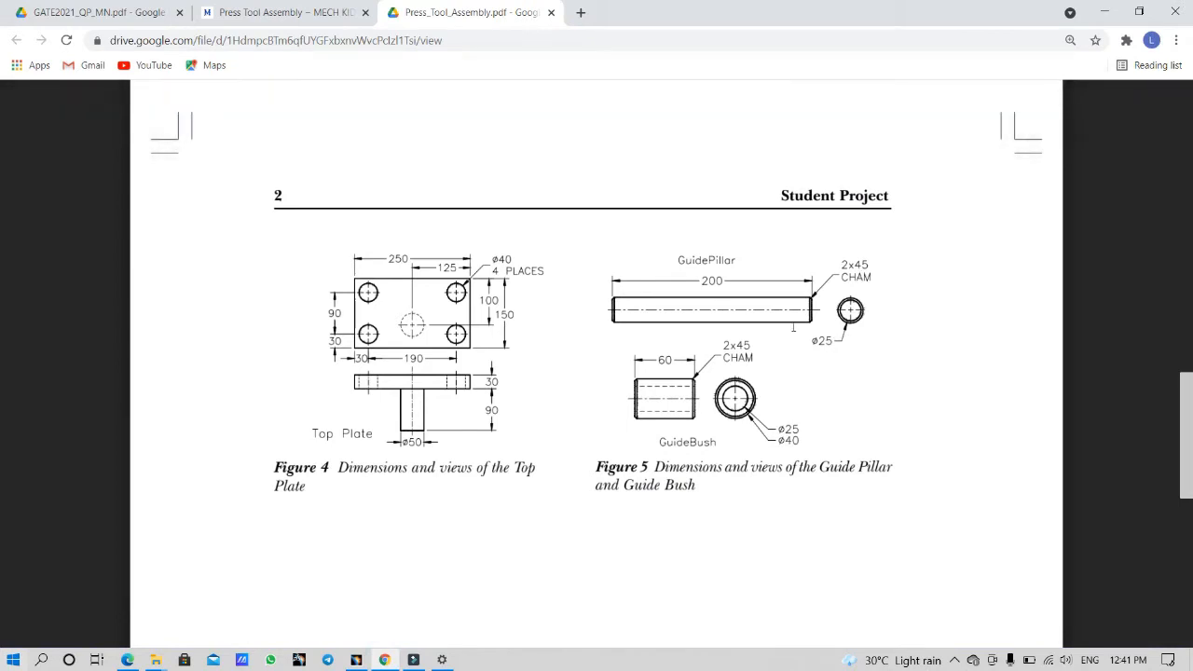
left_click(386, 659)
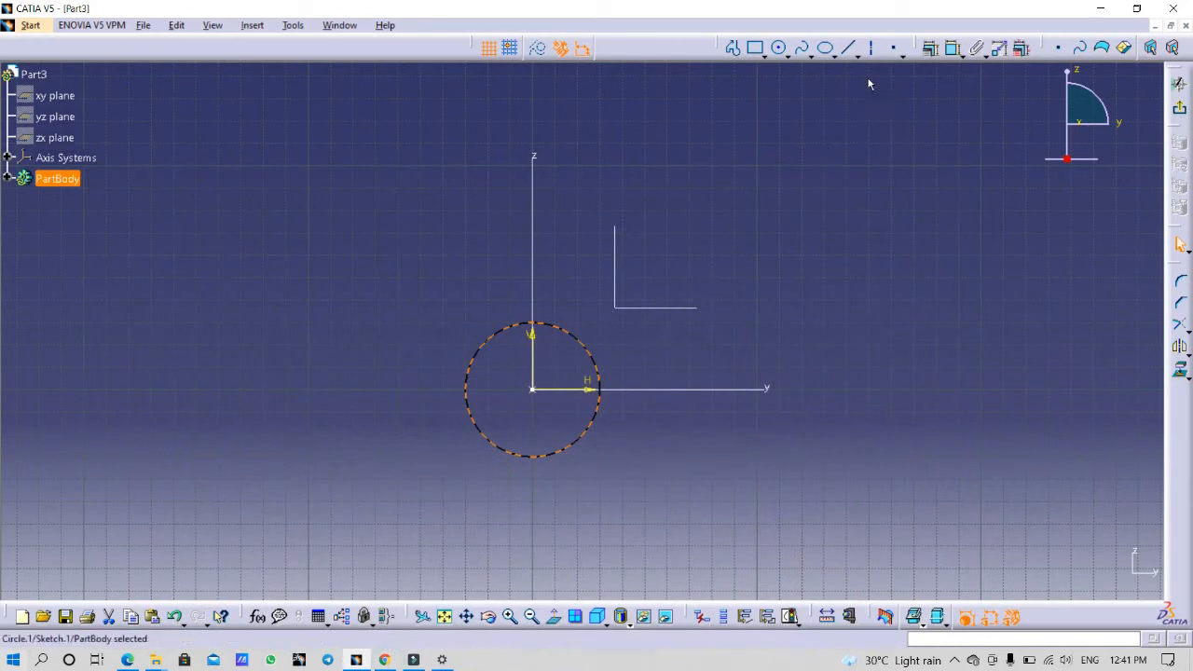
left_click(928, 49)
left_click(589, 273)
double_click(592, 267)
type("25mm")
left_click(1066, 577)
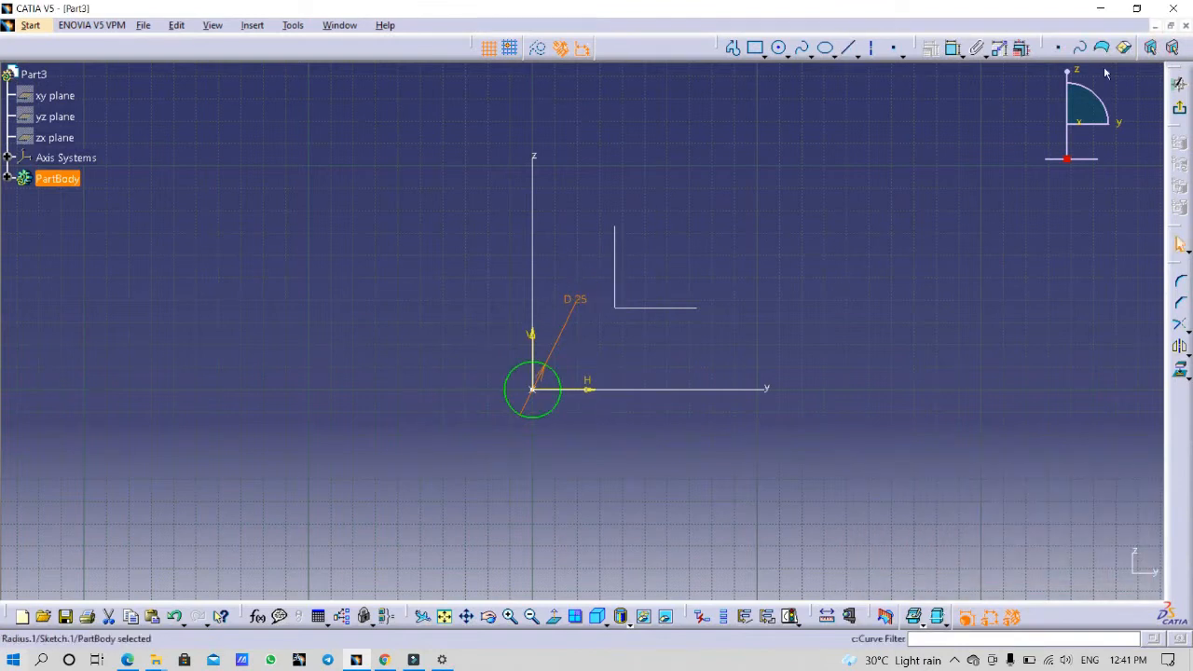
Exit the sketch and pad the circle with mirrored extent and a length of 200/2, then recheck the pad's definition.
left_click(1181, 112)
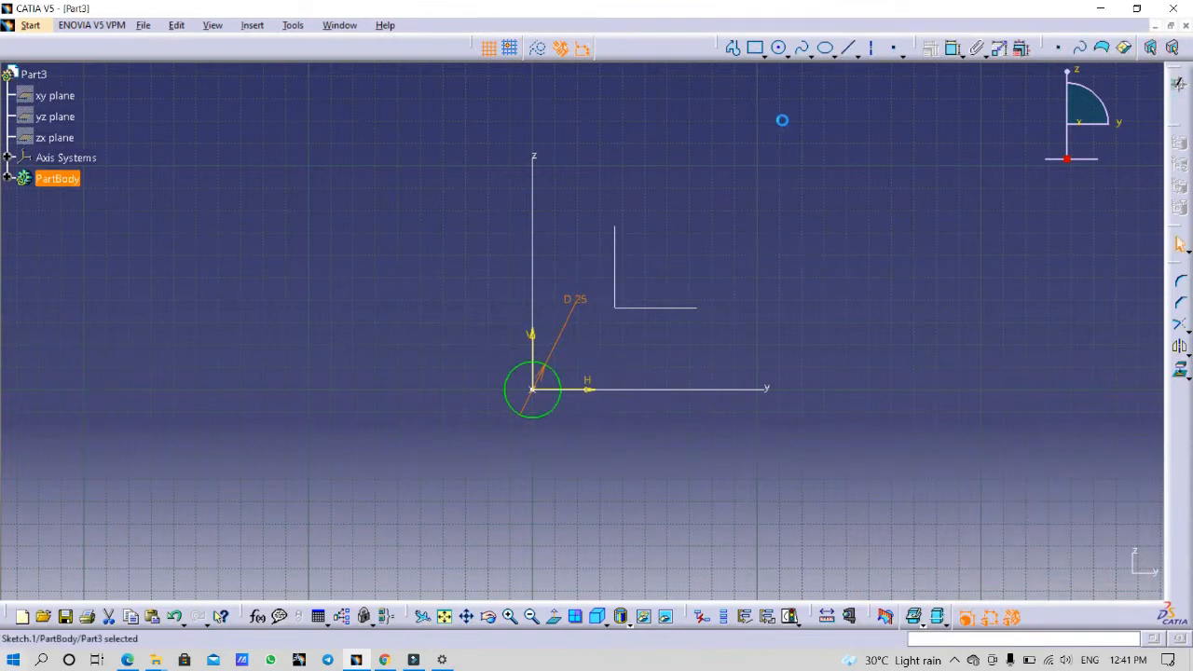
left_click(757, 50)
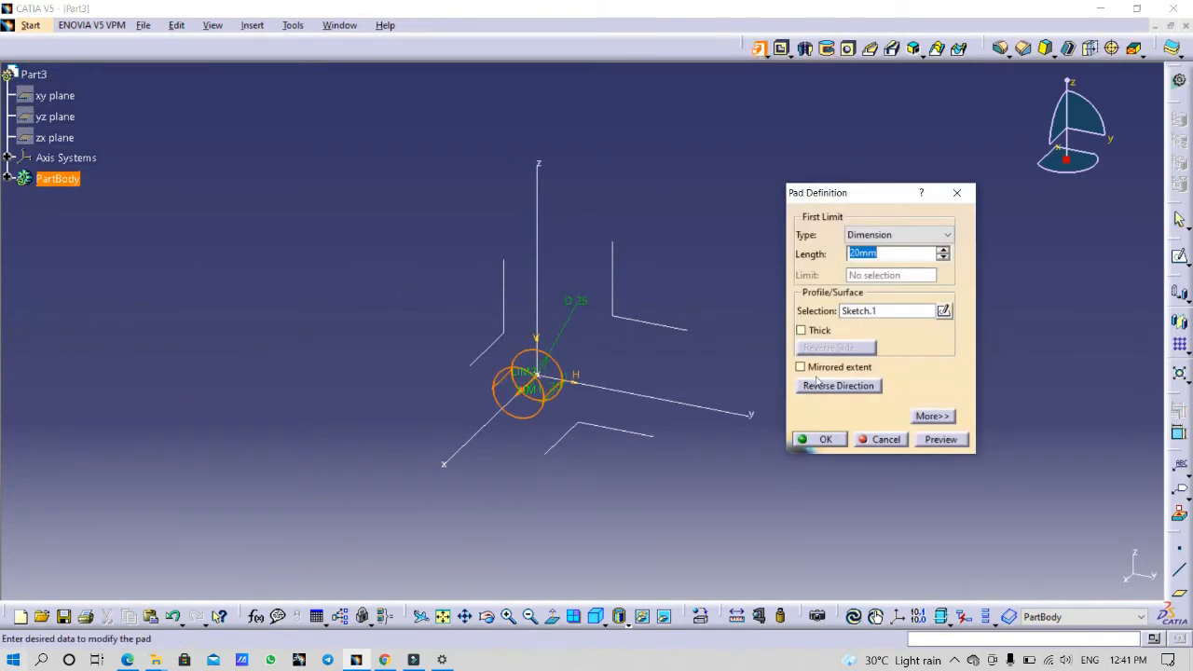
left_click(800, 368)
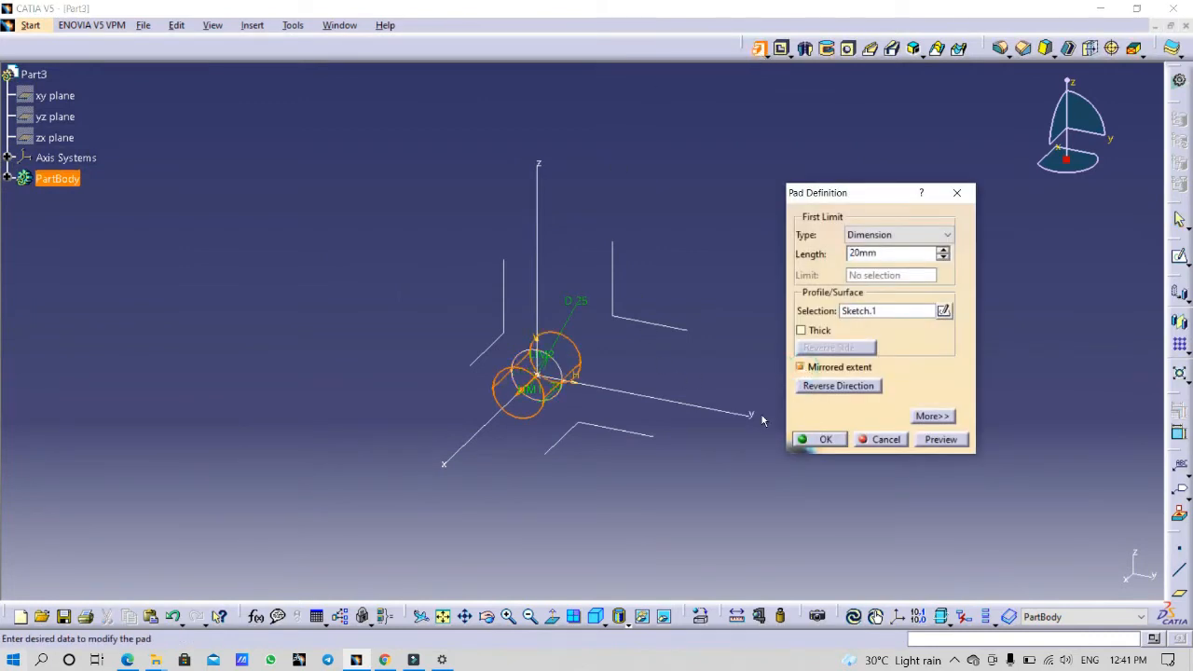
double_click(889, 253)
type("200/2")
left_click(826, 439)
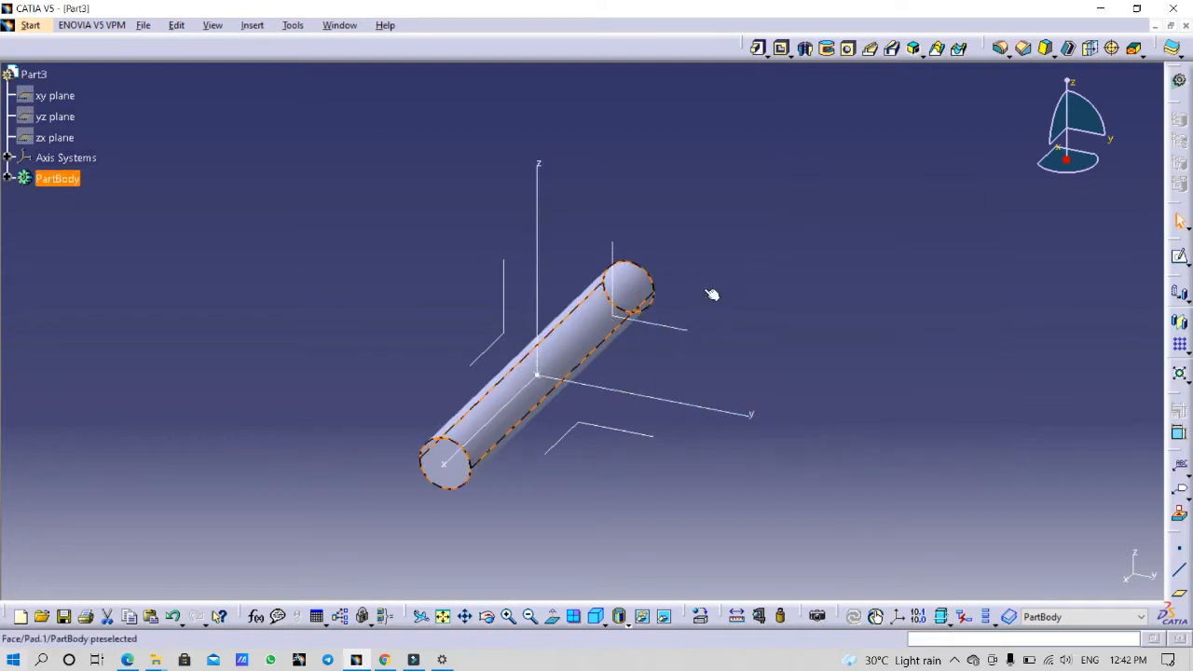
double_click(593, 332)
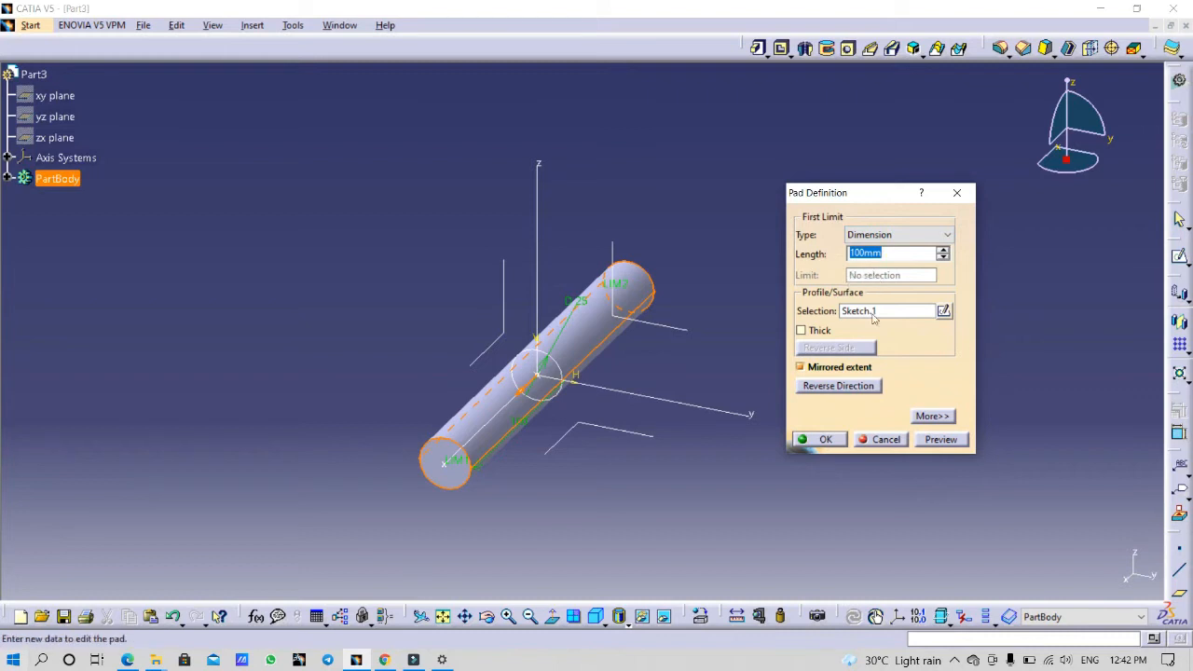
left_click(824, 440)
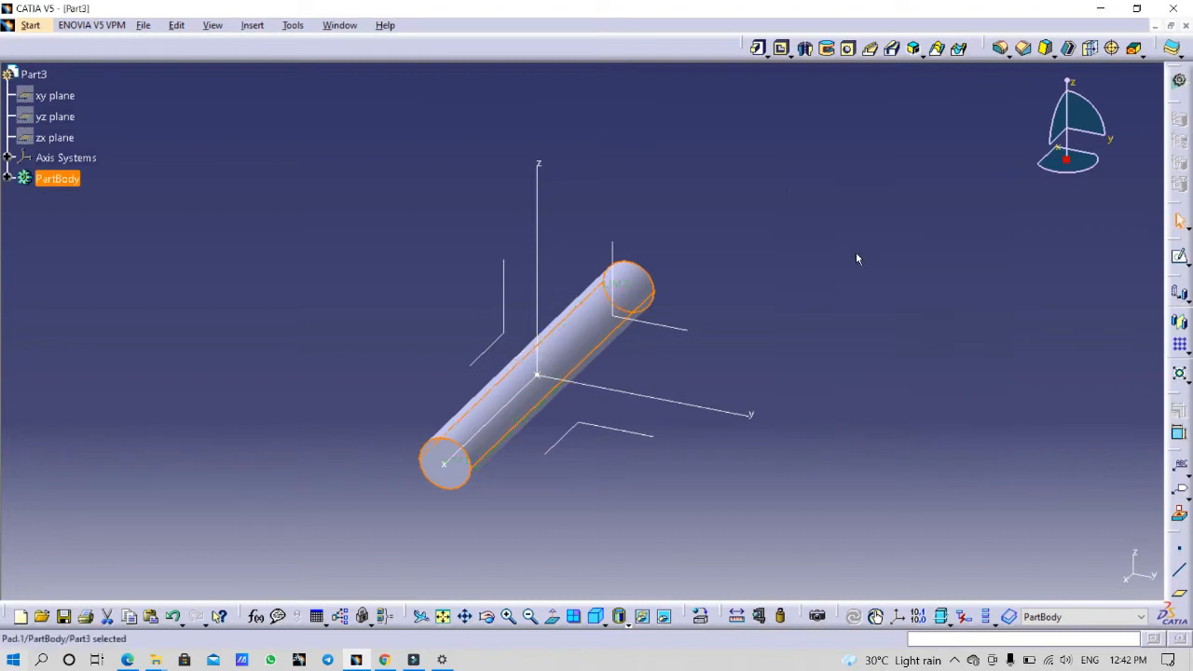
Save the part as pillar and chamfer both circular end edges of the cylinder with a 2 mm length at 45 degrees.
left_click(141, 25)
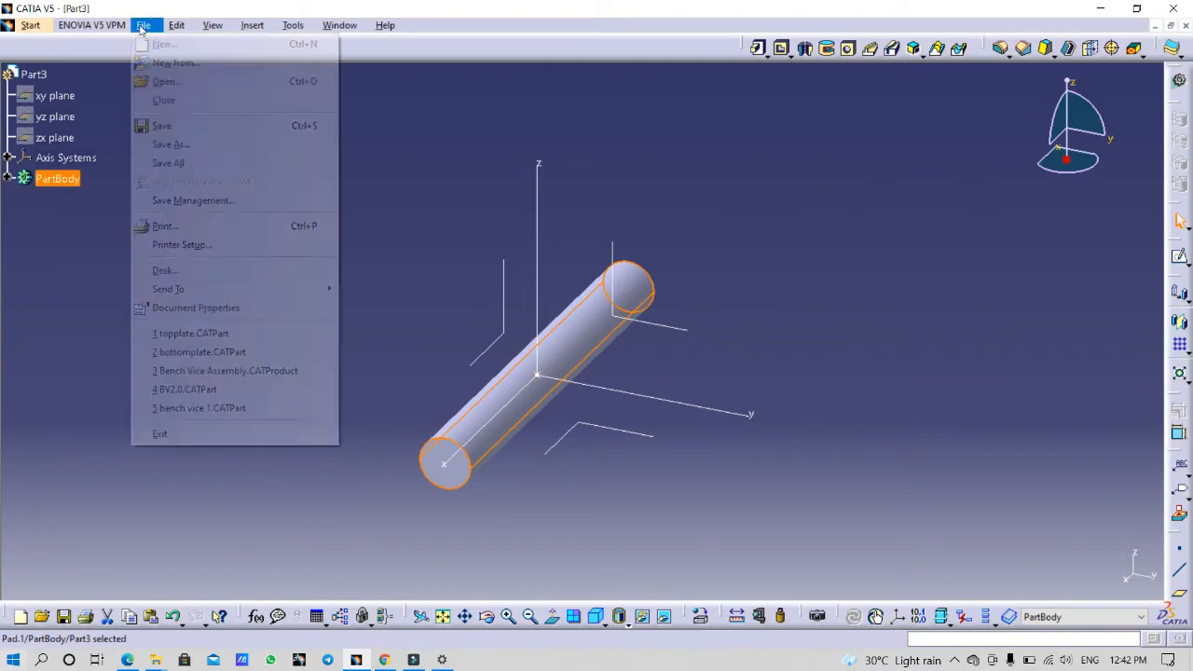
left_click(154, 125)
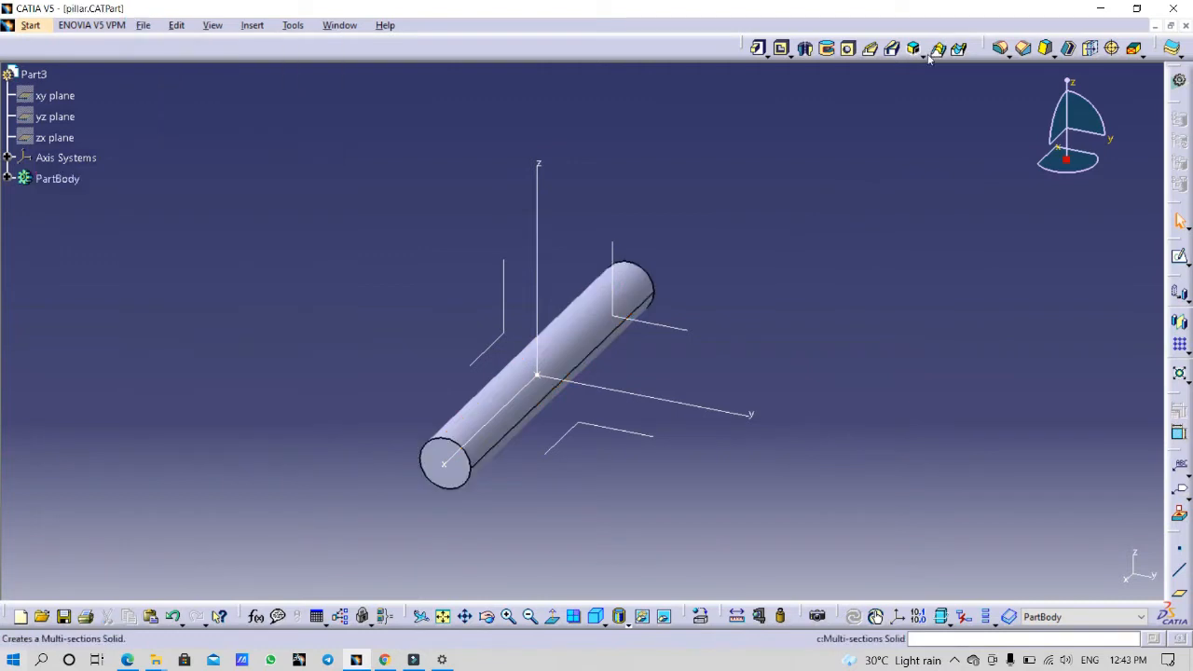
left_click(1022, 47)
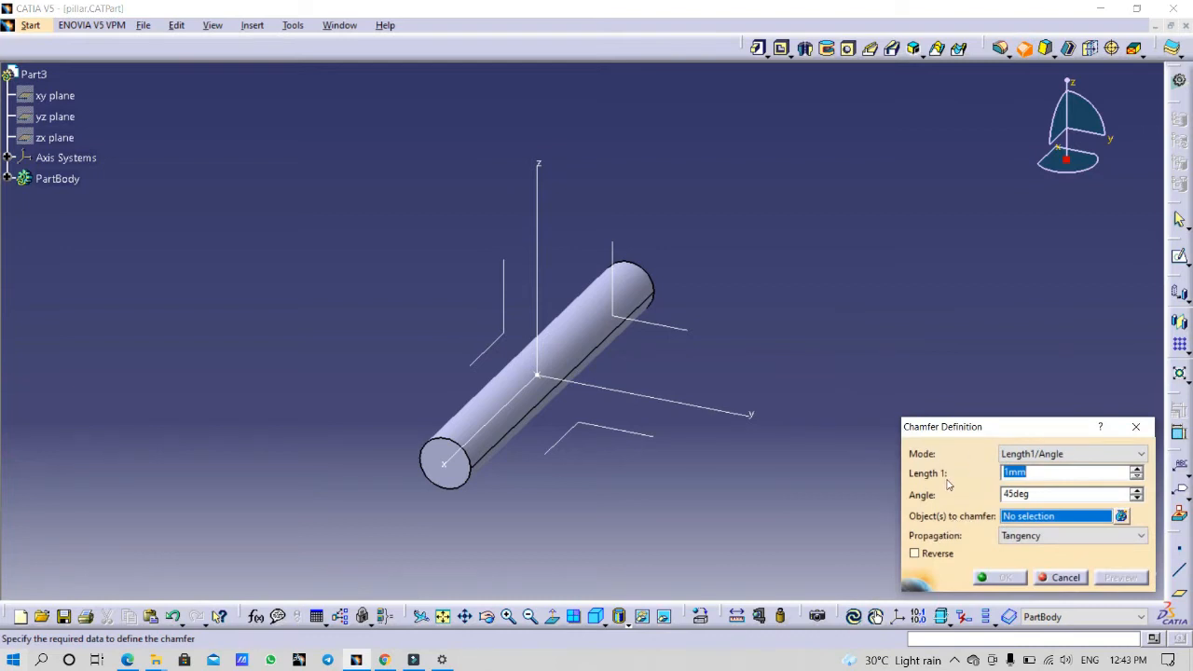
type("2")
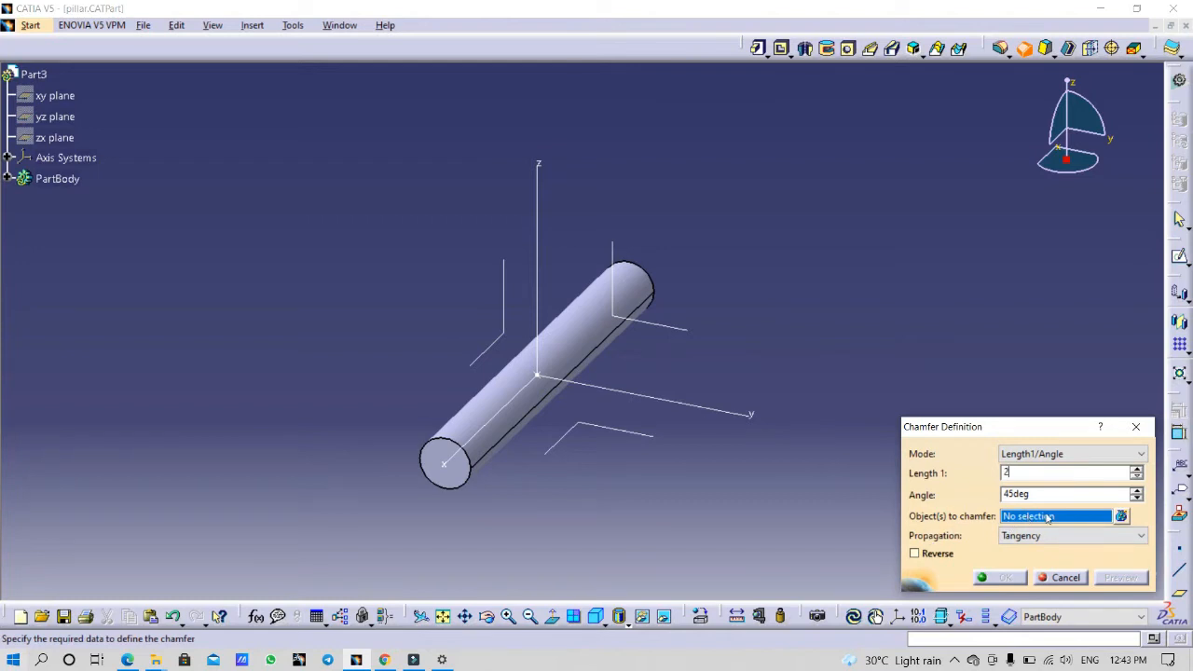
left_click(451, 442)
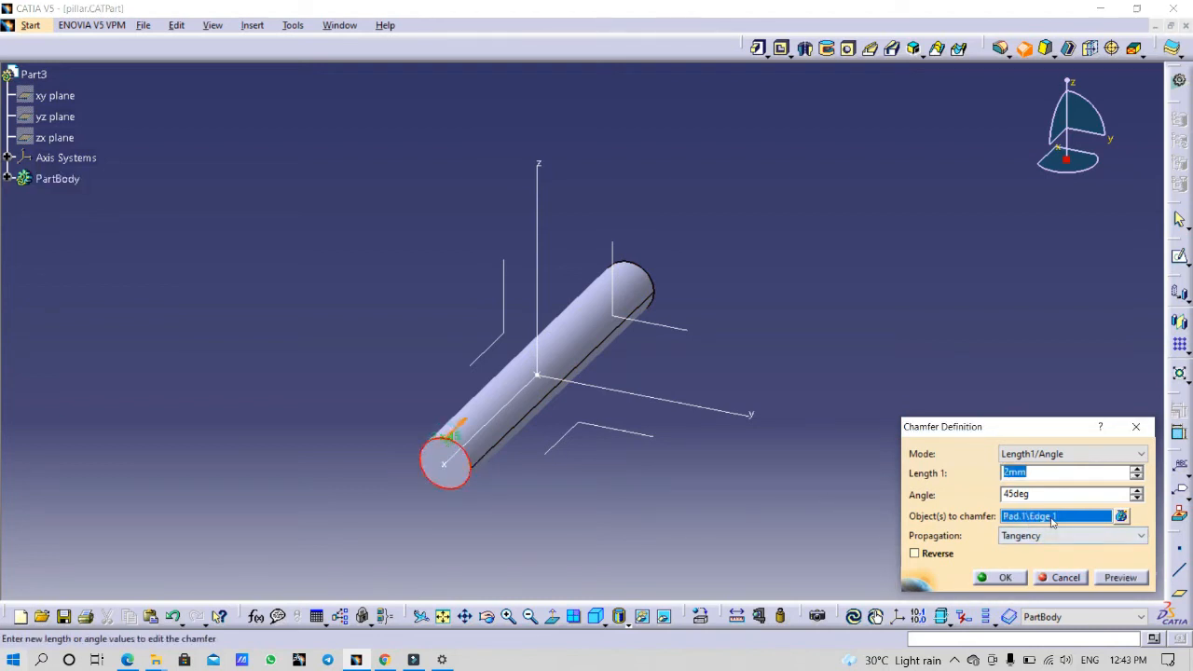
left_click(647, 277)
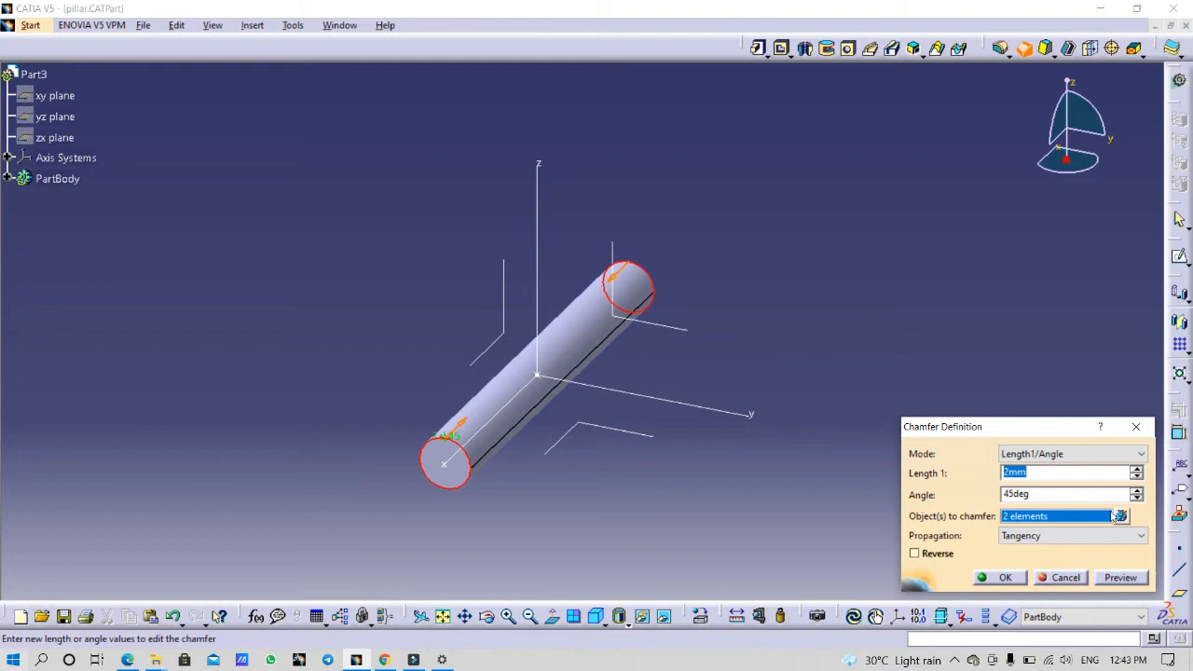
left_click(1121, 518)
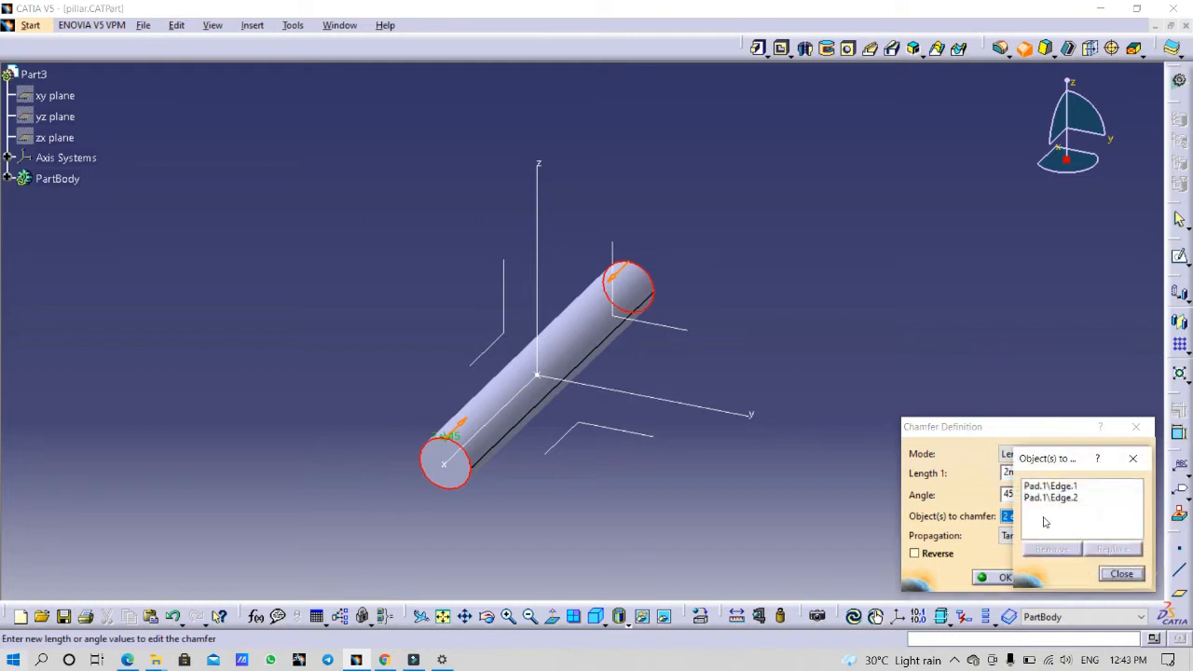
left_click(1053, 488)
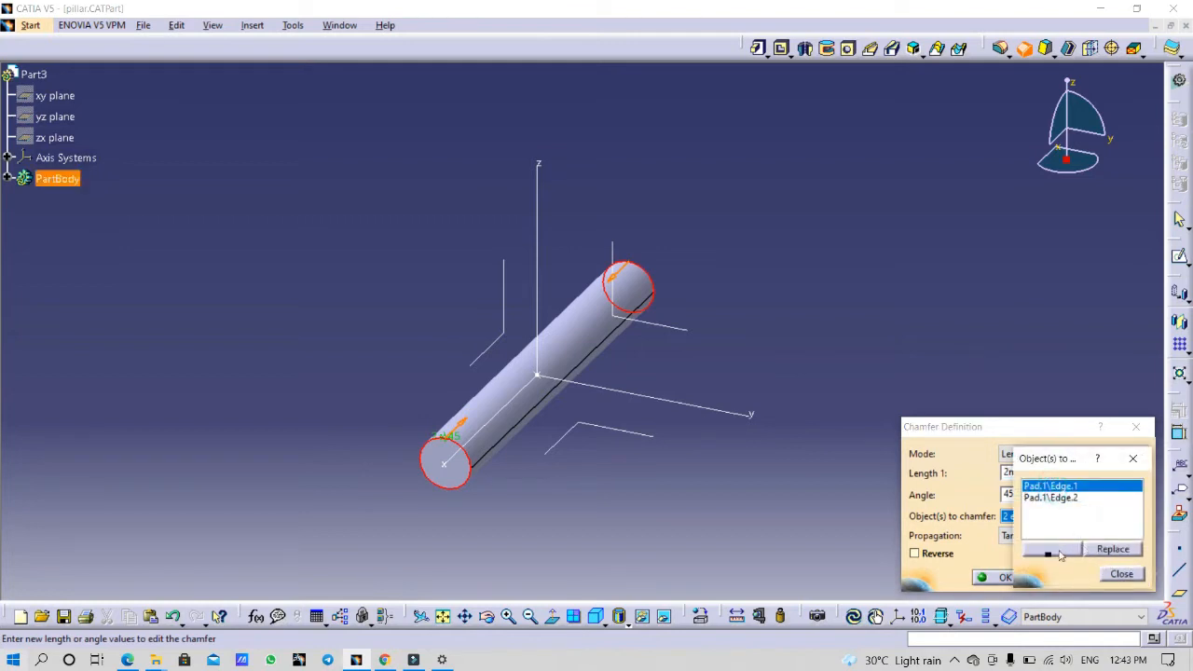
left_click(1121, 574)
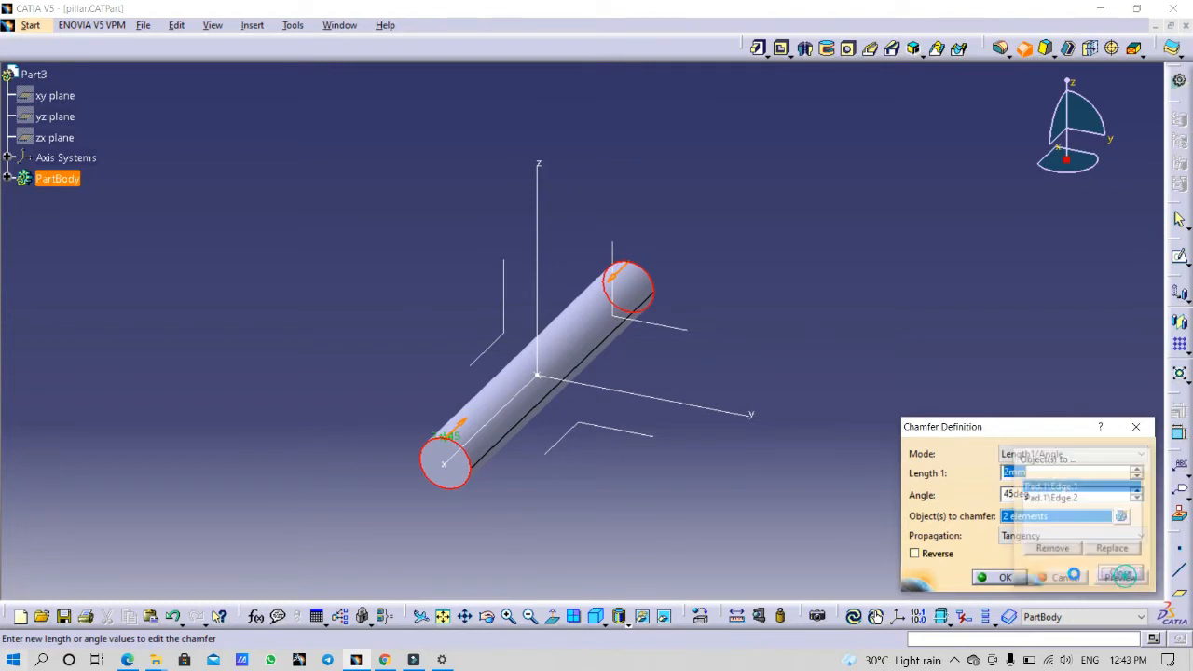
left_click(997, 577)
Inspect the chamfered ends of the pillar and save the part again.
middle_click_drag(625, 434, 663, 354)
left_click(625, 434)
middle_click_drag(592, 431, 674, 301)
left_click_drag(674, 301, 304, 439)
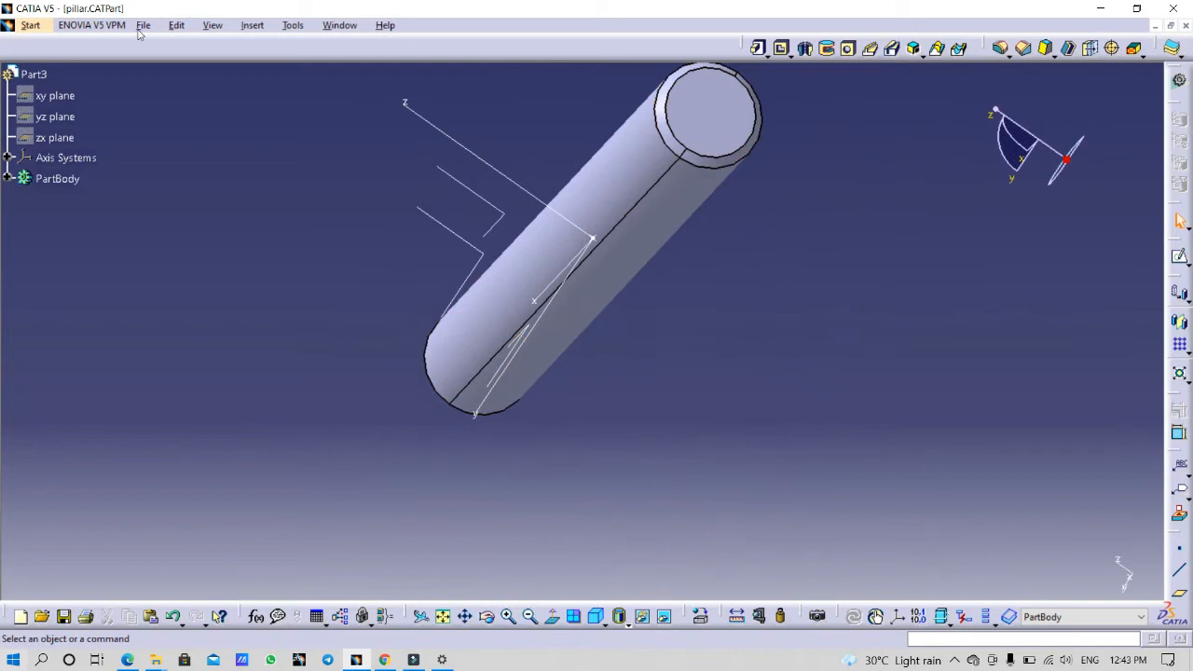
left_click(142, 26)
left_click(170, 124)
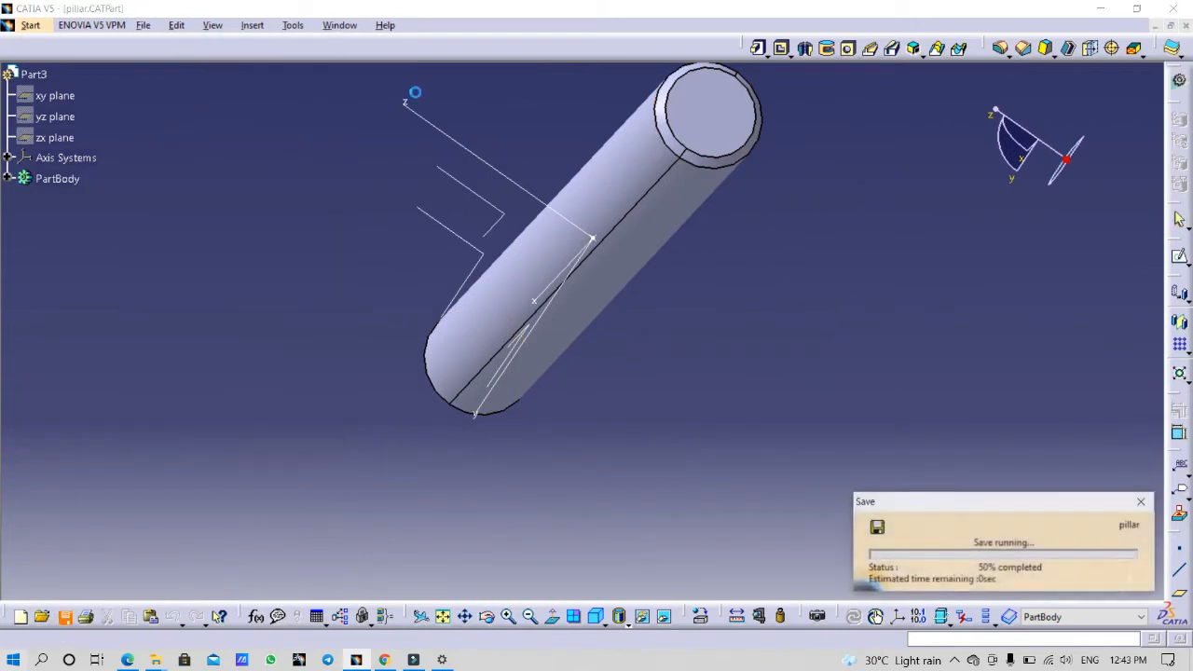
Create a new part named Part4 in Part Design.
left_click(29, 26)
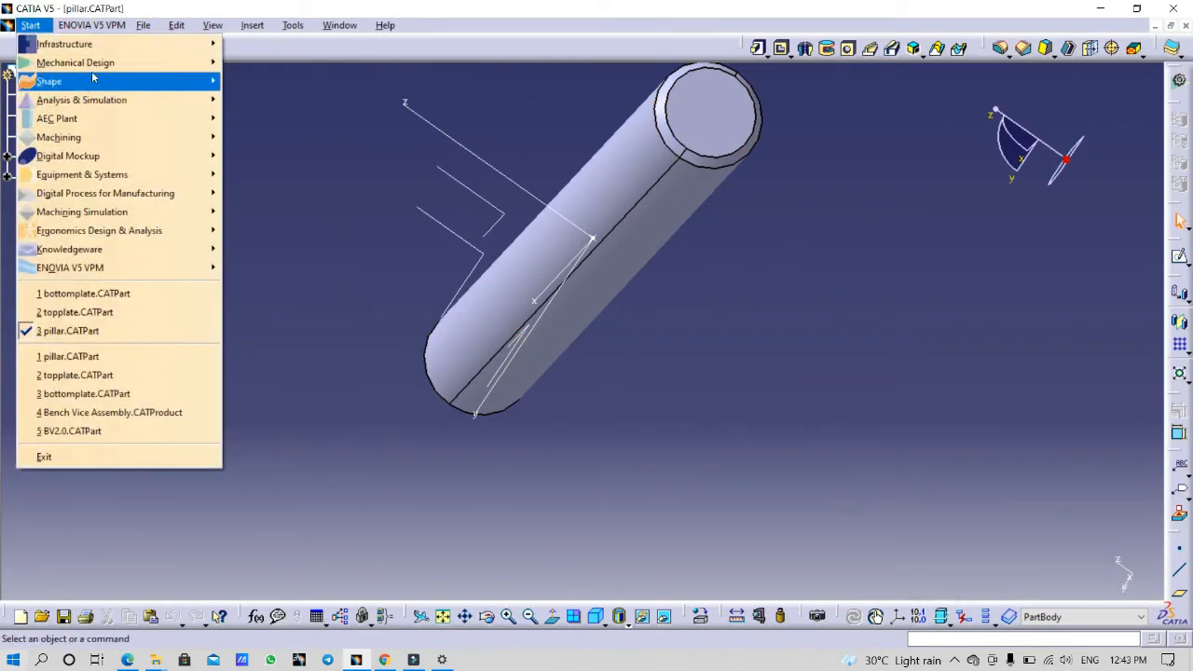
left_click(250, 62)
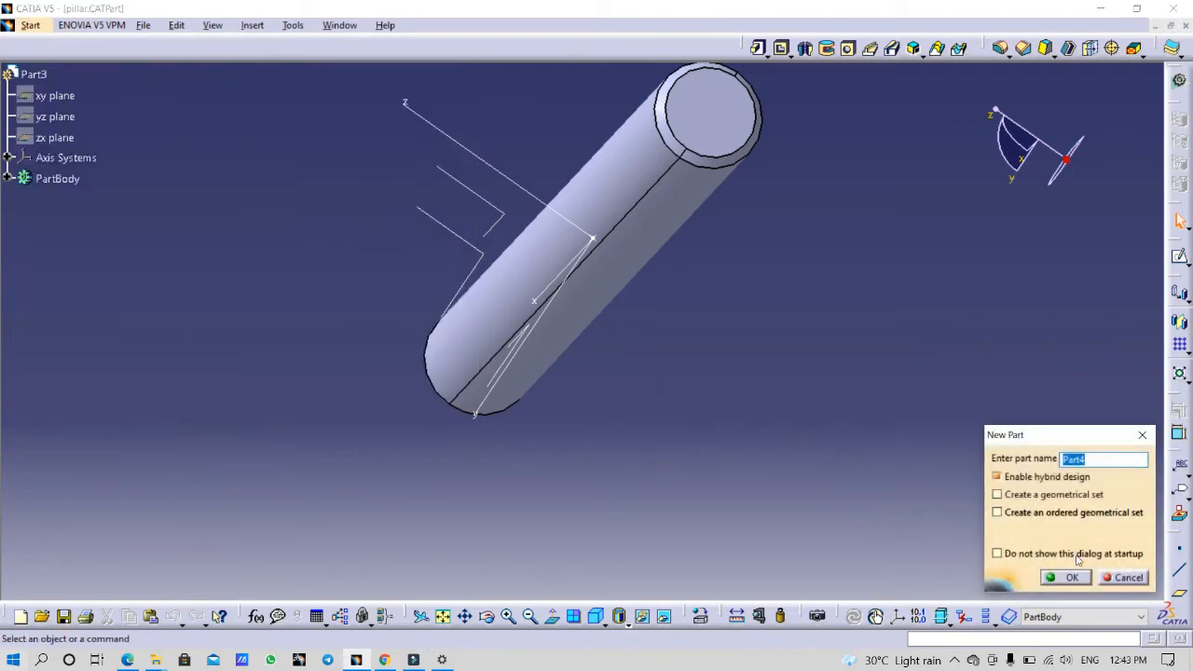
type("pillar")
left_click(1064, 577)
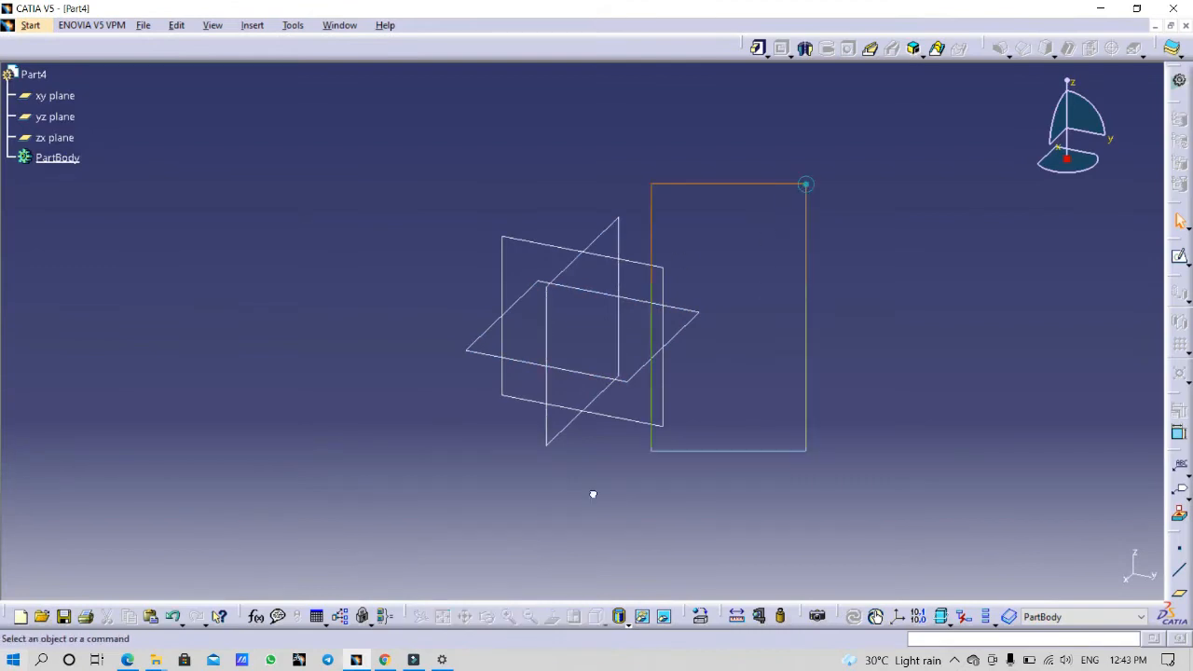
Hide the xy, yz and zx reference planes of the new part.
left_click_drag(593, 494, 441, 509)
right_click(604, 294)
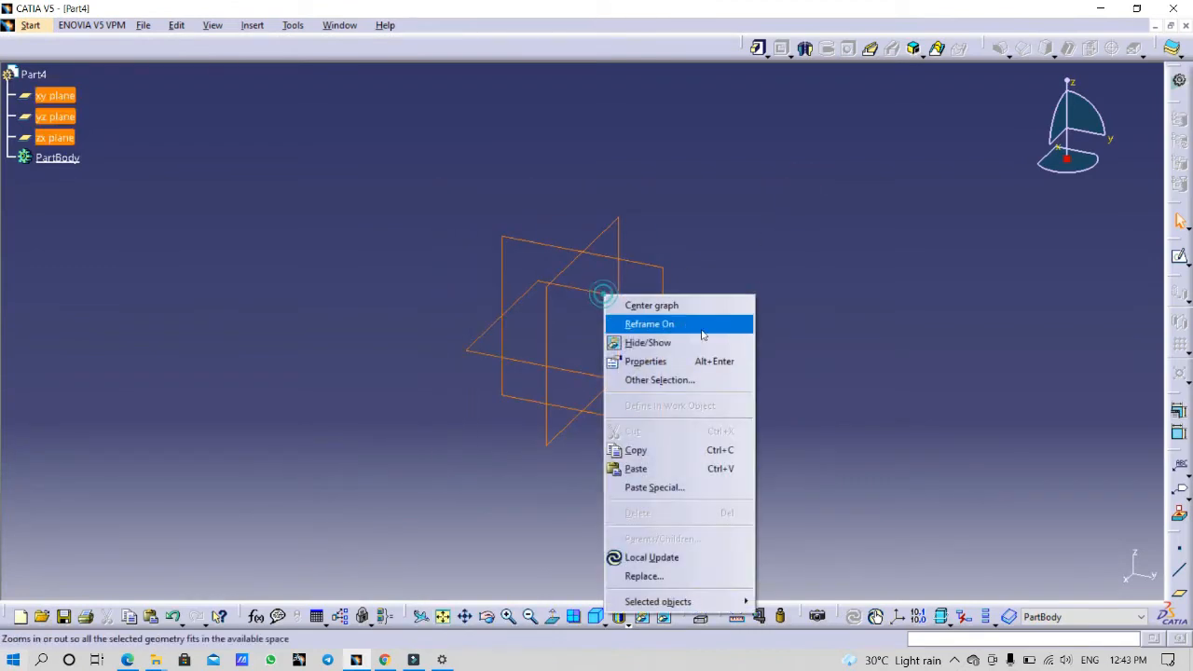
left_click(694, 343)
Create a standard axis system whose origin is a new point defined by coordinates.
left_click(898, 616)
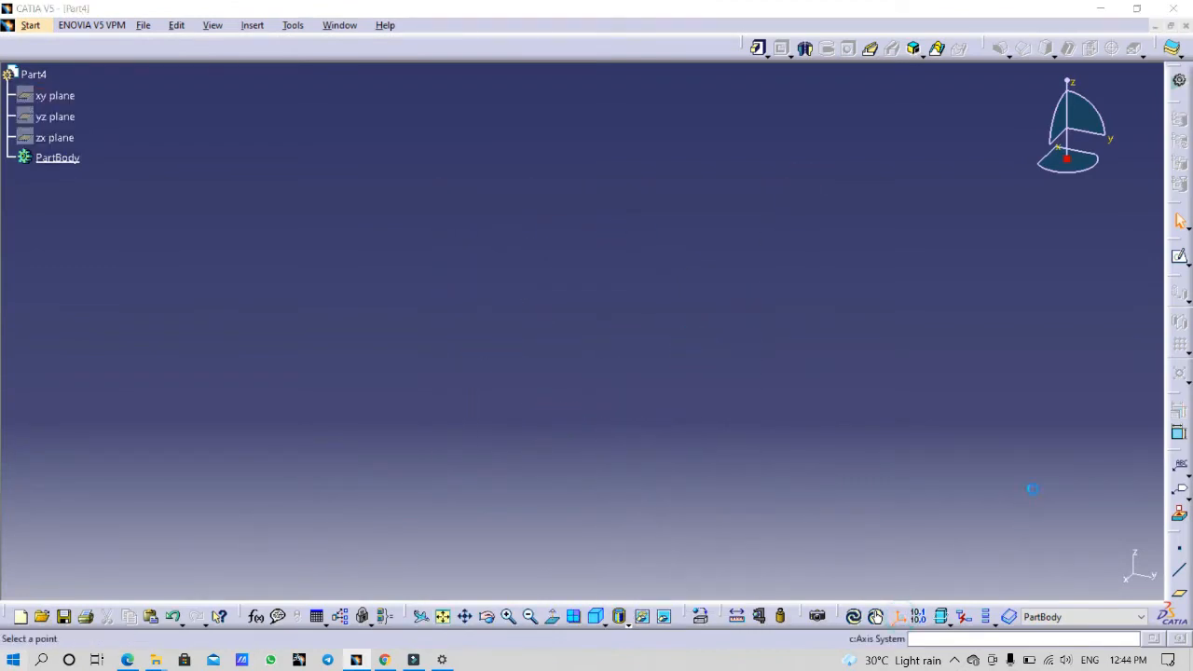
right_click(1031, 451)
left_click(1062, 458)
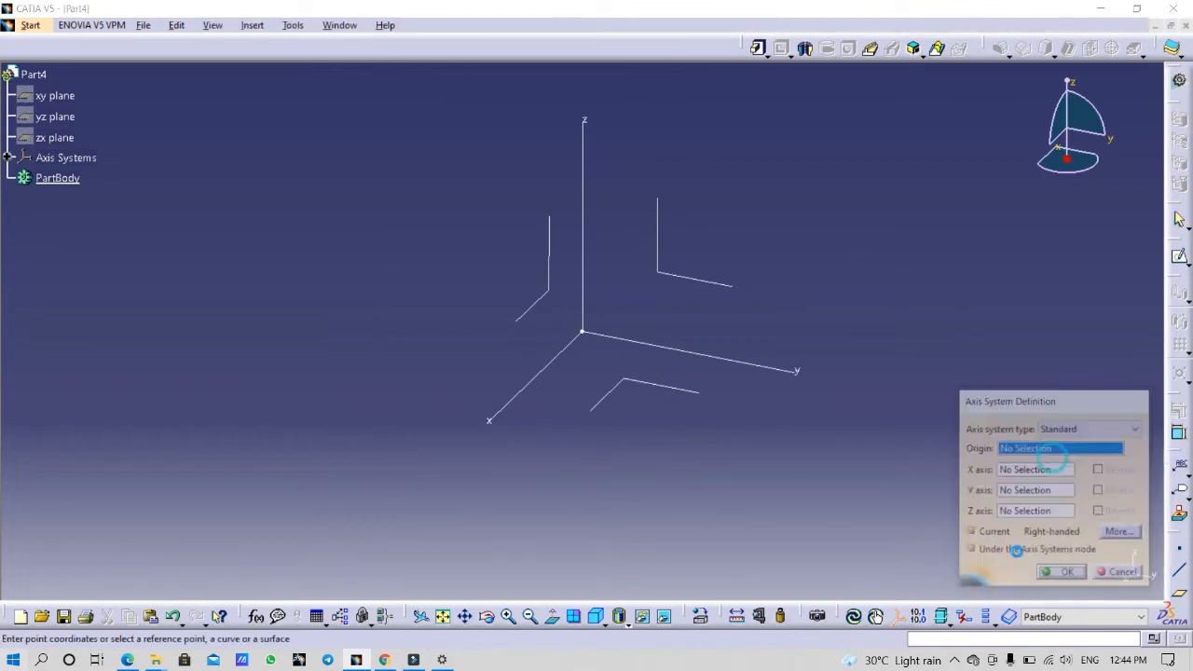
left_click(1016, 577)
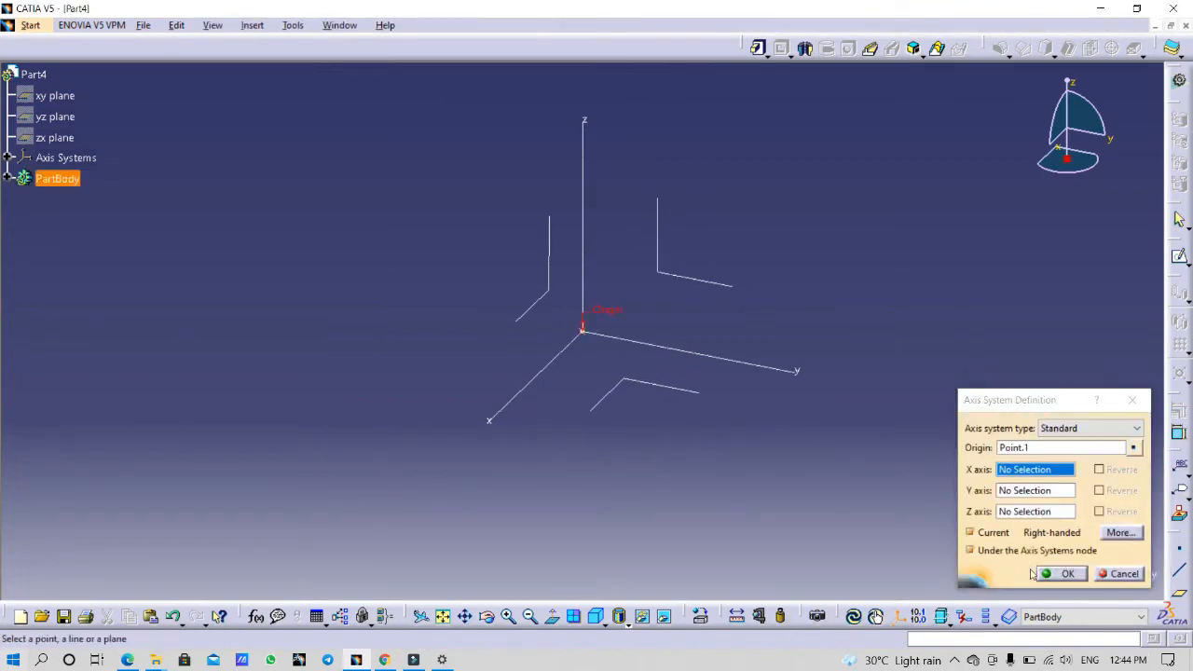
left_click(1056, 571)
Start a sketch on the axis system's yz plane, consult the Guide Bush drawing in the browser, and return to CATIA.
left_click(722, 285)
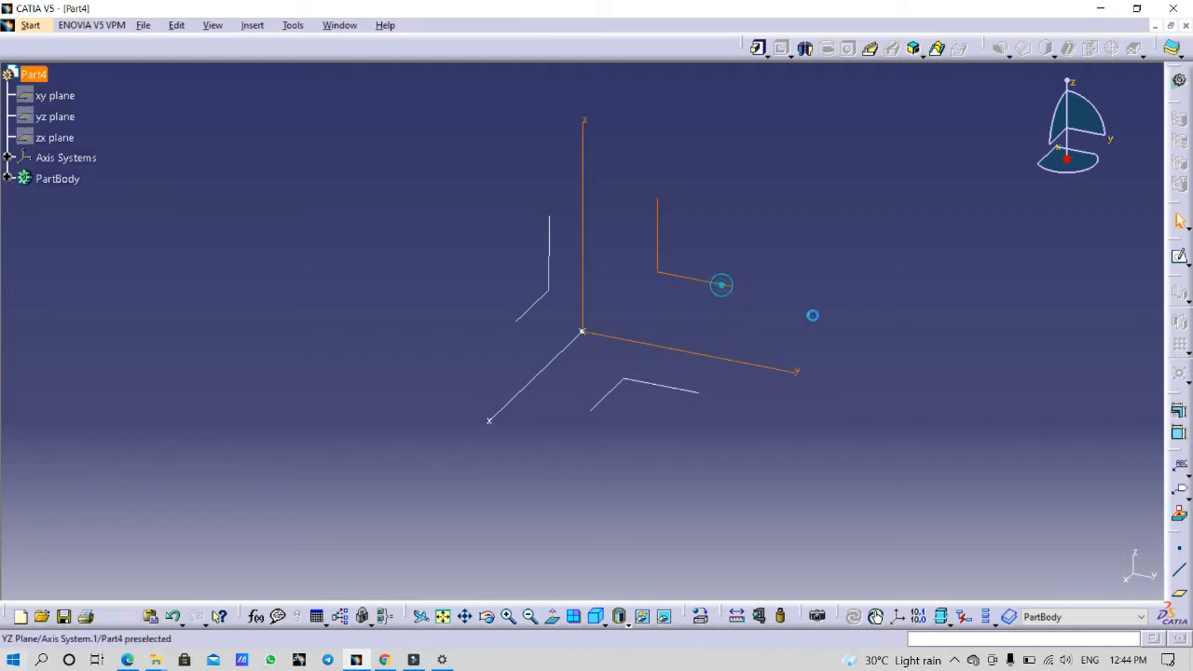
left_click(1180, 257)
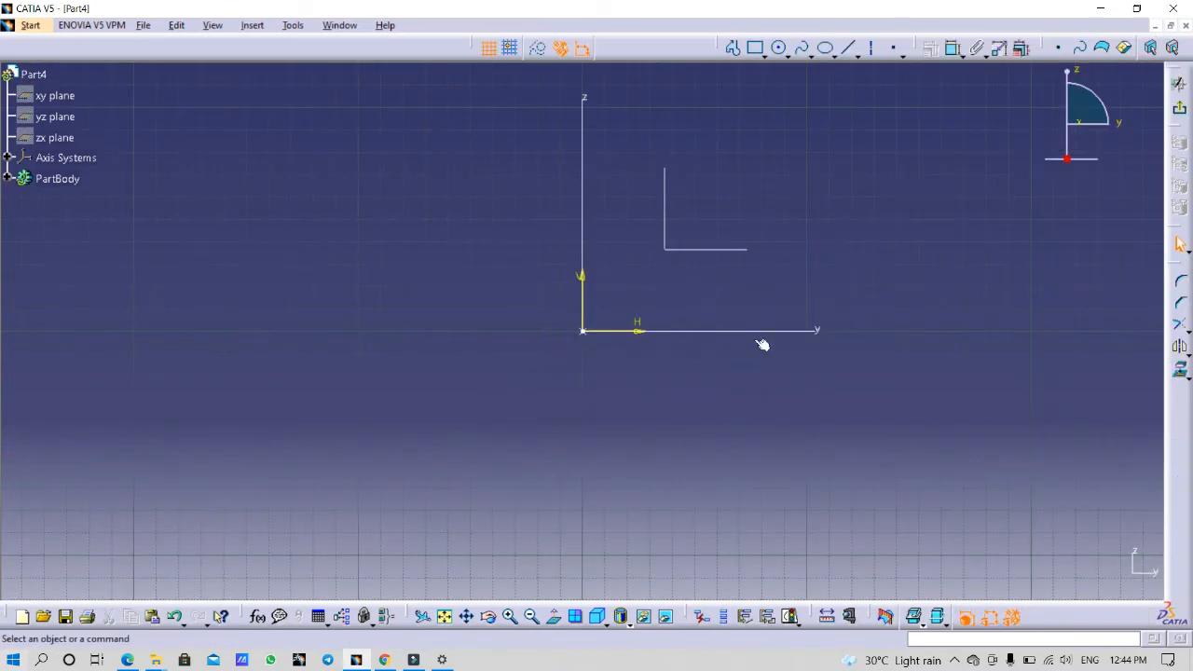
left_click(385, 660)
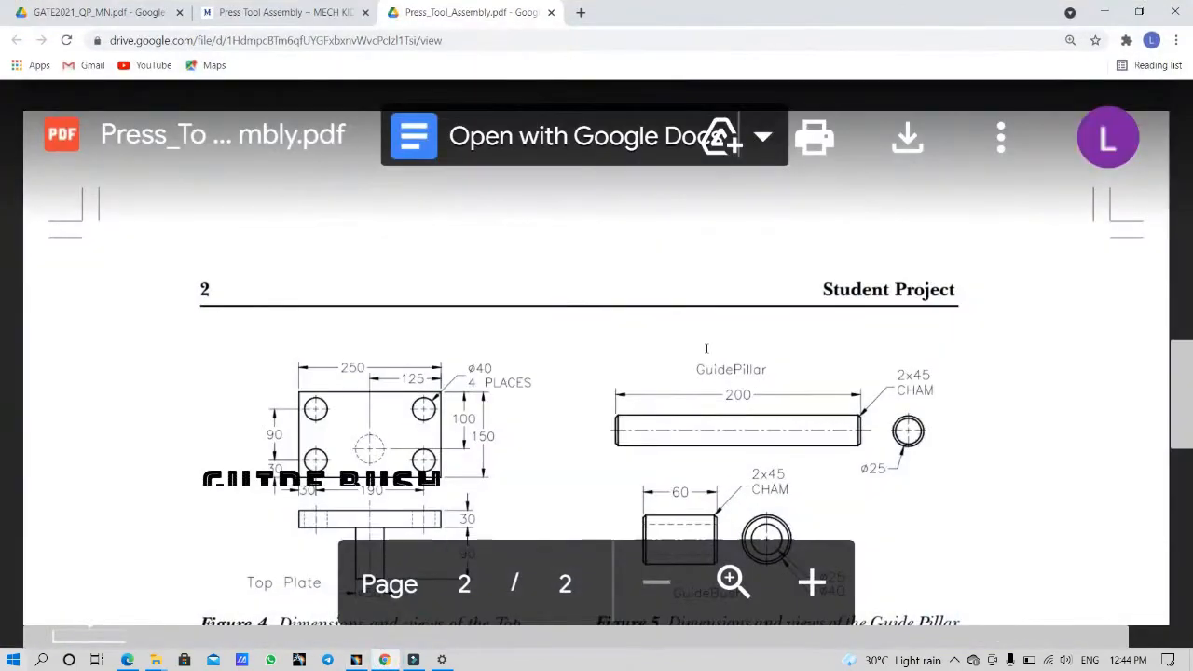
scroll(706, 349, "down", 3)
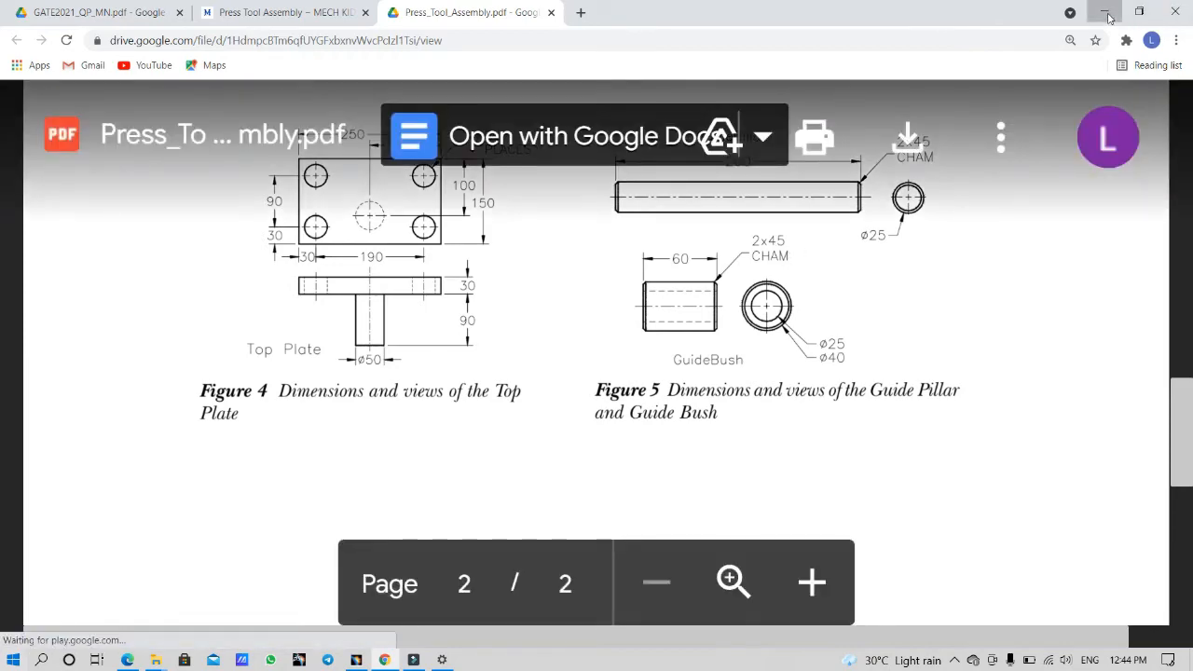
left_click(1104, 12)
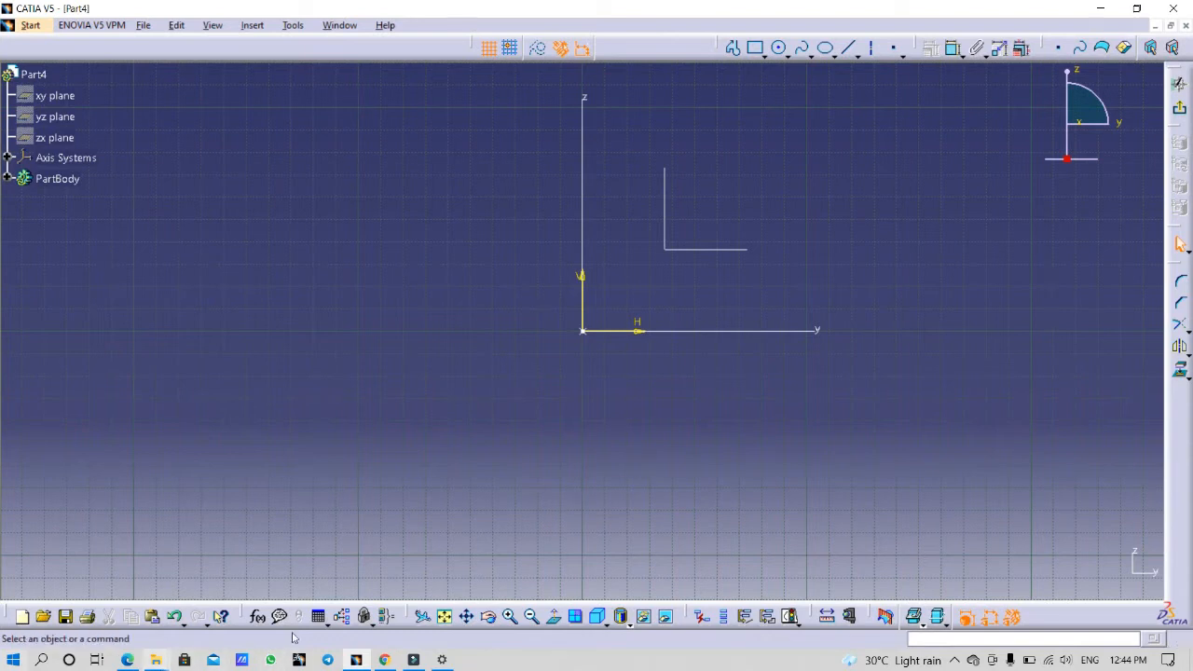
left_click(387, 662)
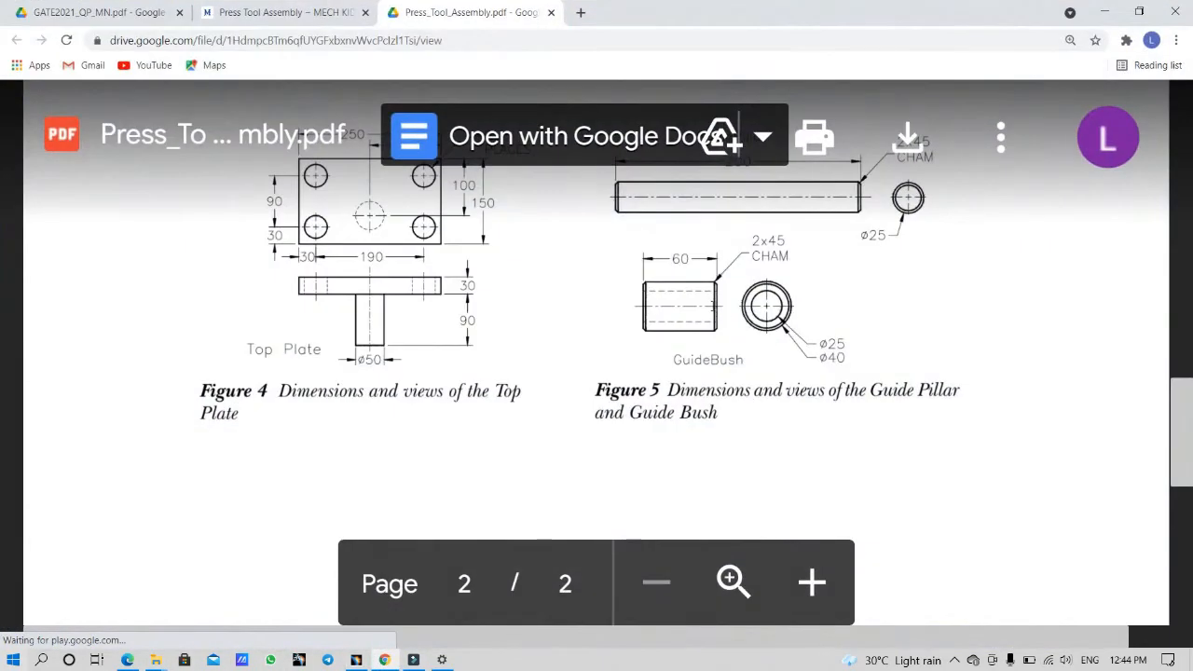
left_click(386, 660)
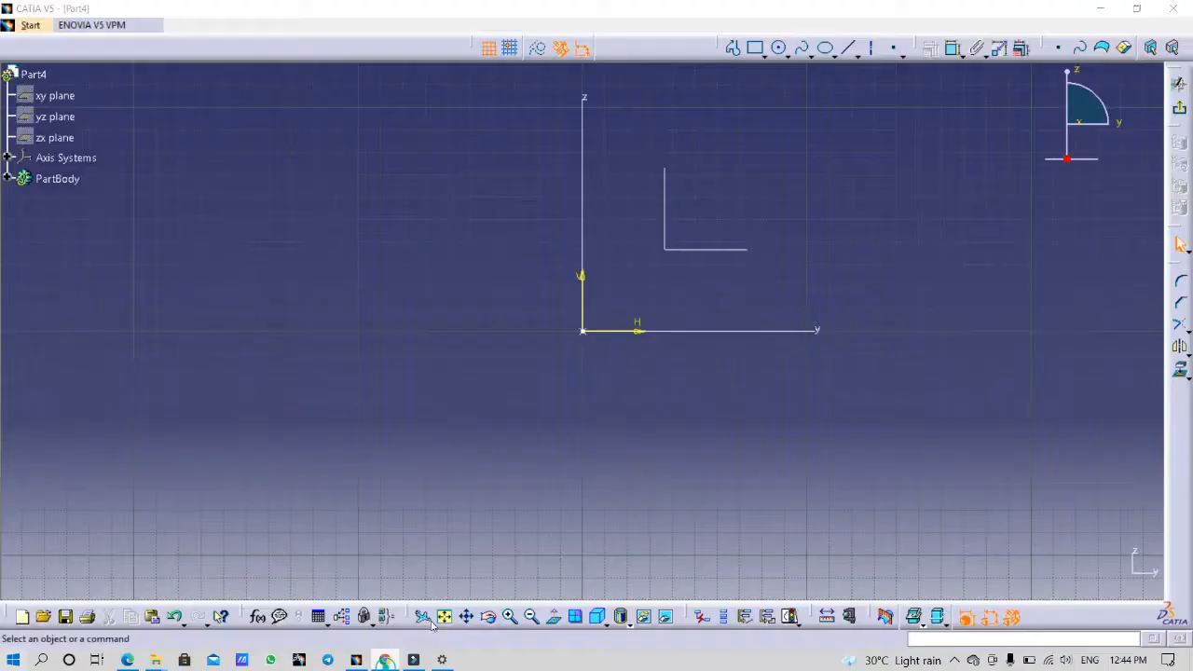
Sketch a closed profile about 91 mm wide and 31 mm tall above the horizontal axis, with both upper corners bevelled.
left_click(734, 48)
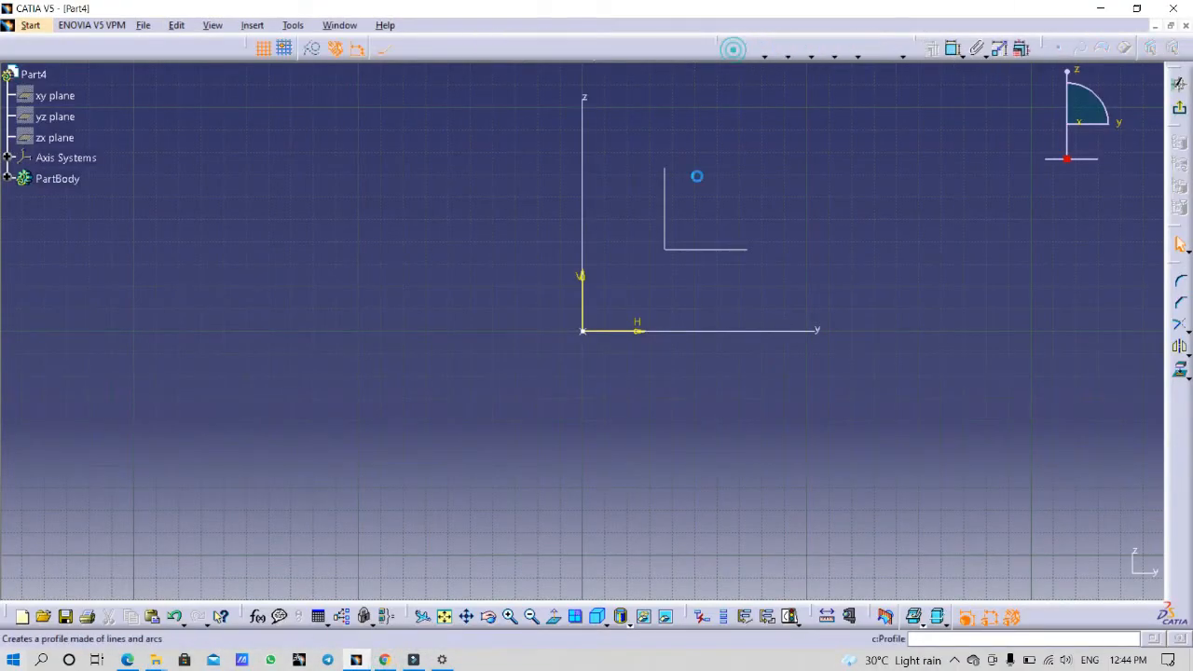
left_click(494, 284)
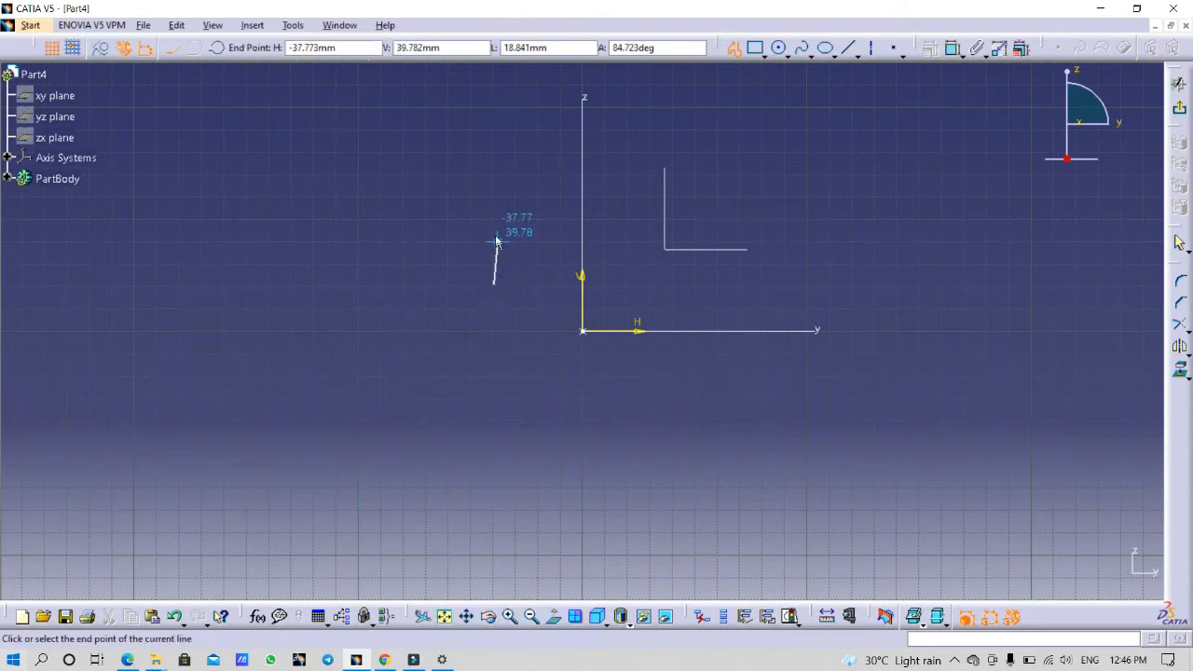
left_click(493, 232)
left_click(508, 217)
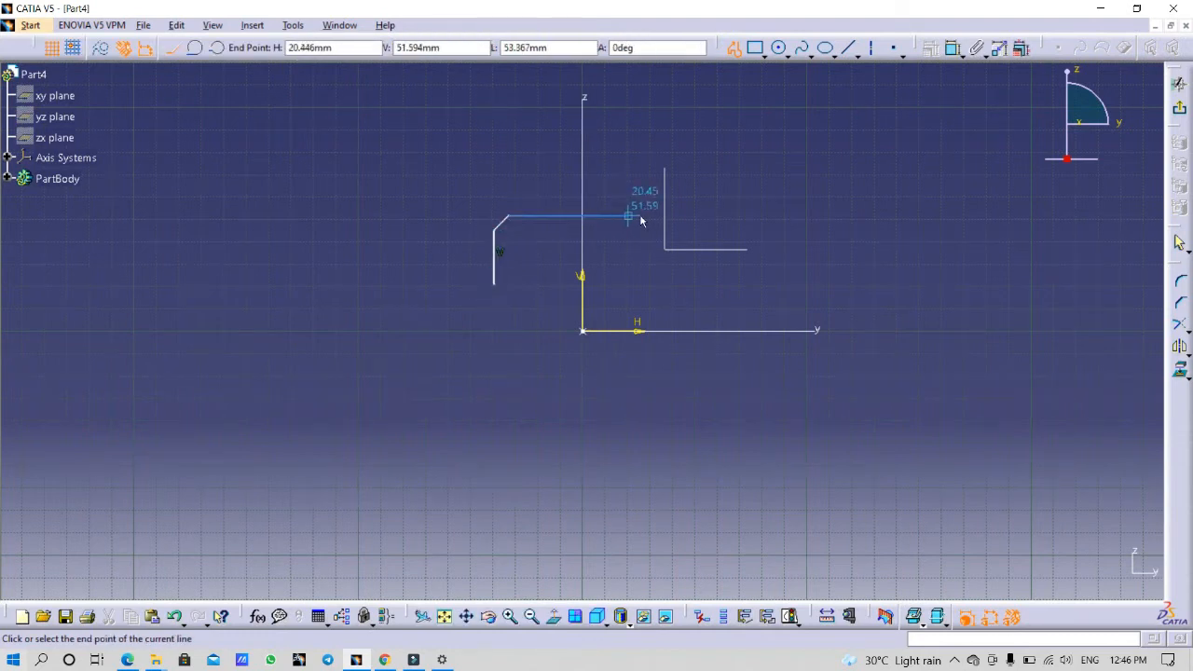
left_click(680, 217)
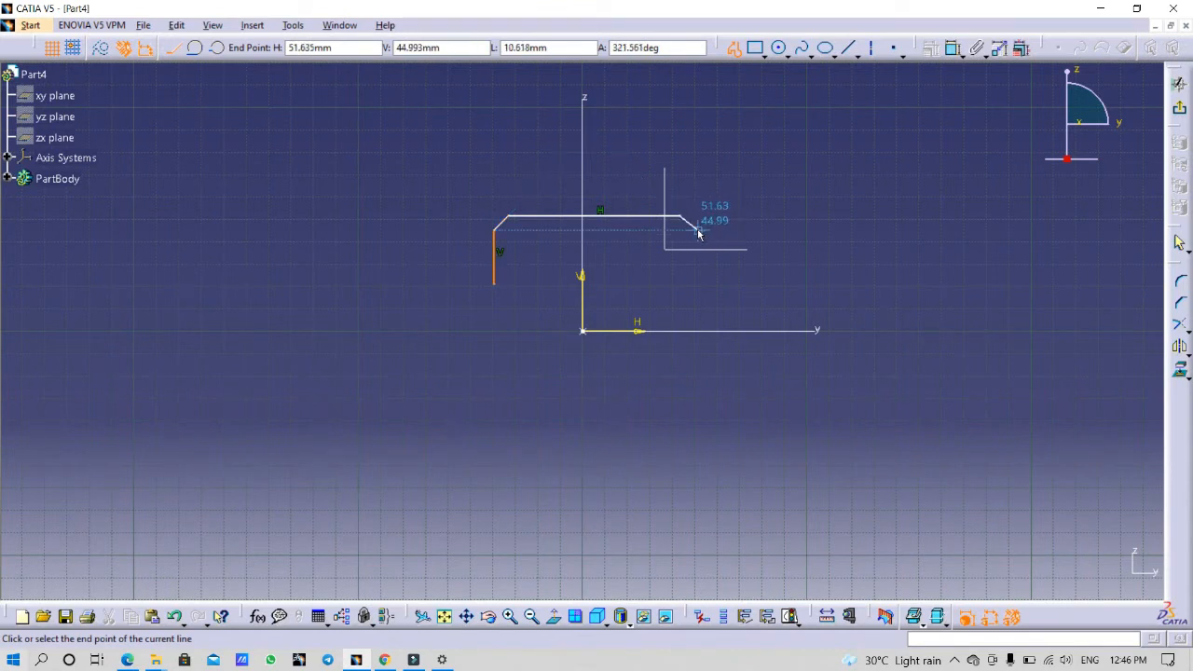
left_click(698, 231)
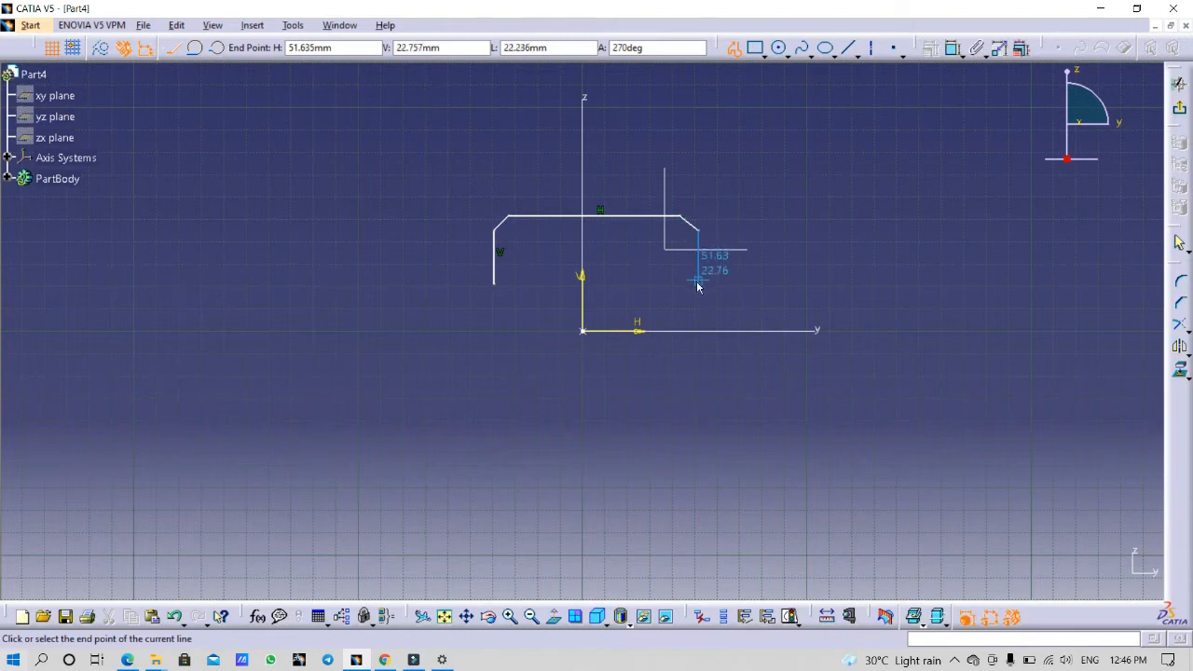
left_click(698, 284)
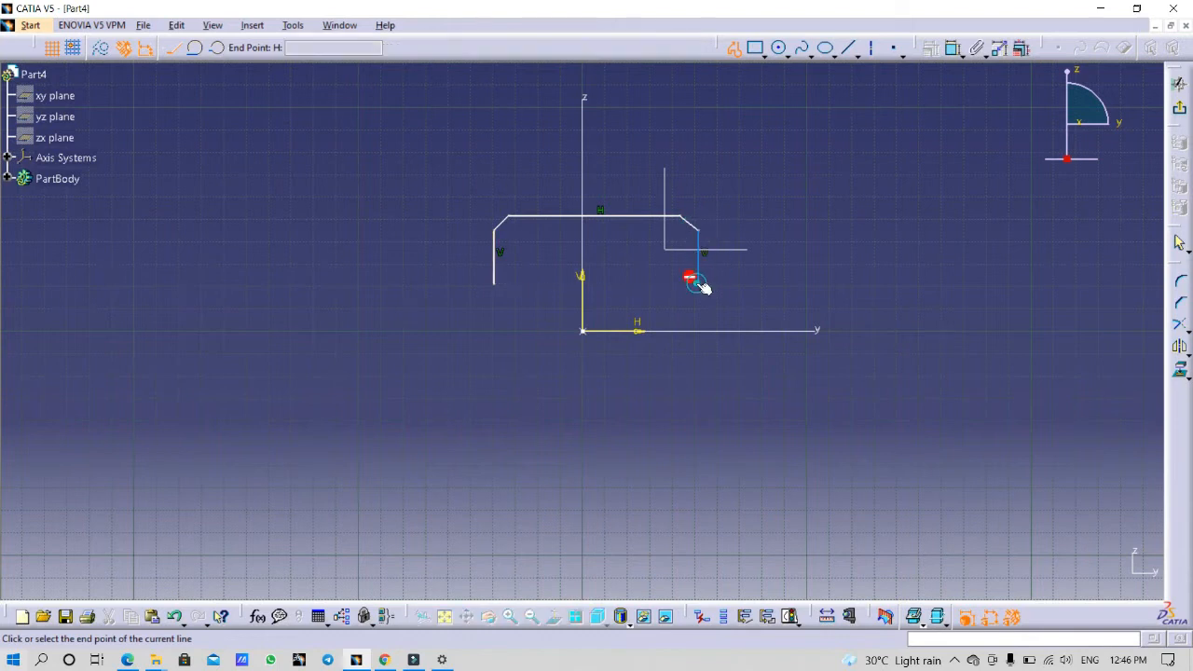
left_click(494, 284)
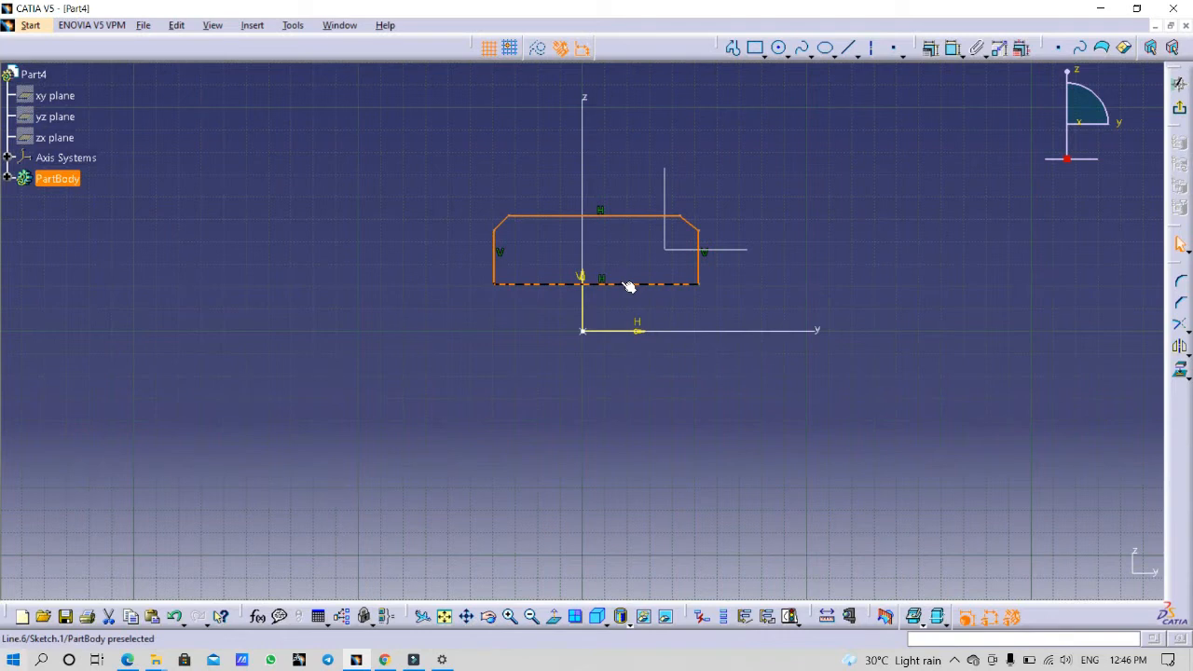
Dimension the distance between the profile's bottom edge and the horizontal axis.
left_click(630, 285)
left_click(952, 47)
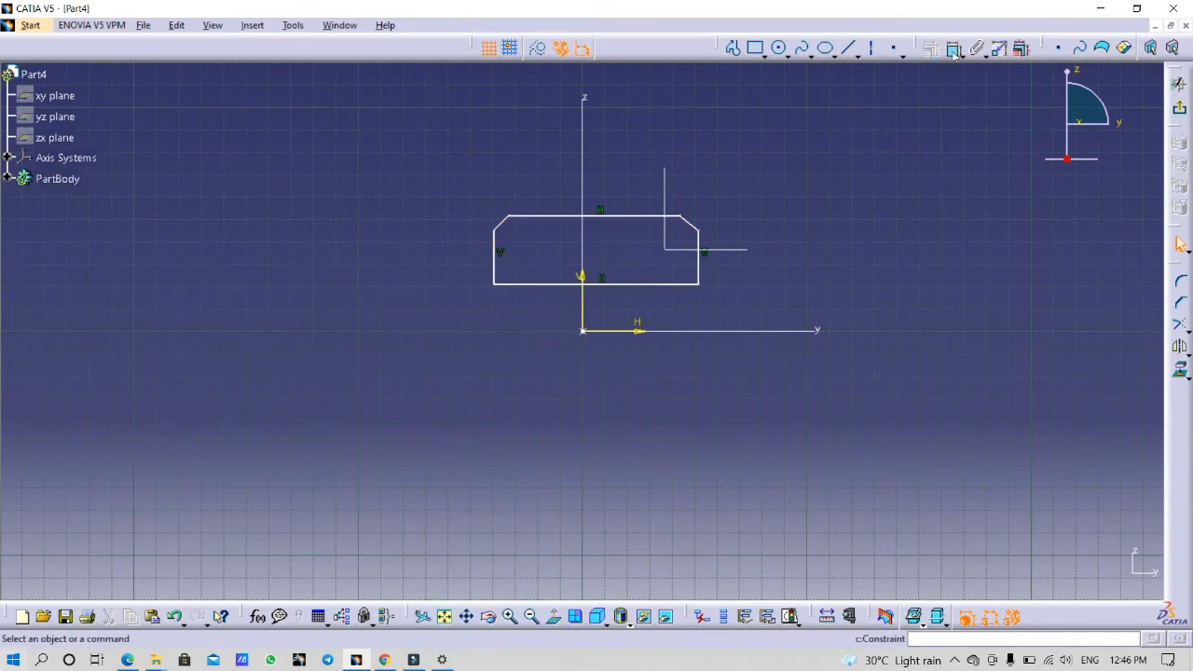
left_click(638, 289)
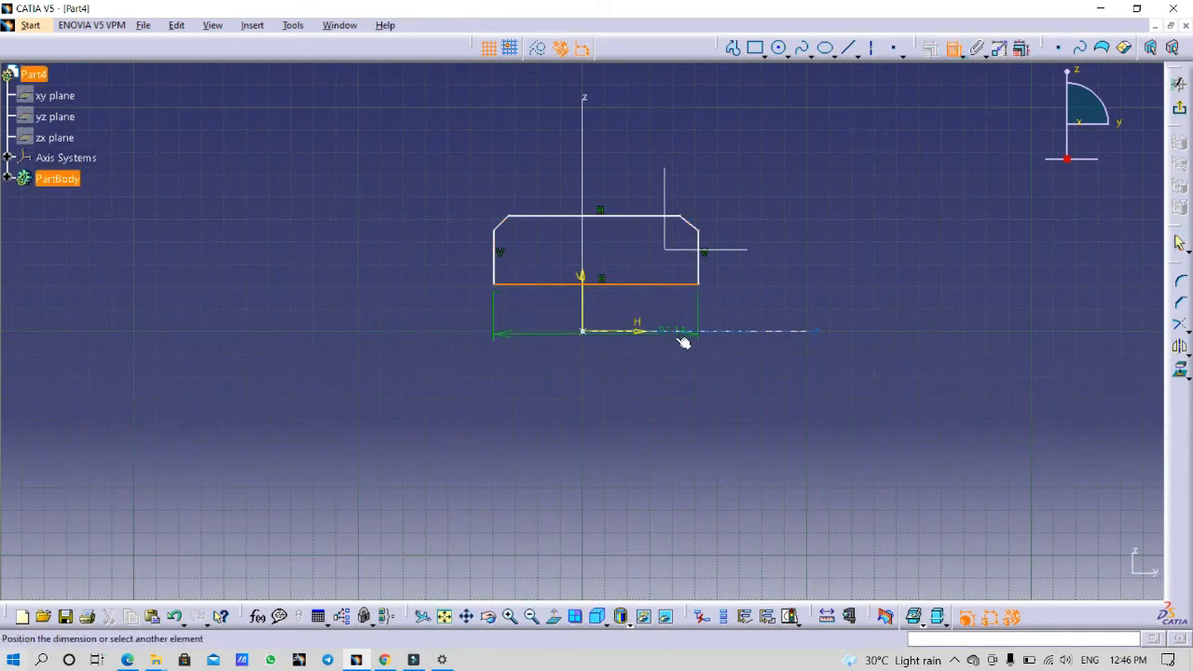
left_click(681, 330)
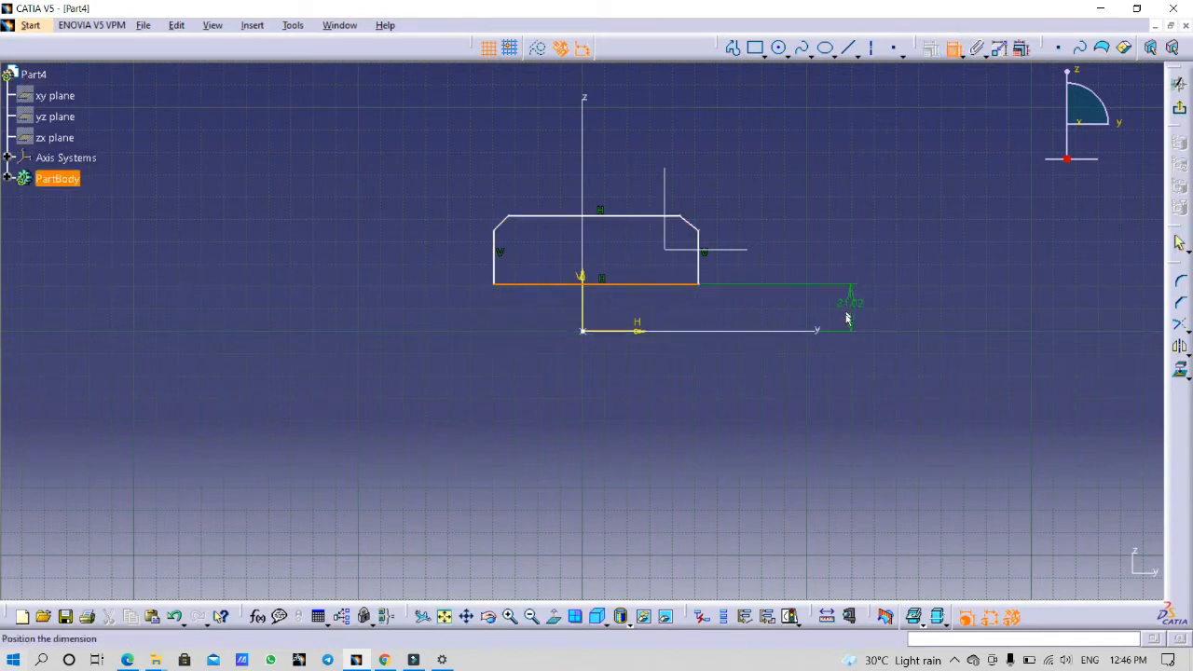
left_click(845, 314)
Dimension the profile's overall width between its two vertical sides, placing the dimension above the top edge.
left_click(952, 48)
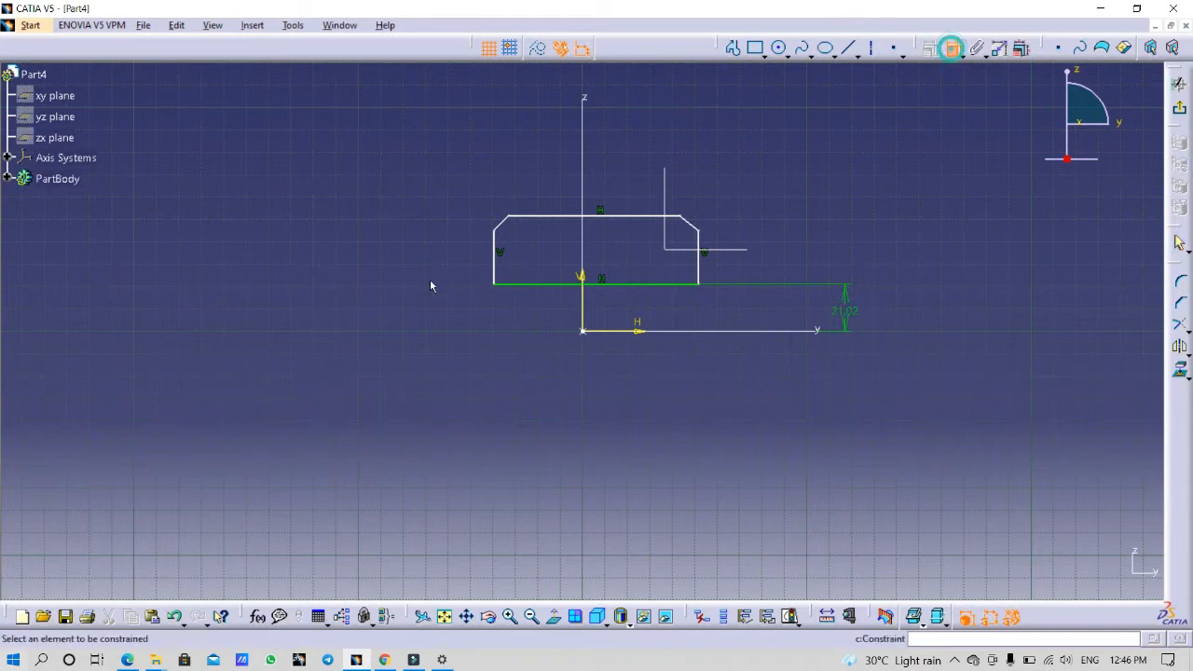
left_click(498, 246)
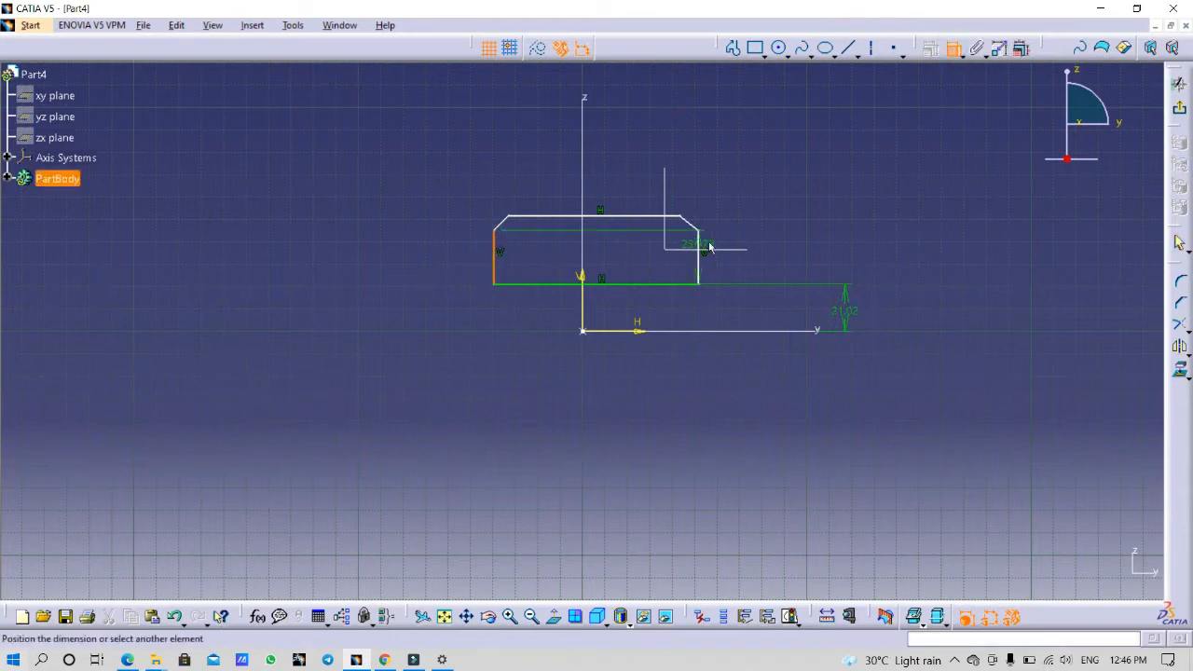
left_click(698, 265)
left_click(615, 163)
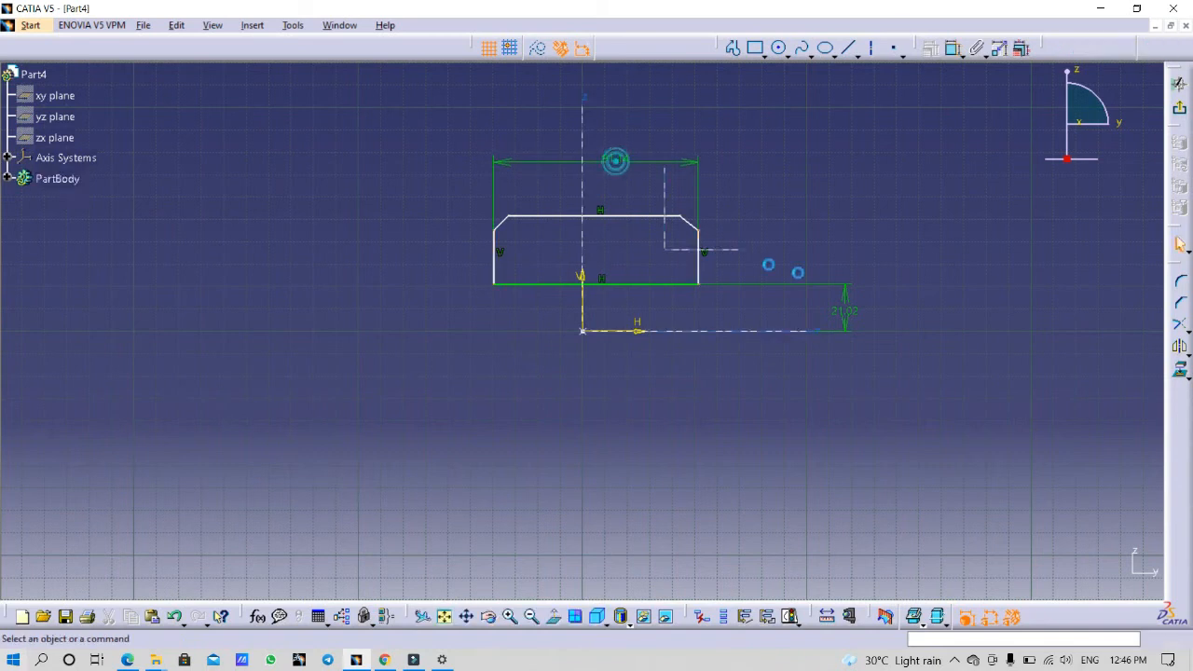
Constrain the profile's two vertical sides to be symmetric about the vertical z axis.
left_click(493, 250)
left_click(960, 52)
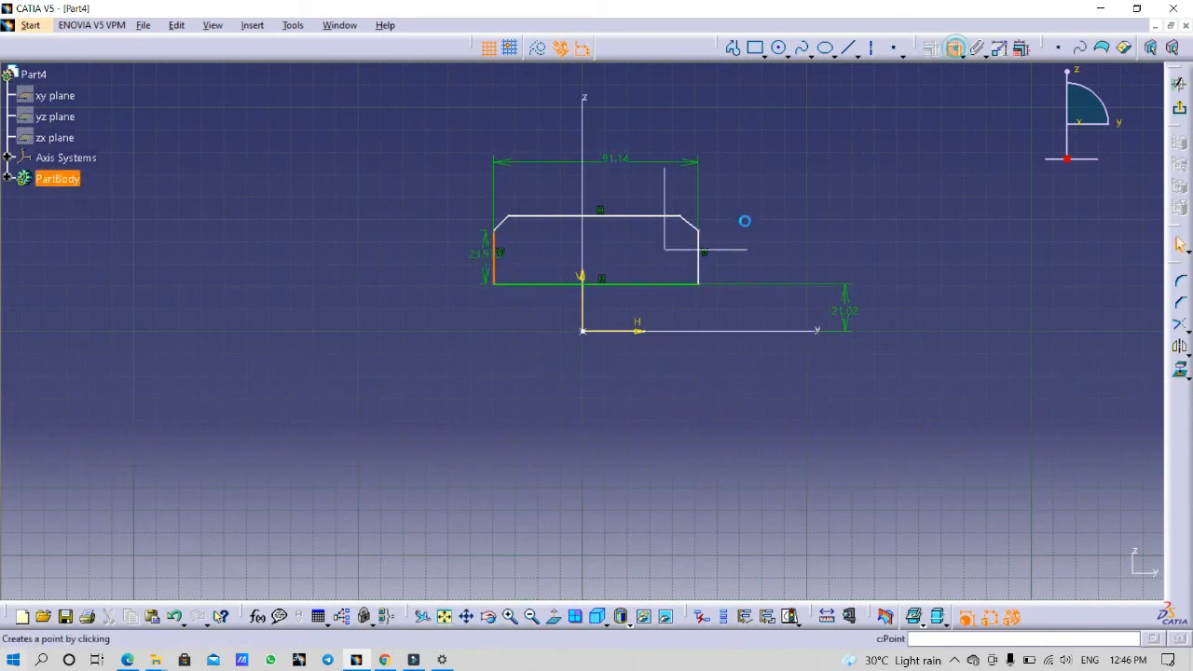
left_click(698, 258)
right_click(773, 194)
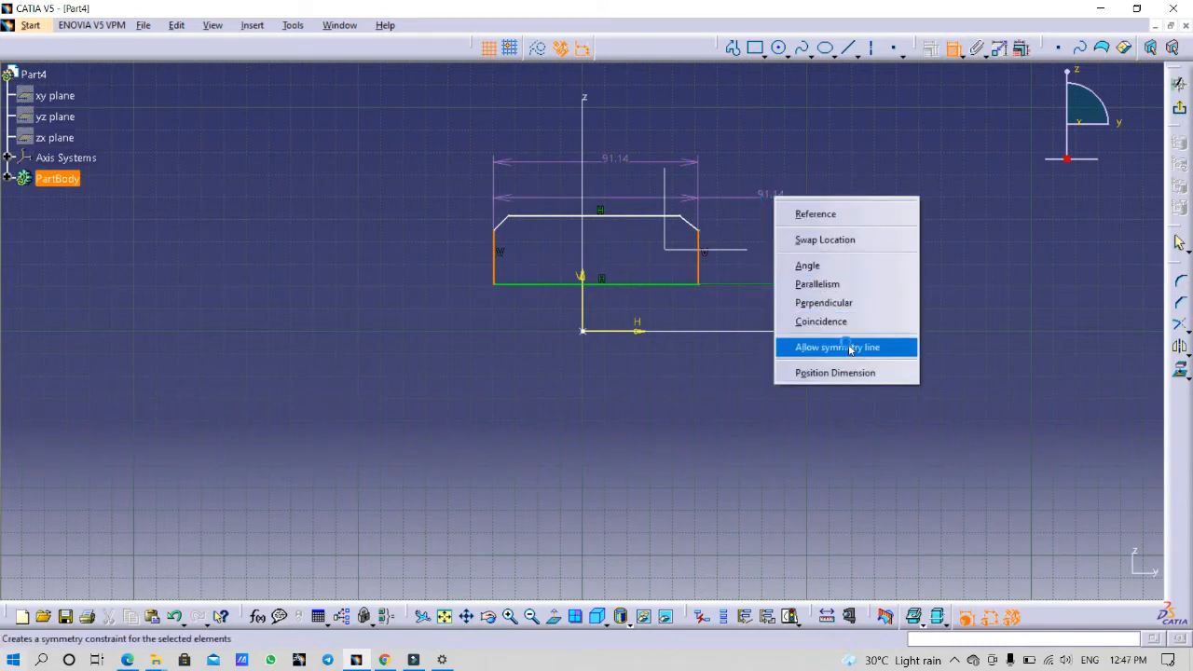
left_click(847, 346)
left_click(585, 242)
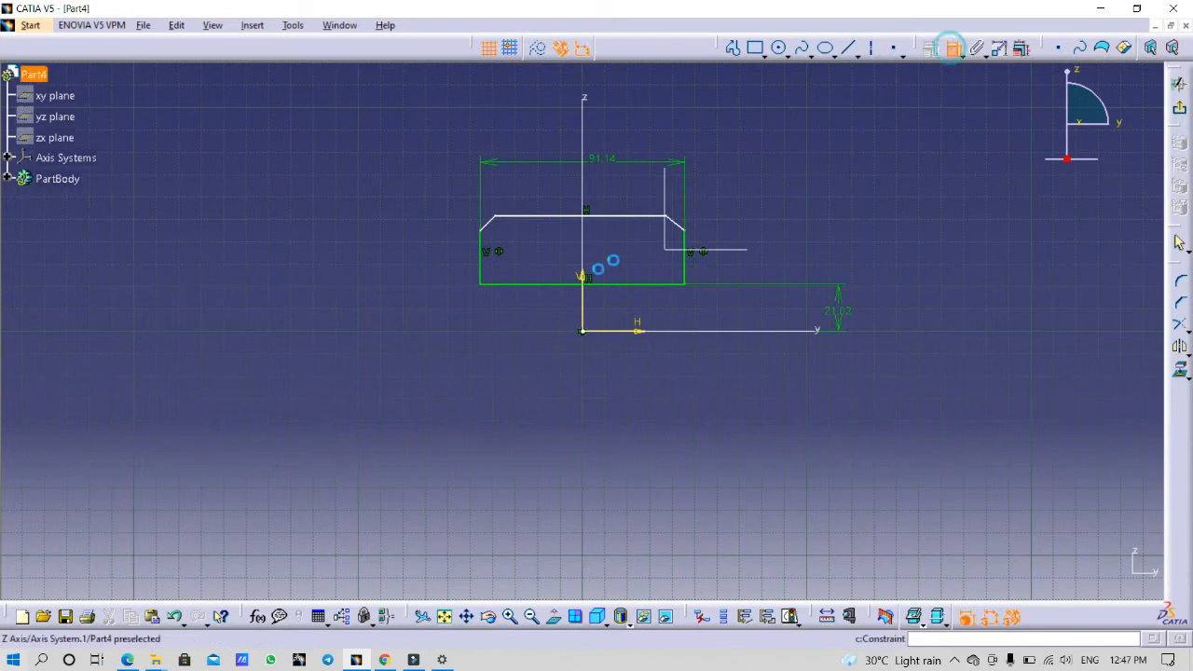
Dimension the vertical height of the bevel at the profile's upper right corner and shift the top edge slightly upward.
left_click(685, 227)
right_click(803, 188)
left_click(865, 248)
left_click(774, 223)
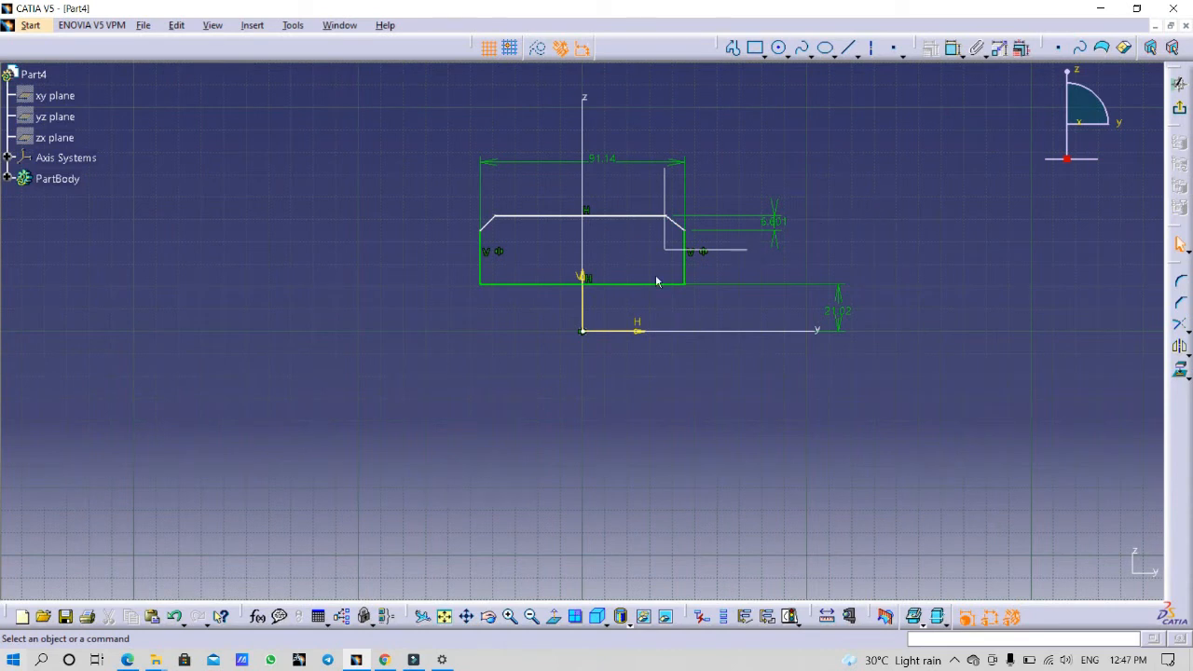
mouse_move(621, 220)
left_mouse_down()
mouse_move(608, 215)
mouse_move(625, 215)
left_mouse_up()
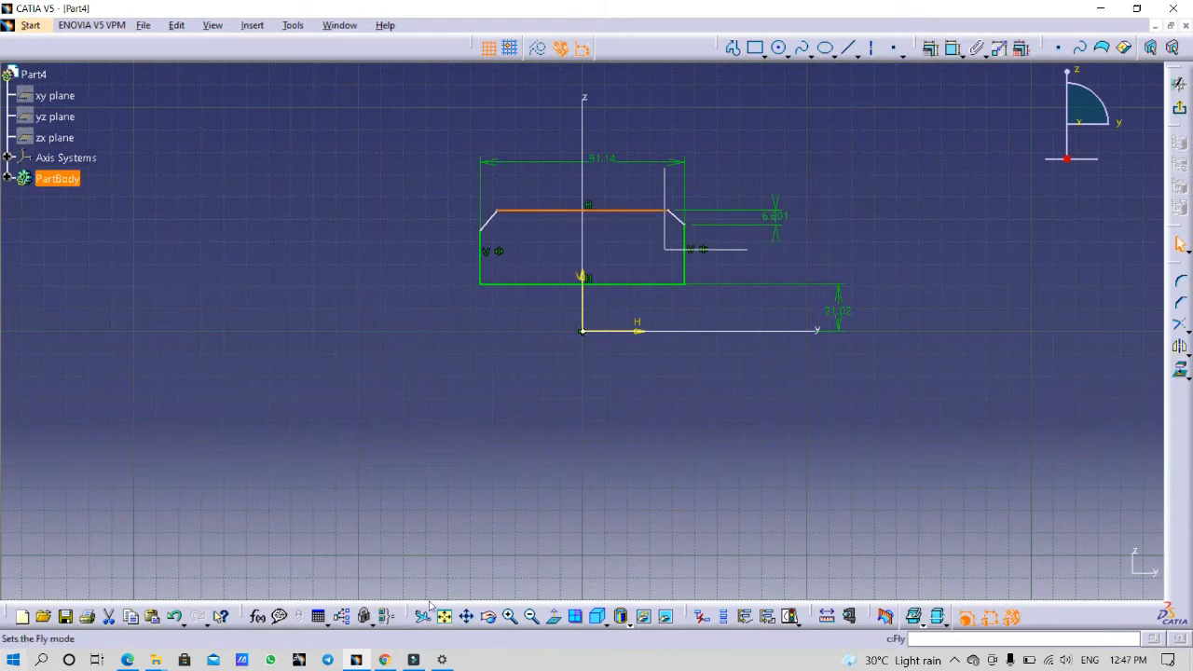
Check the Guide Bush drawing in the browser and return to CATIA.
left_click(384, 660)
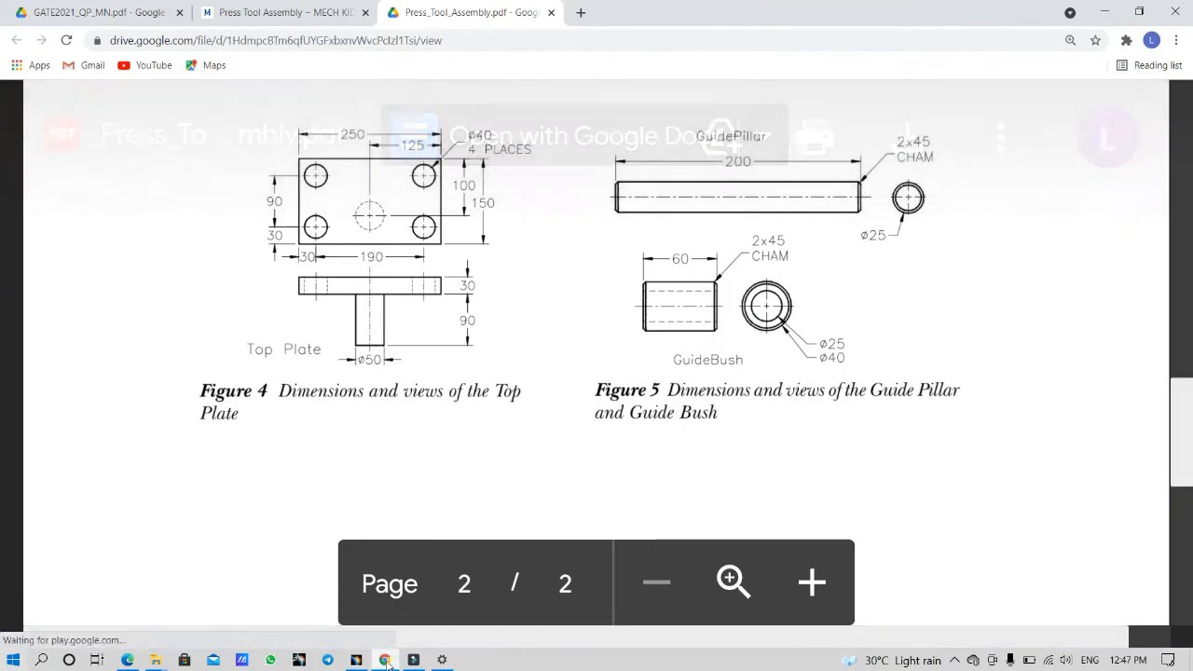
left_click(413, 659)
left_click(914, 74)
left_click(953, 48)
left_click(496, 224)
left_click(514, 282)
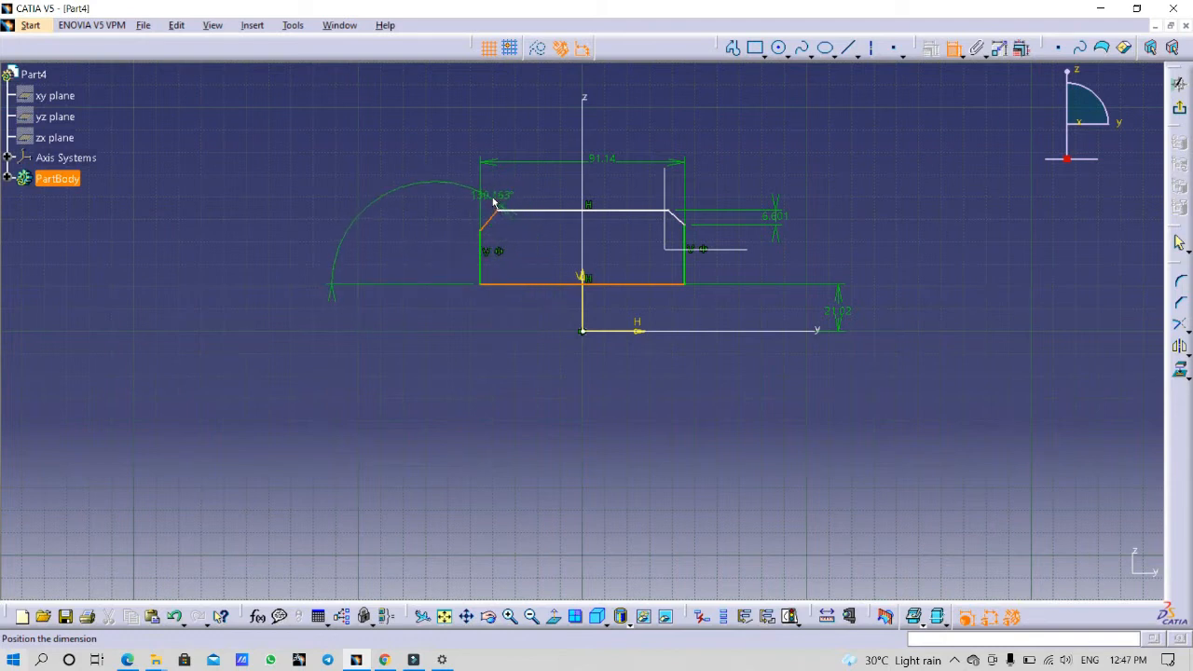
left_click(494, 201)
Dimension the angle between the upper left bevel and the top edge, and shift the top edge slightly.
left_click(950, 49)
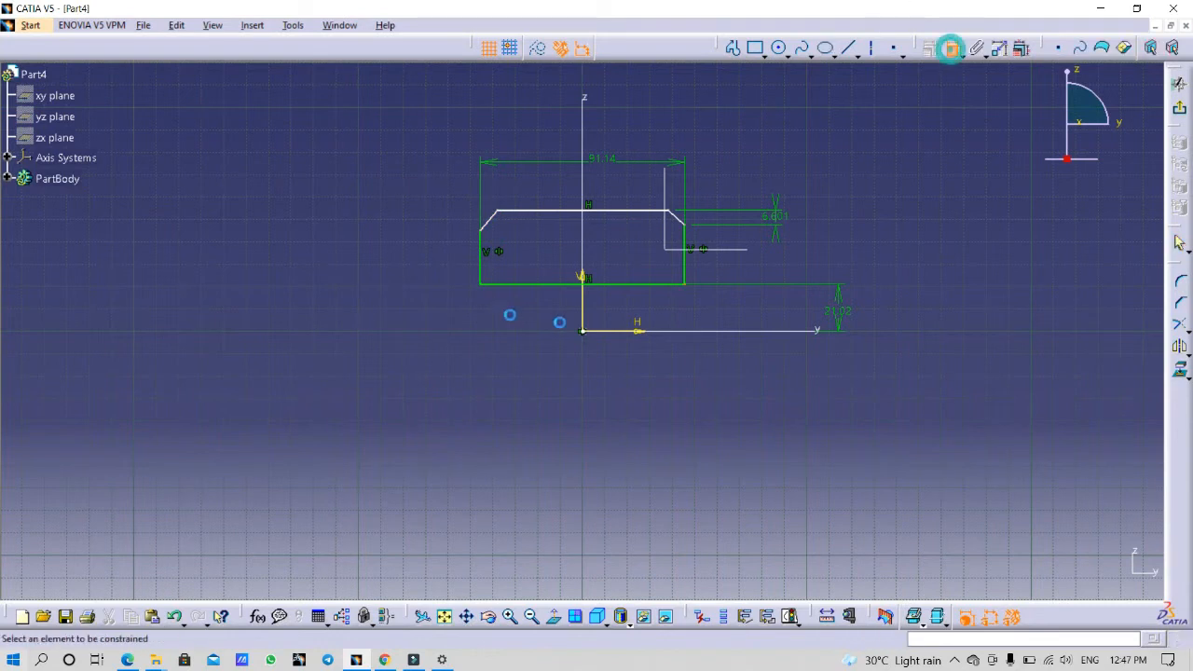
left_click(488, 220)
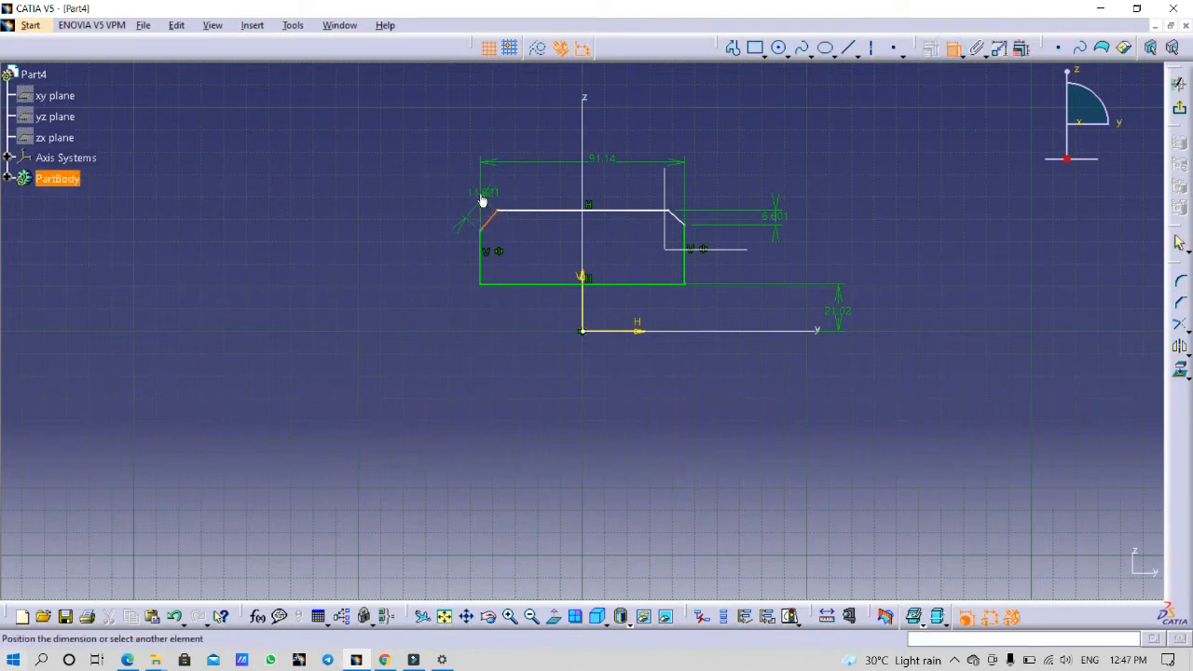
left_click(529, 213)
left_click(546, 192)
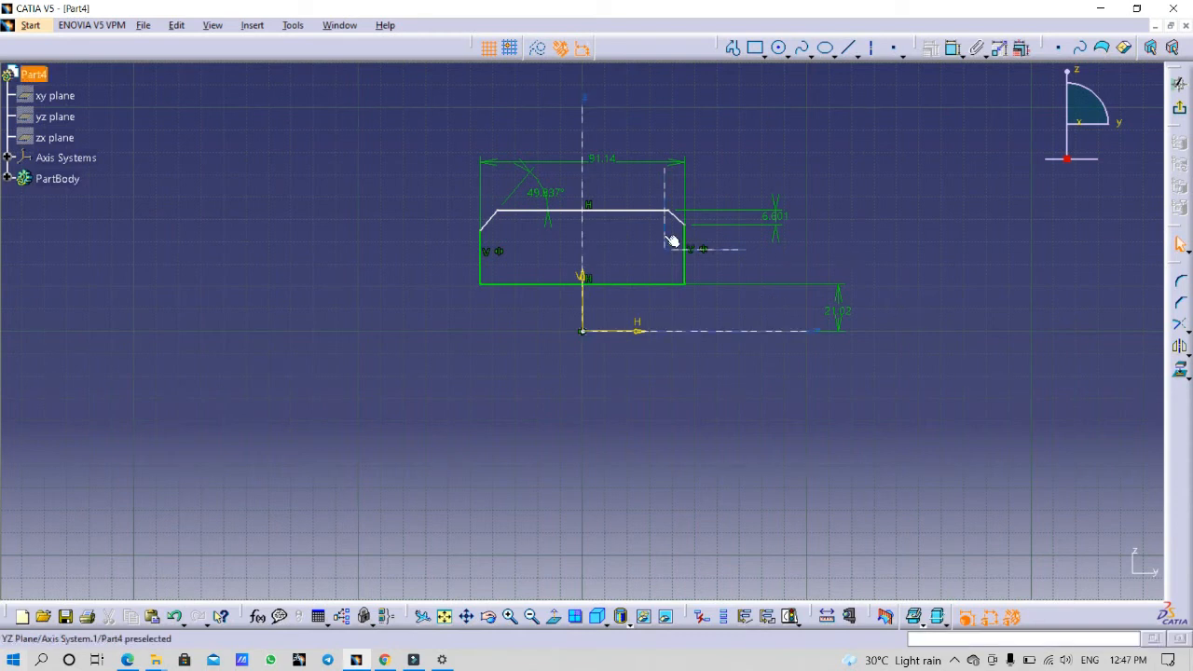
mouse_move(660, 213)
left_mouse_down()
mouse_move(607, 216)
mouse_move(637, 205)
left_mouse_up()
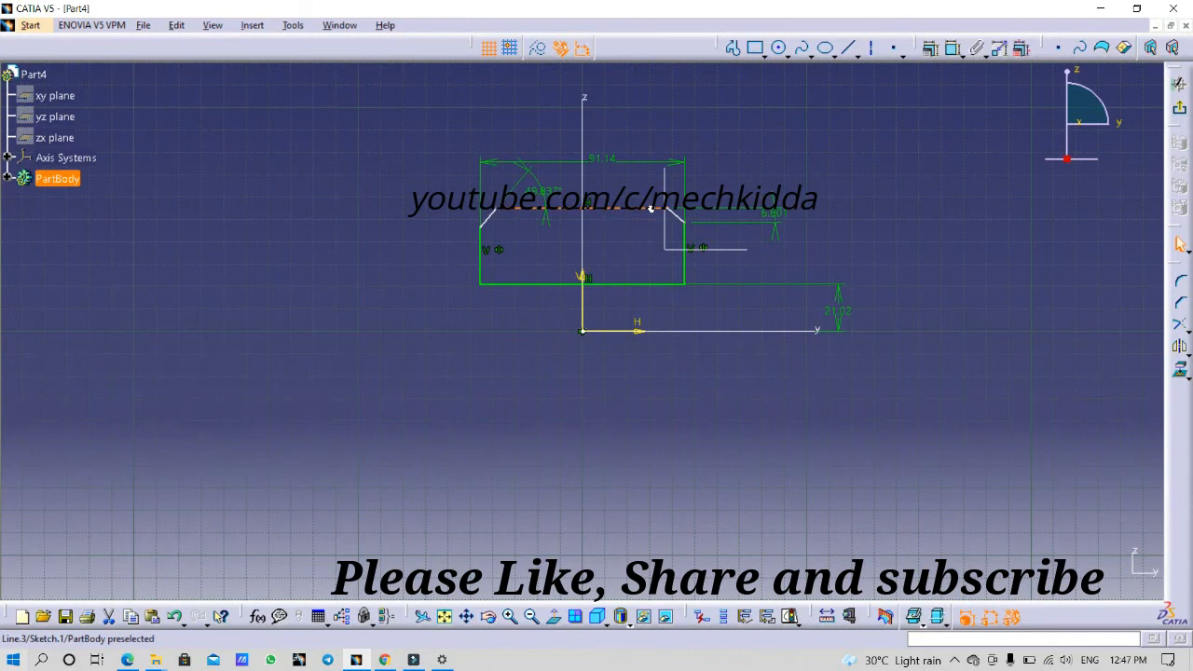
Dimension the angle between the upper right bevel and the top edge, and nudge the top edge sideways.
left_click(889, 152)
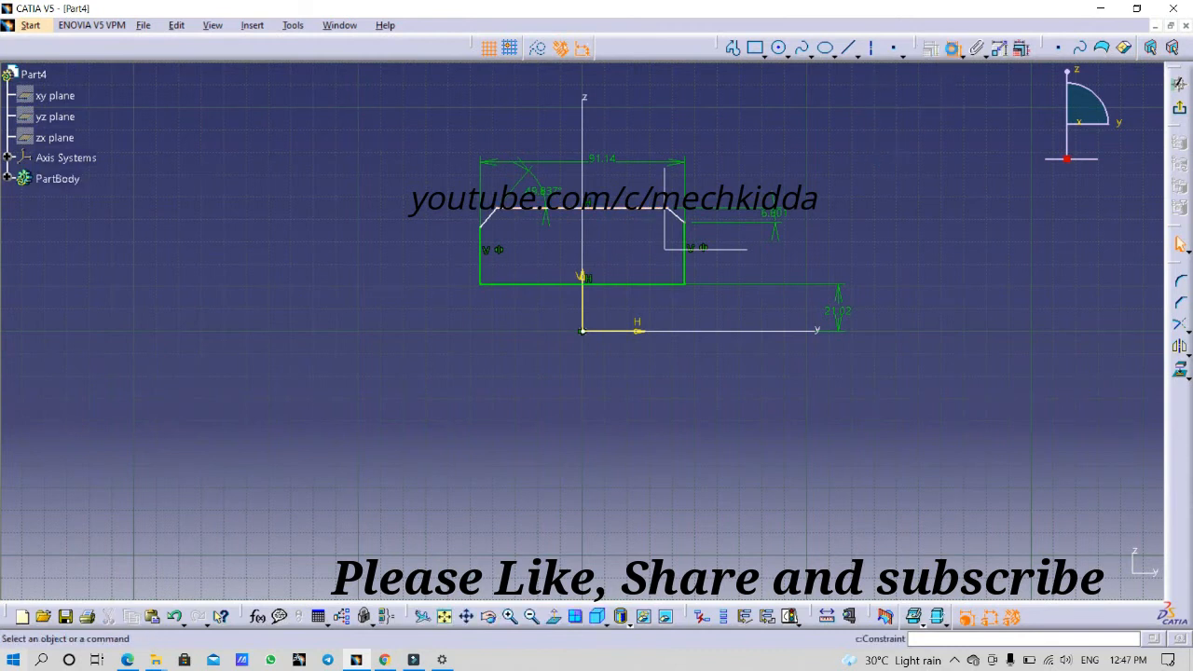
left_click(952, 50)
left_click(675, 215)
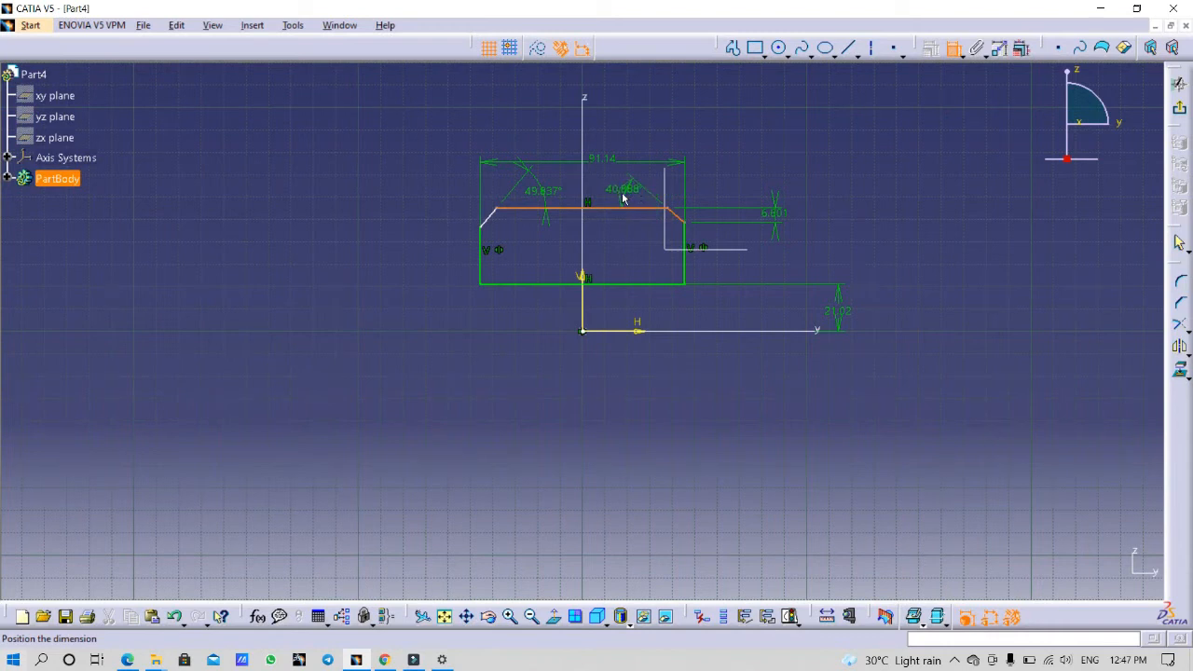
left_click(623, 196)
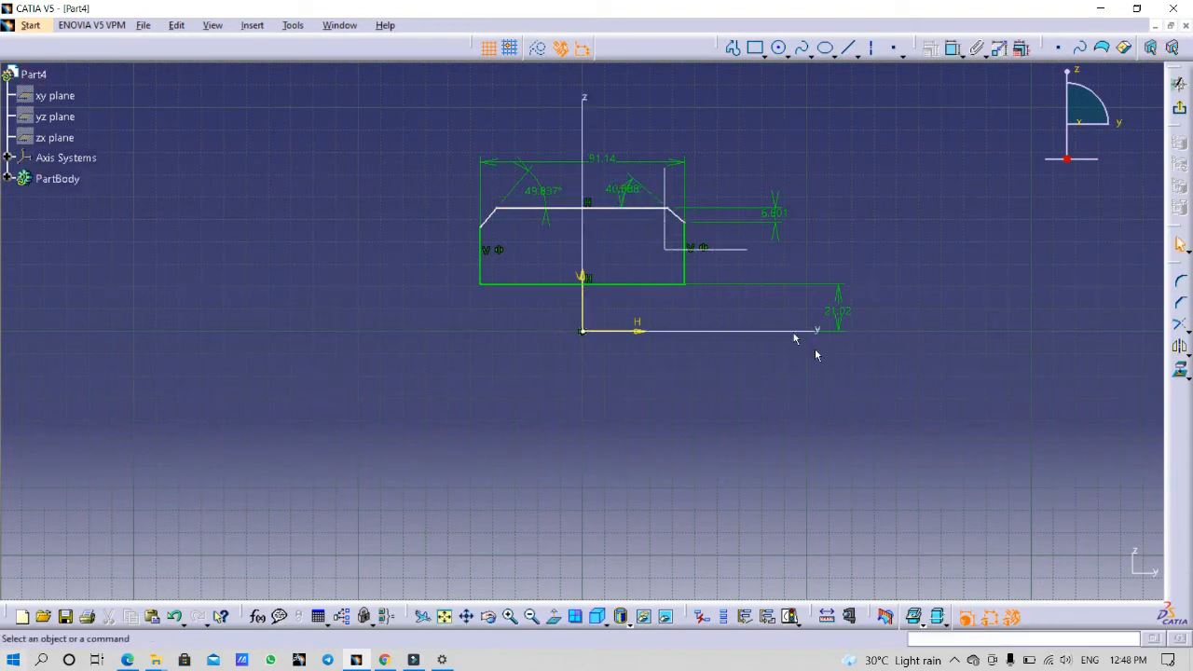
mouse_move(592, 207)
left_mouse_down()
mouse_move(599, 183)
mouse_move(599, 208)
left_mouse_up()
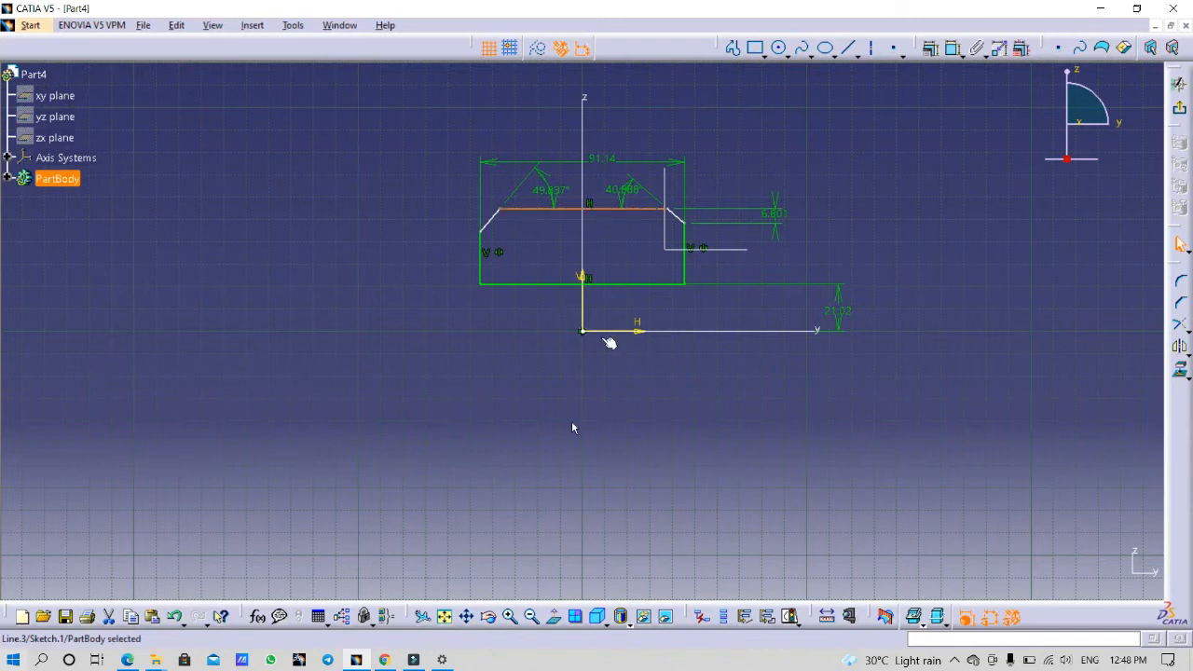
Check the Guide Bush drawing in the browser, return to CATIA and dimension the top edge's distance from the horizontal axis.
left_click(384, 660)
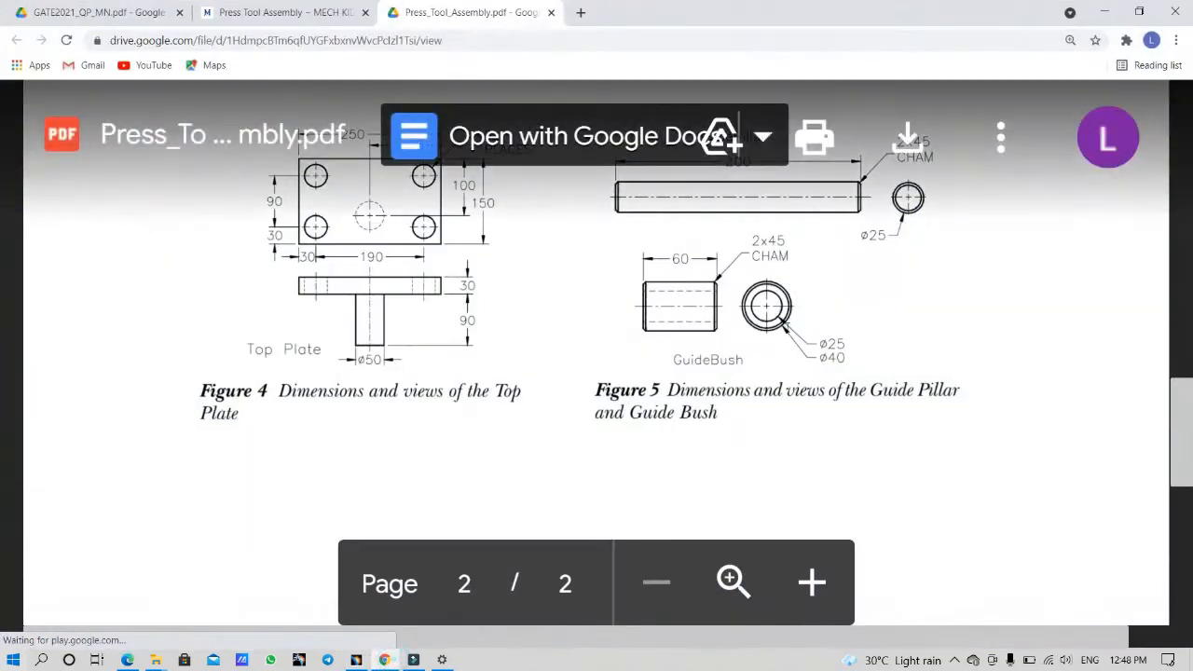
left_click(1104, 12)
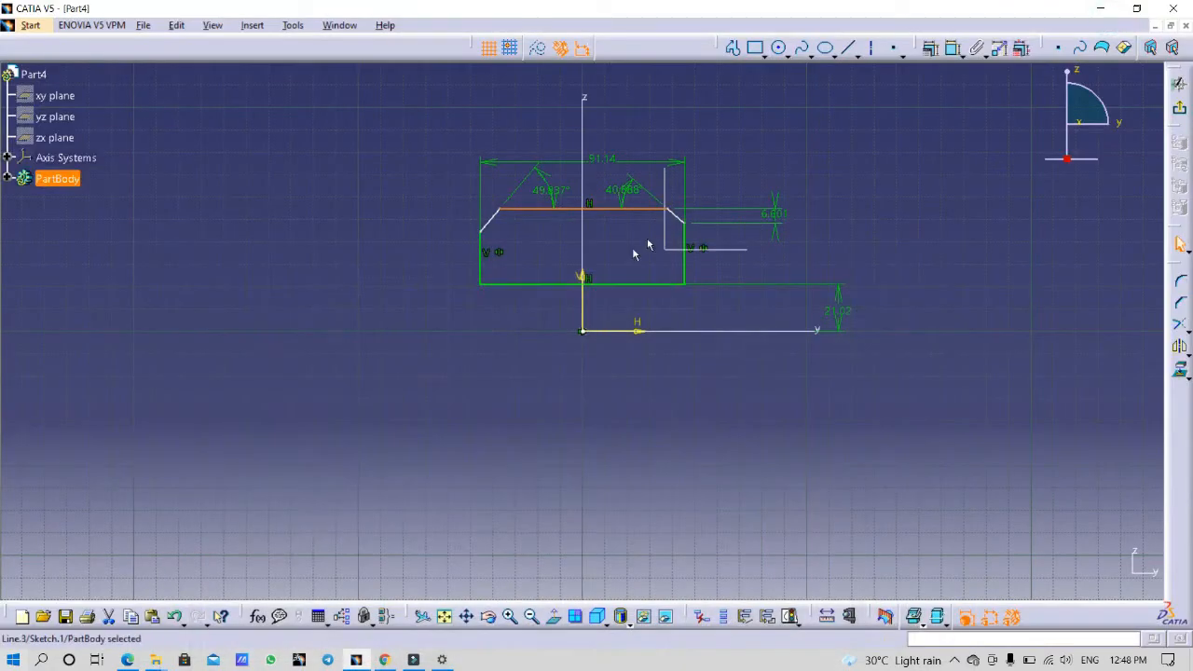
left_click(929, 188)
left_click(952, 48)
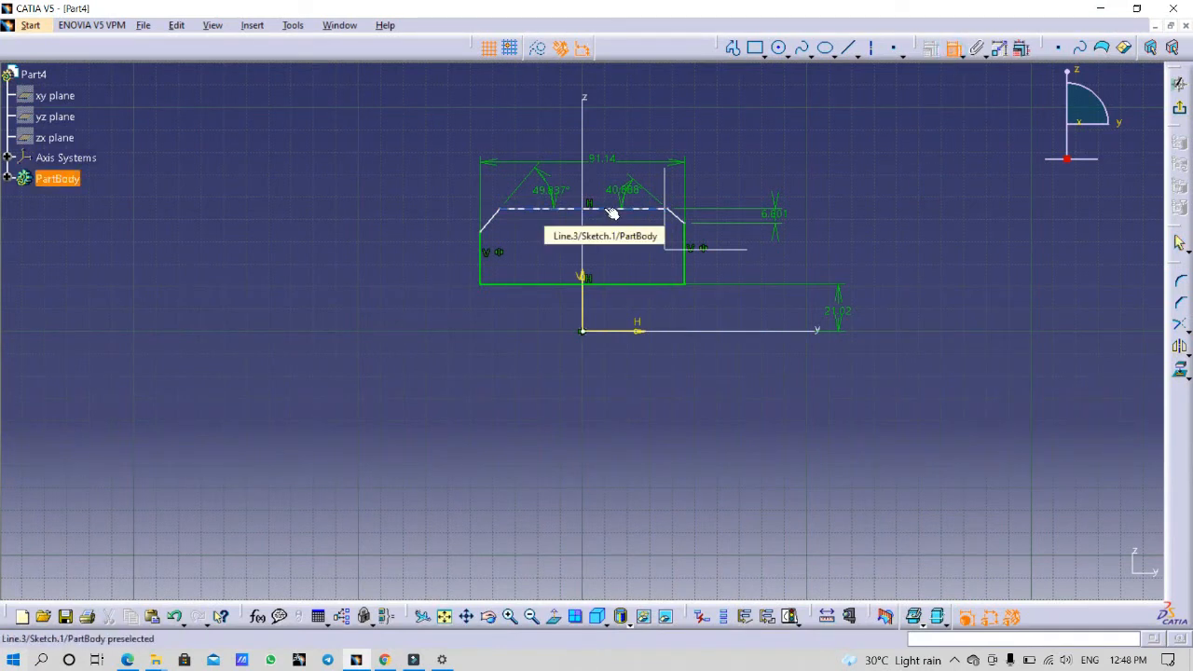
left_click(610, 213)
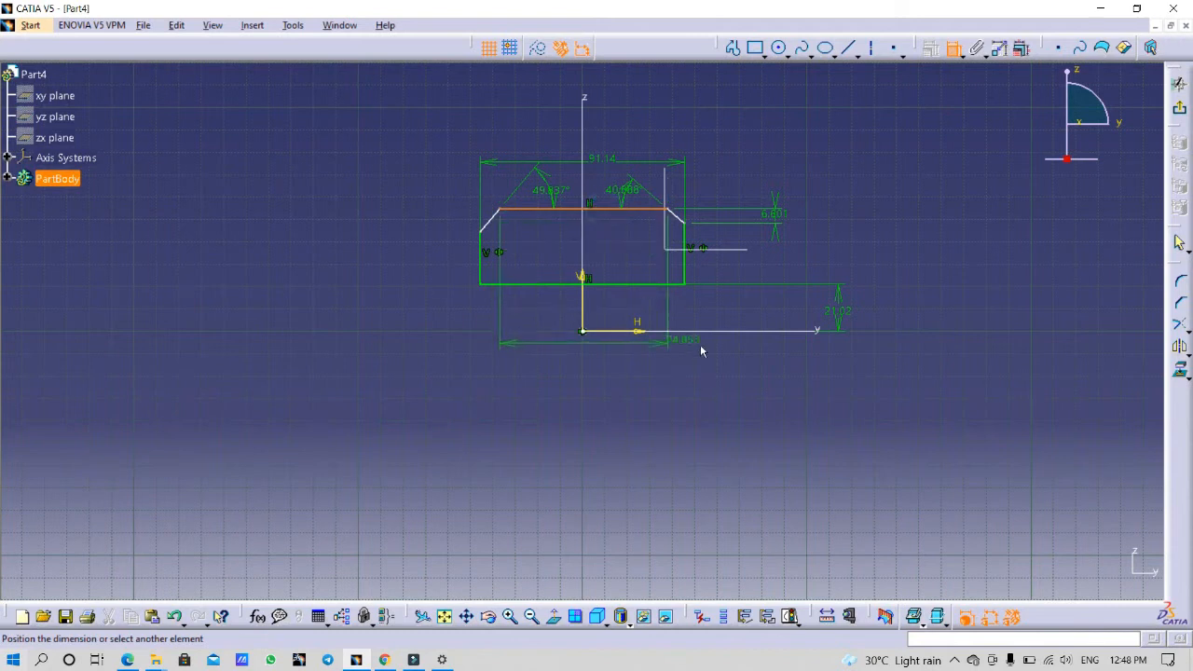
left_click(727, 332)
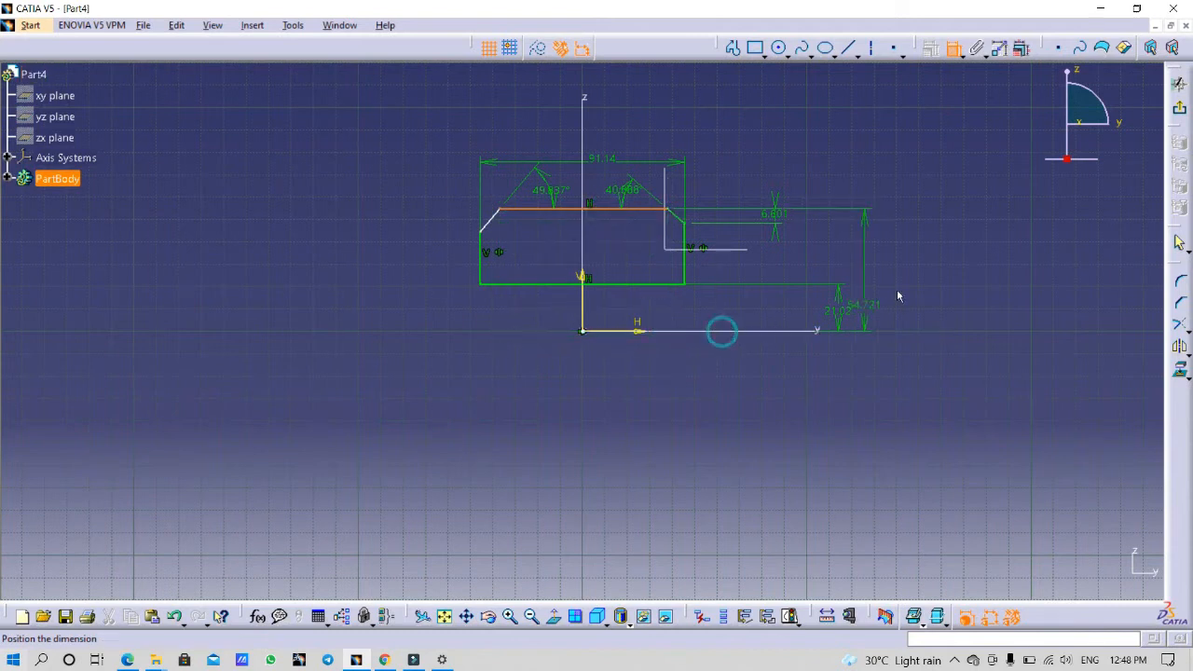
left_click(897, 278)
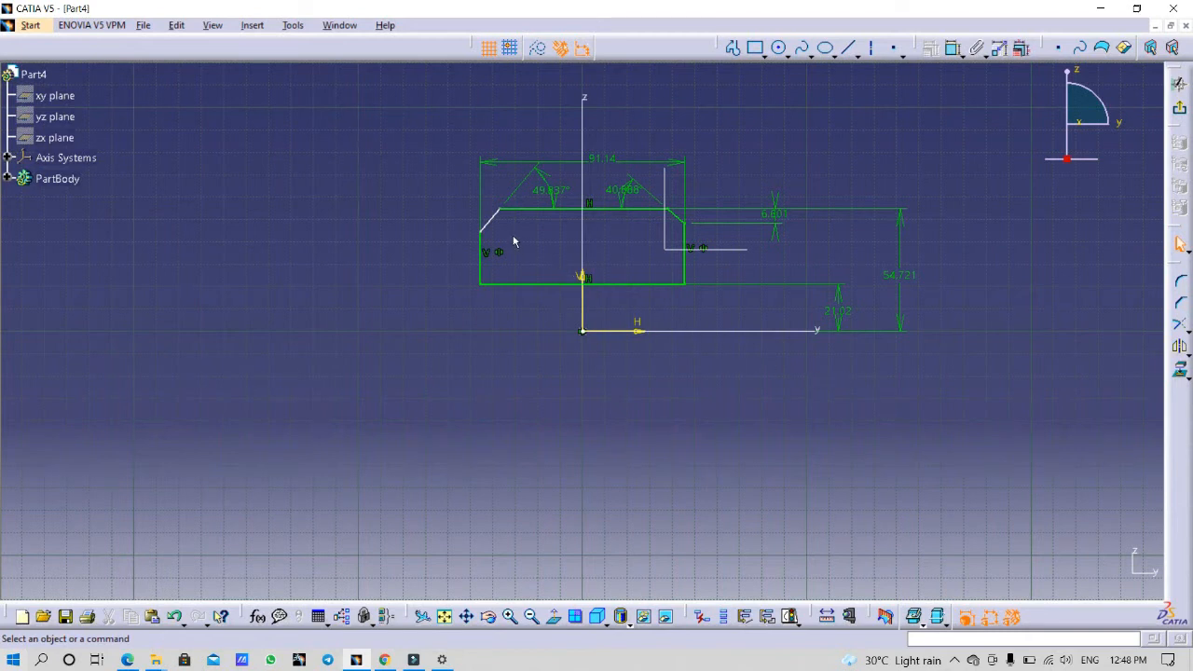
Shift the upper left bevel slightly and dimension its vertical height, placing the dimension left of the profile.
left_click_drag(493, 217, 489, 214)
left_click(953, 49)
left_click(486, 218)
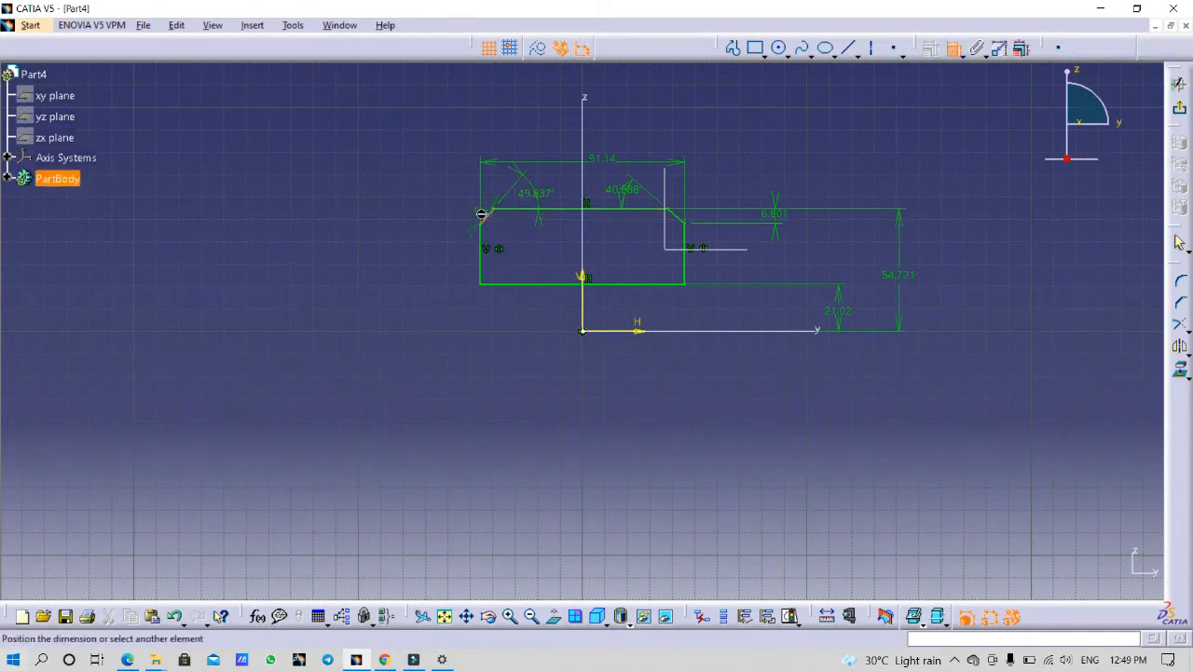
right_click(319, 220)
left_click(375, 279)
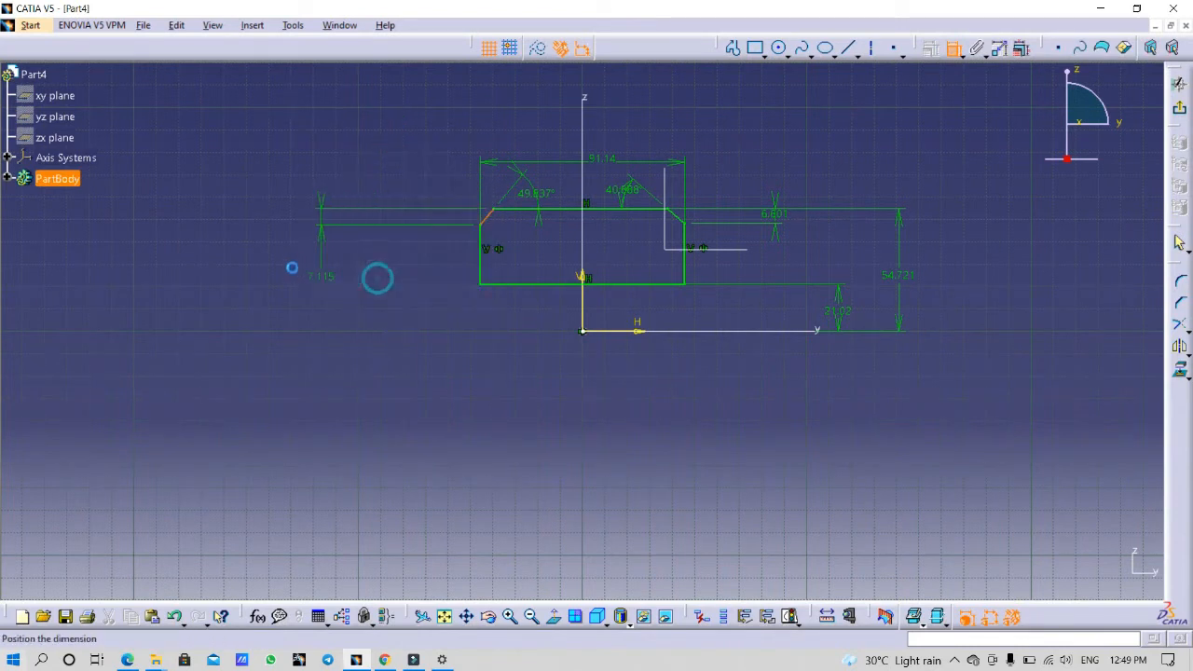
left_click(267, 214)
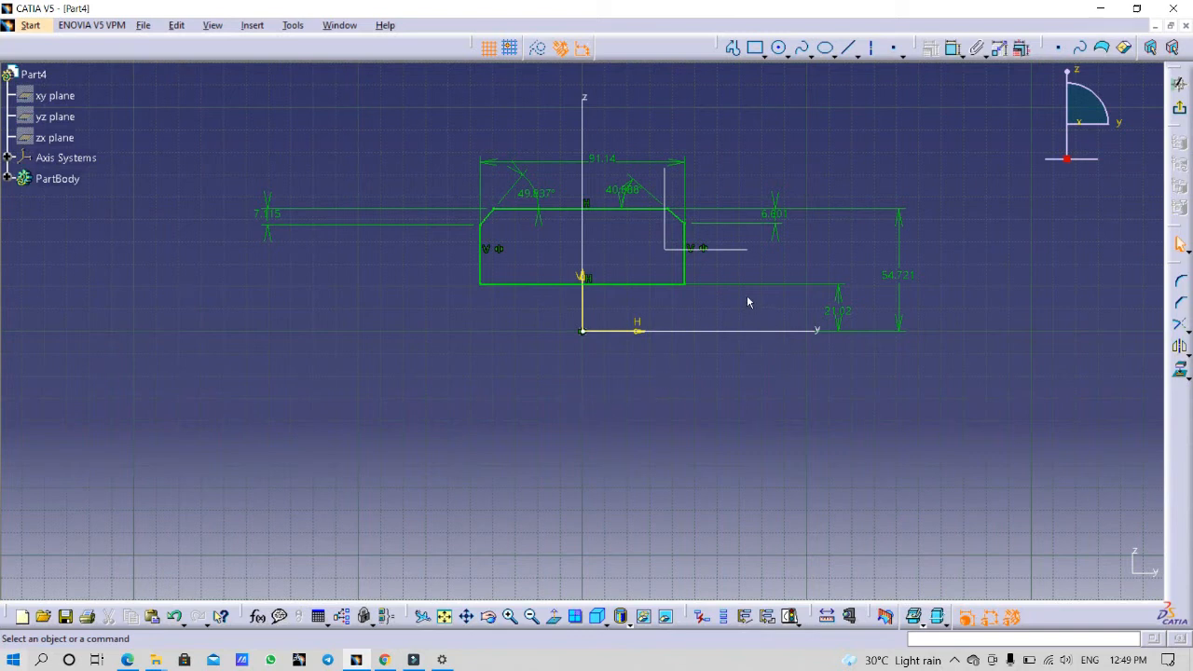
Edit all sketch constraints together, setting the left bevel's height to 2 mm and the top edge's offset from the axis to 20 mm.
left_click(1023, 51)
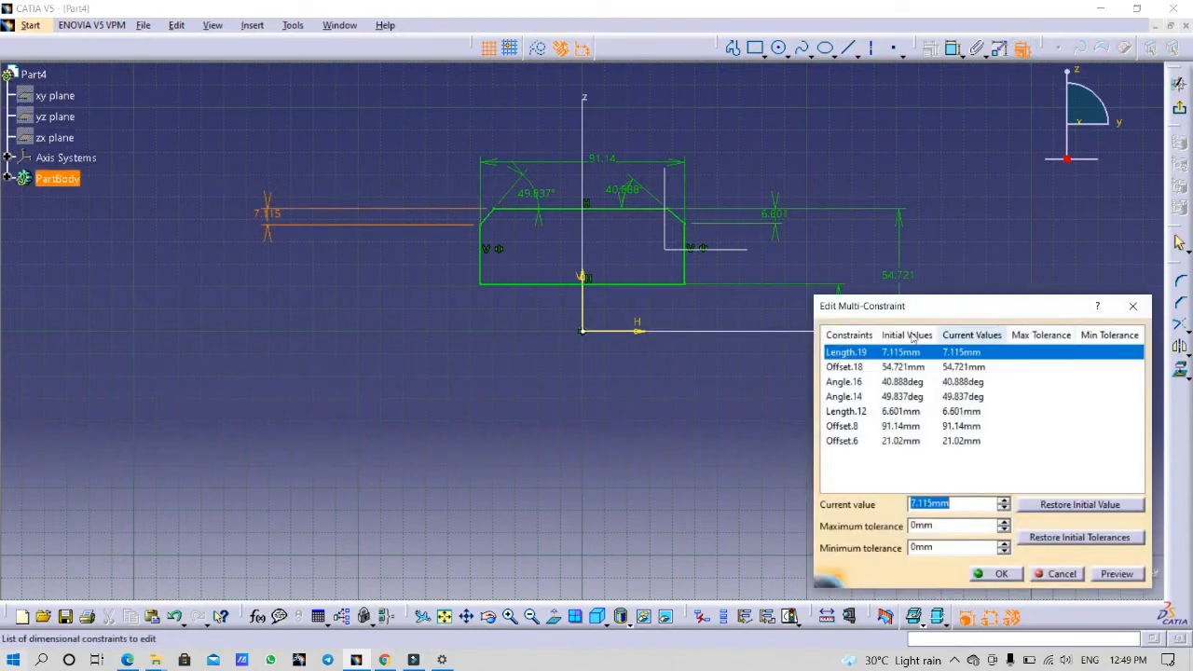
middle_click_drag(678, 316, 504, 317)
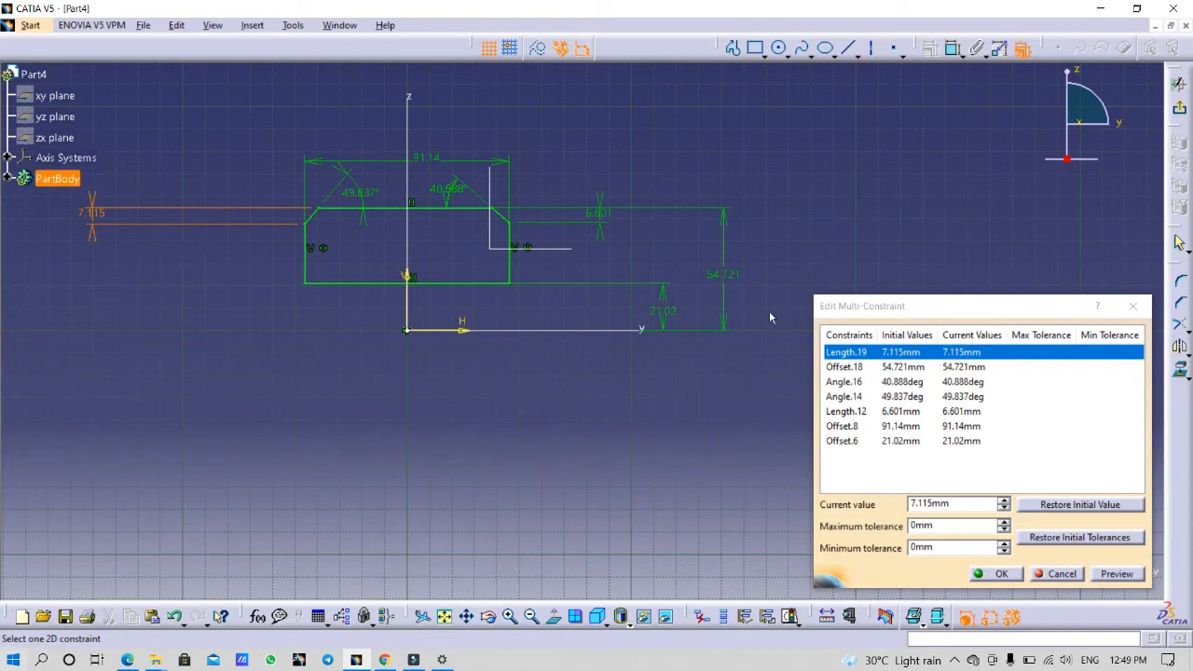
left_click(960, 503)
type("2")
left_click(945, 367)
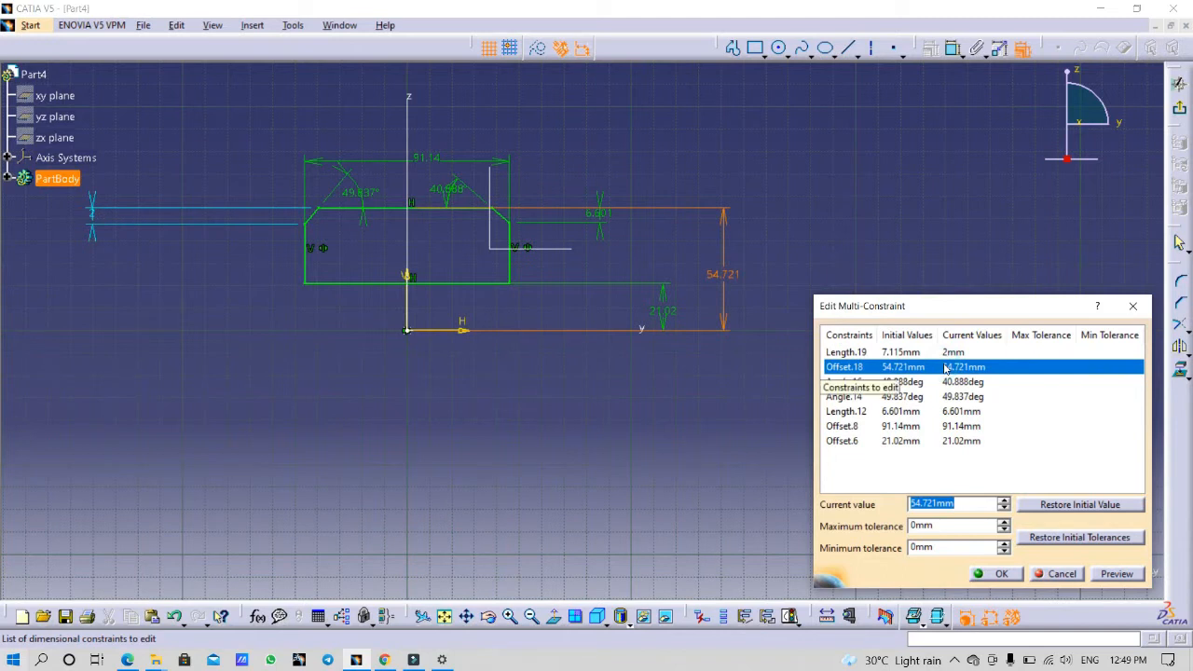
type("20")
Set the angles of both the right and left bevels to 45 degrees in the multi-constraint edit.
left_click(918, 382)
type("45")
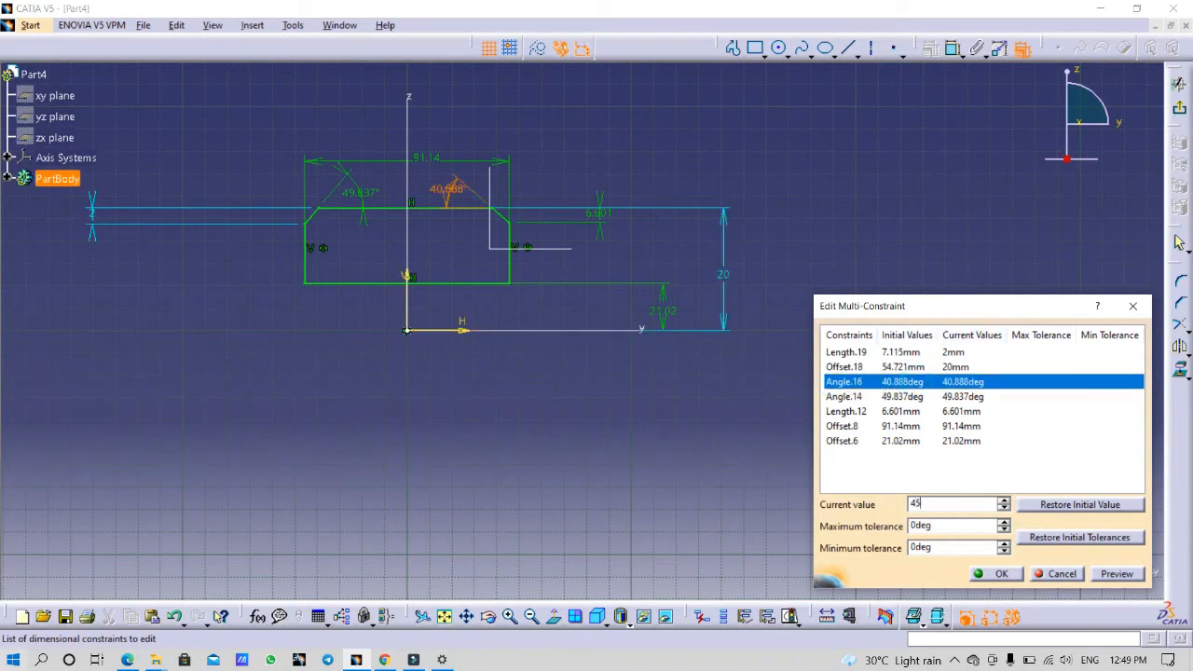
left_click(907, 396)
type("4")
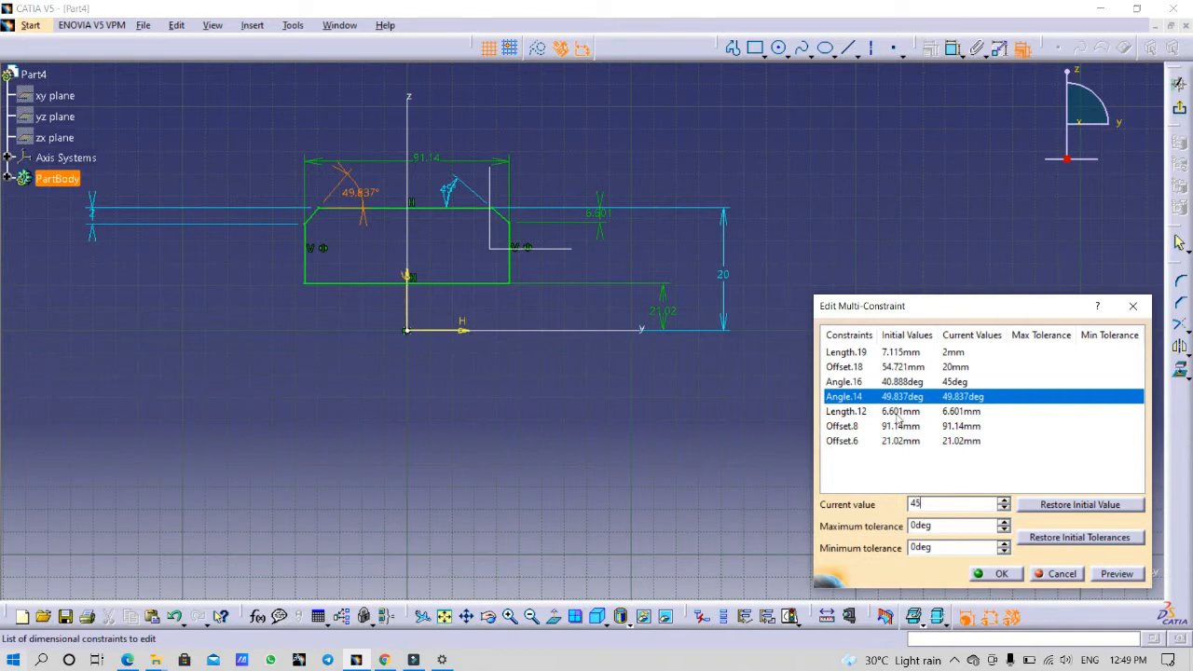
Set the right chamfer's height to 2 mm, the profile's overall length to 60 mm and its lower edge's offset from the axis to 25/2 mm.
left_click(902, 411)
type("2")
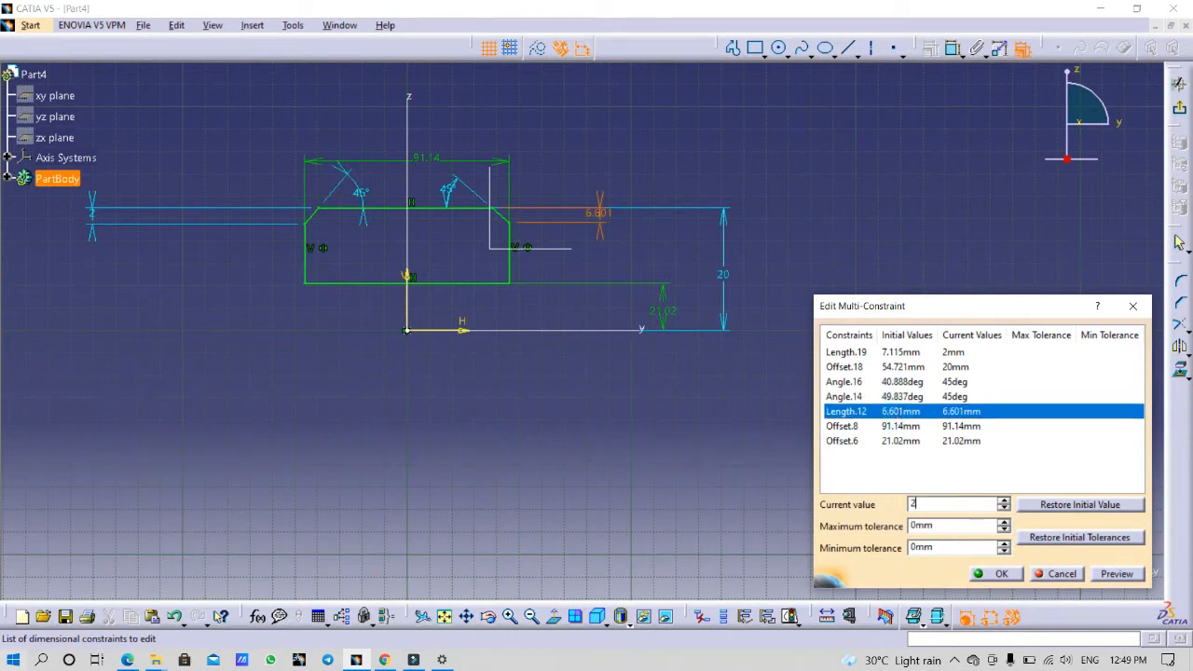
left_click(888, 427)
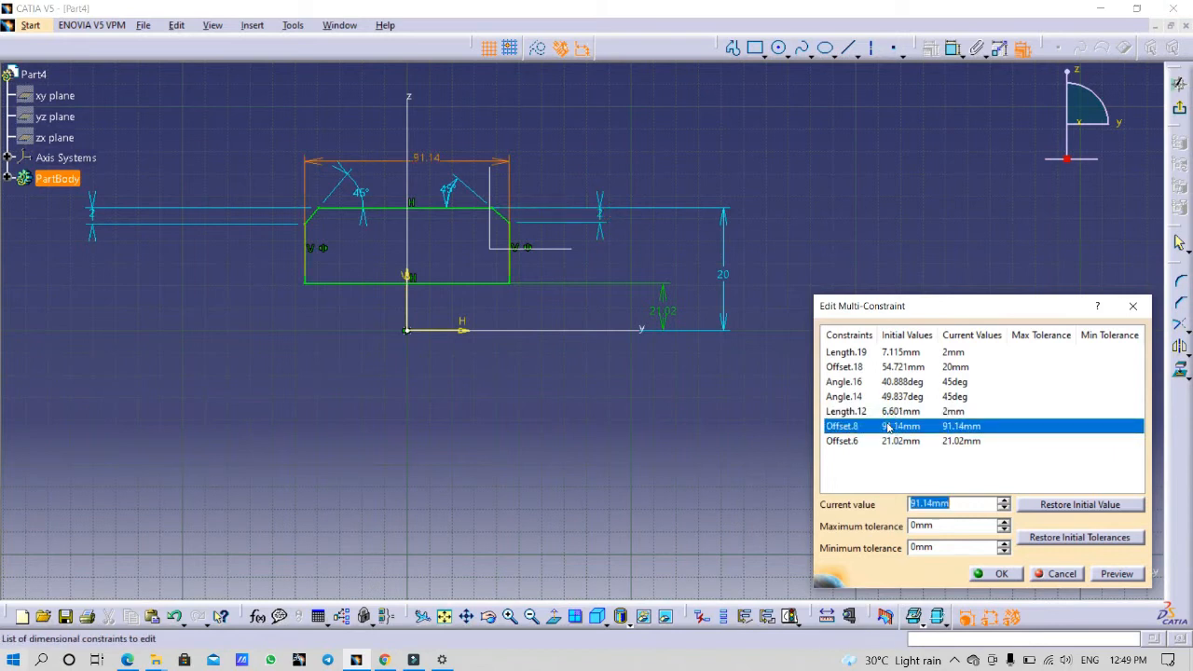
type("60")
left_click(909, 444)
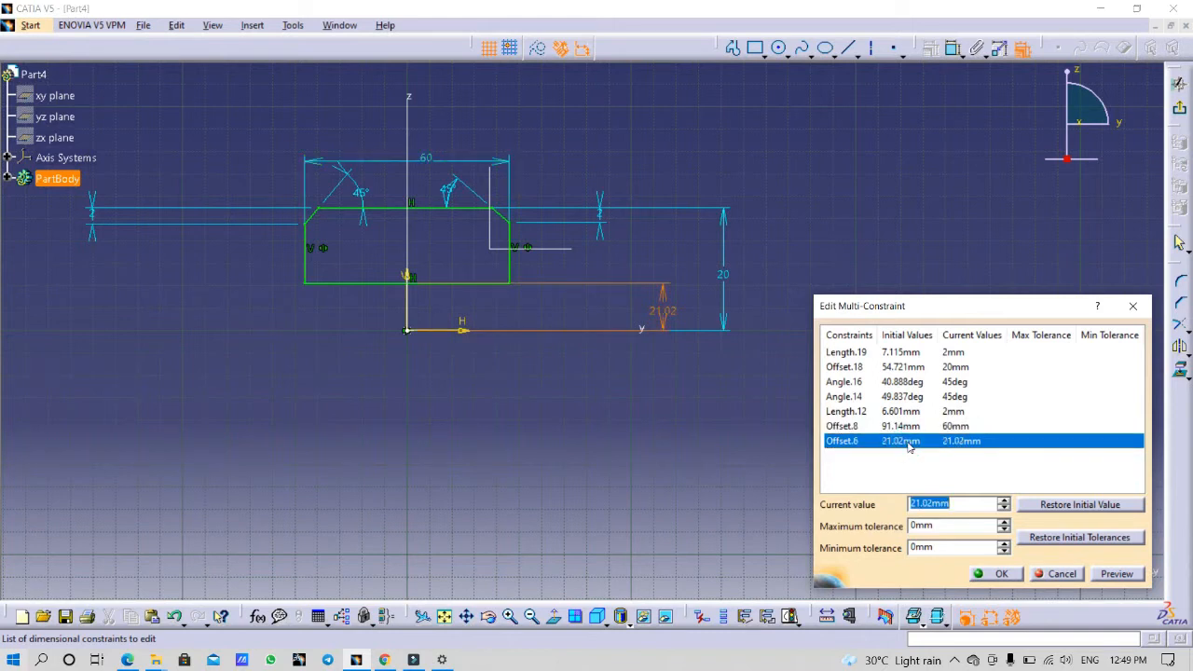
type("25/2")
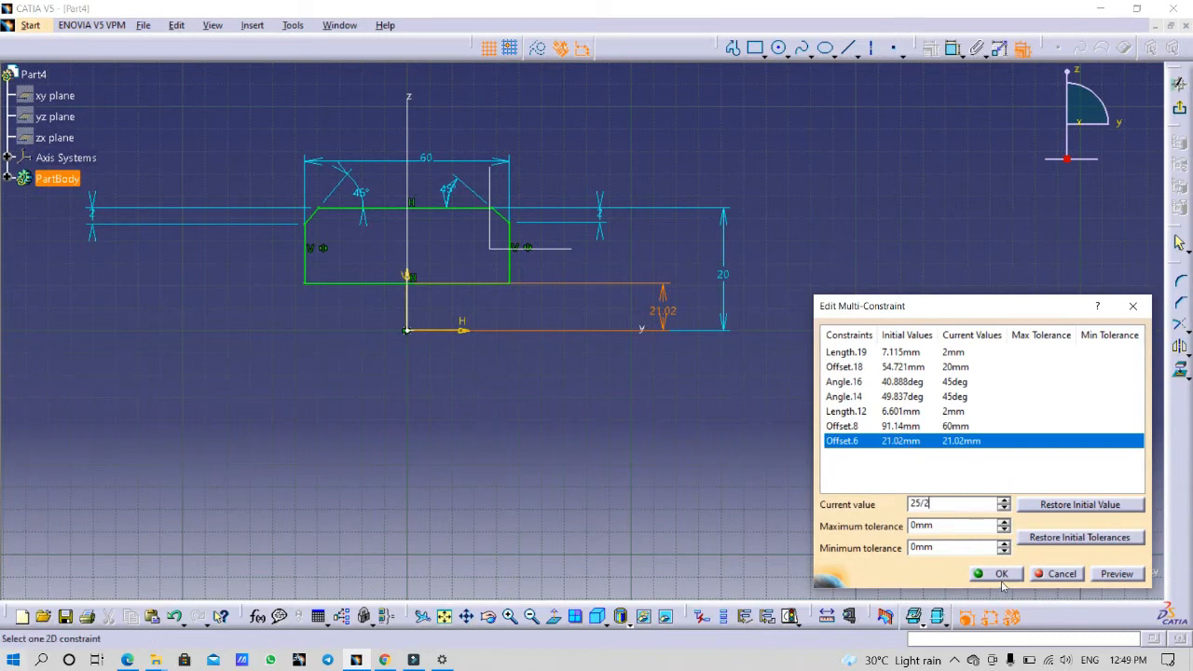
left_click(1116, 574)
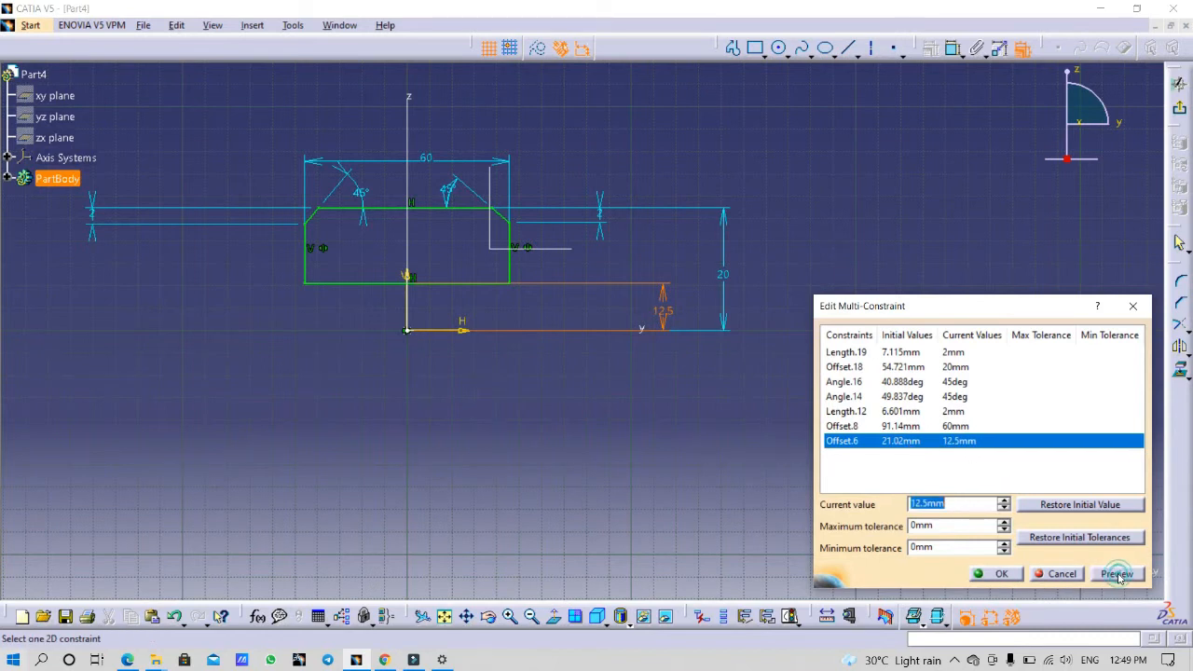
left_click(996, 576)
Finish the sketch and revolve the profile 360 degrees around the Y axis as a Shaft.
mouse_move(580, 243)
middle_mouse_down()
mouse_move(631, 248)
mouse_move(671, 178)
mouse_move(660, 224)
mouse_move(754, 264)
middle_mouse_up()
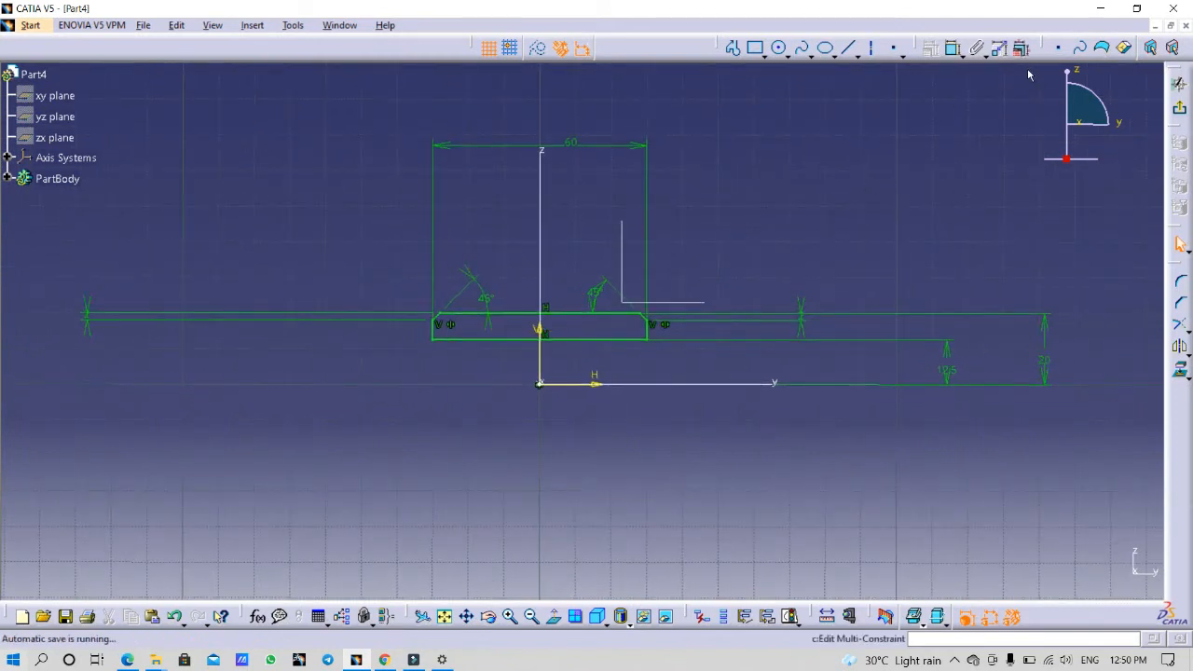
left_click(1177, 107)
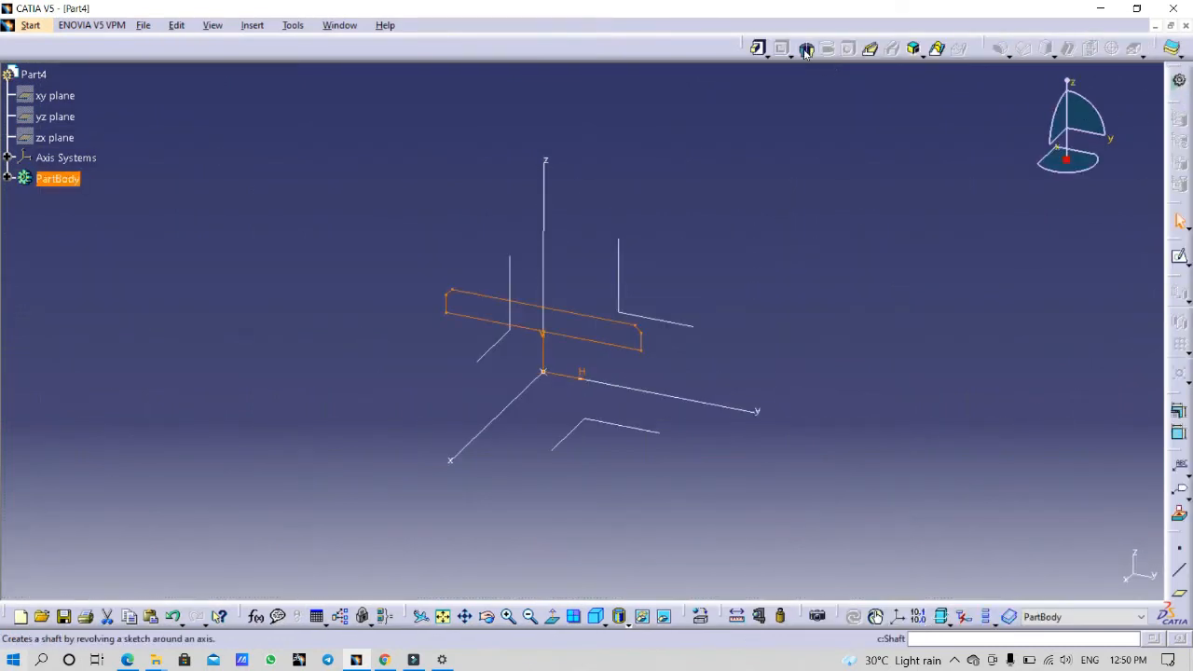
left_click(1178, 321)
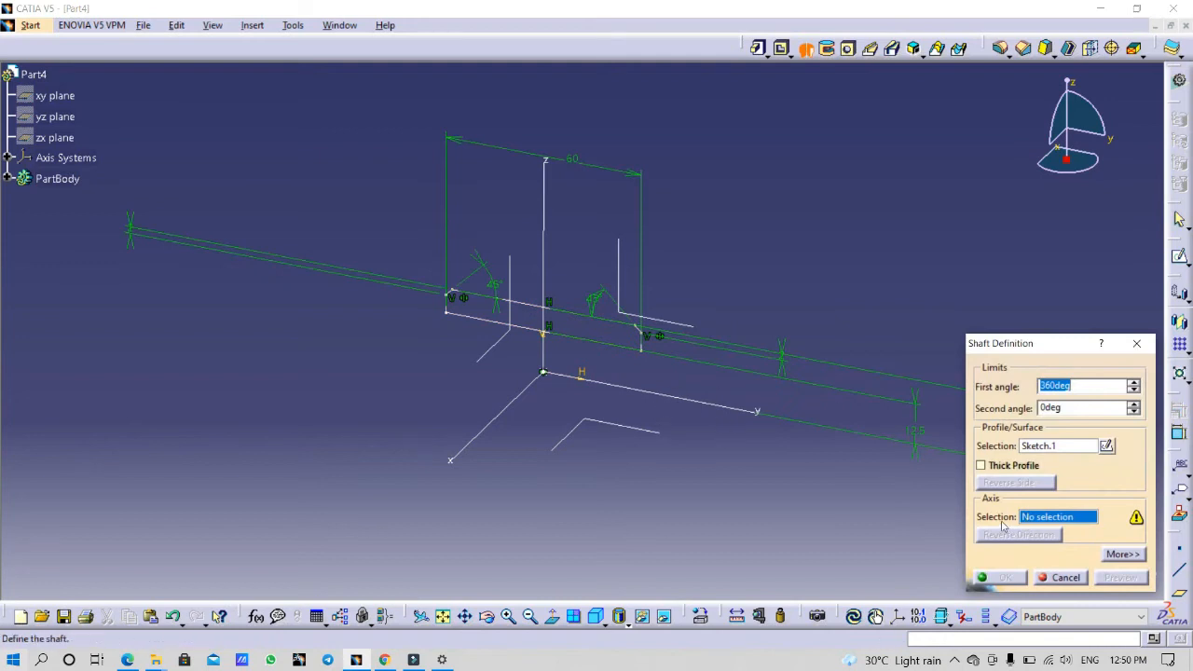
left_click(669, 394)
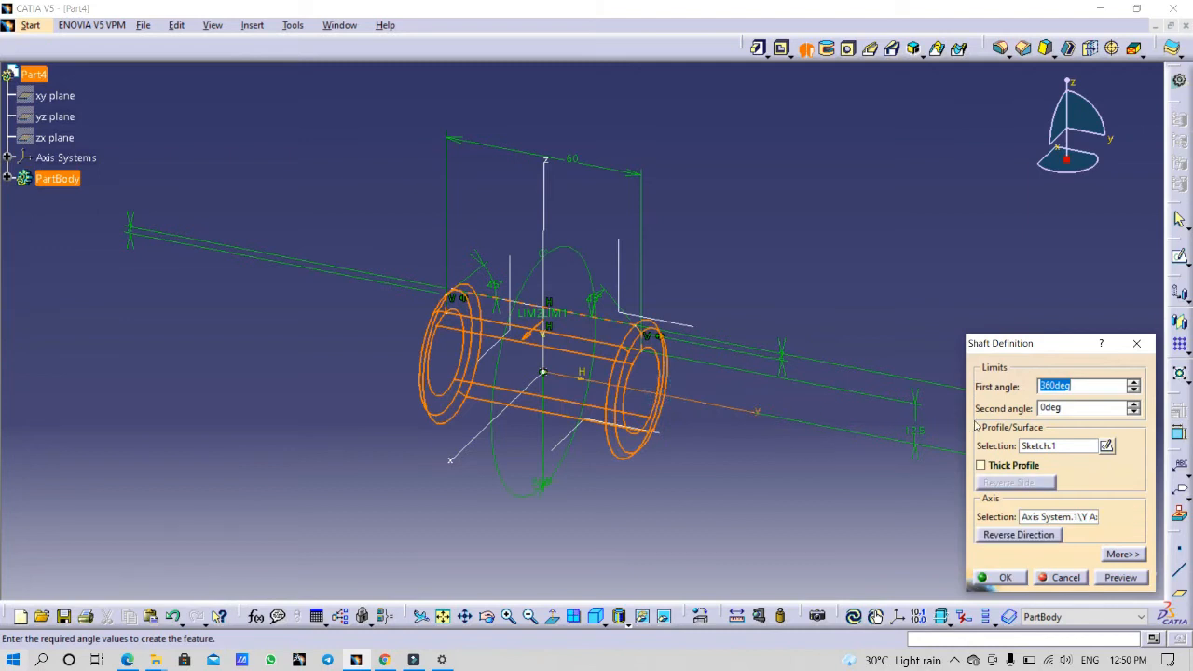
left_click(1008, 581)
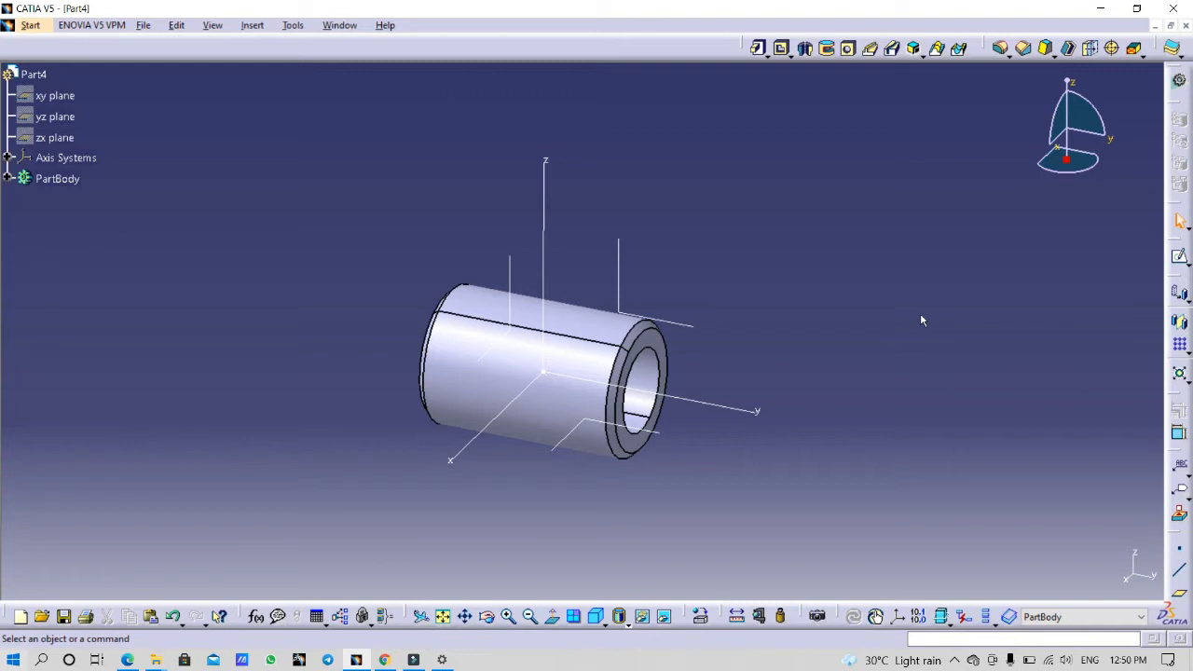
Save the part as bush.CATPart in the presstool folder.
left_click(144, 26)
left_click(178, 126)
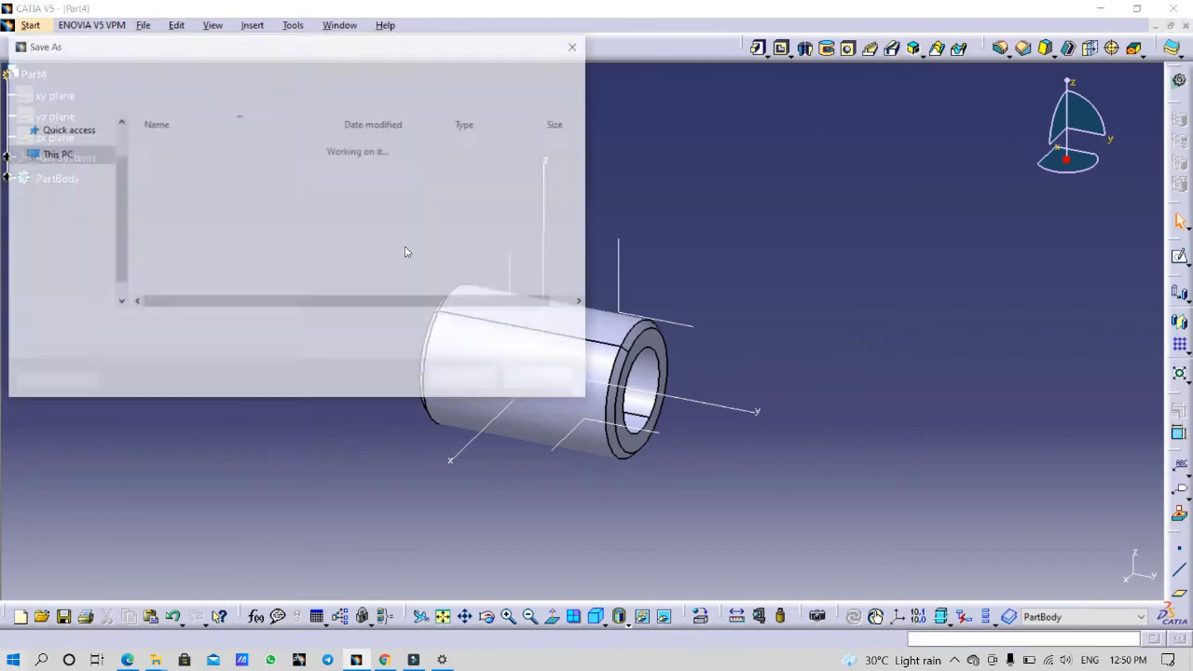
left_click(385, 659)
left_click(385, 660)
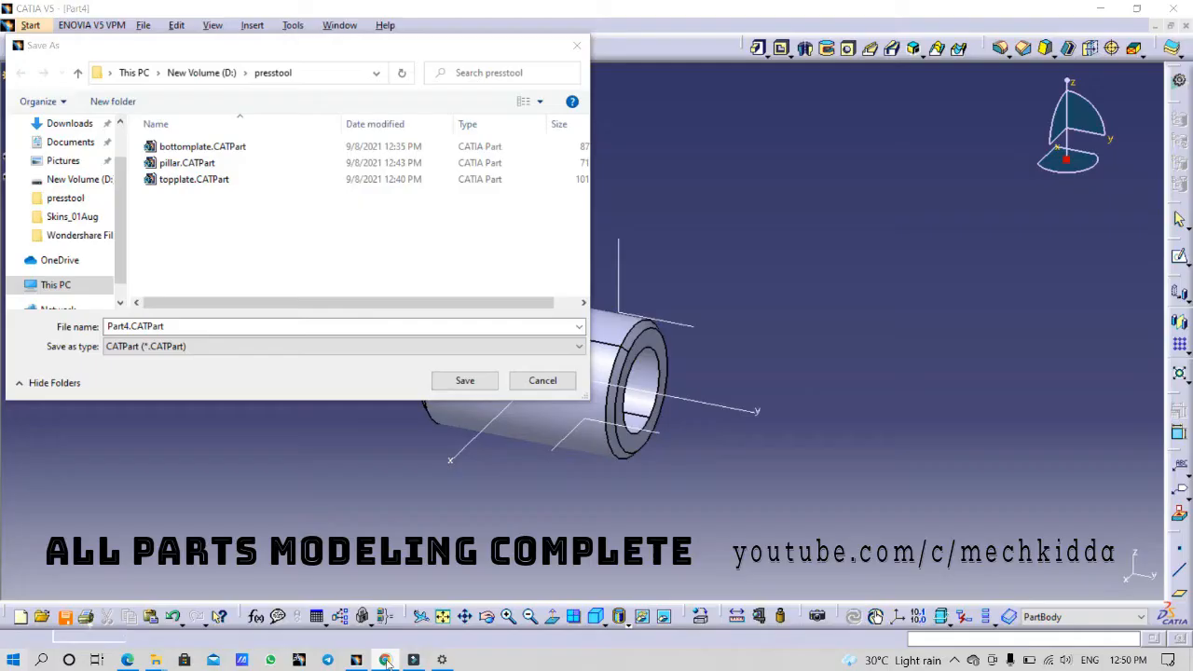
left_click(220, 326)
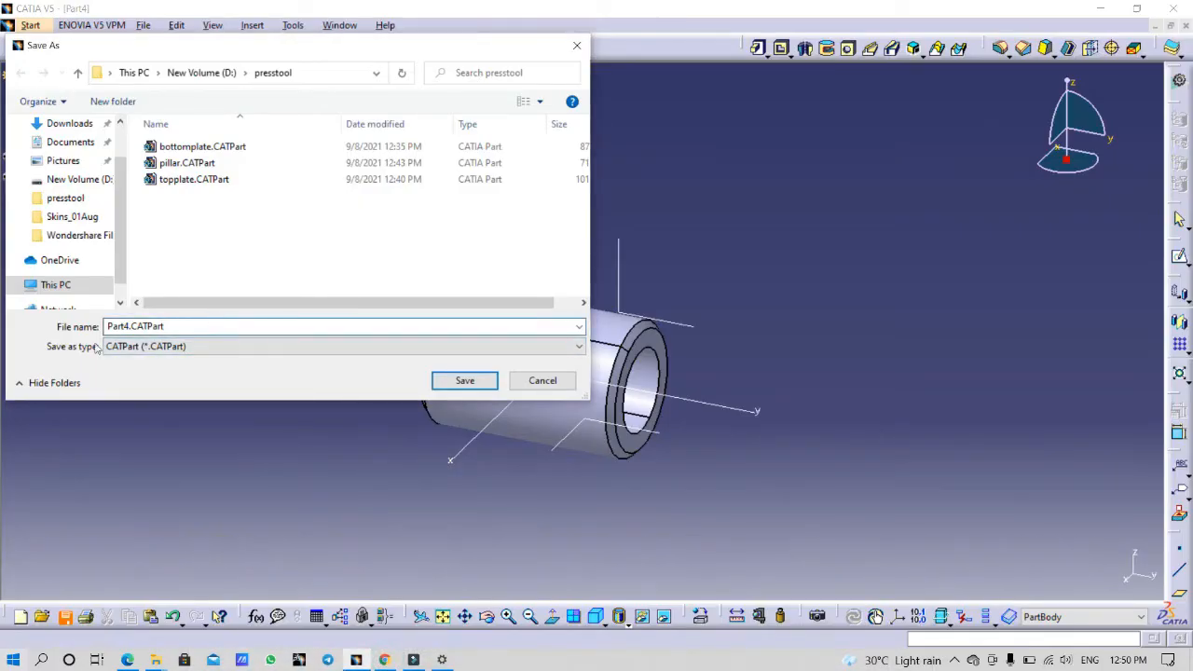
double_click(125, 326)
type("bush")
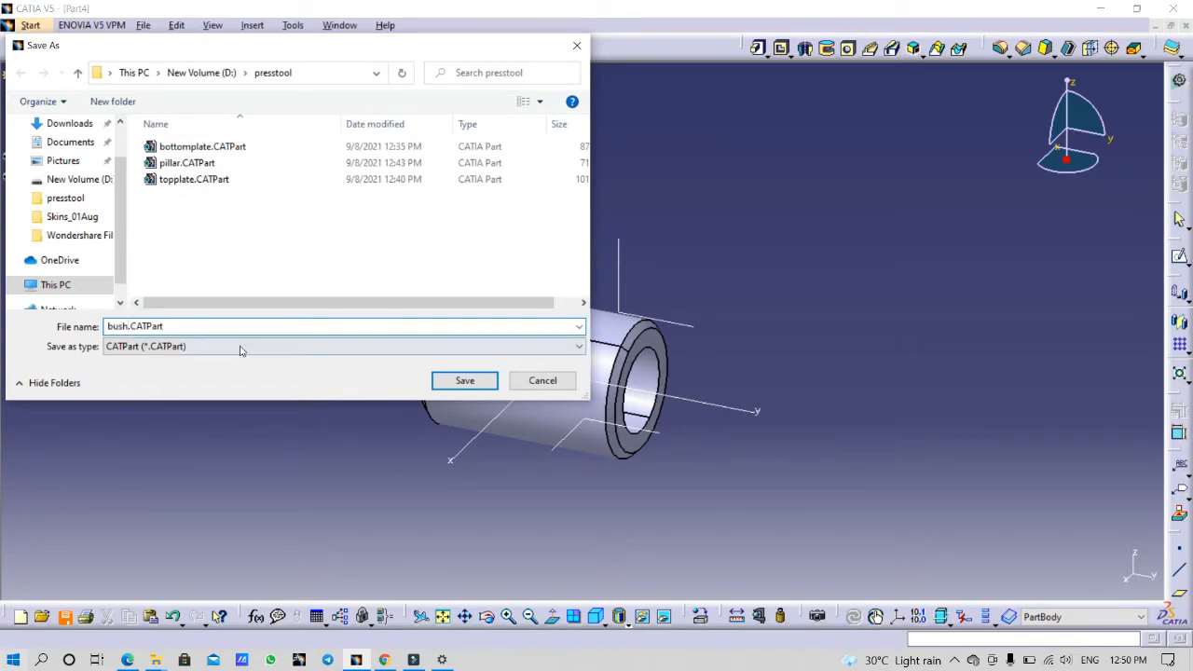
left_click(460, 380)
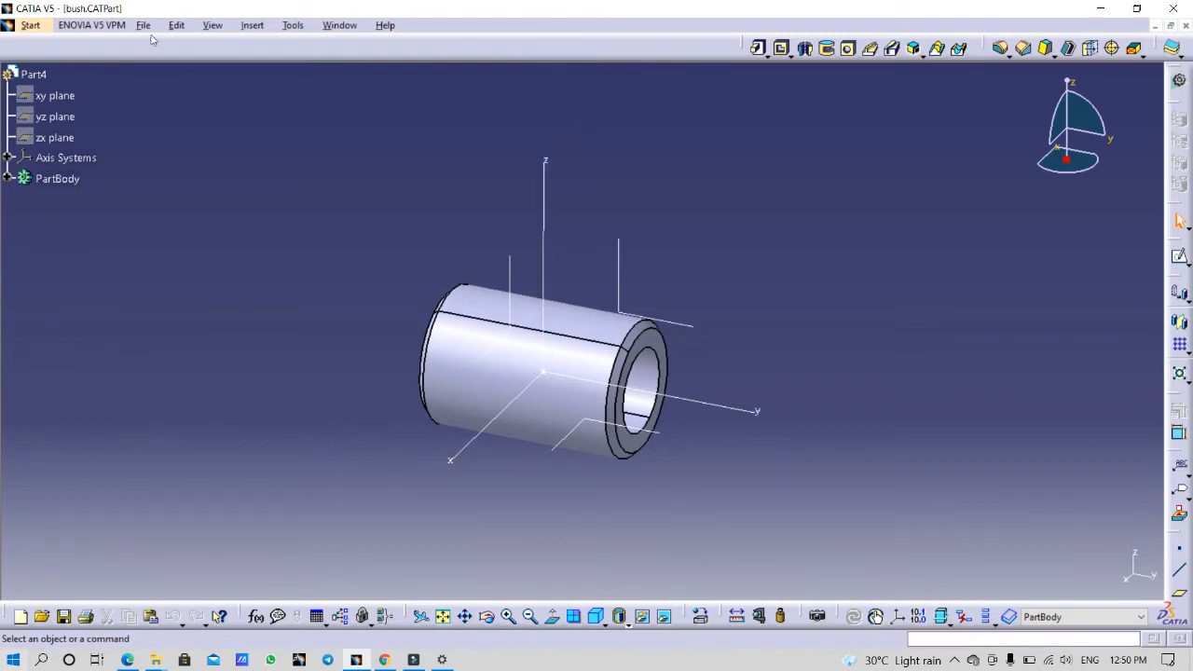
Create a new Assembly Design product and tile all open document windows horizontally.
left_click(30, 25)
mouse_move(84, 64)
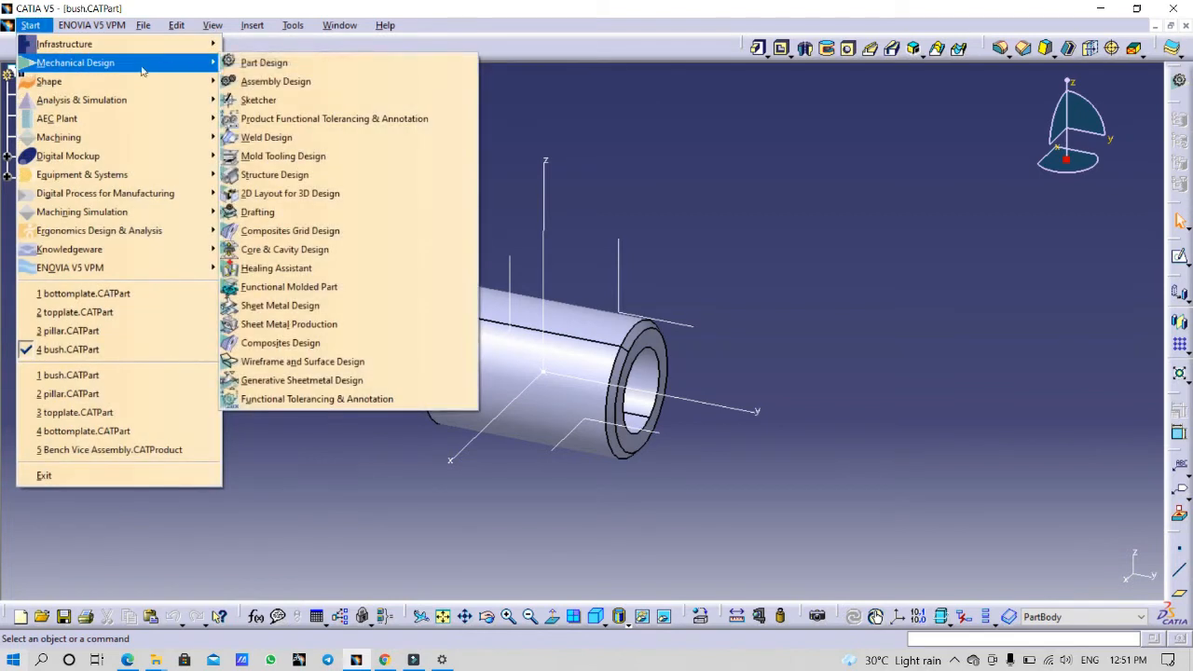
left_click(269, 83)
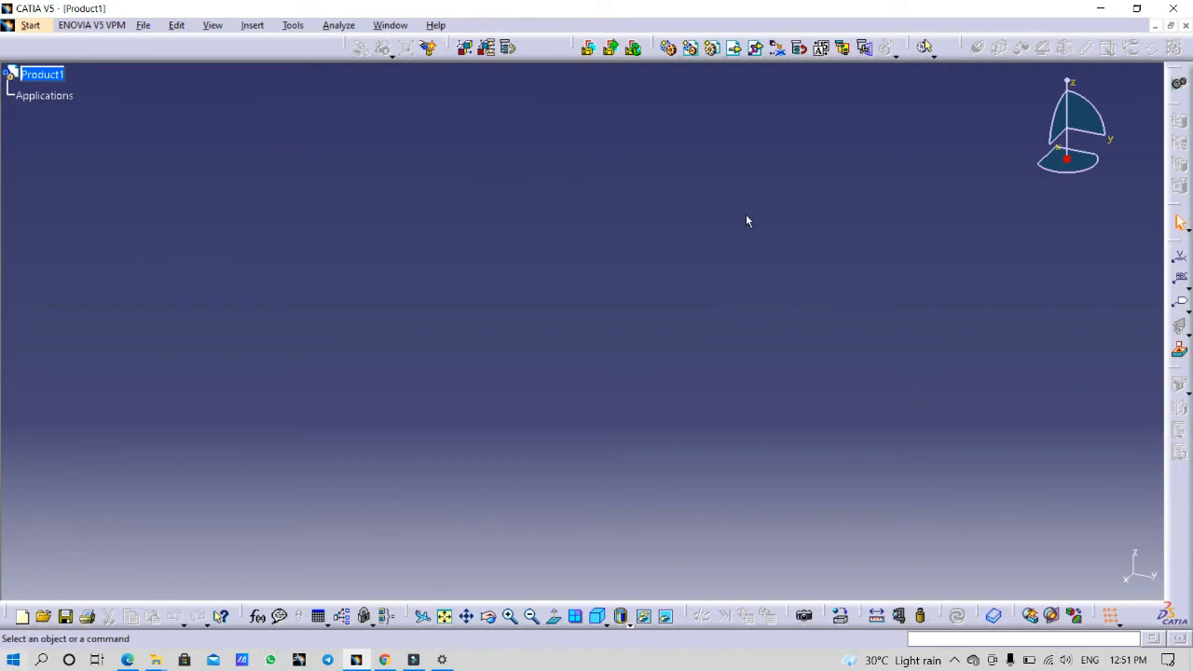
left_click(391, 26)
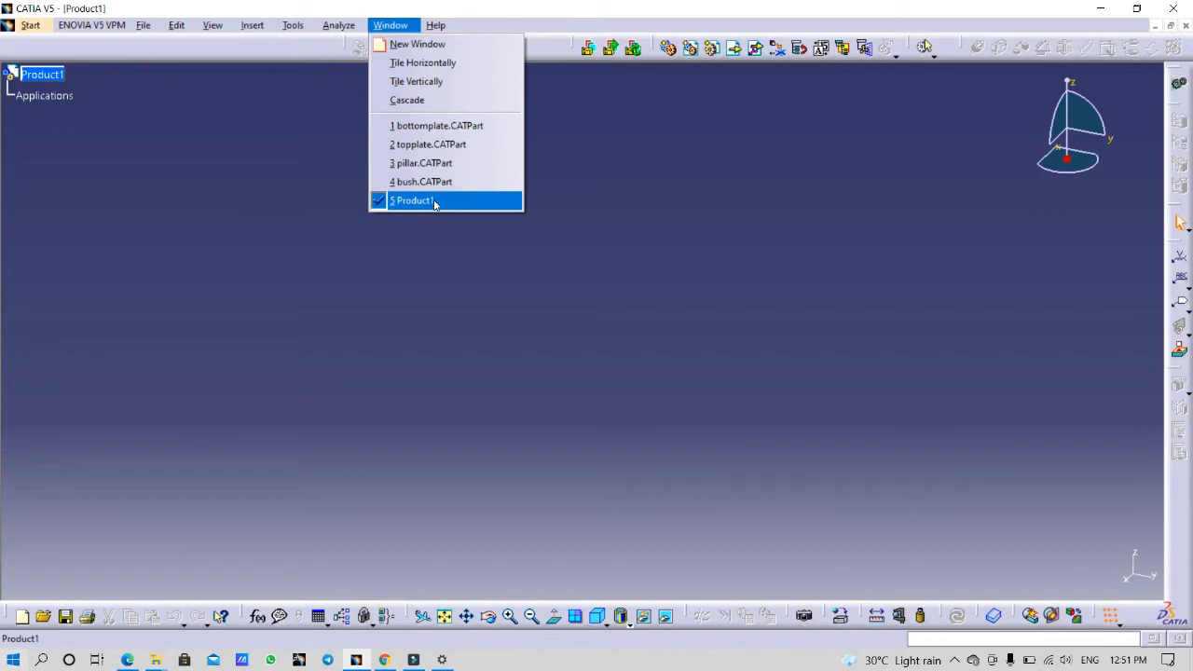
left_click(457, 71)
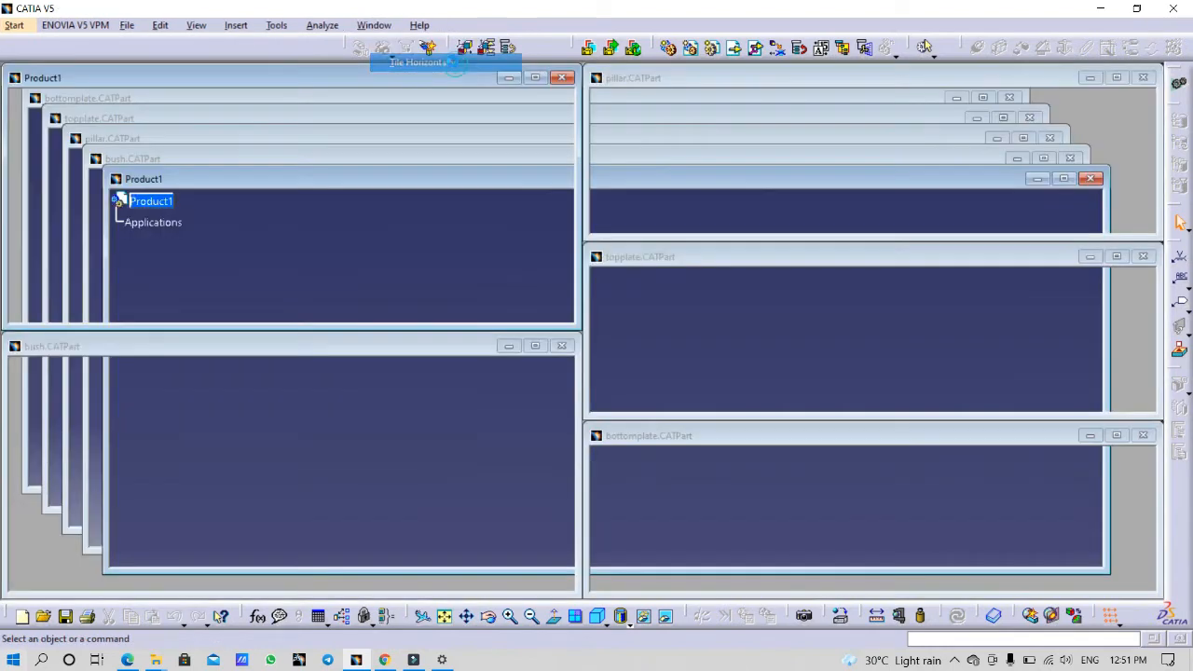
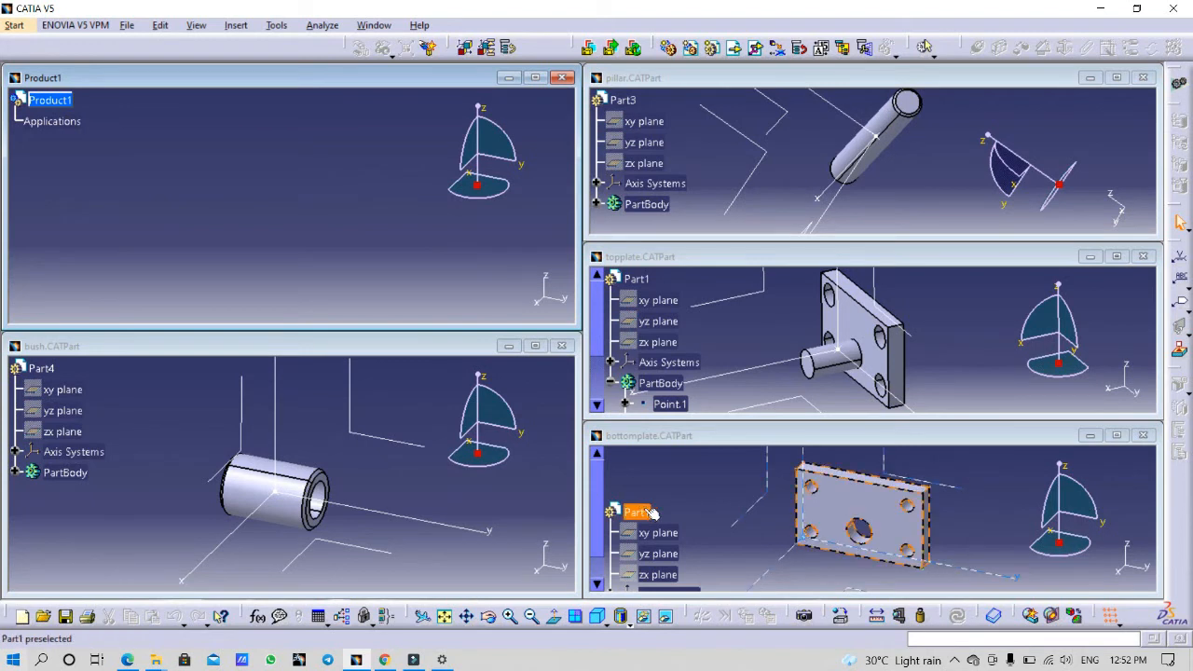
Copy the bottom plate part from bottomplate.CATPart into Product1.
left_click(643, 512)
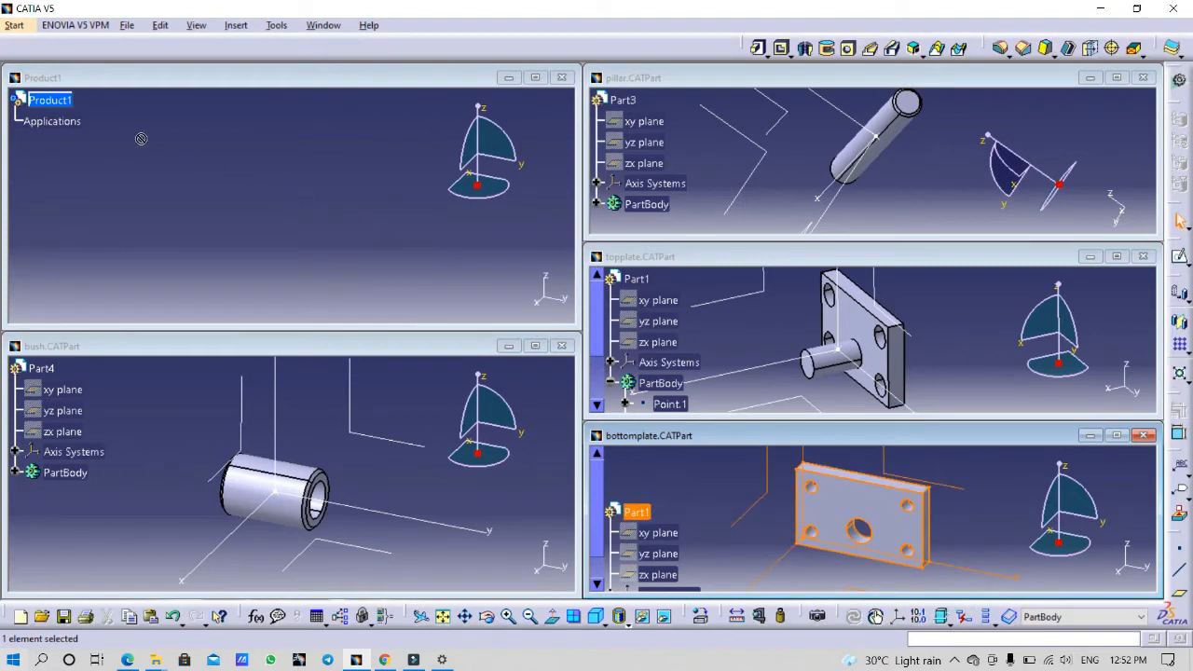
left_click(54, 108)
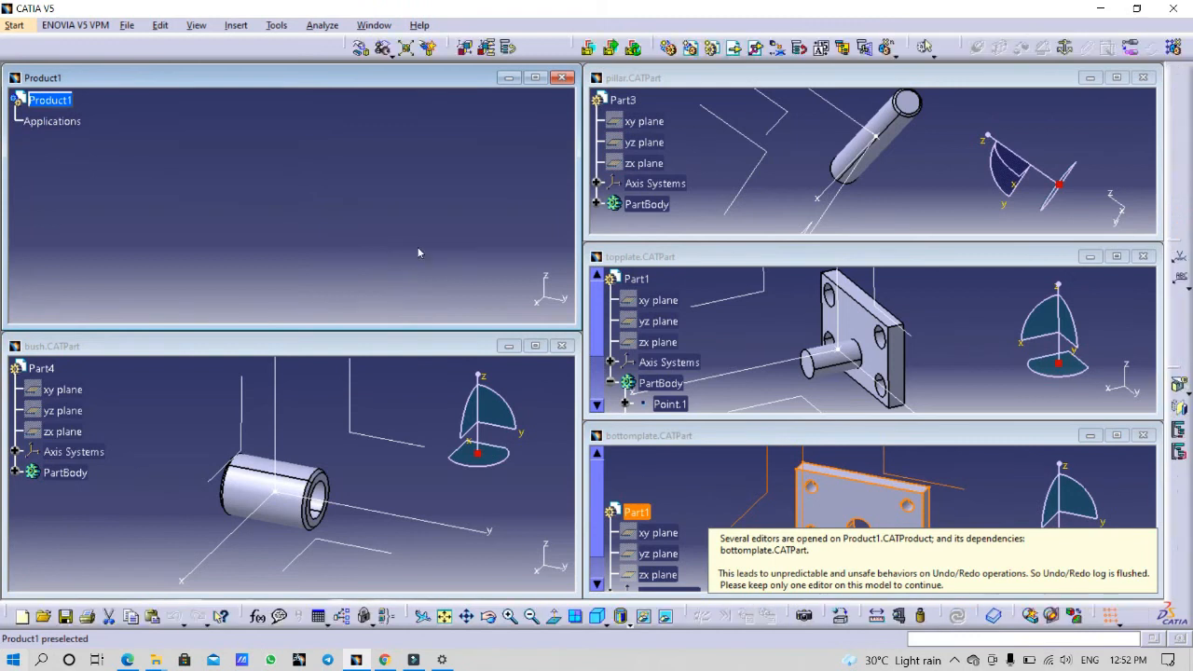
key("ctrl+v")
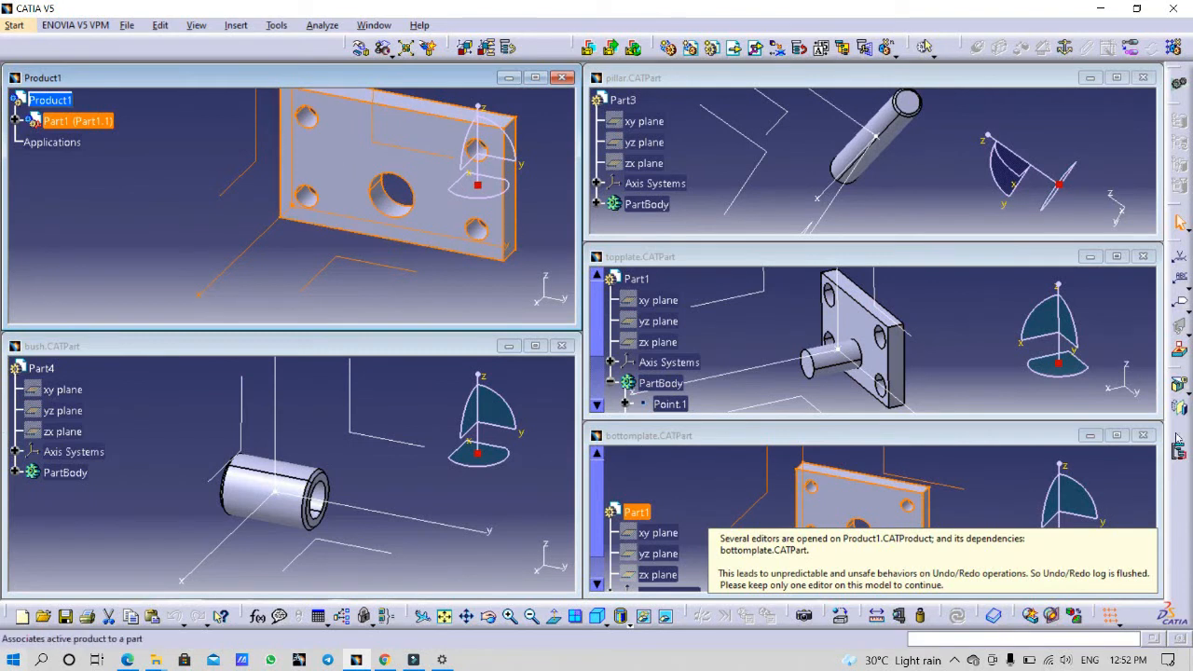
Close the bottomplate.CATPart window and maximize the Product1 assembly window.
left_click(1142, 435)
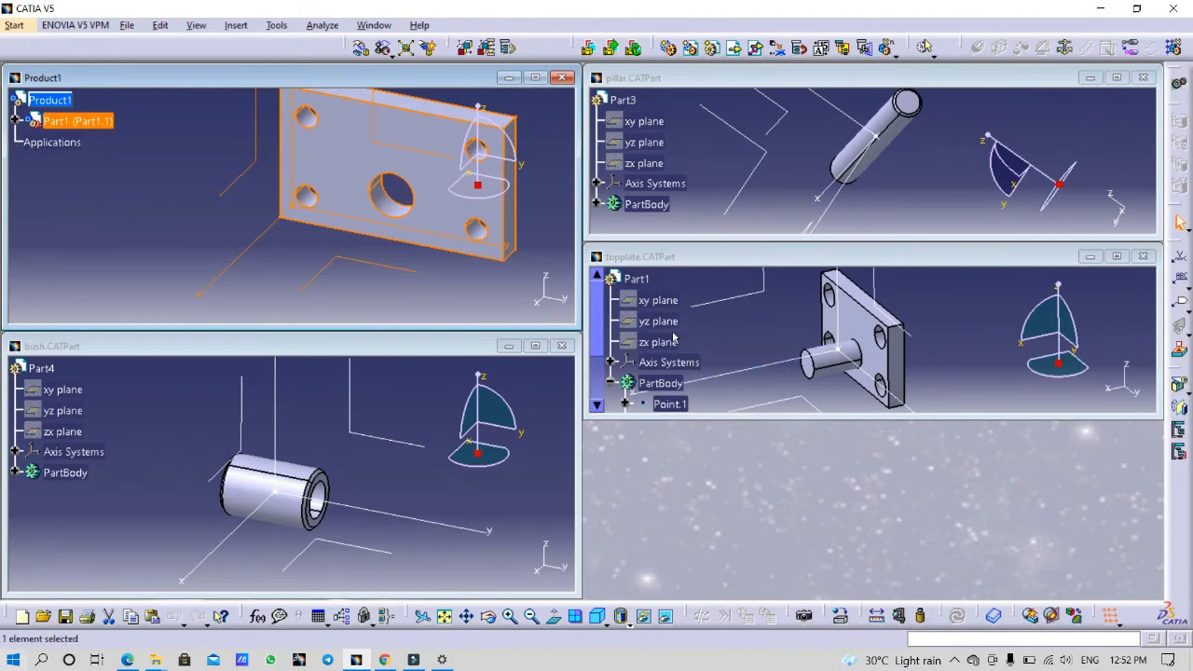
left_click(535, 77)
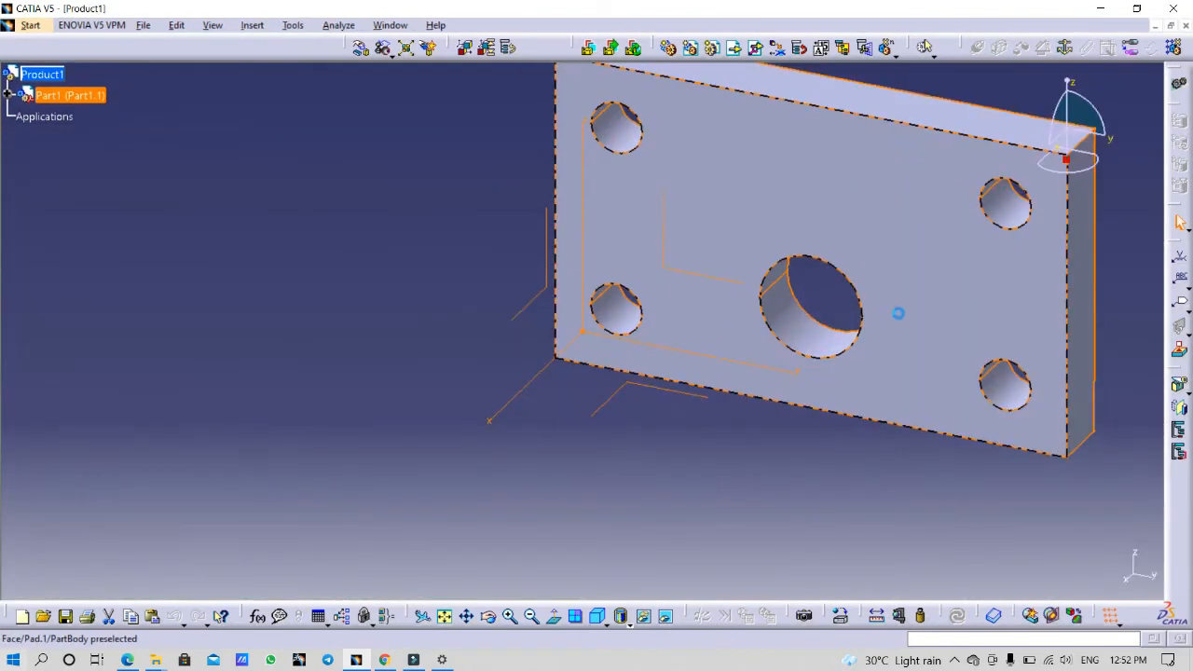
middle_click_drag(926, 223, 809, 314)
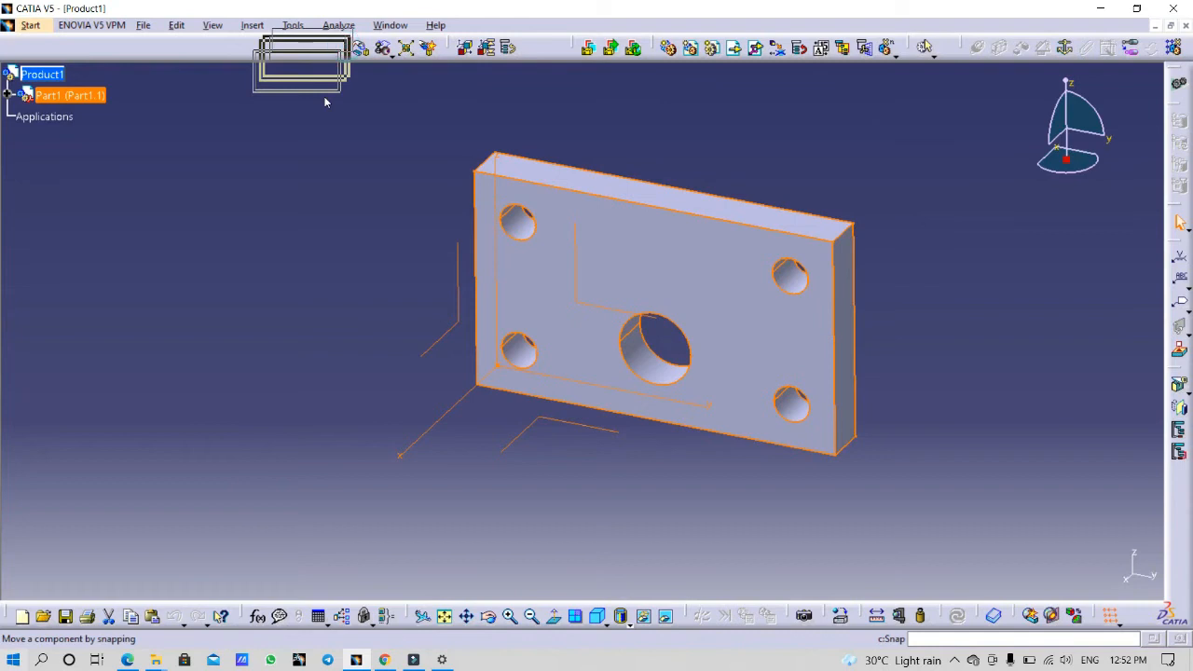
Try freehand Manipulation of the bottom plate, including movement in the XY plane and rotation around the X axis.
left_click_drag(325, 103, 326, 101)
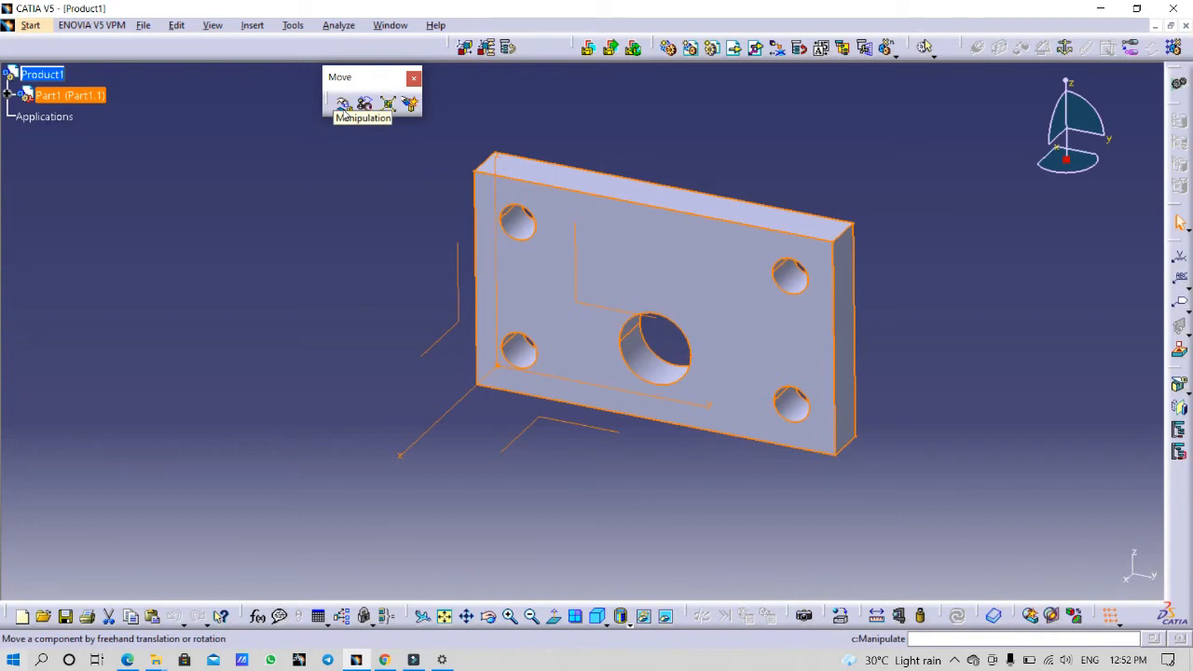
left_click(343, 103)
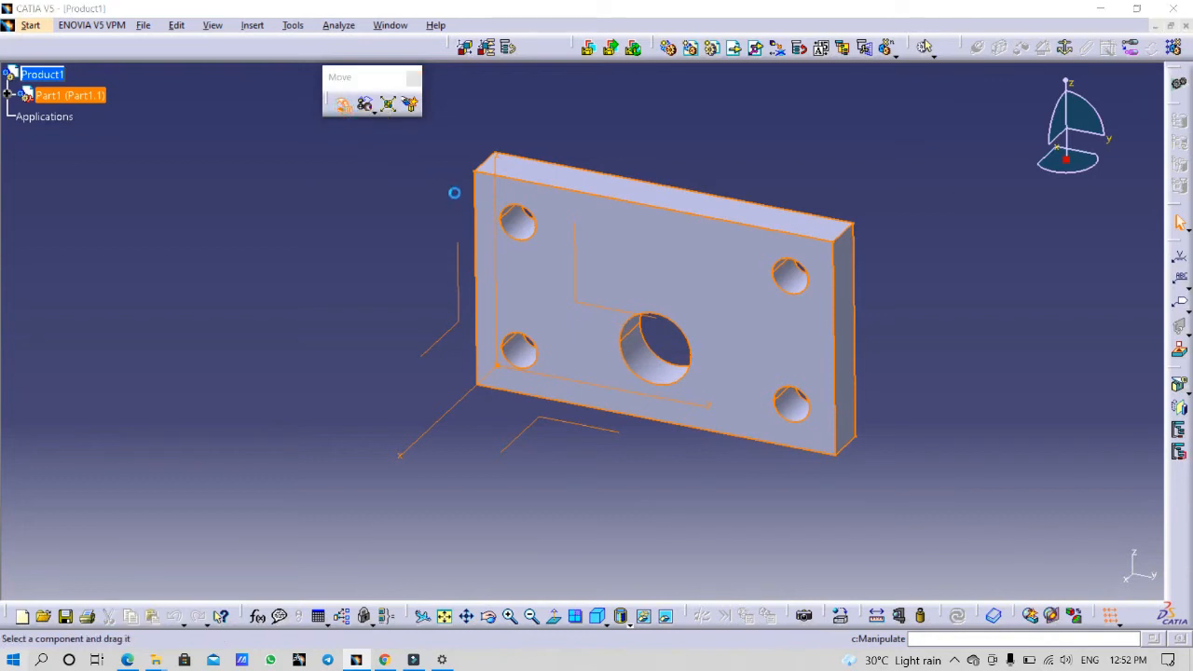
left_click_drag(782, 200, 812, 177)
left_click(219, 362)
left_click(253, 362)
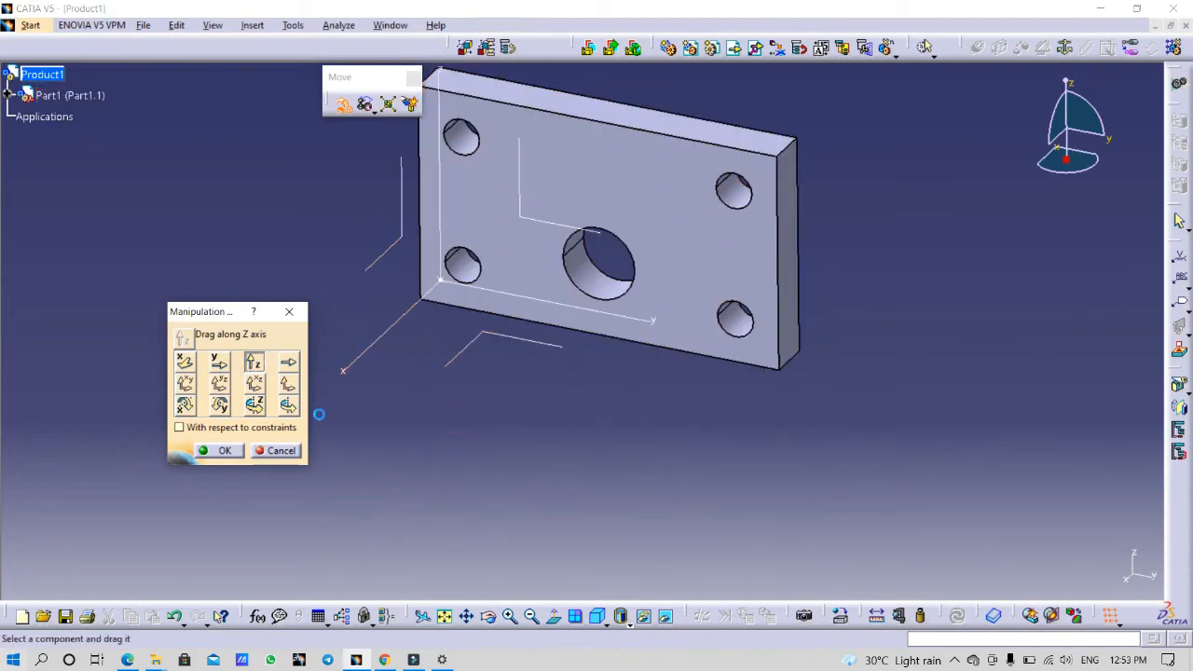
left_click(185, 382)
left_click_drag(677, 201, 722, 224)
left_click(185, 404)
left_click_drag(716, 205, 721, 233)
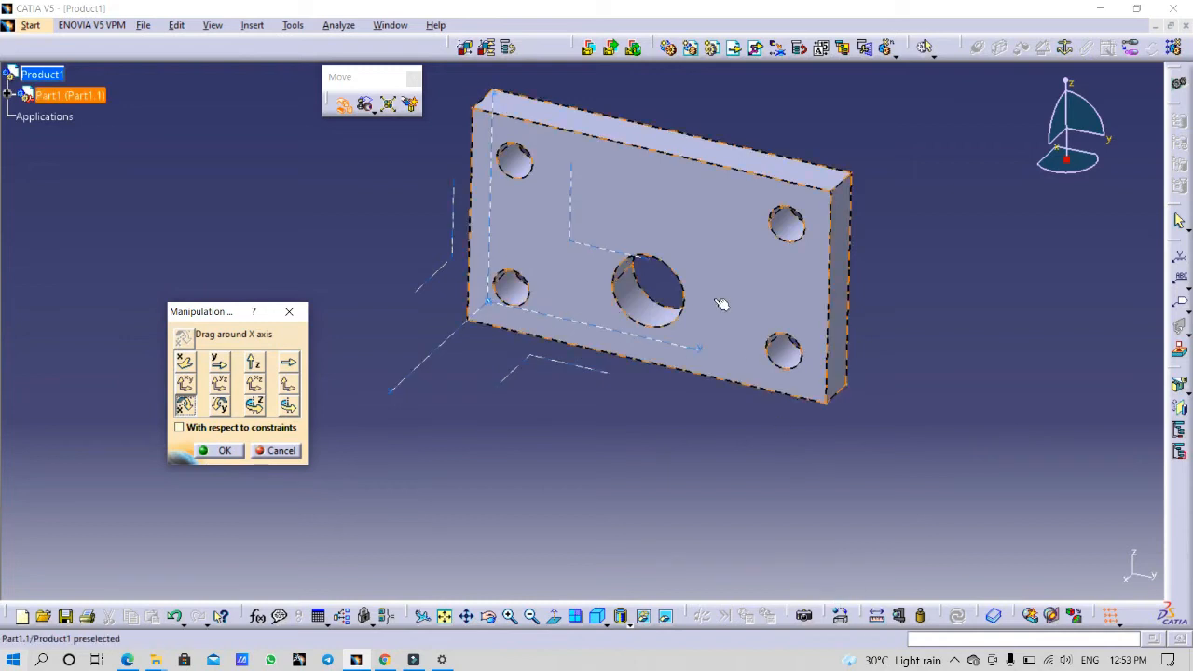
left_click(275, 453)
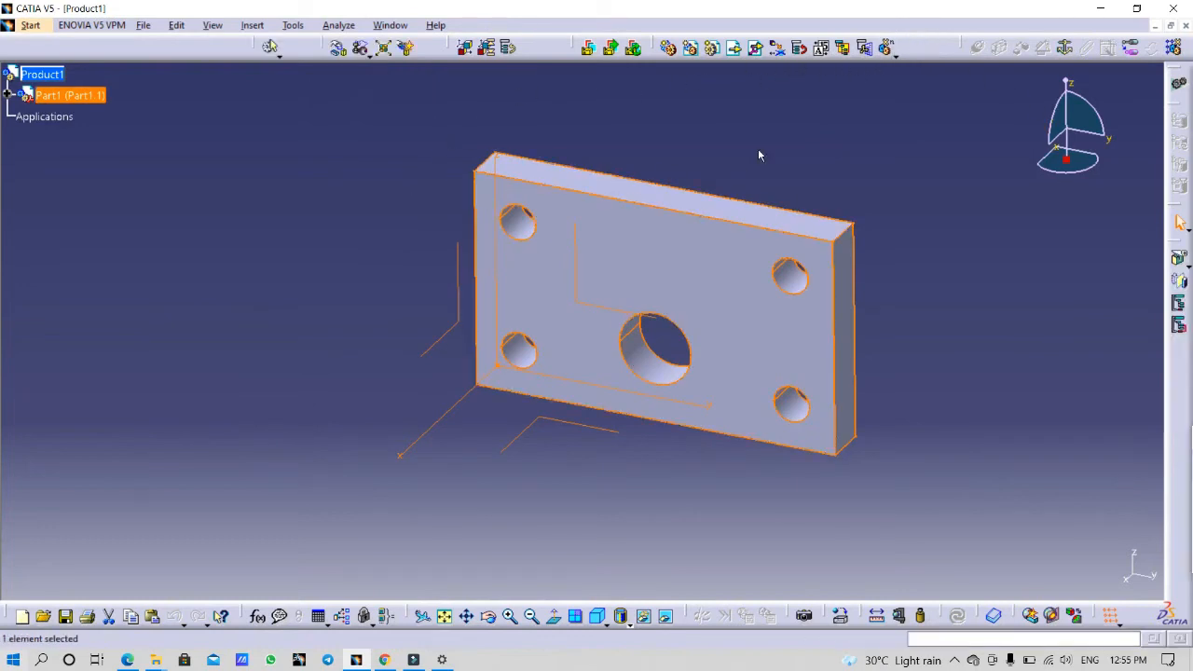
Fix the bottom plate in place with a Fix constraint and expand the assembly's Constraints branch.
left_click(810, 140)
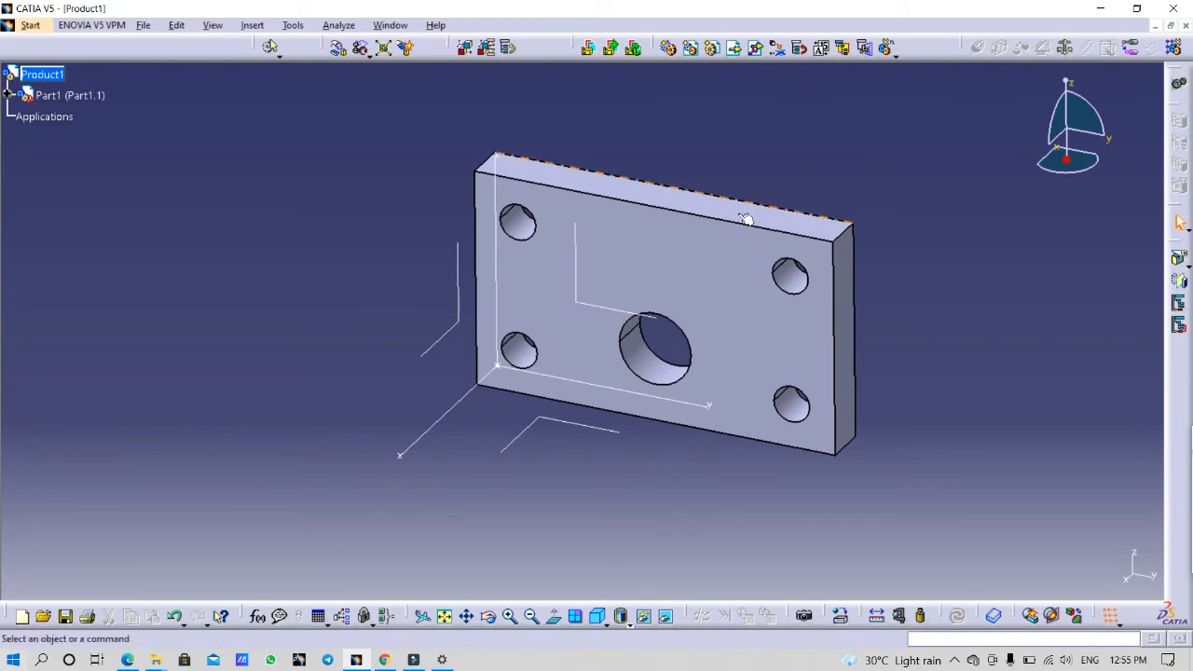
left_click(1067, 53)
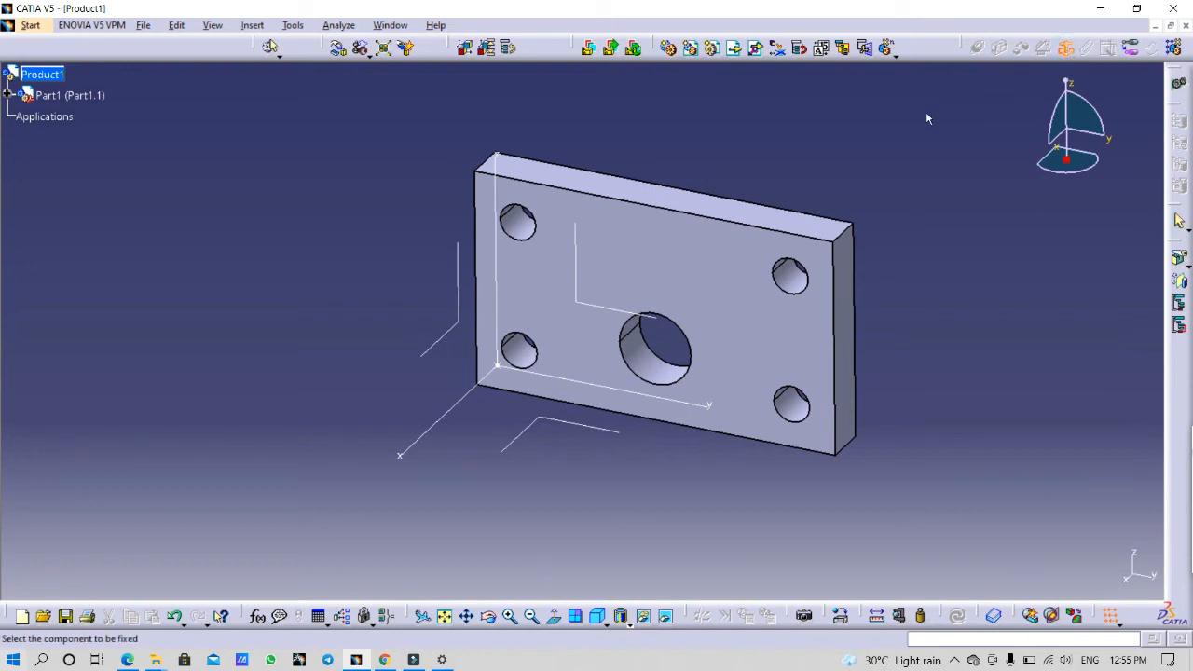
left_click(628, 269)
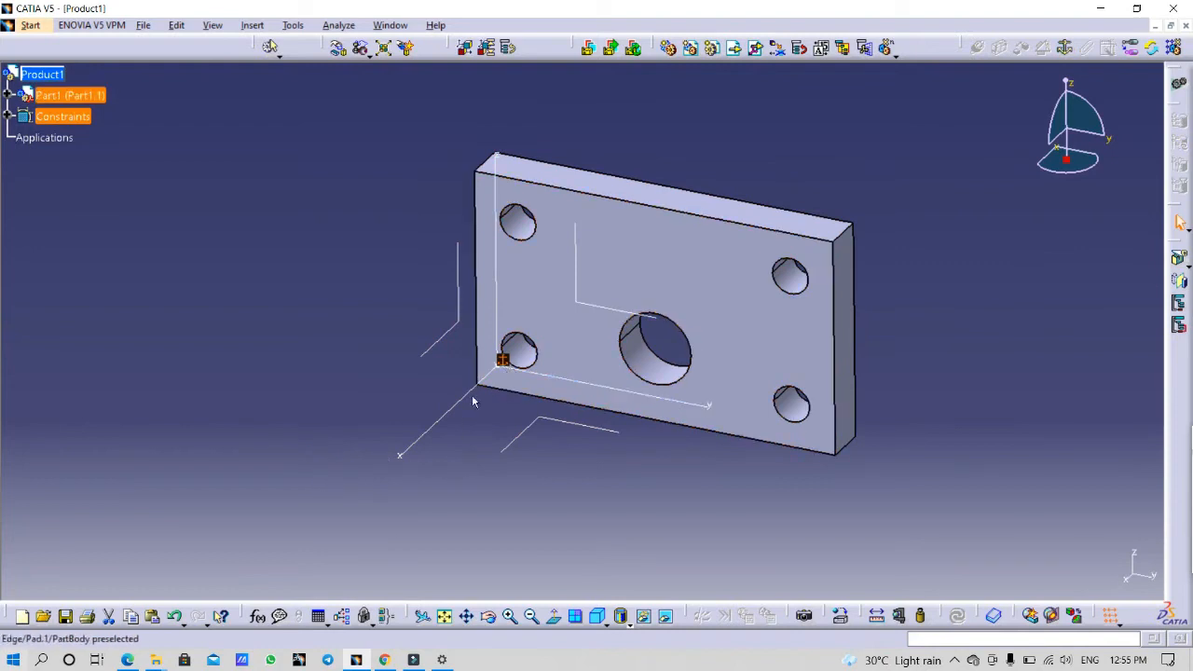
left_click(8, 115)
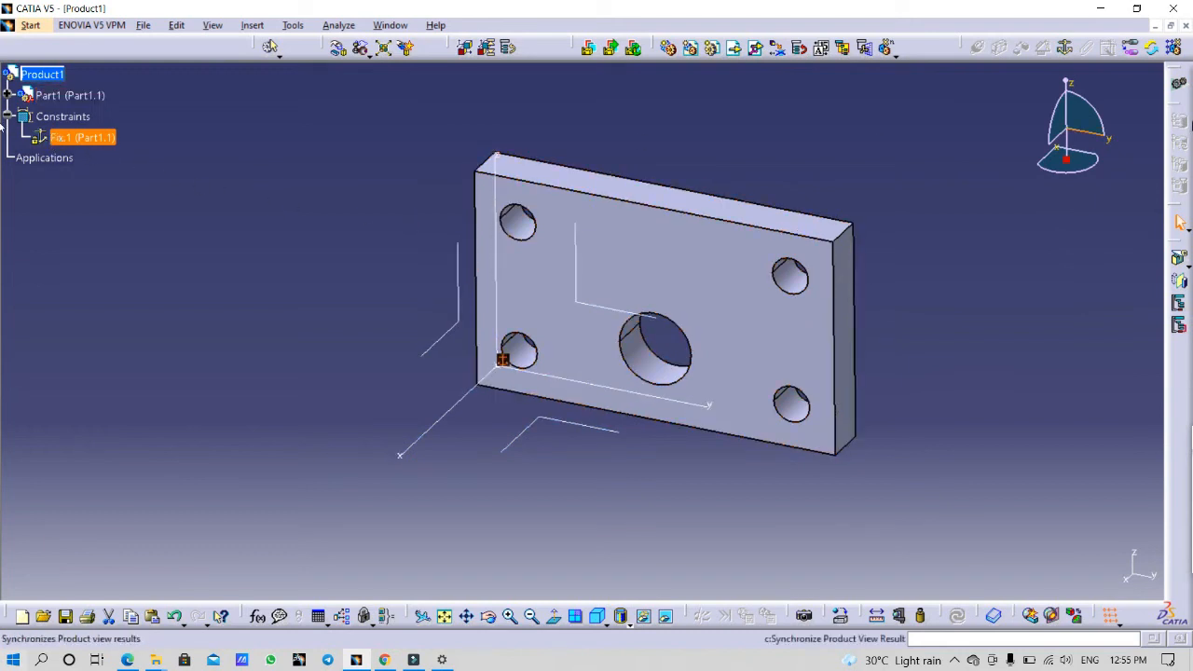
Restore the tiled part windows and try to copy the top plate part from topplate.CATPart into Product1.
left_click(1170, 28)
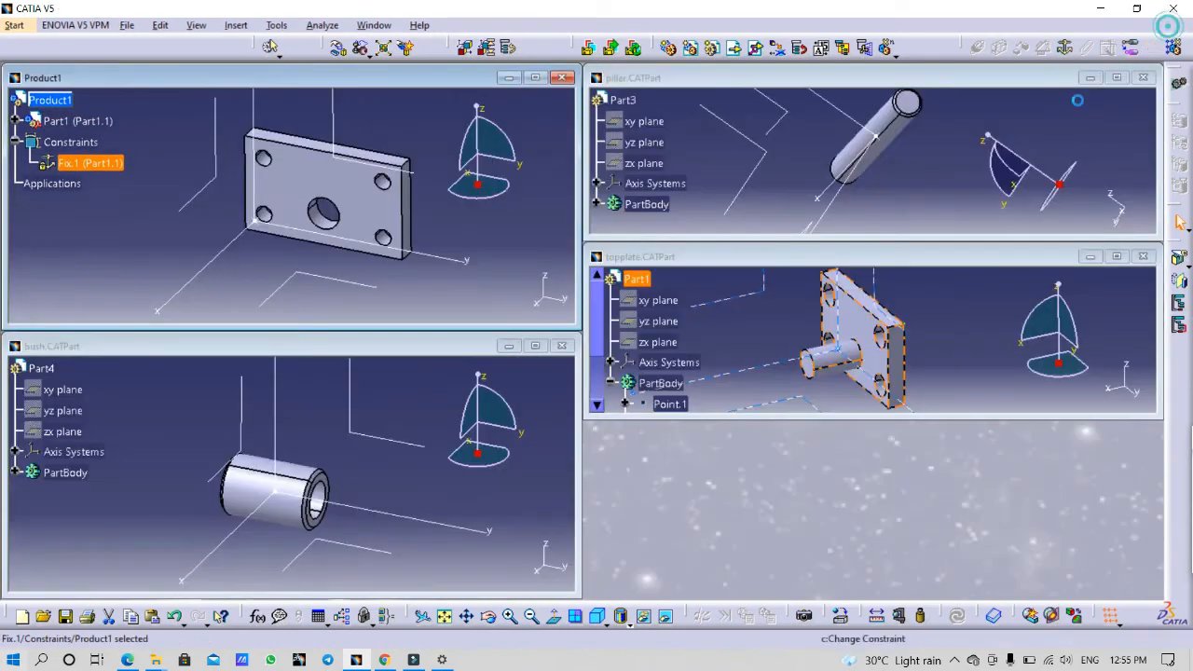
left_click(681, 403)
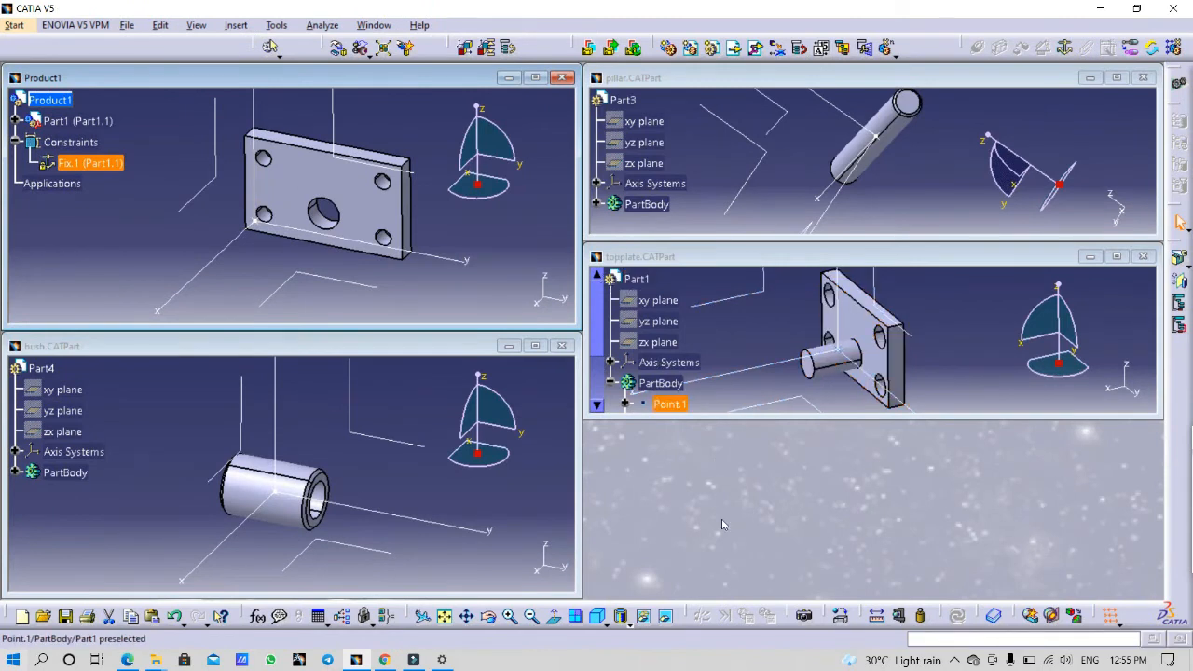
left_click(638, 279)
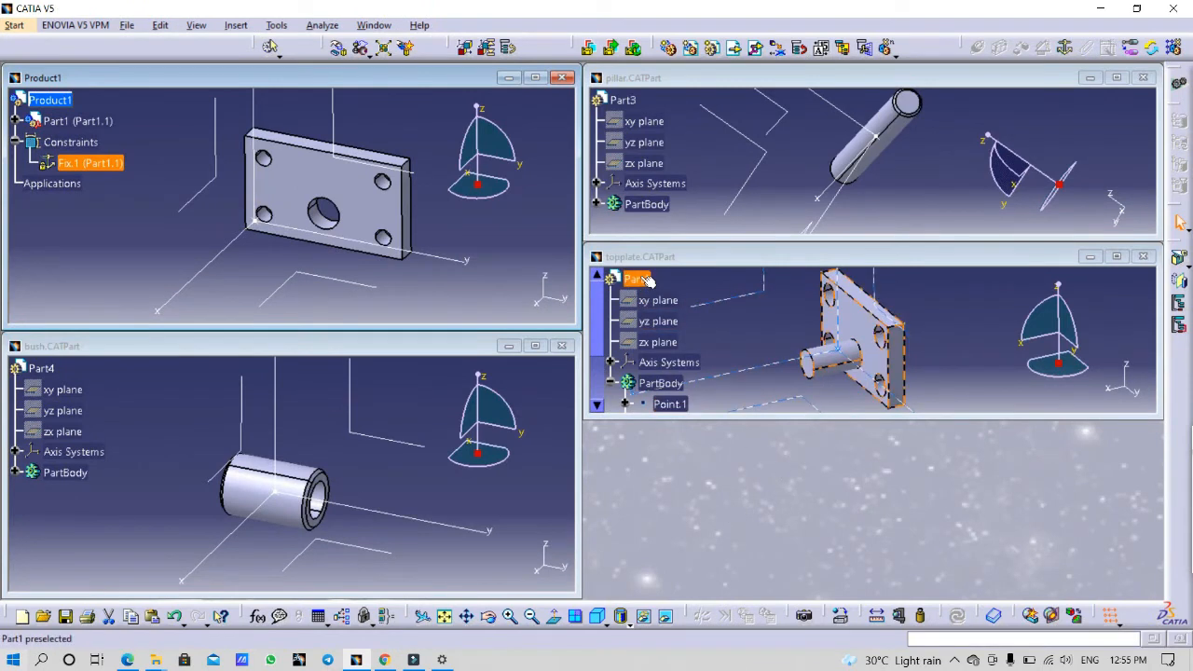
left_click(646, 281)
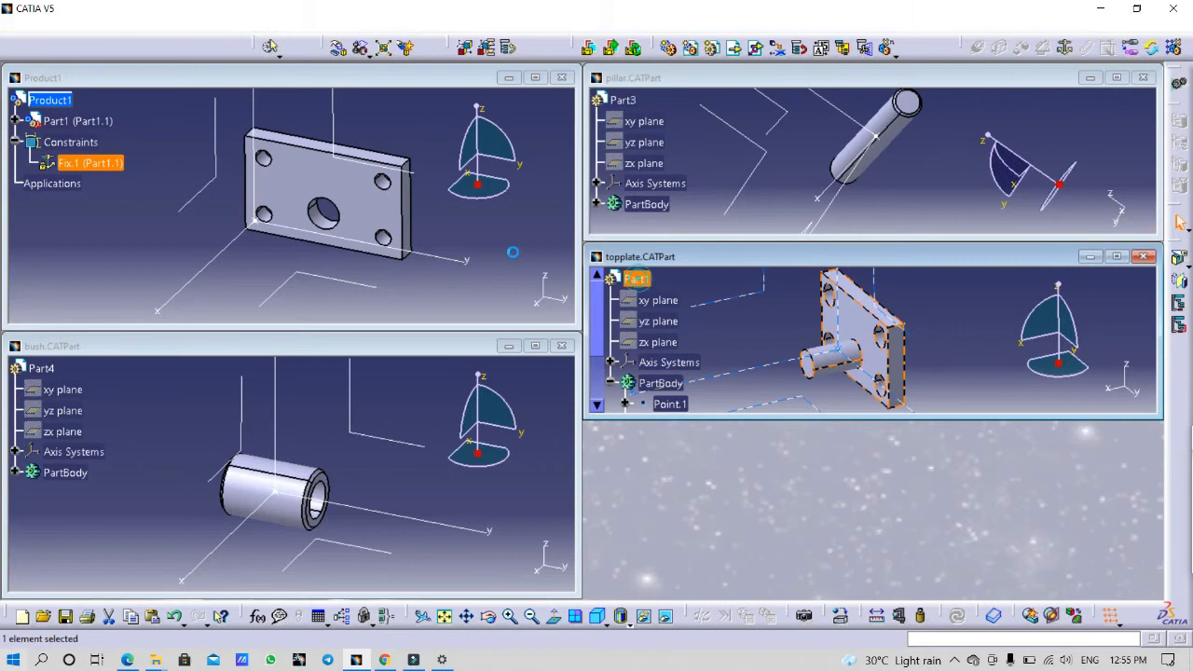
left_click(59, 101)
key("ctrl+v")
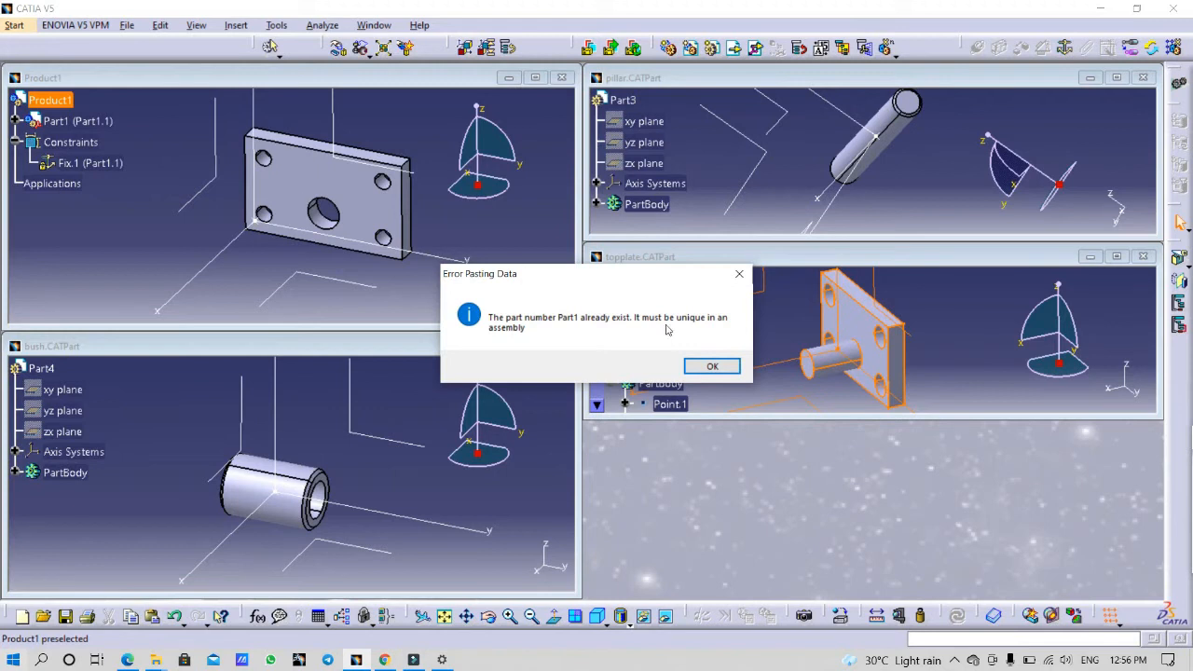
left_click(712, 366)
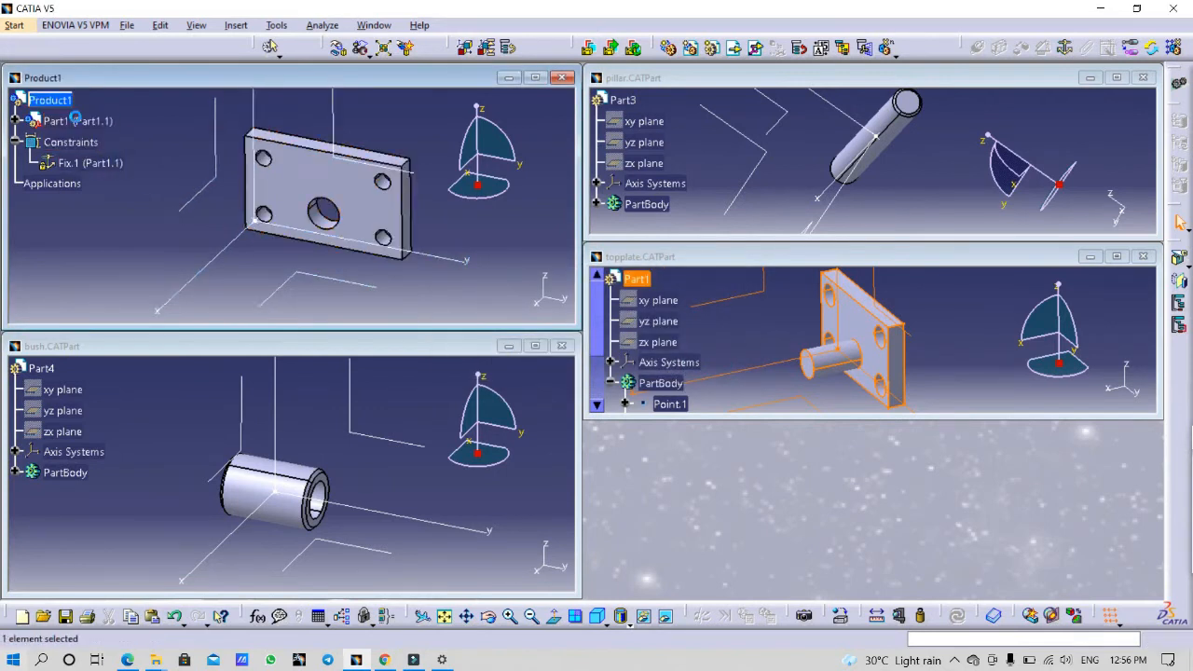
Change the bottom plate's part number to Part5 in its properties.
right_click(82, 122)
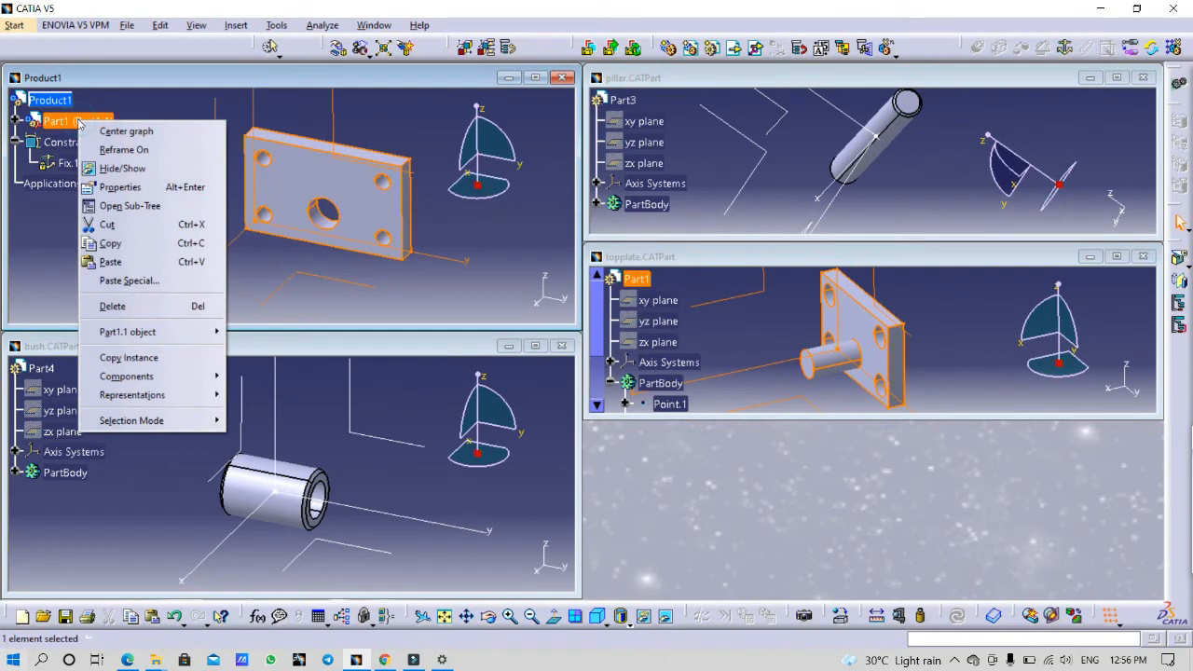
left_click(179, 186)
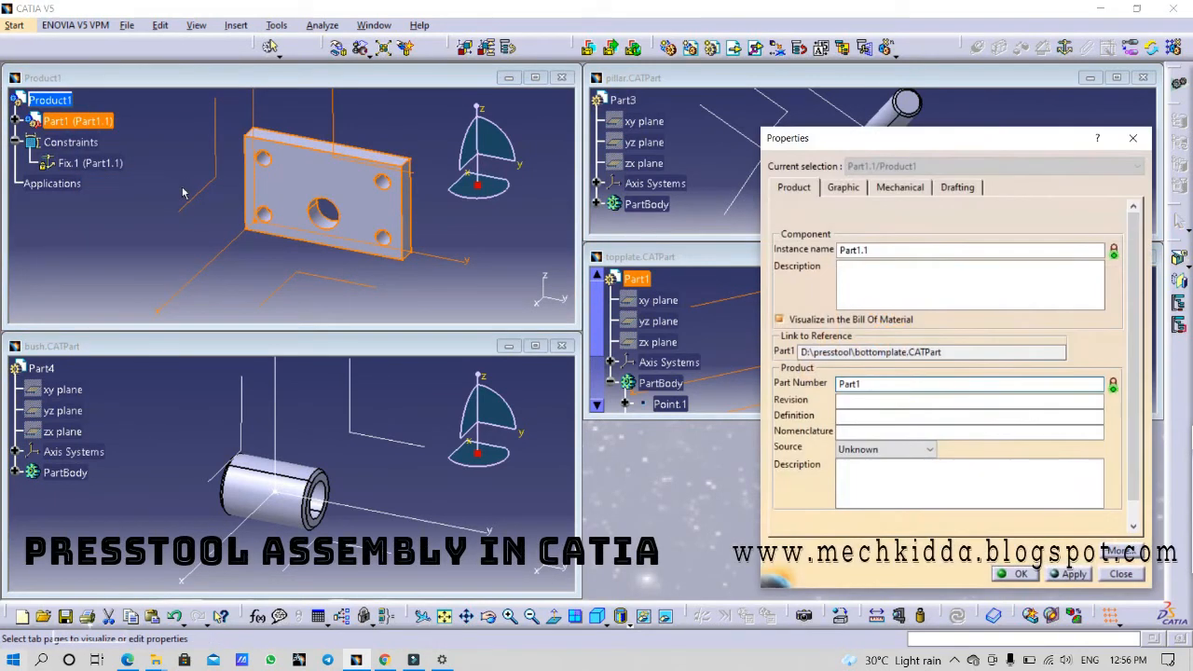
left_click(859, 383)
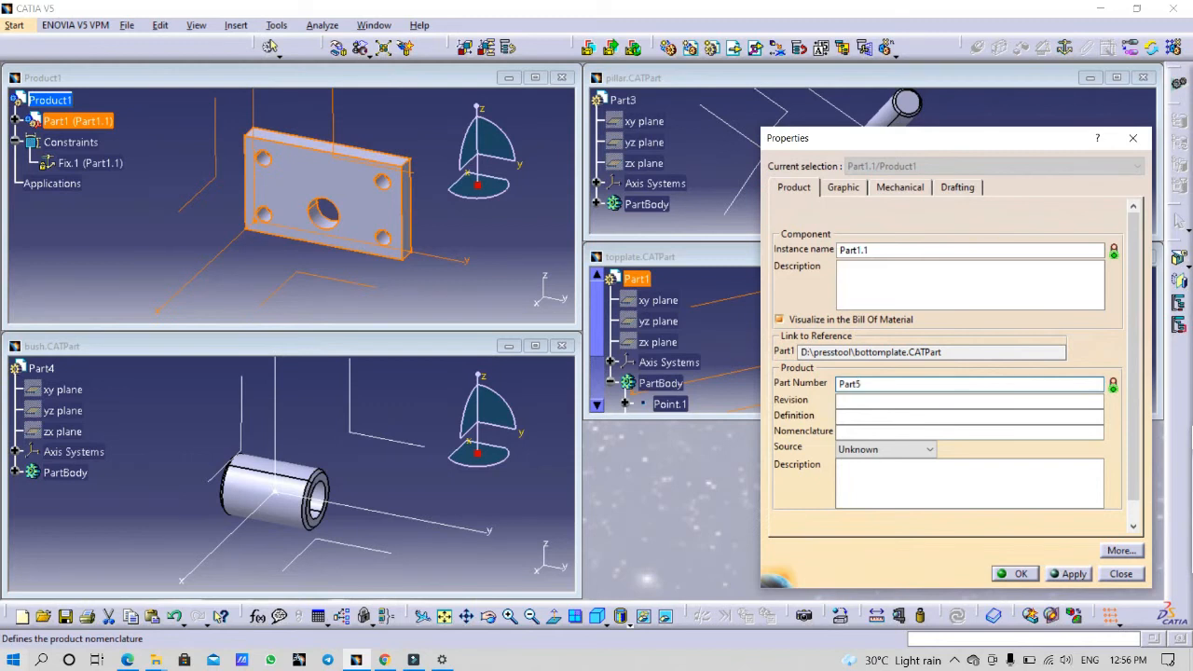
left_click(1020, 574)
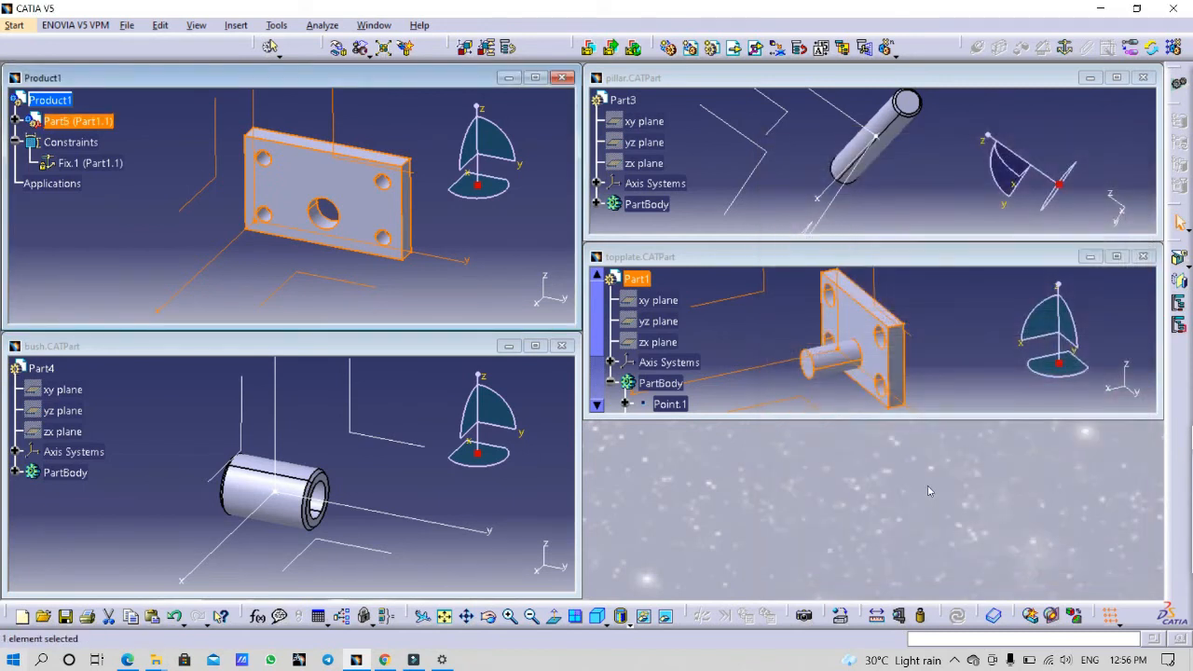
Copy the top plate part from topplate.CATPart into Product1.
left_click(641, 281)
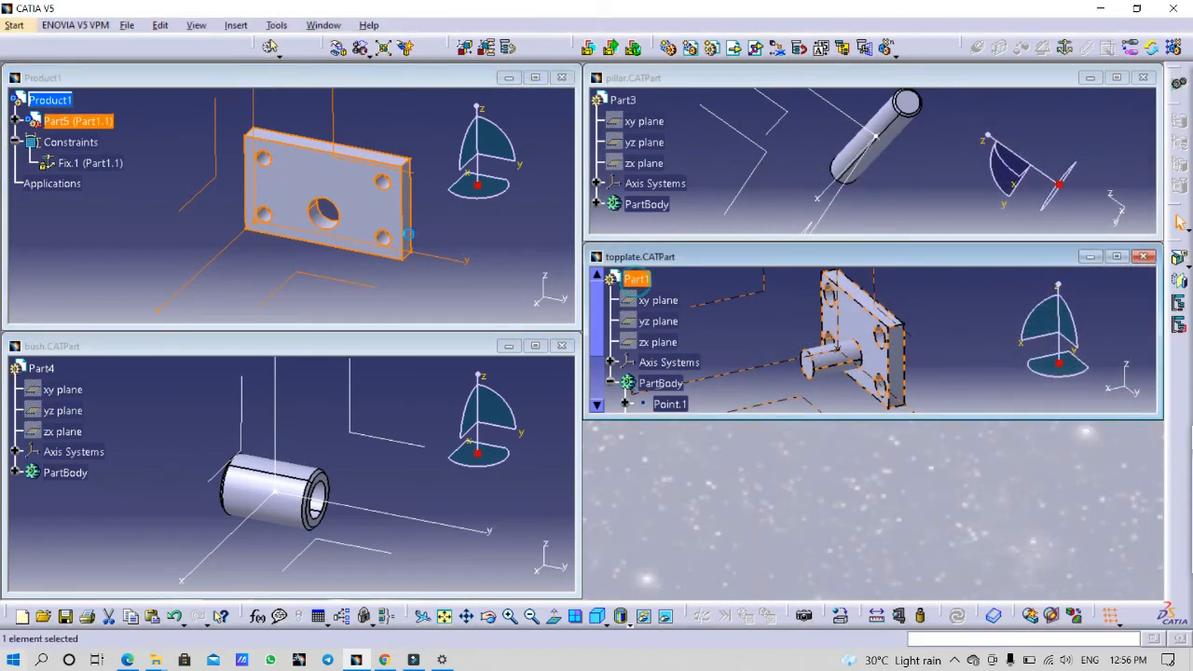
left_click(56, 103)
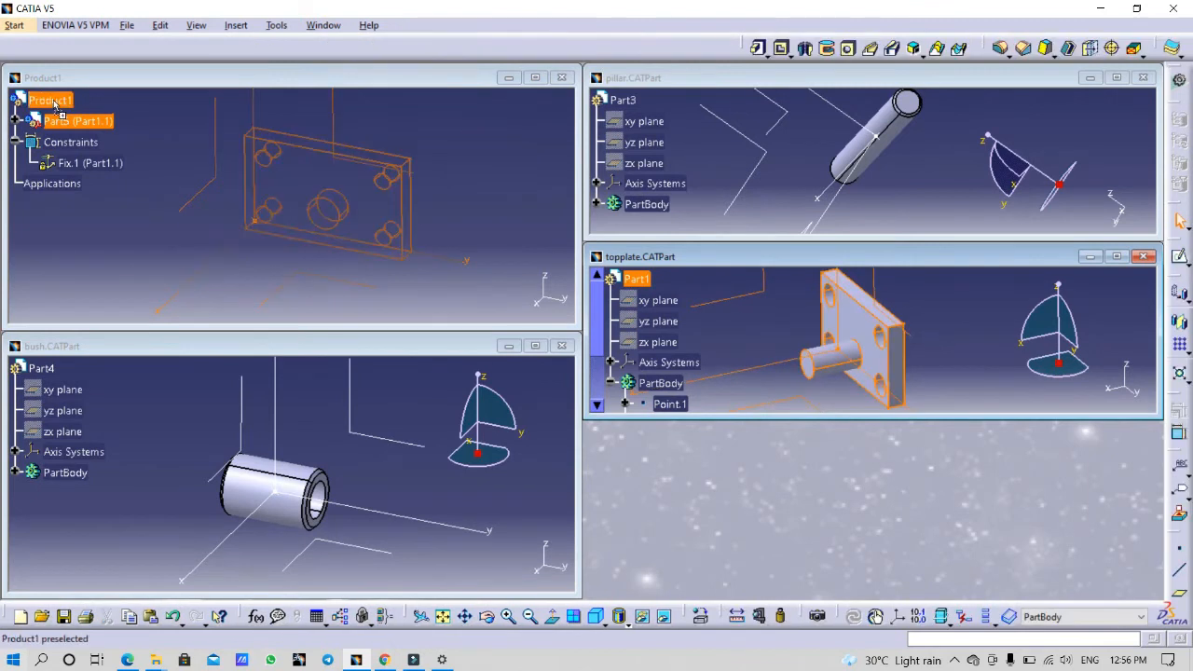
key("ctrl+v")
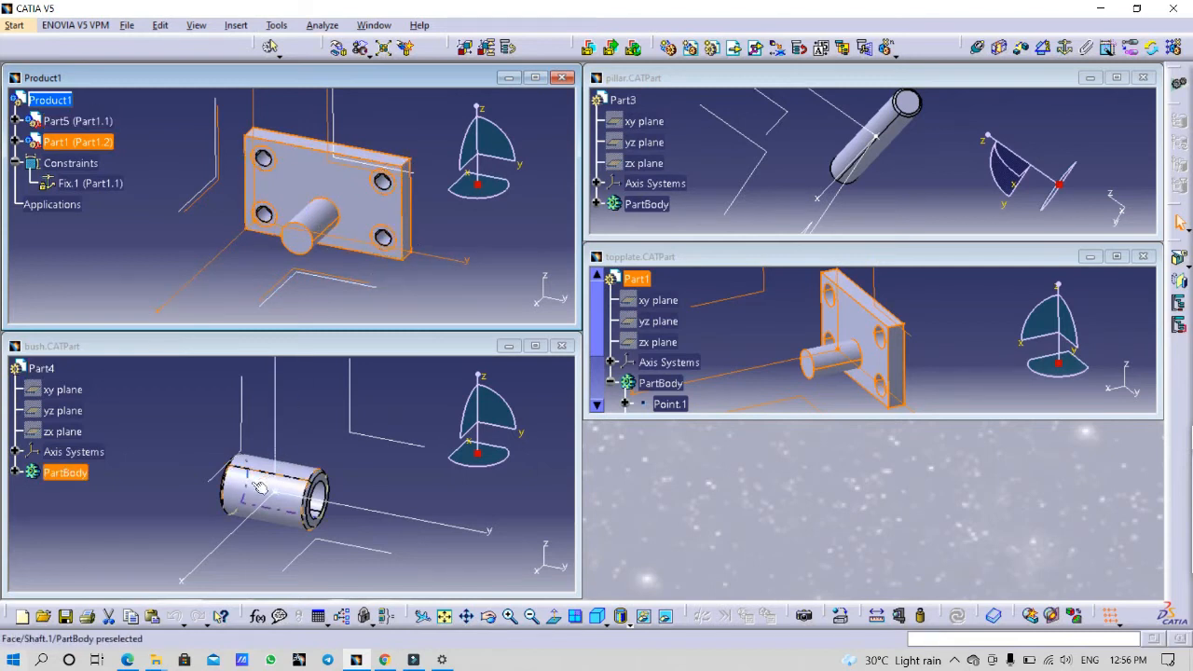
Copy the bush part from bush.CATPart and the pillar part from its part window into Product1.
left_click(53, 371)
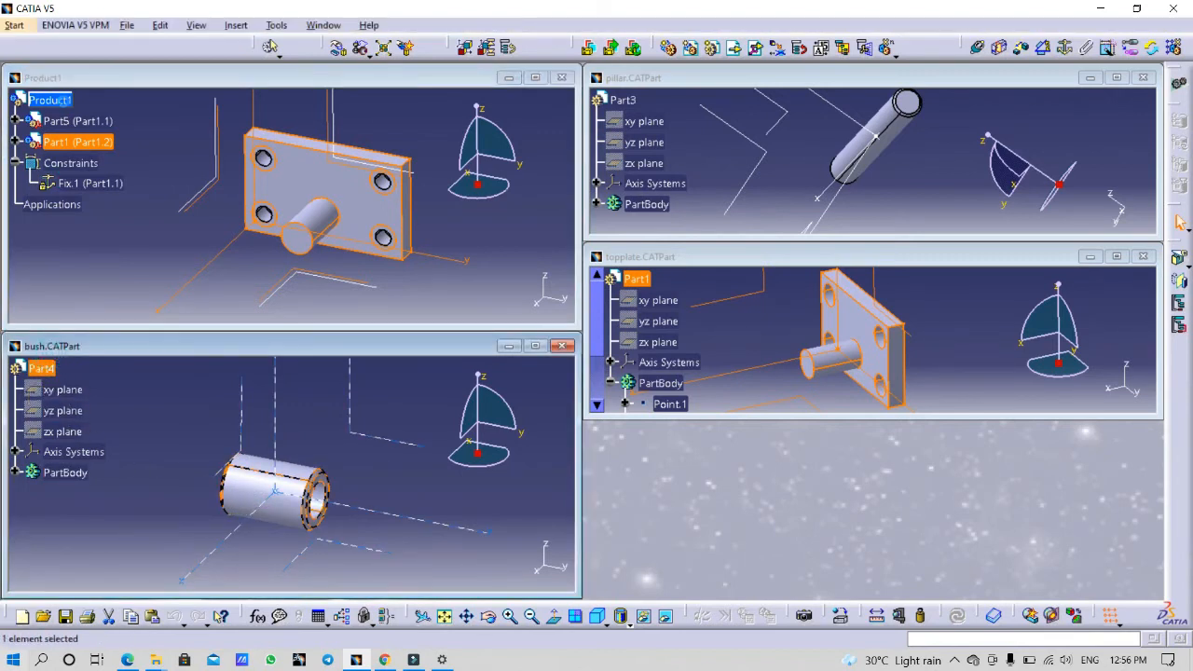
left_click(60, 105)
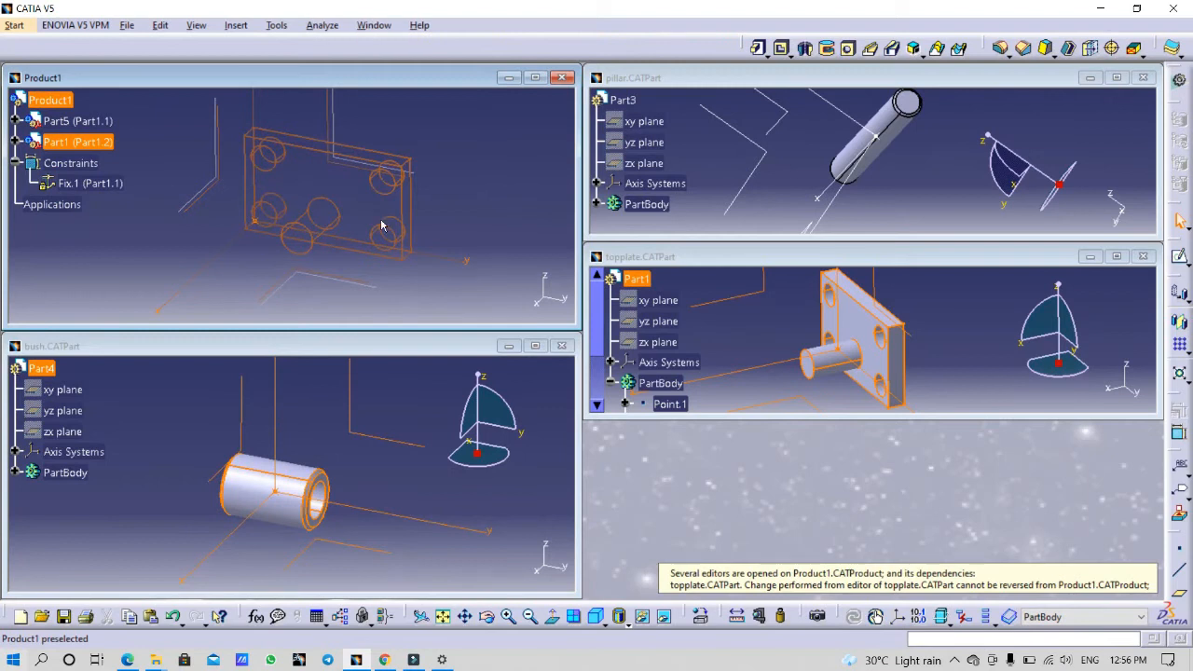
key("ctrl+v")
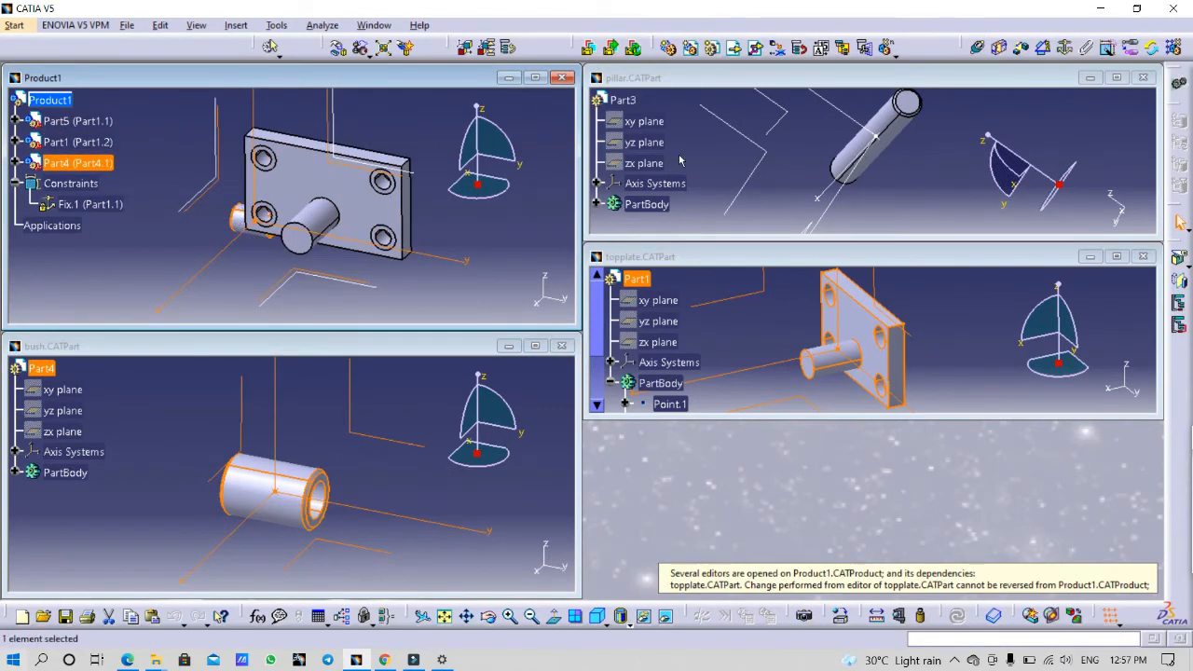
left_click(622, 101)
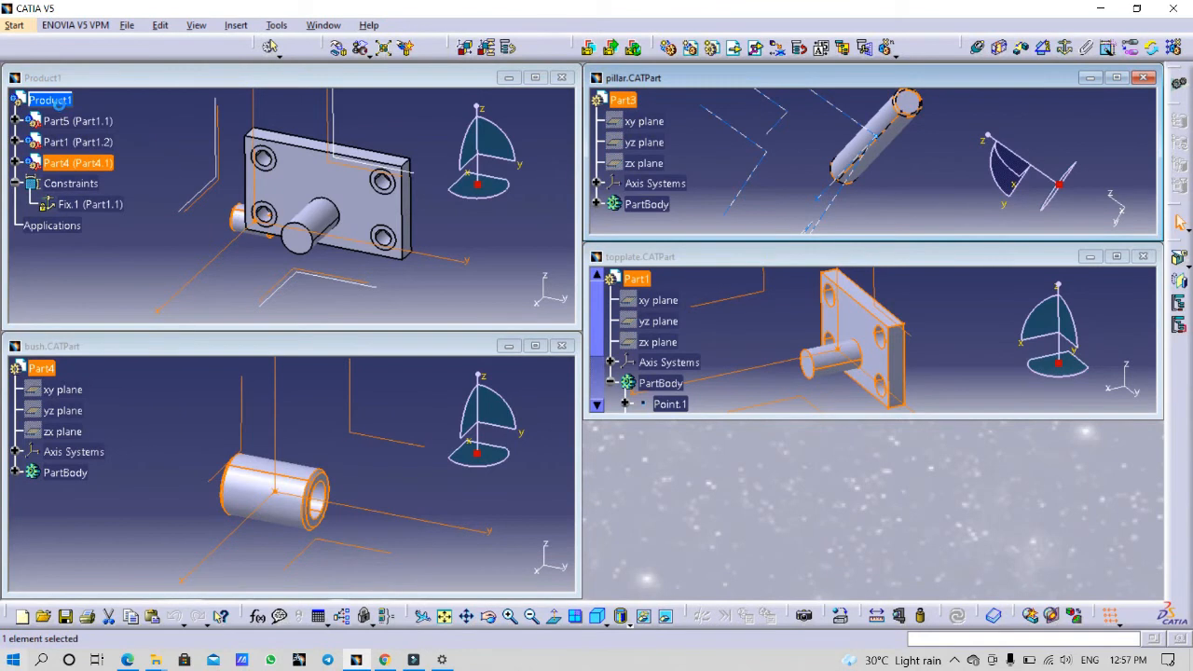
left_click(58, 103)
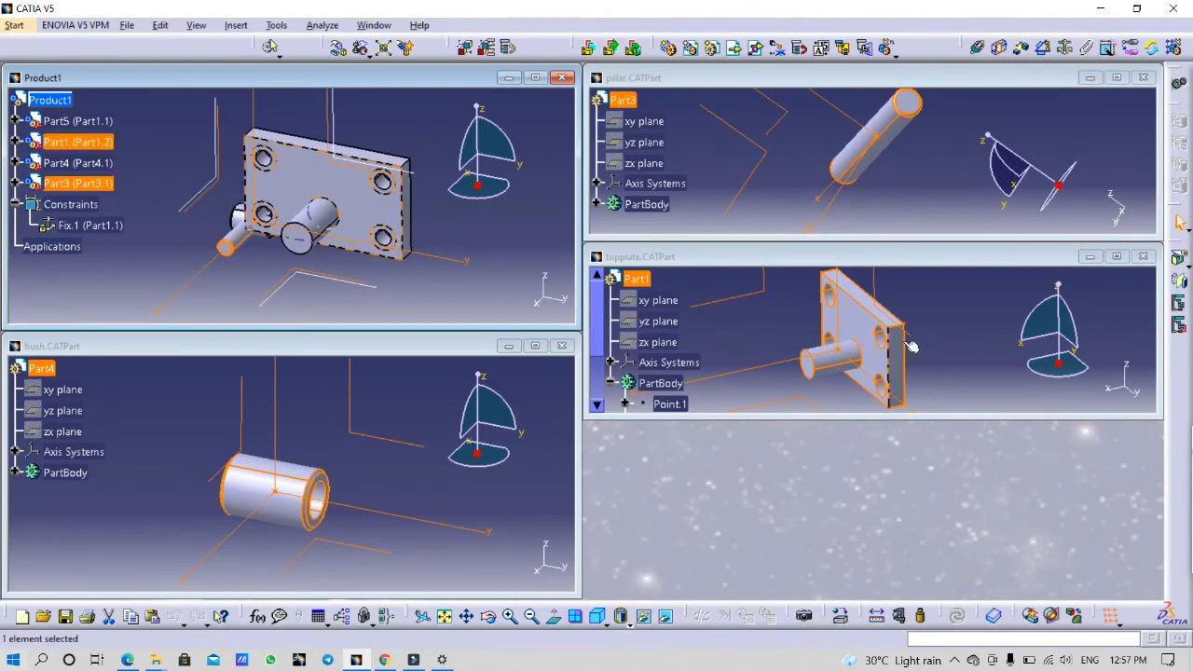
Close the top plate, bush and pillar part windows and maximize the Product1 assembly window.
left_click(1142, 256)
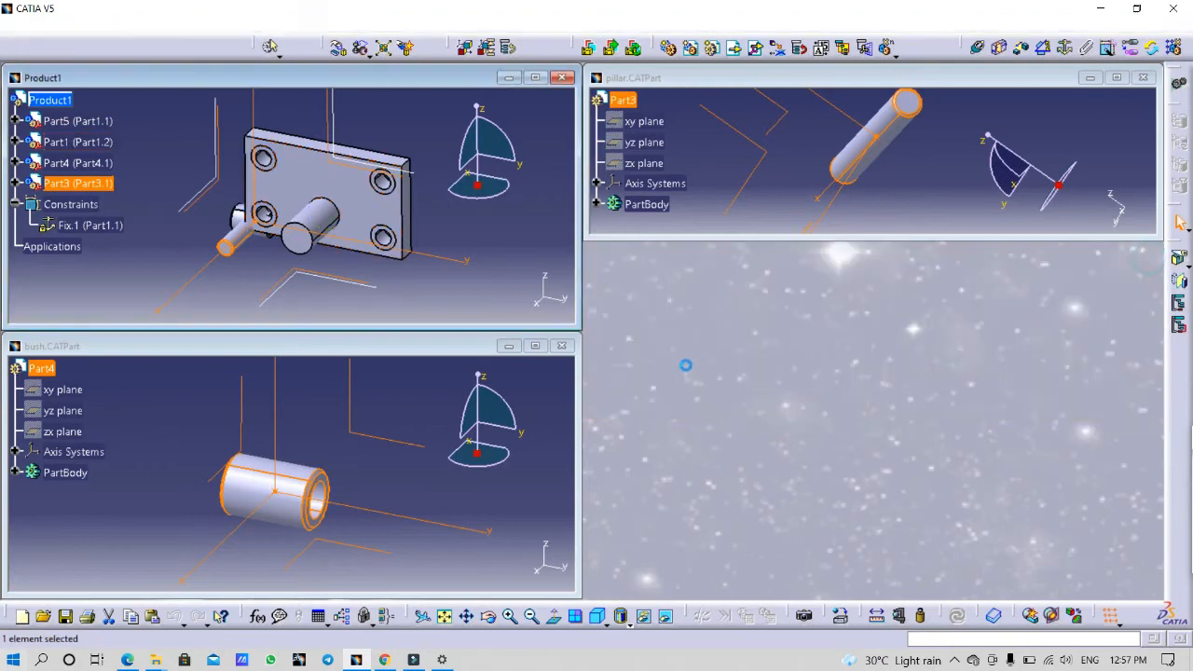
left_click(565, 347)
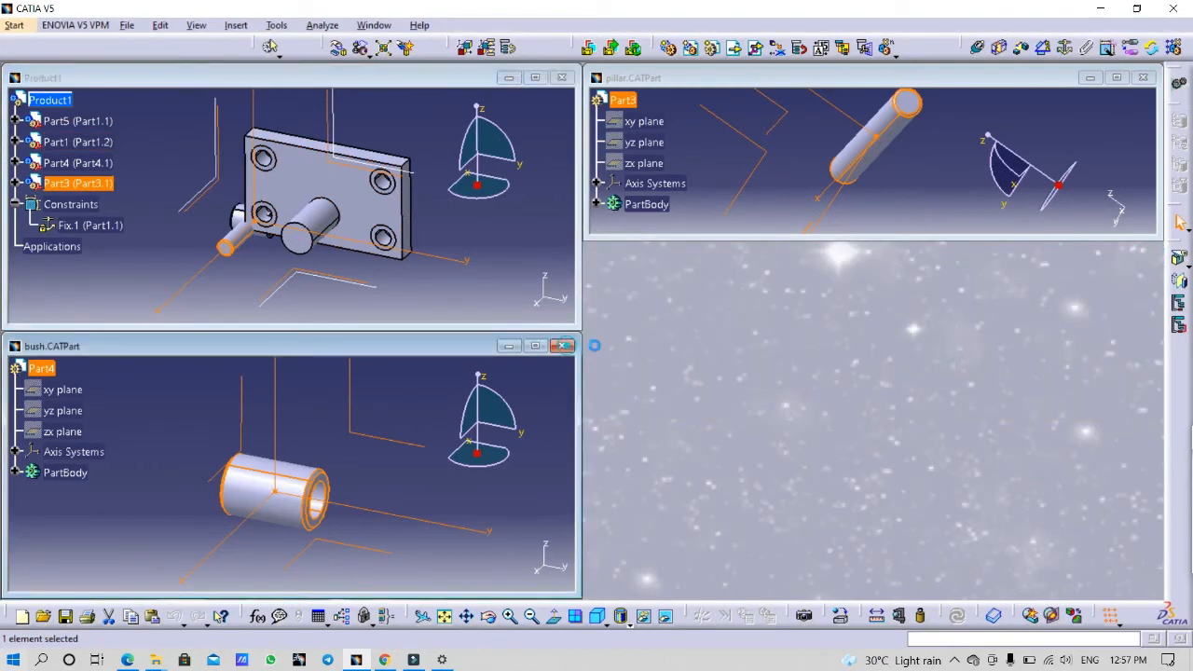
left_click(1145, 77)
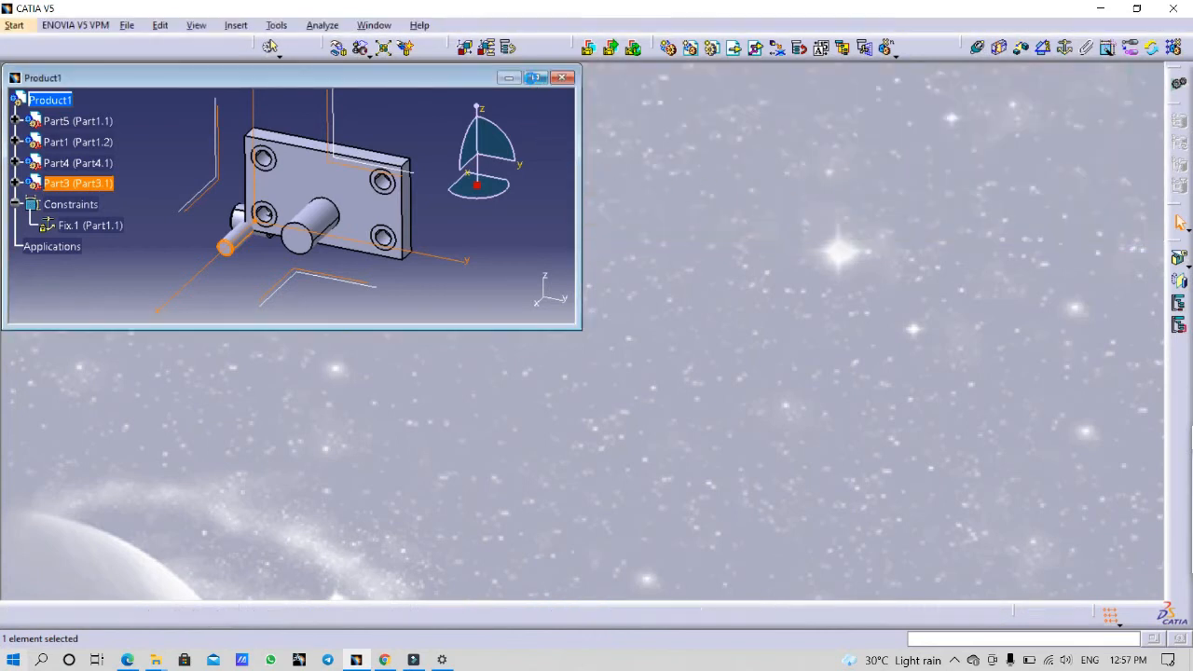
left_click(534, 77)
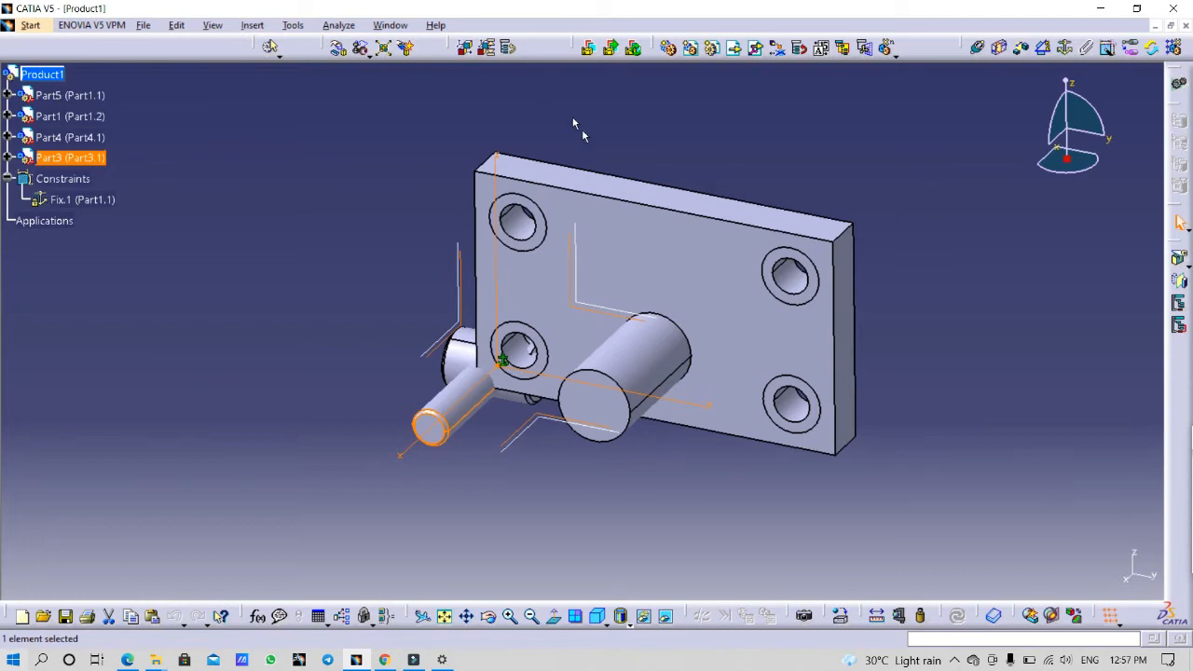
Separate the top plate, pillar and bush from the bottom plate by moving them along the X axis with Manipulation.
left_click(337, 48)
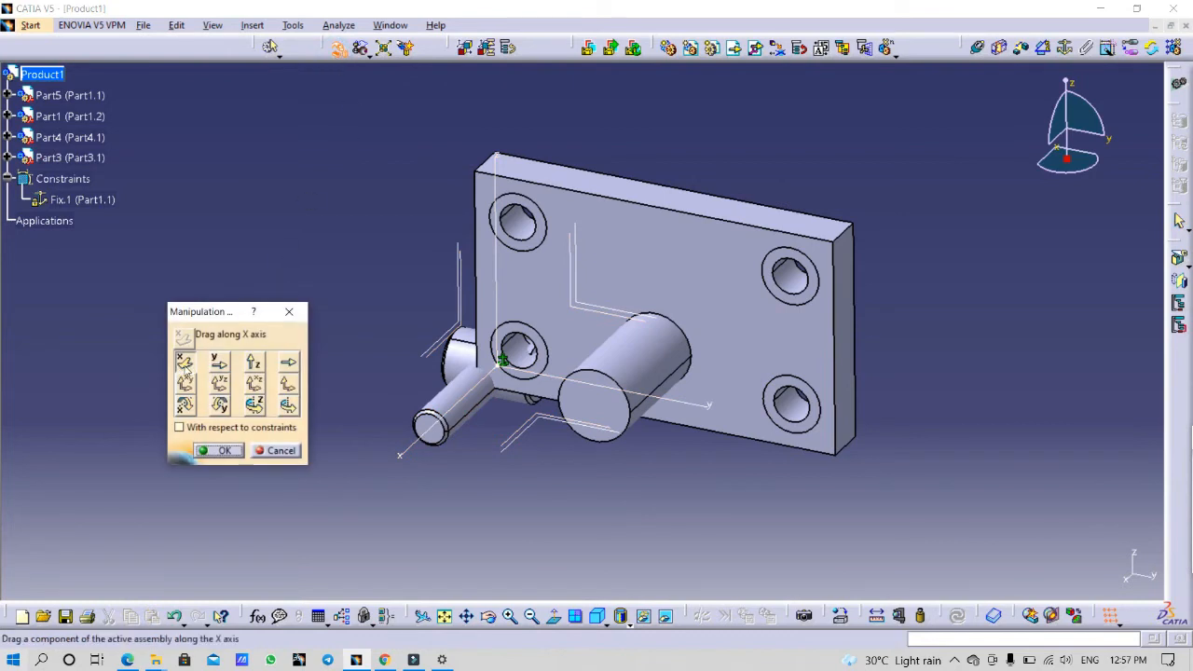
left_click_drag(634, 268, 1050, 269)
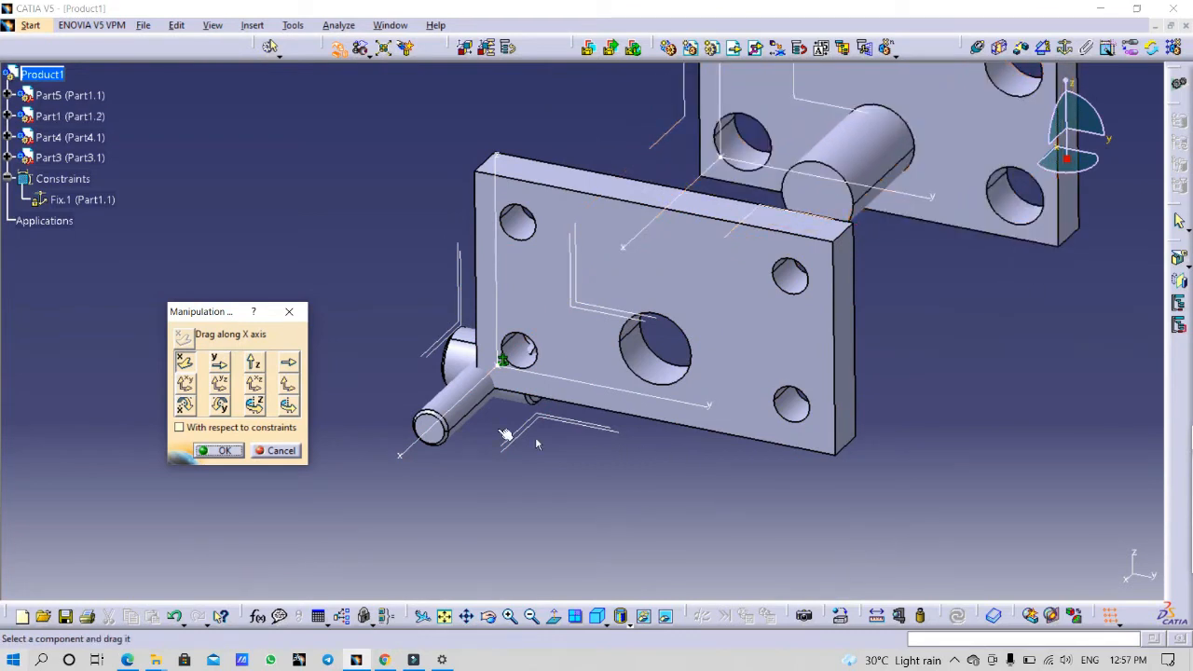
left_click_drag(452, 402, 245, 530)
left_click_drag(454, 359, 399, 420)
left_click(224, 450)
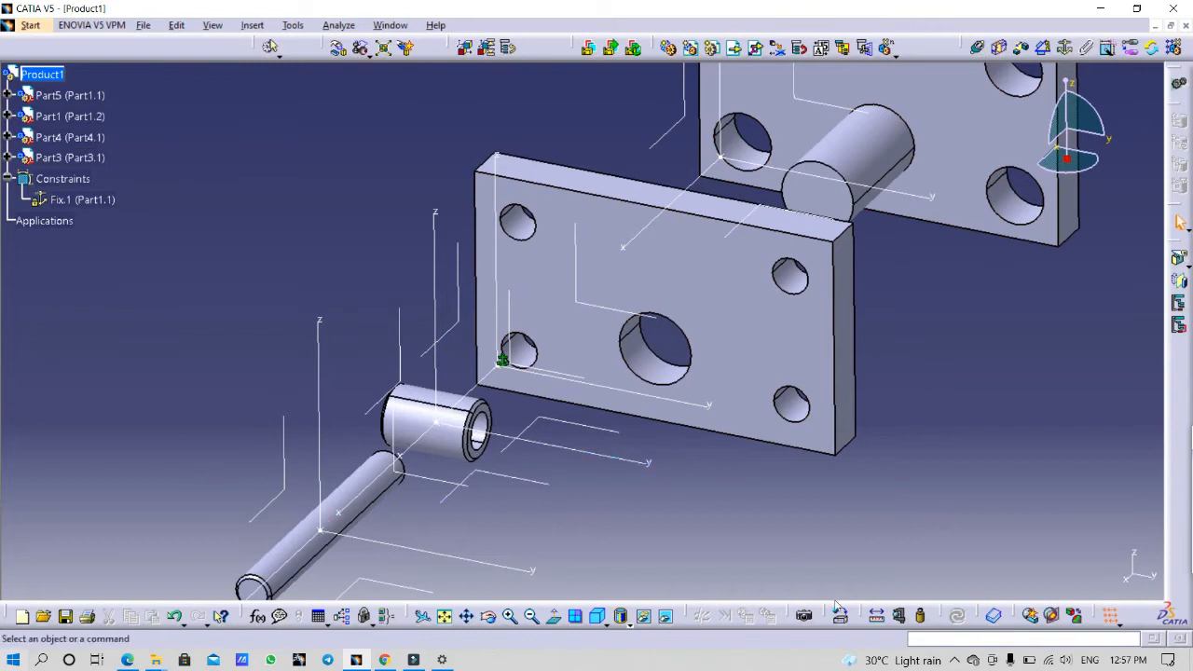
left_click(957, 617)
left_click(364, 485)
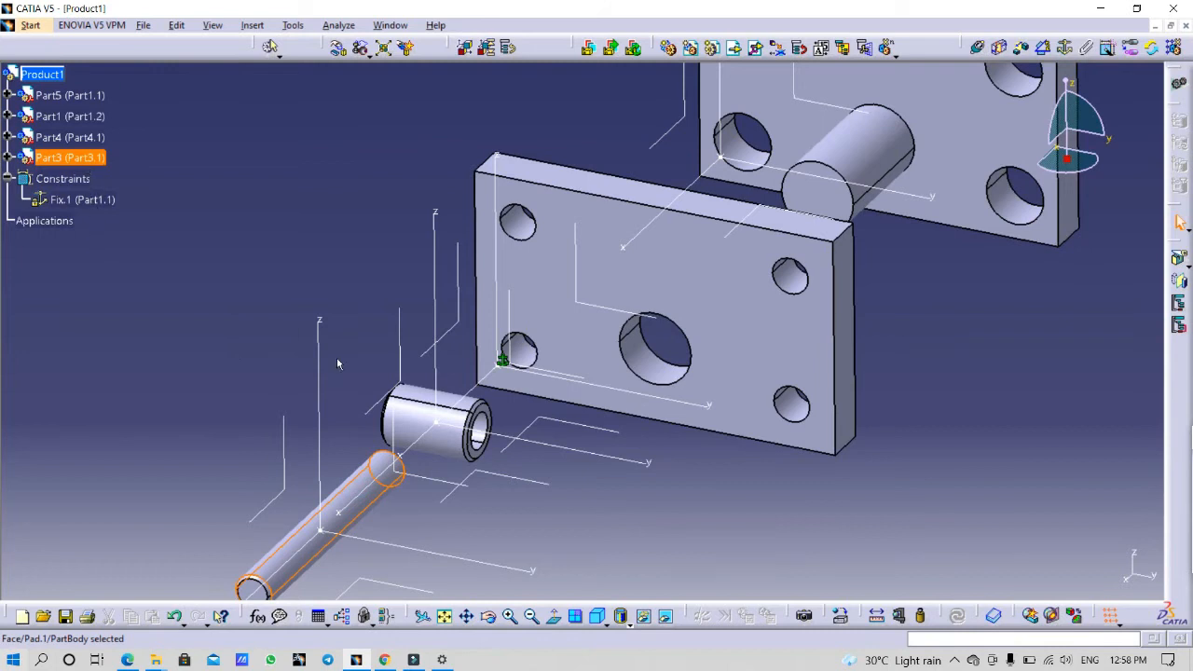
left_click(79, 137)
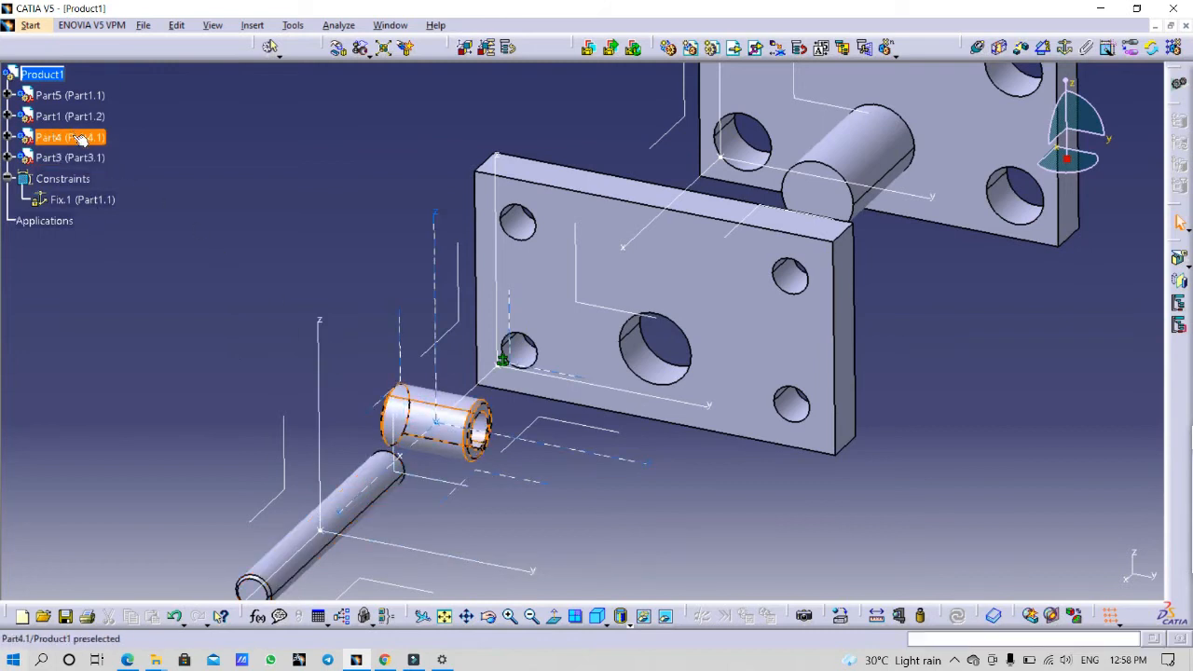
left_click(214, 279)
left_click(85, 139)
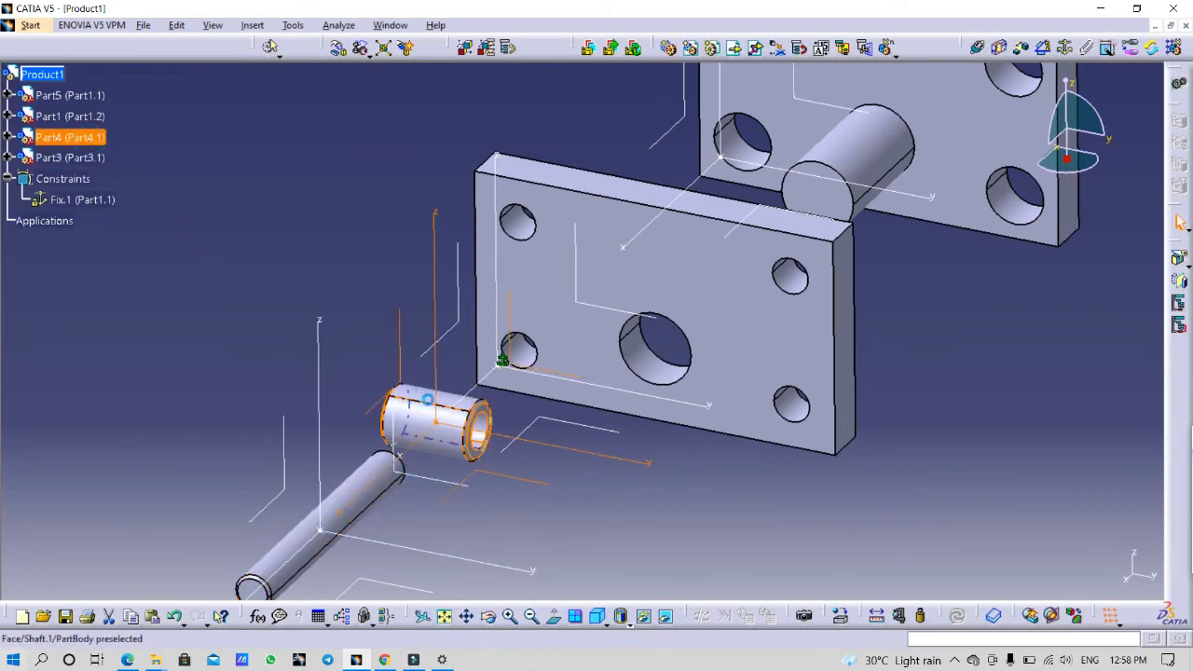
Copy the Part3.1 pillar and paste three more instances of it into Product1.
left_click(74, 157)
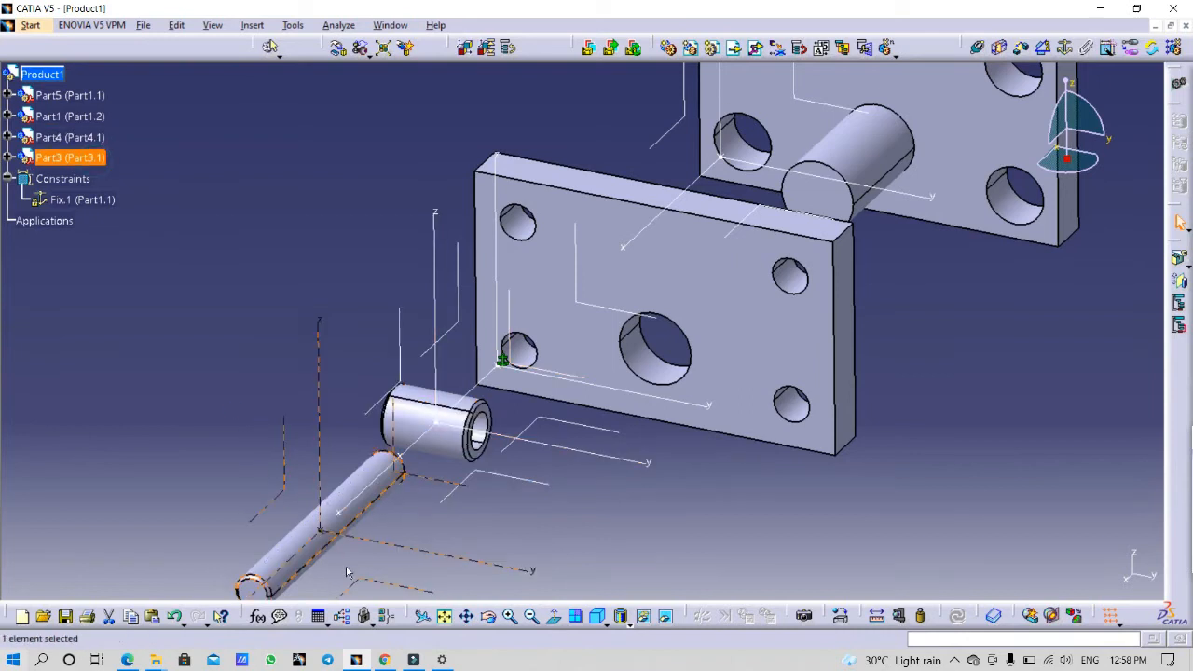
right_click(84, 157)
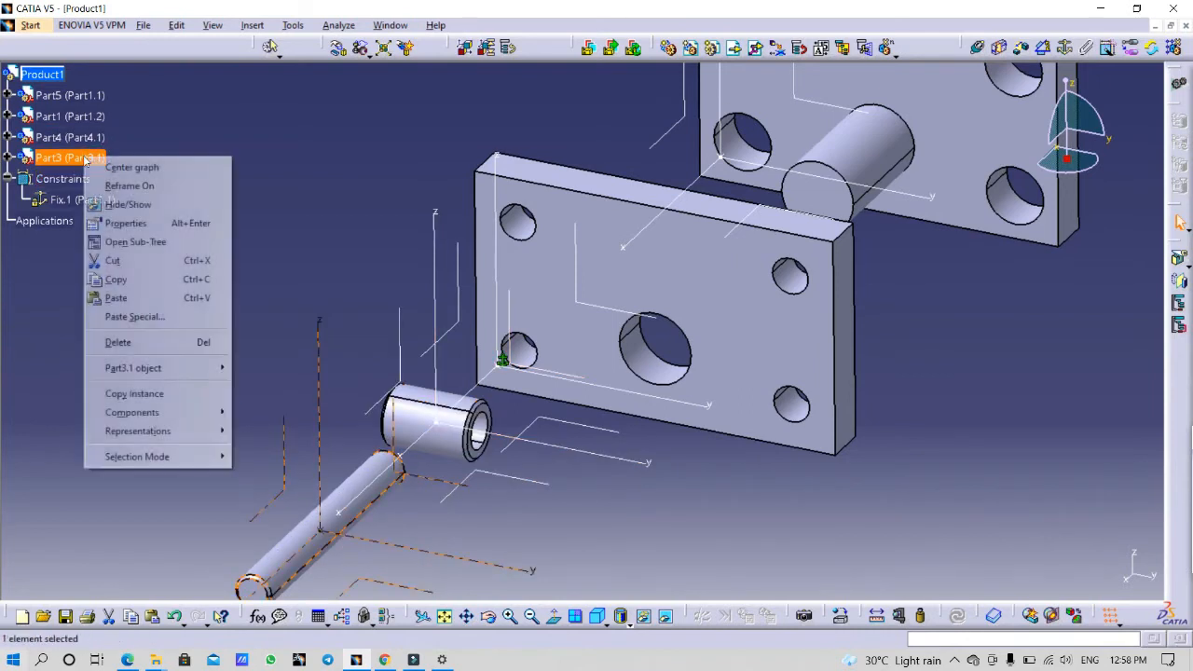
left_click(130, 281)
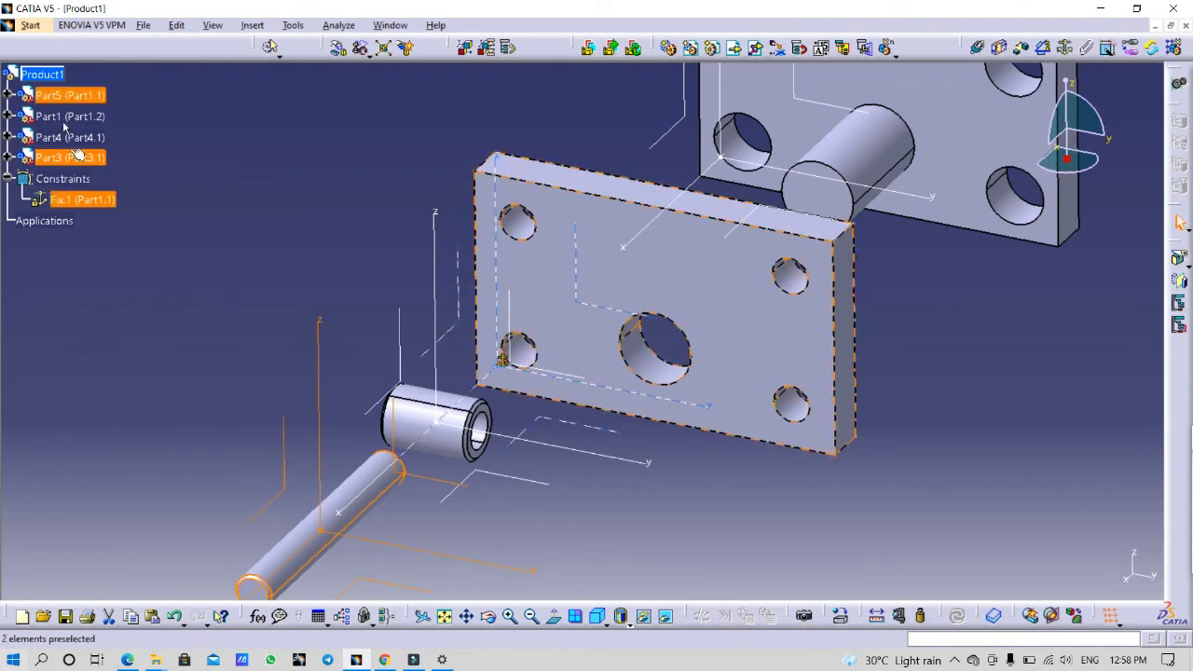
right_click(49, 74)
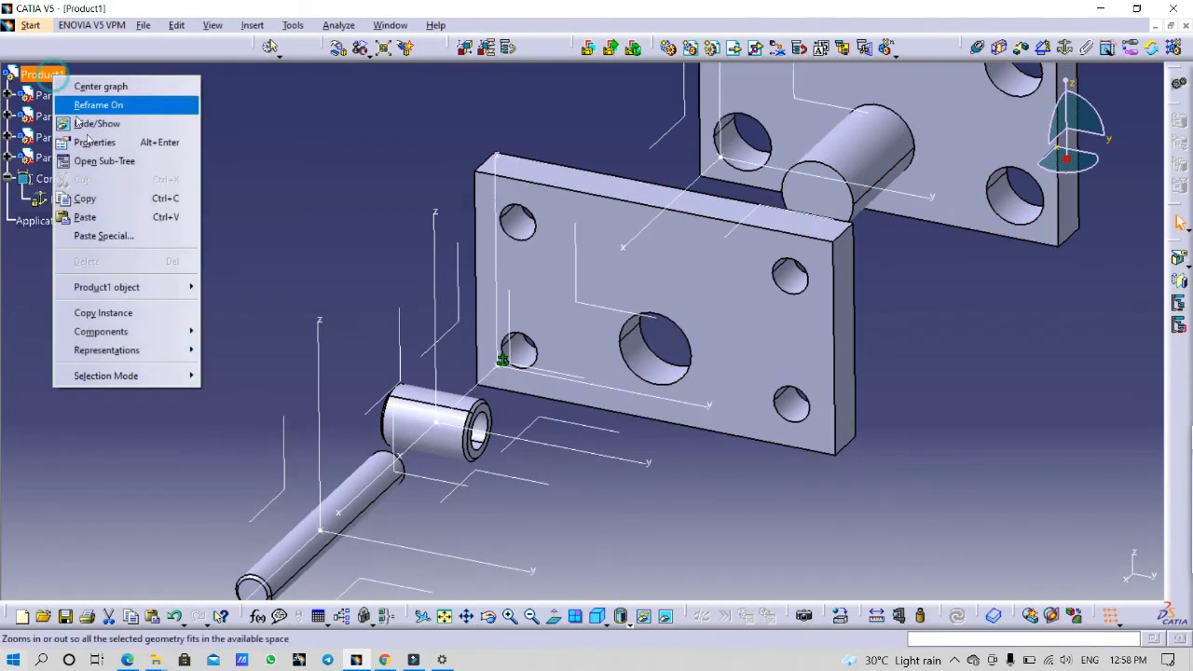
left_click(132, 216)
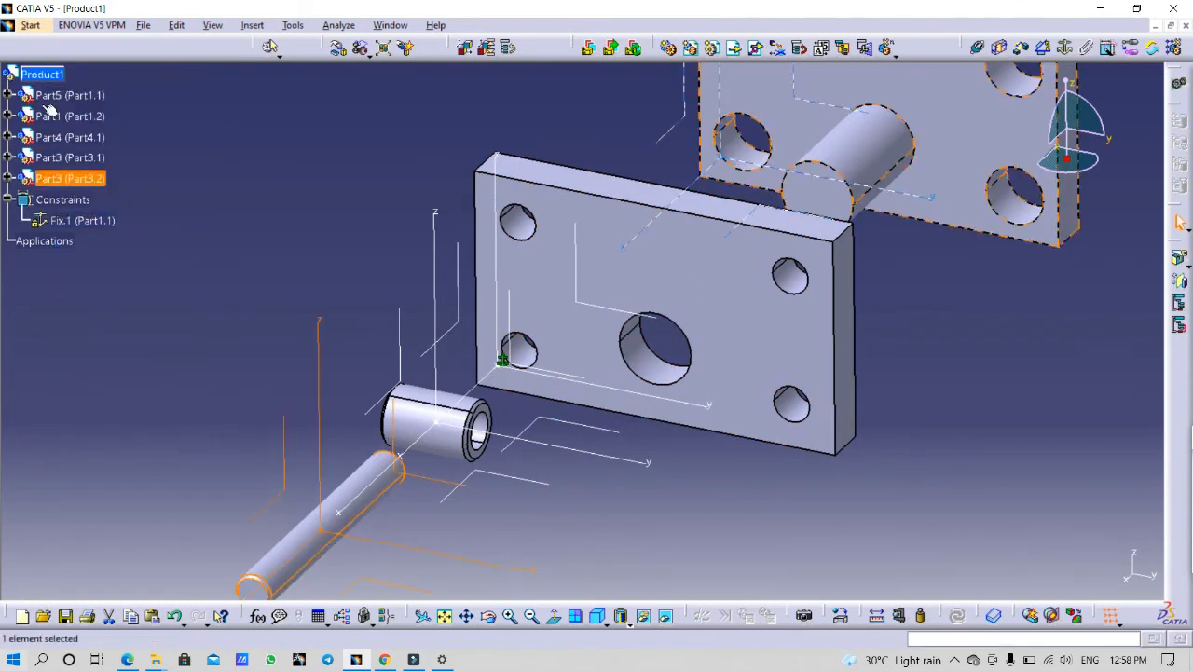
right_click(42, 75)
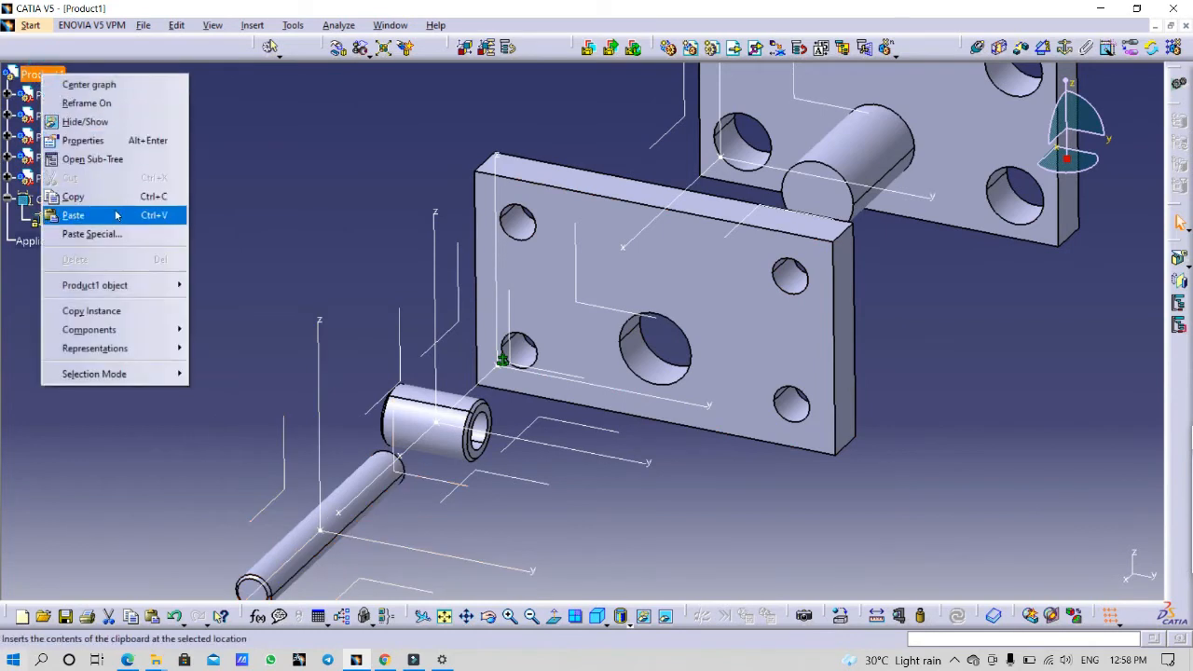
left_click(75, 215)
right_click(52, 75)
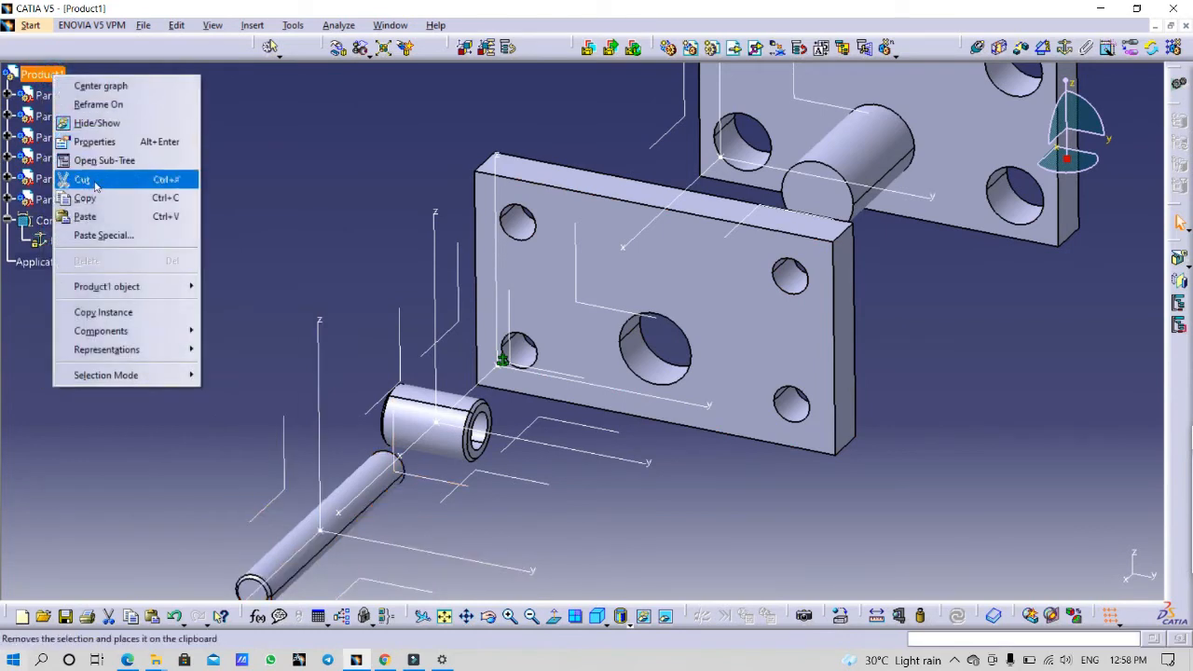
left_click(105, 216)
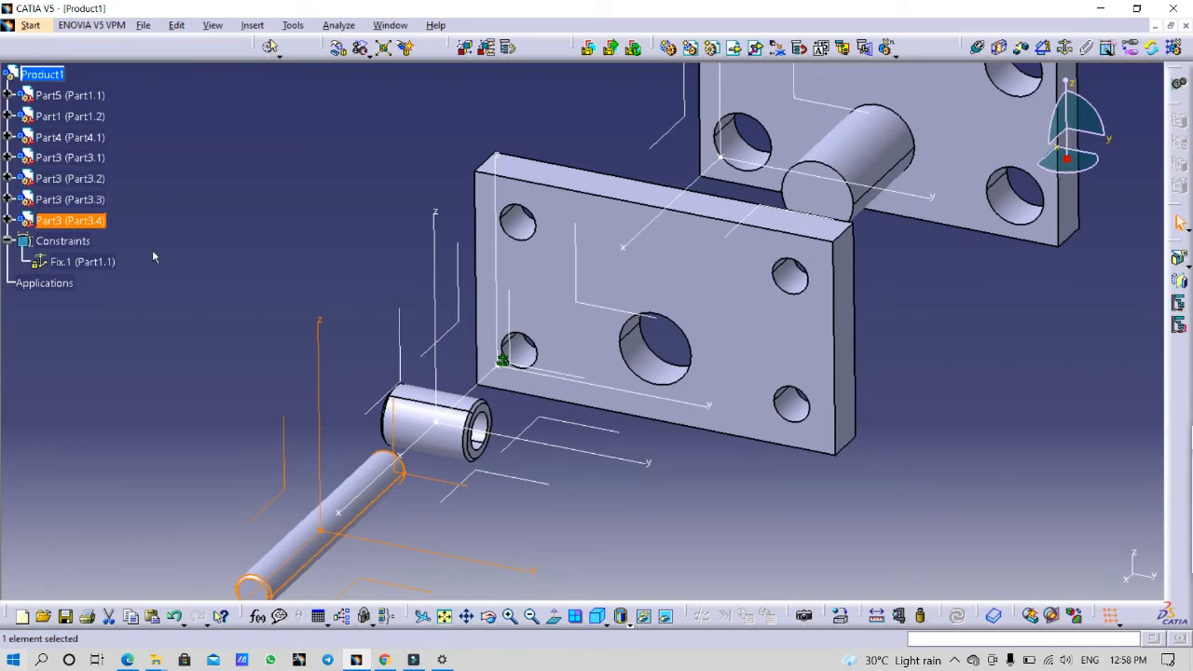
Spread the overlapping pillar instances apart along the Y axis with Manipulation so all four lie side by side.
left_click(340, 53)
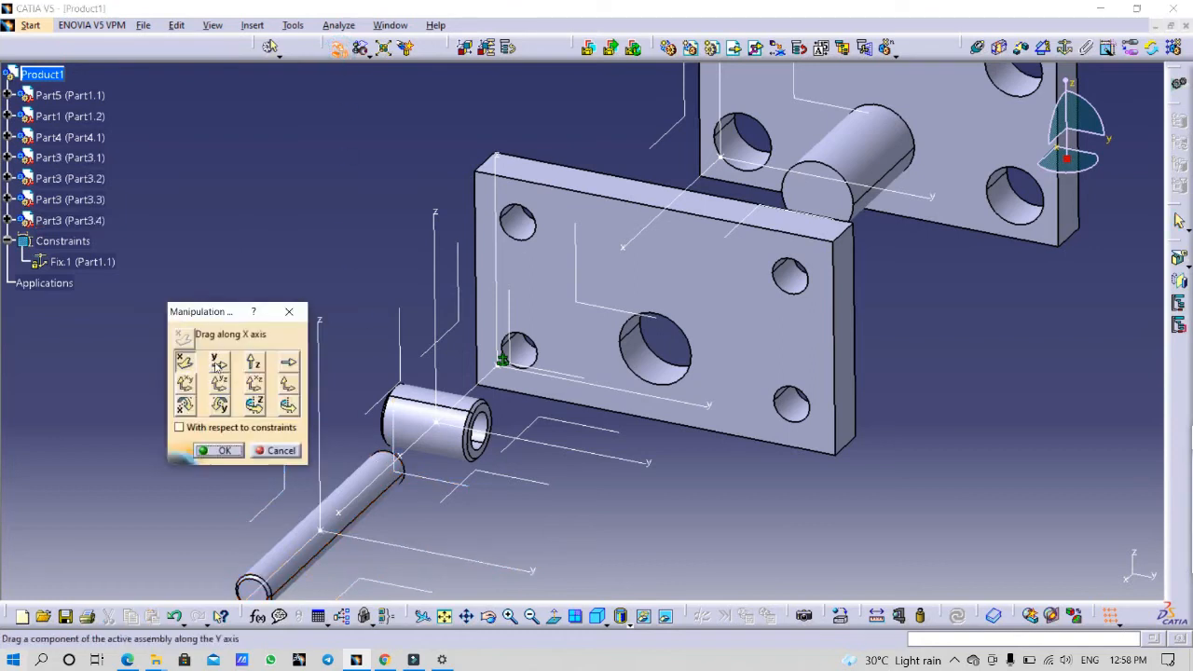
left_click(219, 361)
left_click_drag(294, 541, 485, 609)
left_click_drag(326, 520, 553, 598)
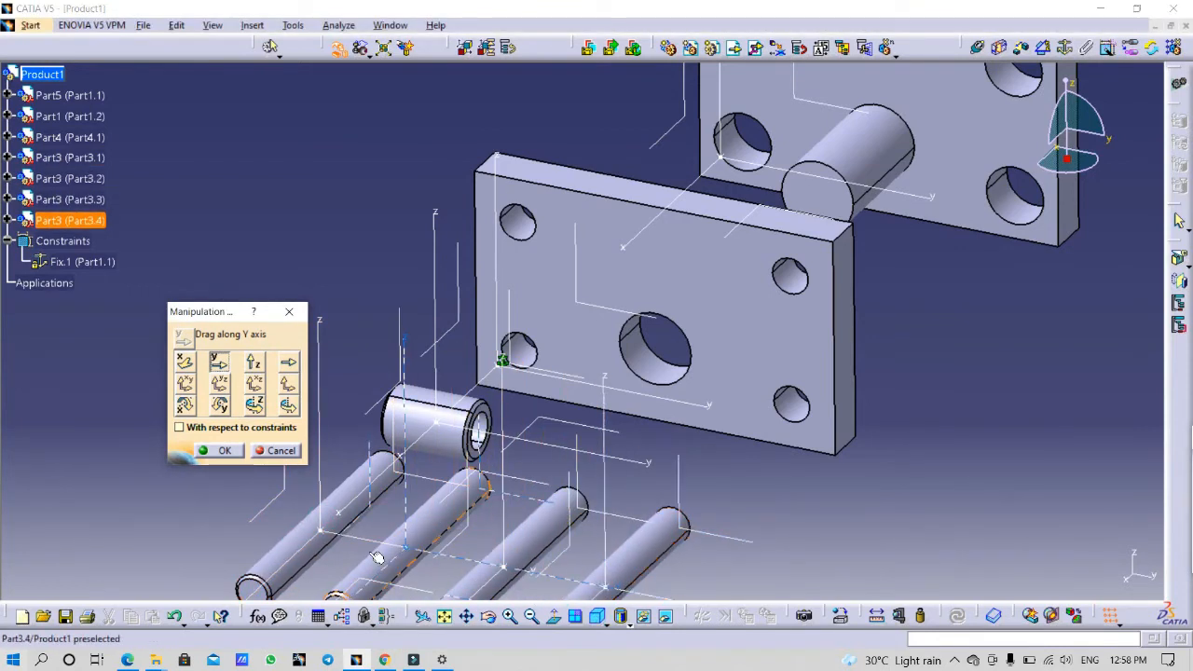
left_click(236, 456)
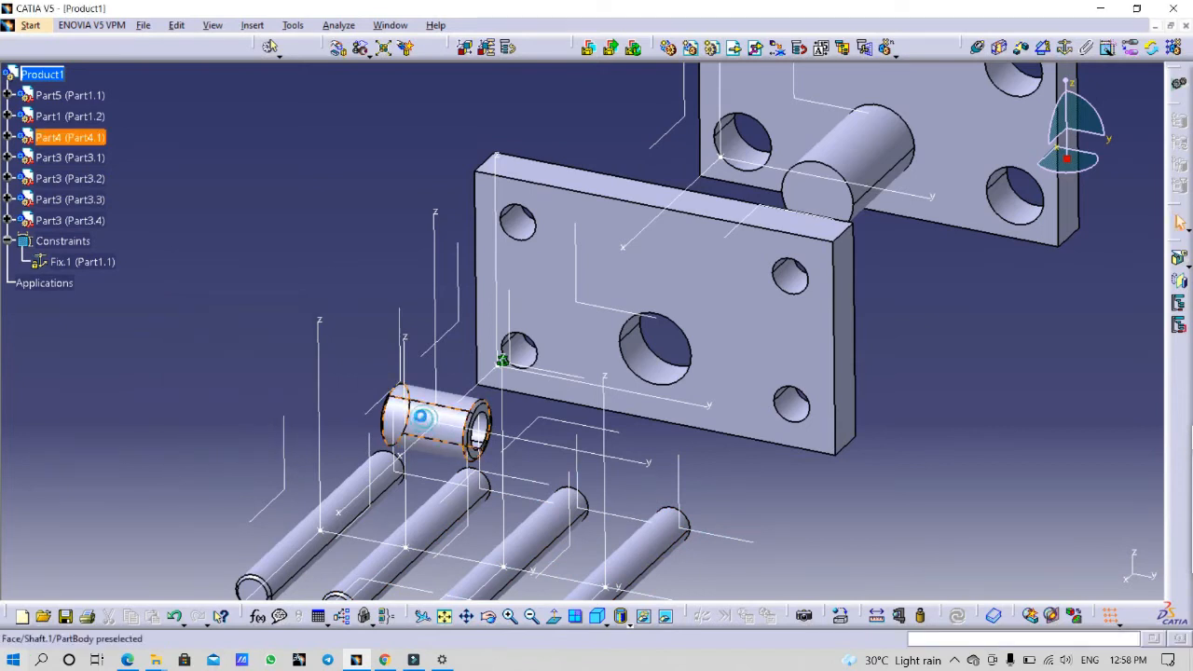
Copy the Part4.1 bush and paste three more instances of it into Product1.
left_click(430, 424)
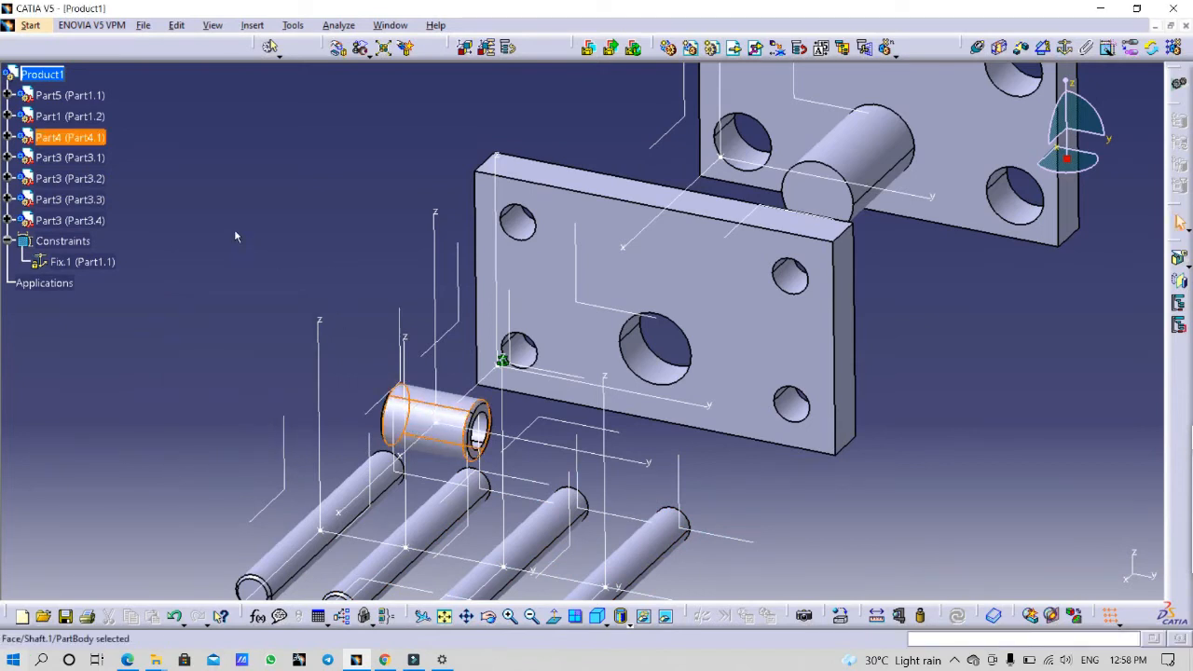
right_click(98, 141)
left_click(144, 269)
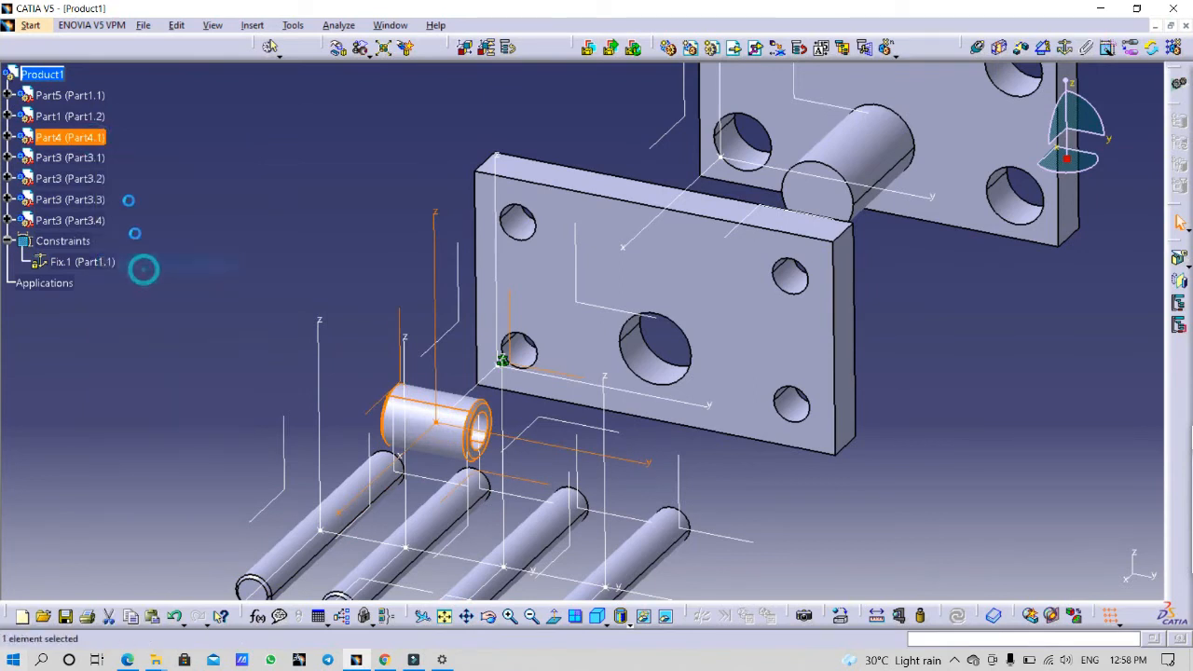
right_click(44, 74)
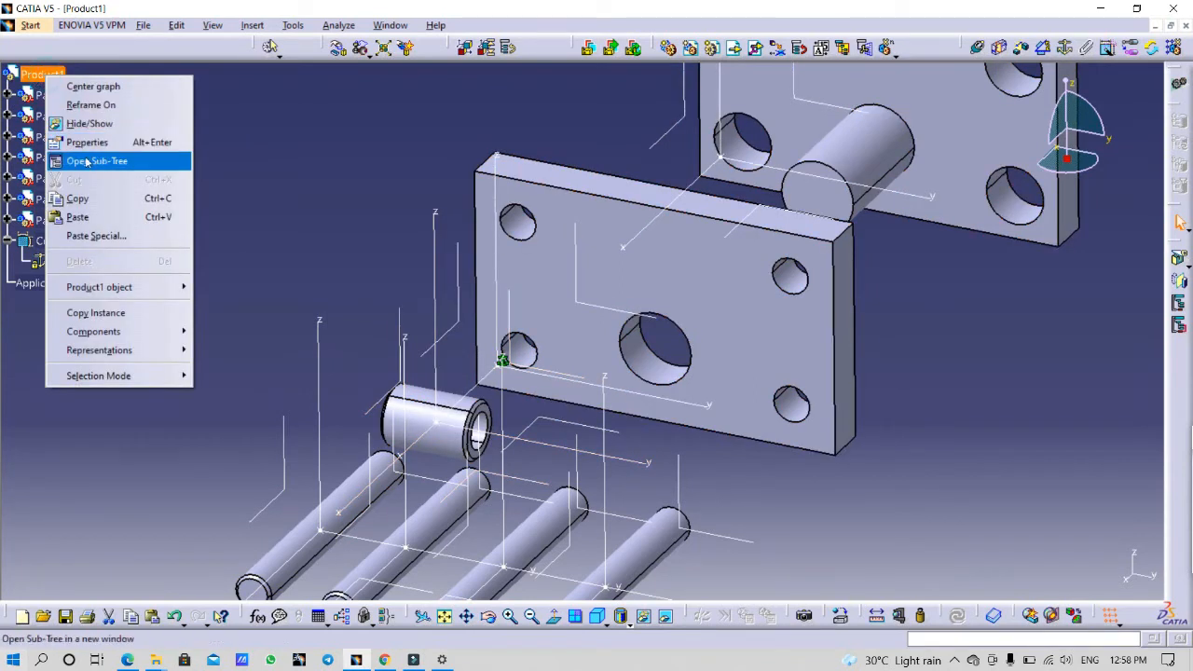
left_click(75, 216)
right_click(44, 75)
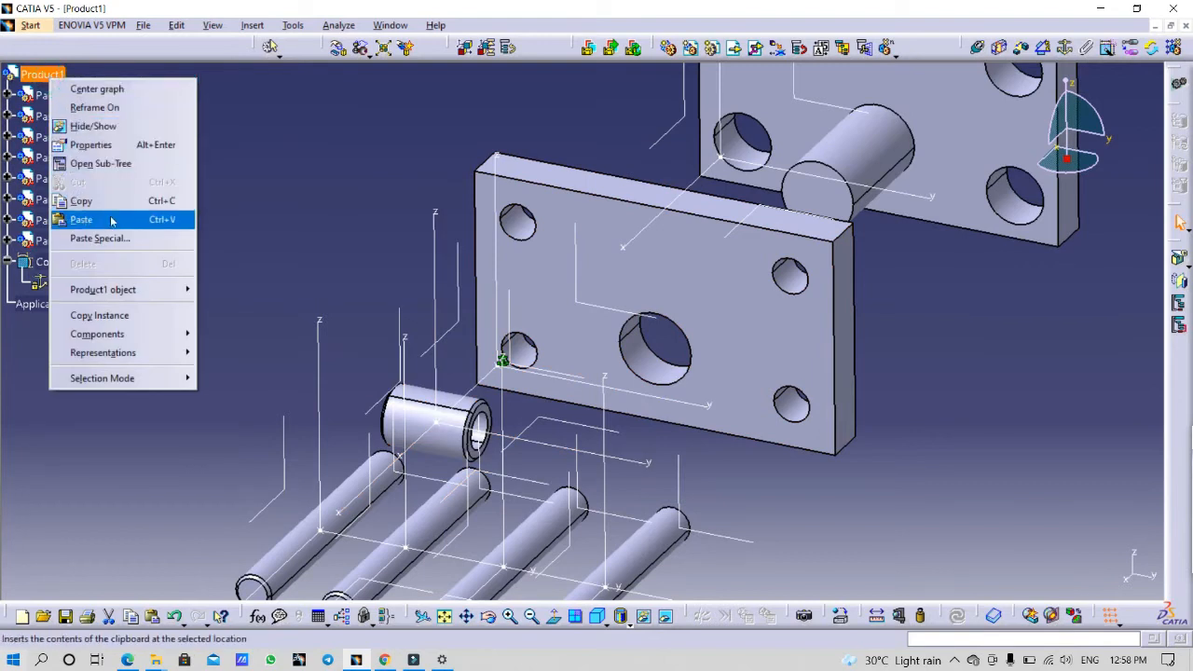
left_click(81, 219)
right_click(49, 78)
left_click(80, 216)
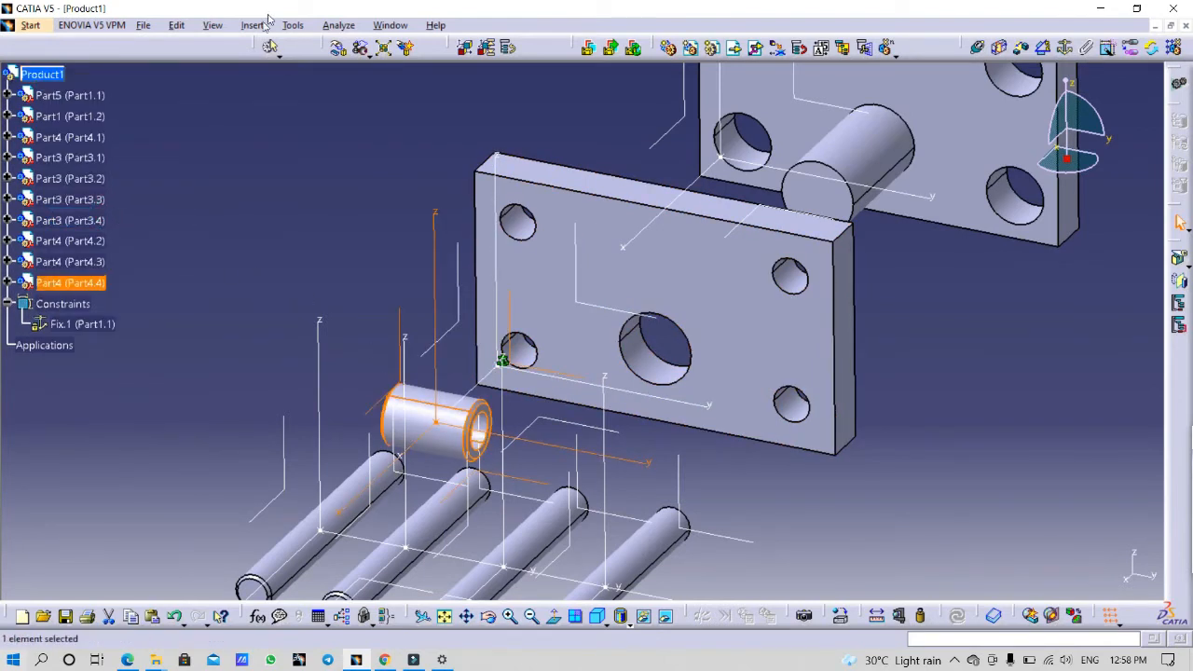
Spread the overlapping bush instances apart along the Y axis with Manipulation so all four lie in a row.
left_click(339, 48)
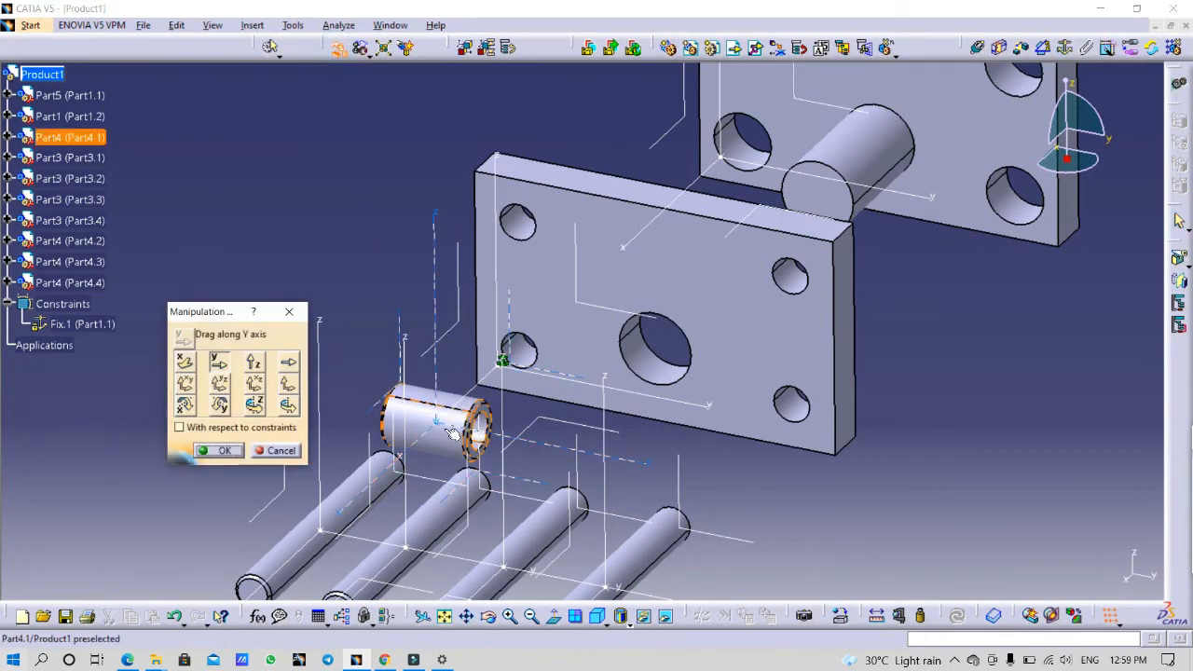
left_click_drag(402, 421, 709, 508)
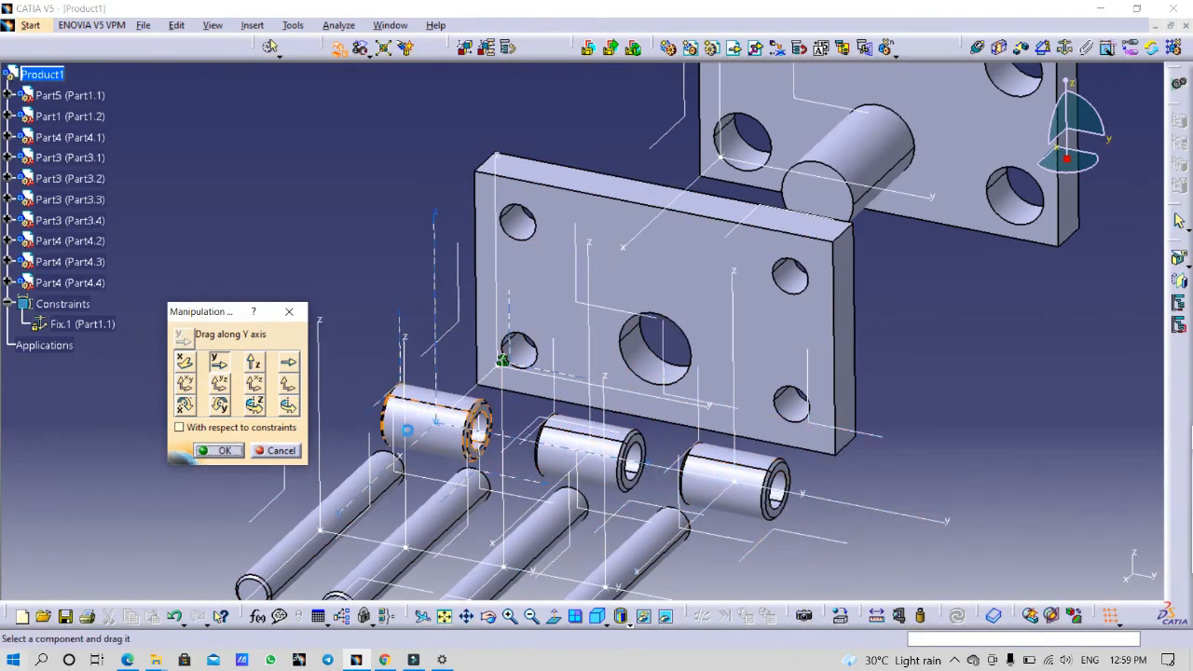
left_click_drag(447, 449, 886, 564)
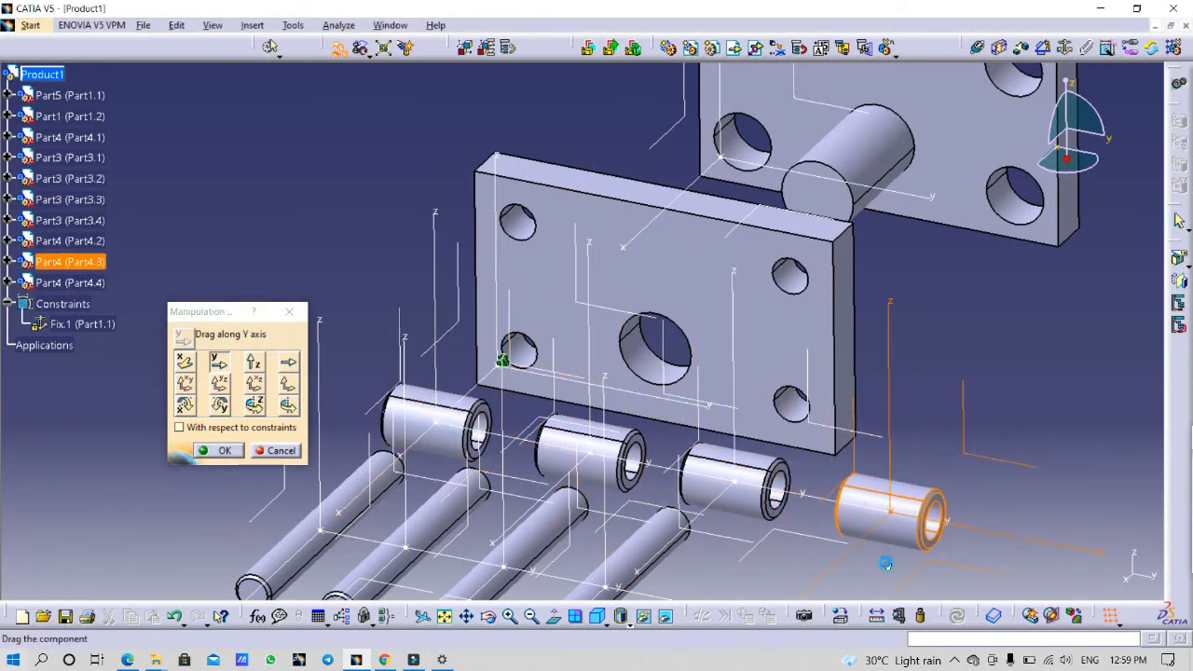
left_click(220, 450)
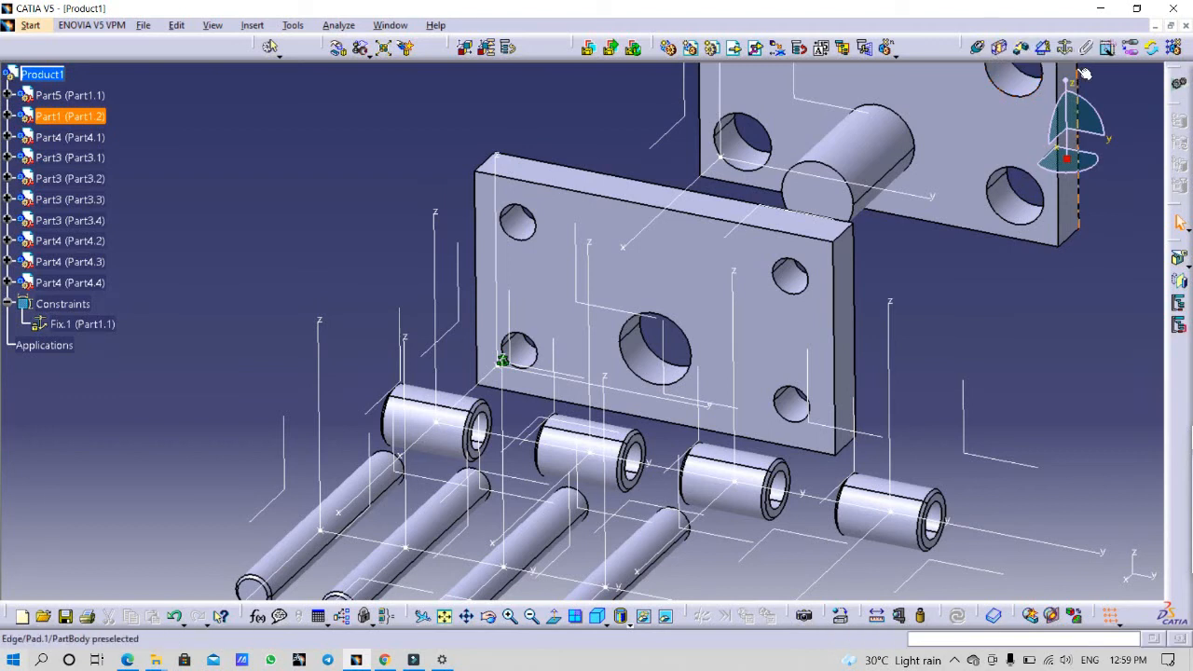
Add a coincidence constraint between the Part3.1 pillar axis and the bottom plate's upper-left hole axis, turning off future Assistant prompts.
left_click(979, 47)
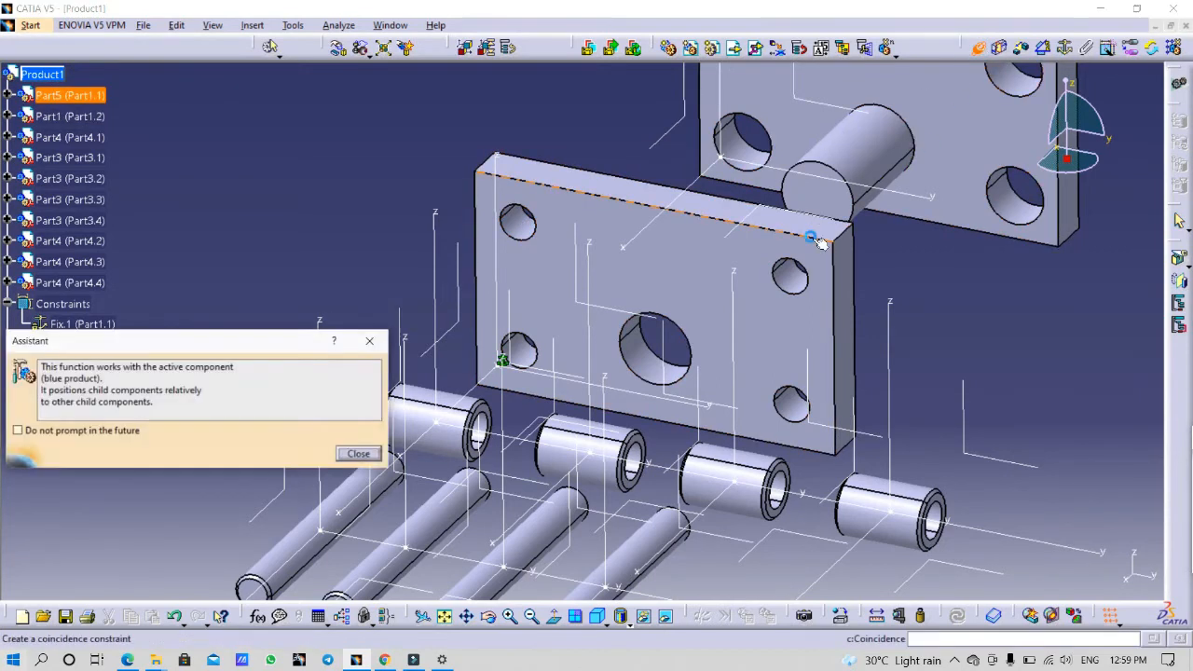
left_click(101, 427)
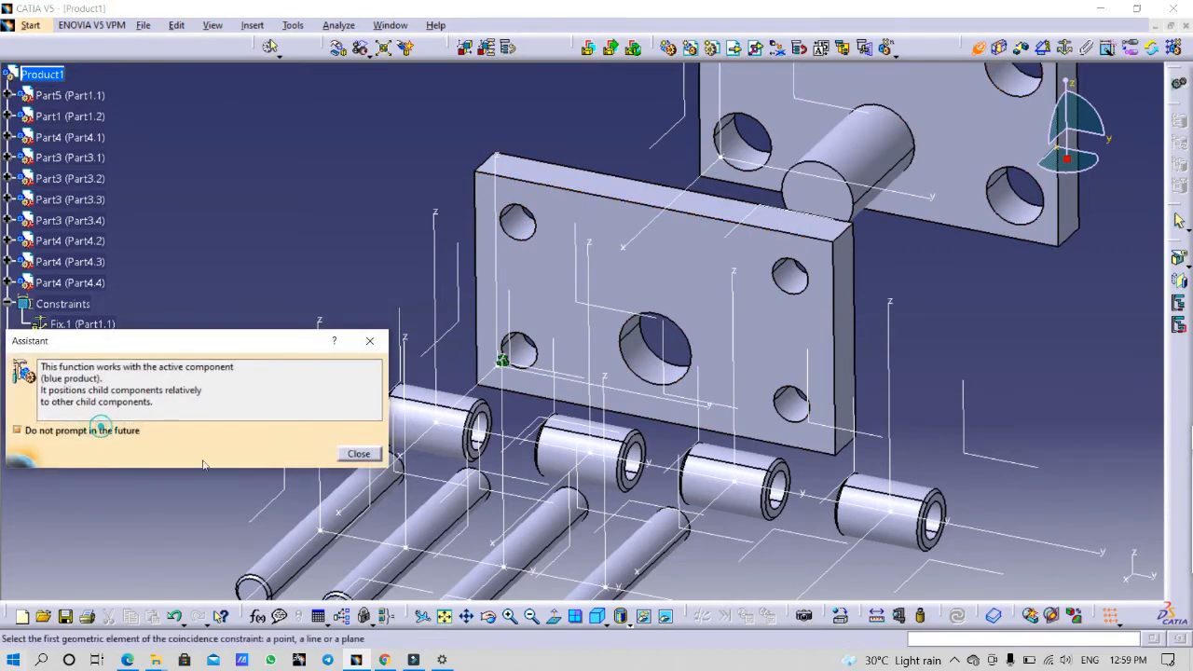
left_click(359, 454)
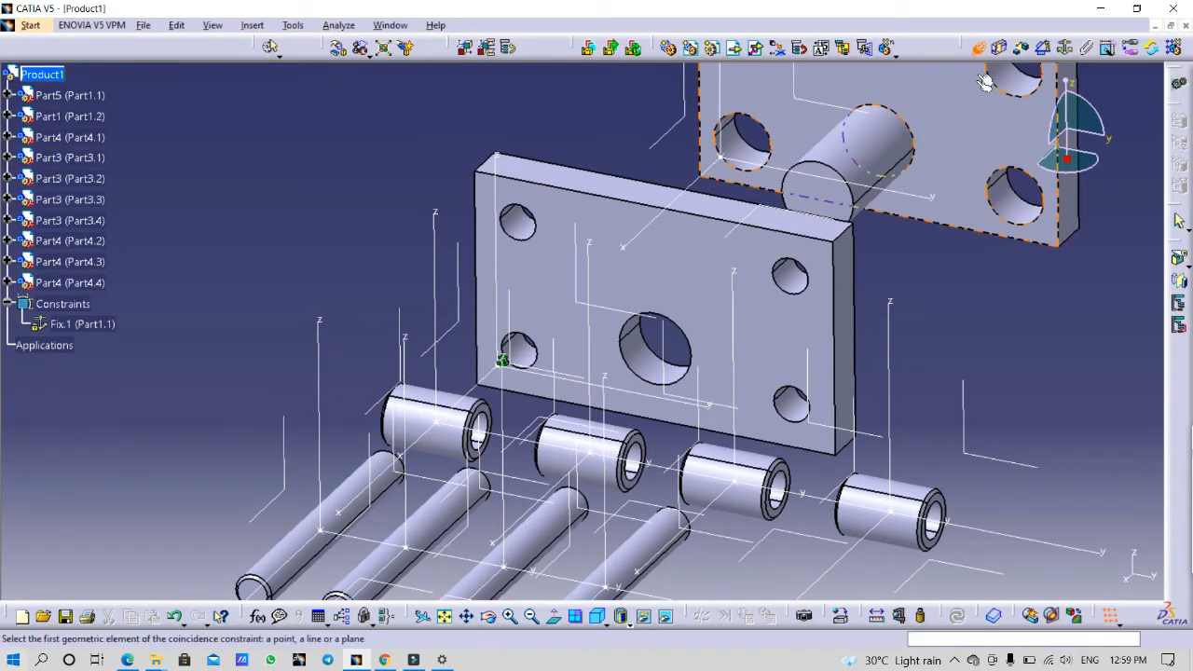
left_click(330, 516)
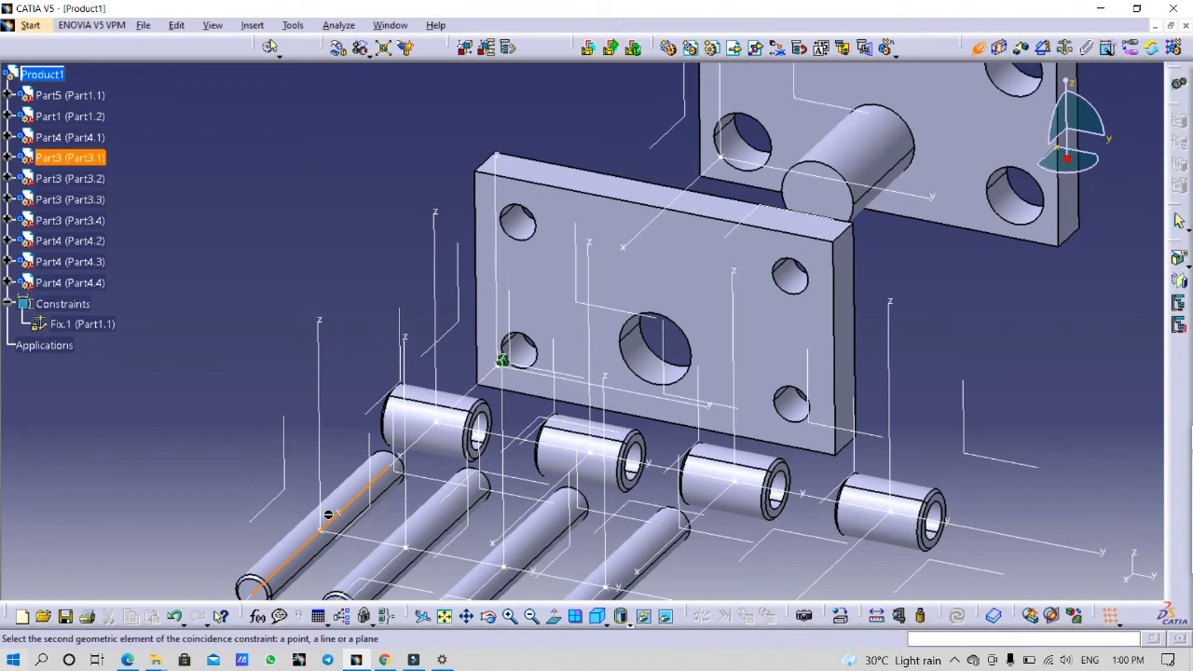
left_click(524, 226)
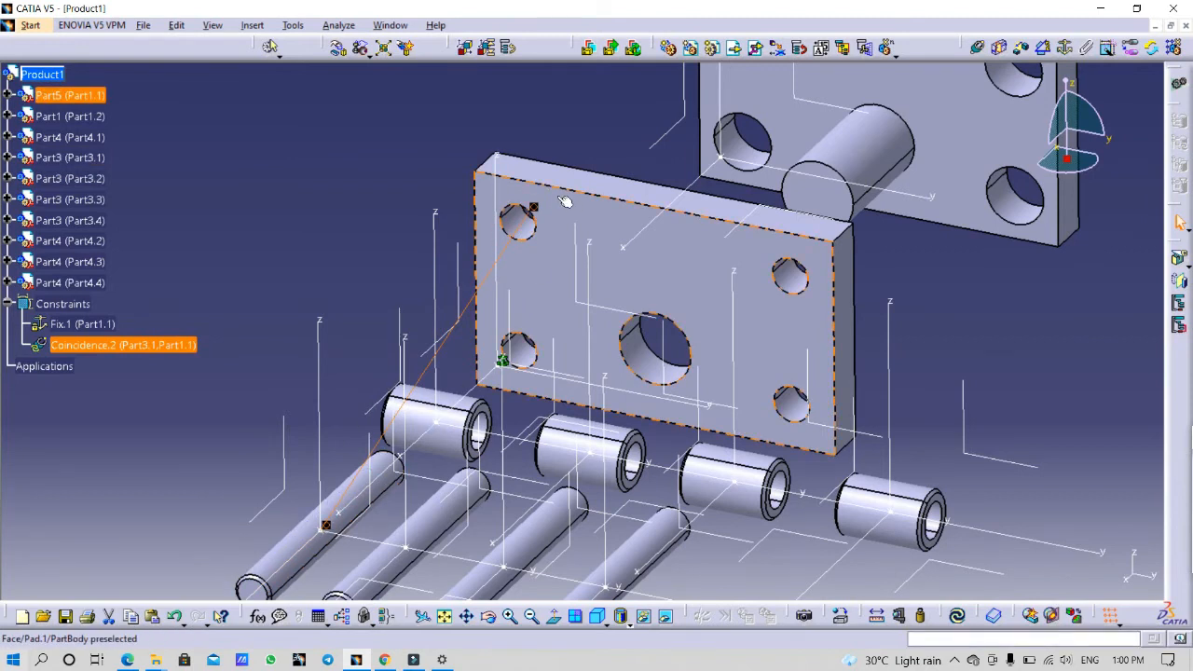
Add a coincidence constraint between the Part3.4 pillar axis and the bottom plate's lower-left hole axis.
left_click(976, 47)
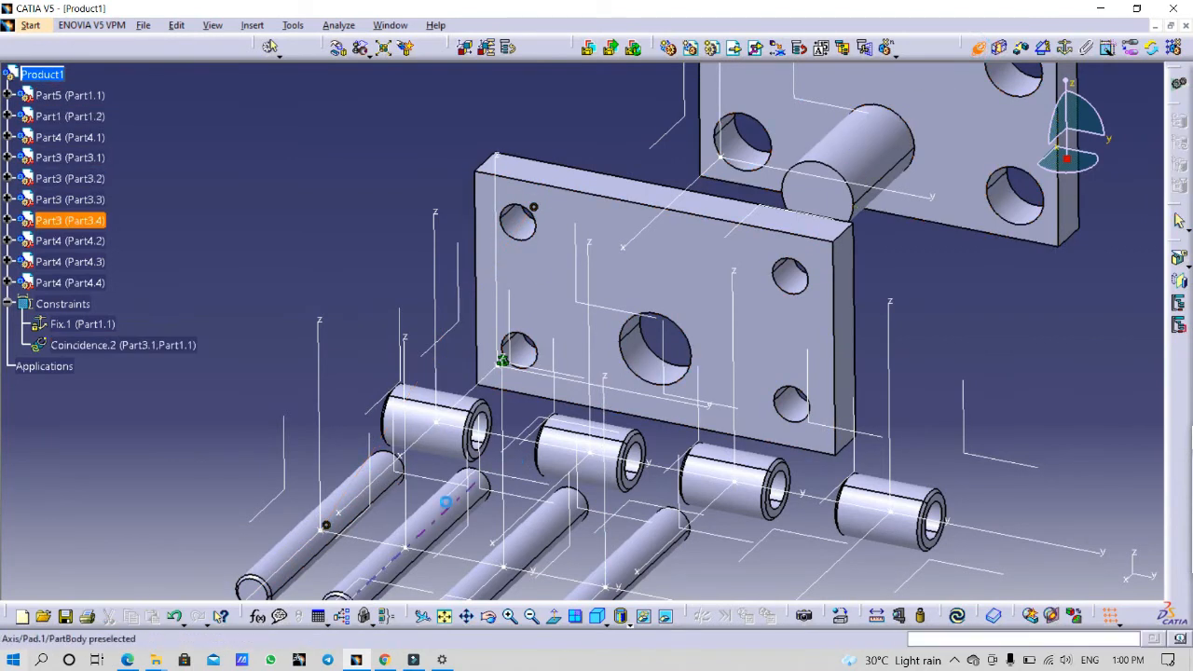
left_click(445, 503)
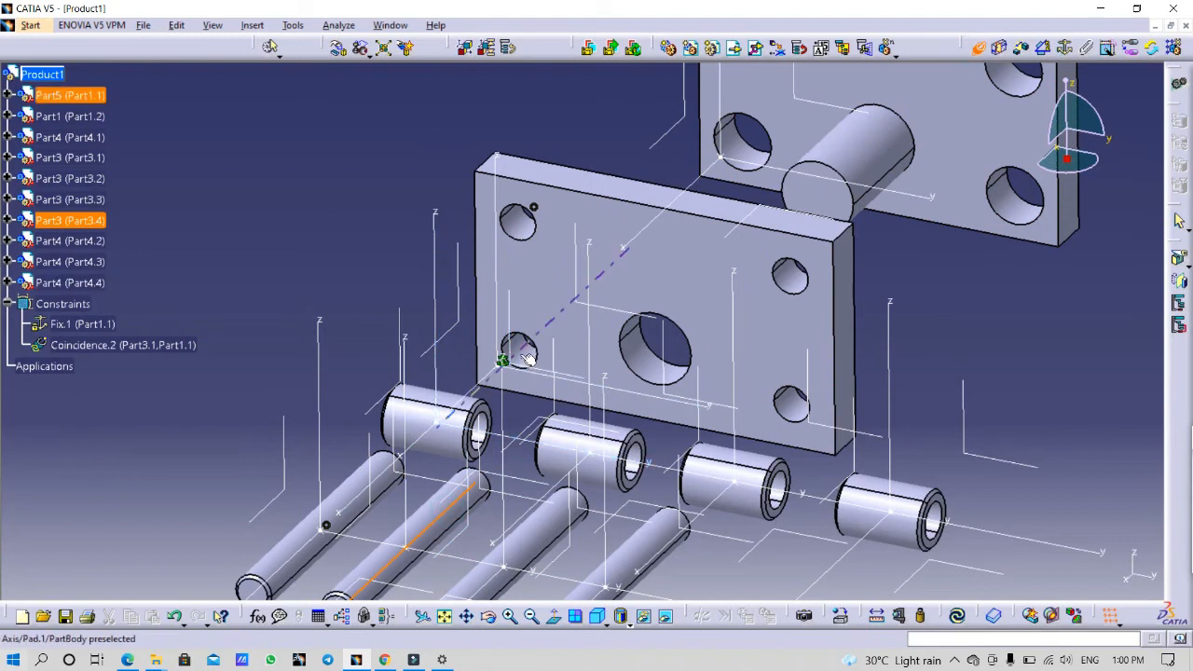
left_click(527, 357)
Constrain the bottom plate's upper-right hole axis coincident with the Part3.3 pillar and its lower-right hole axis with the Part3.2 pillar.
left_click(976, 46)
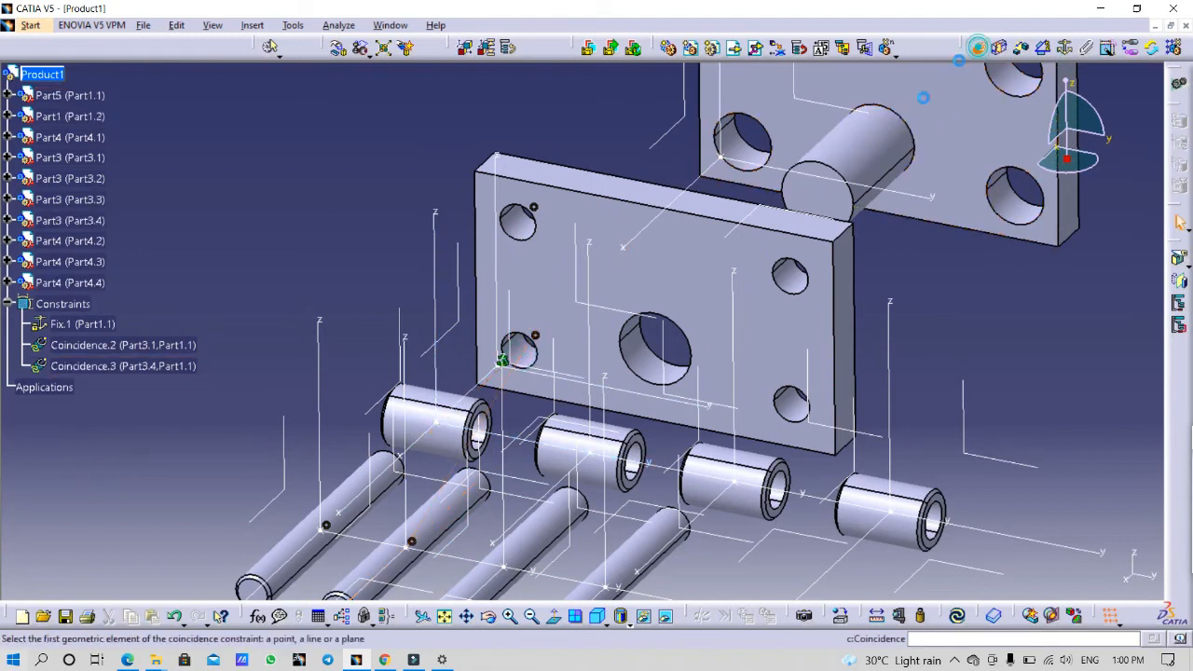
left_click(794, 277)
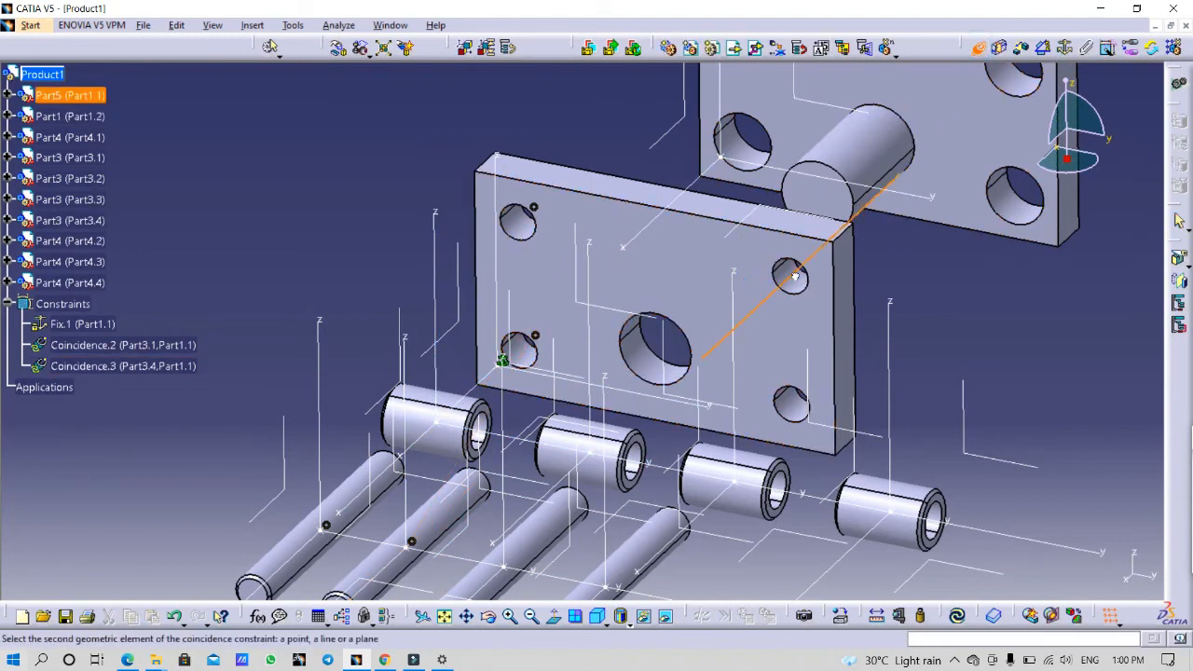
left_click(537, 548)
left_click(976, 46)
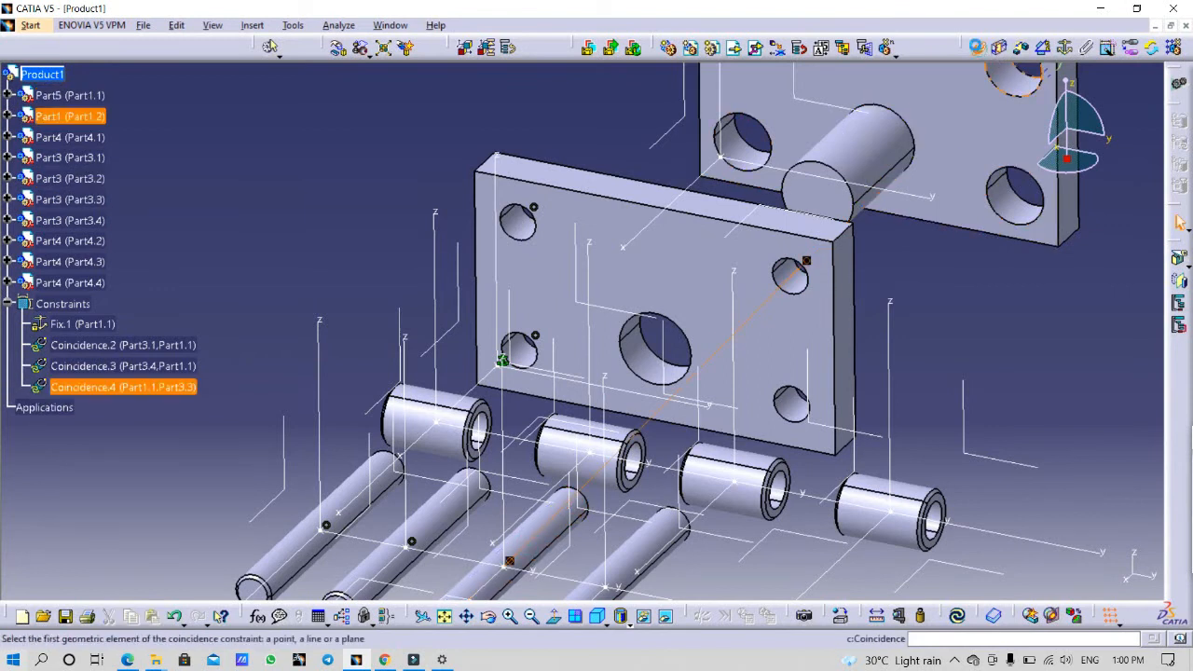
left_click(788, 406)
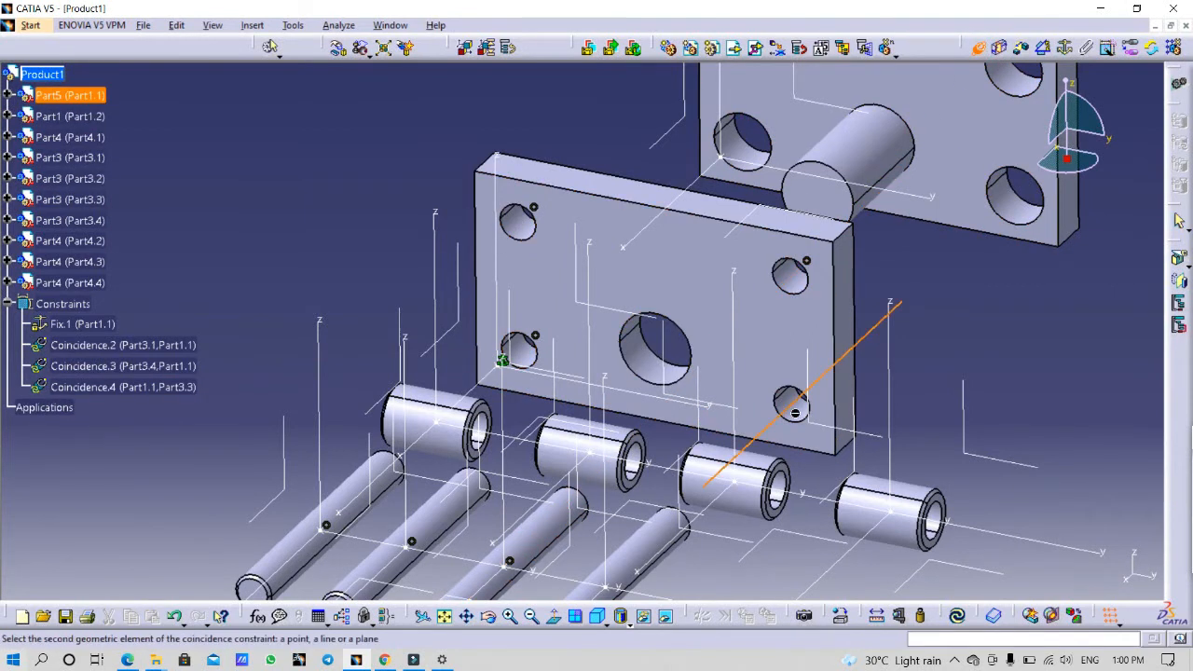
left_click(666, 535)
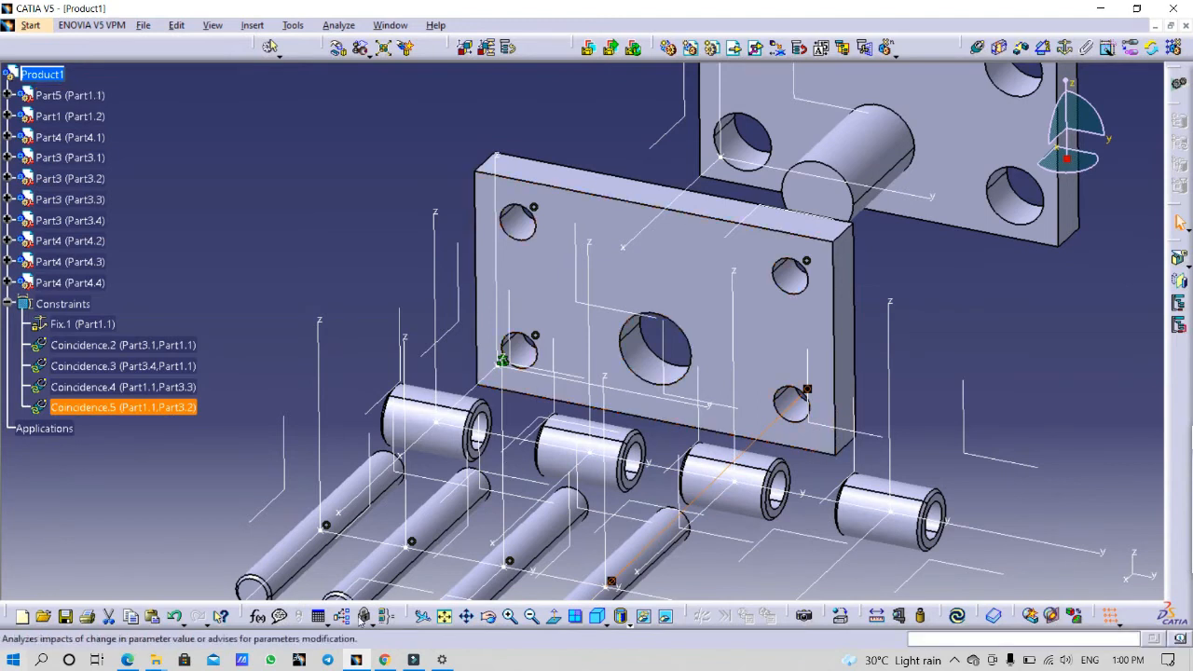
Switch to Chrome to check the top plate, guide pillar and guide bush drawings in Press_Tool_Assembly.pdf, and return to CATIA.
left_click(385, 660)
scroll(616, 321, "up", 1)
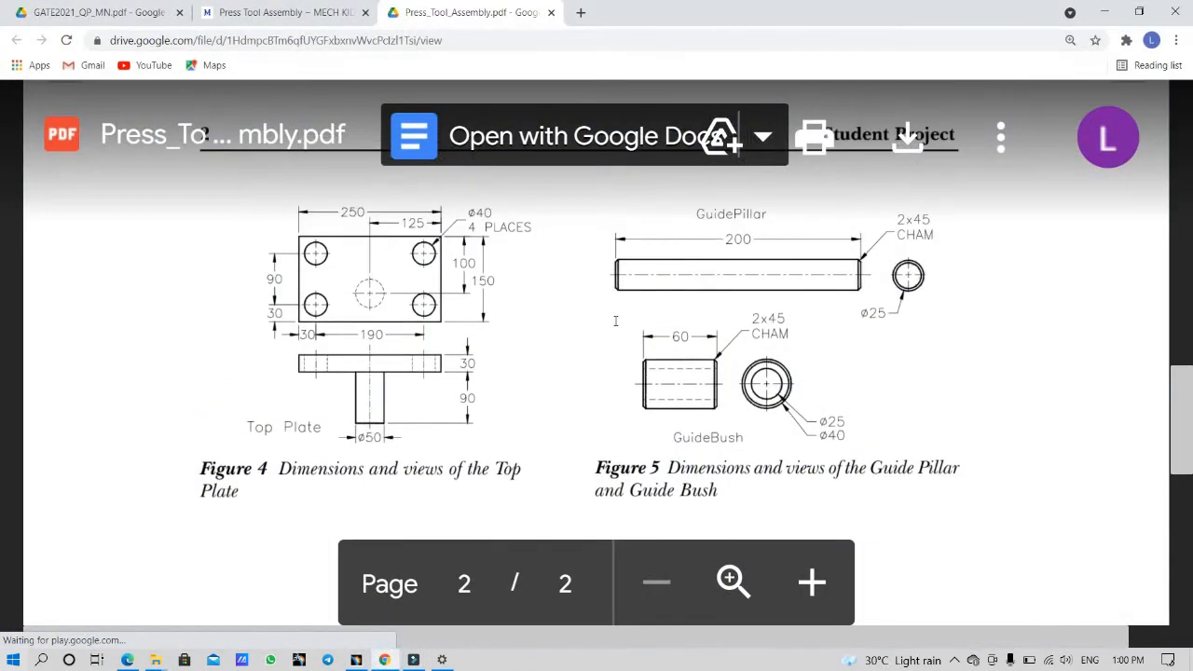
left_click(1105, 11)
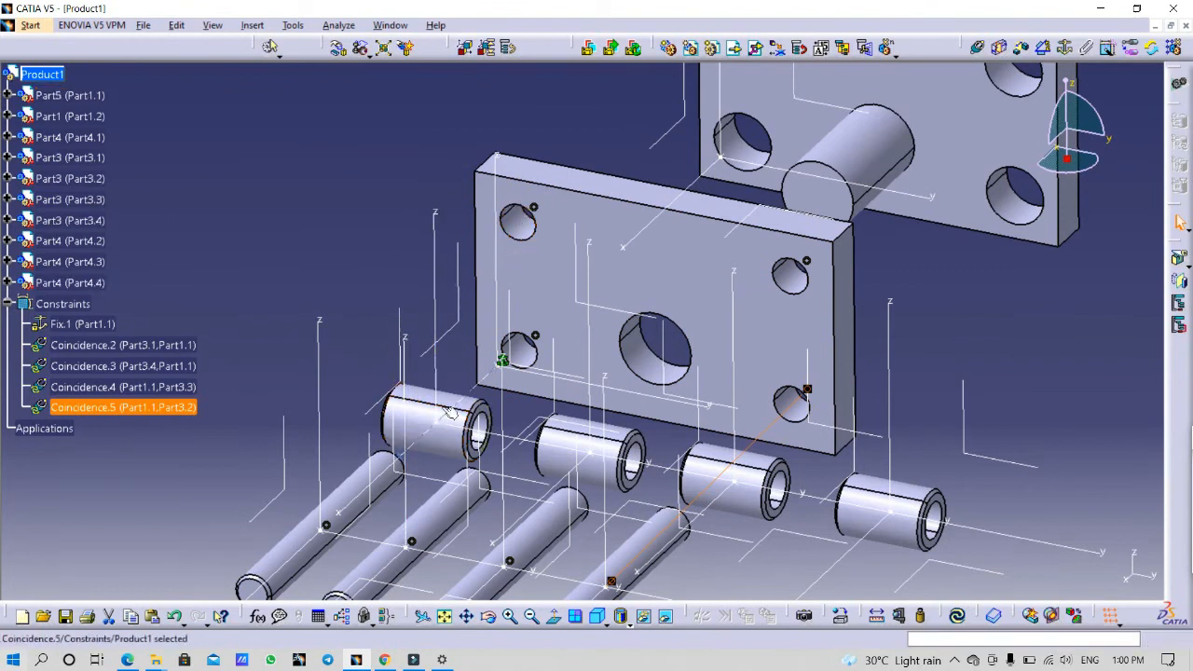
Add coincidence constraints between the axes of bush Part4.4 and pillar Part3.1, and of bush Part4.1 and pillar Part3.4.
left_click(978, 47)
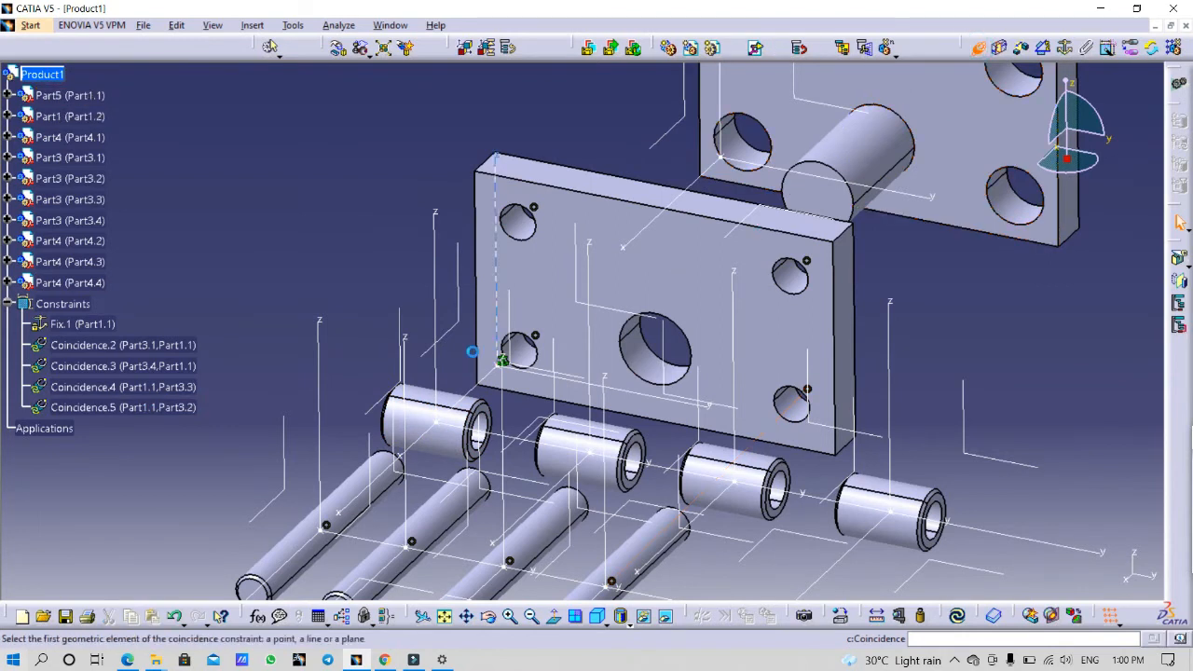
left_click(429, 425)
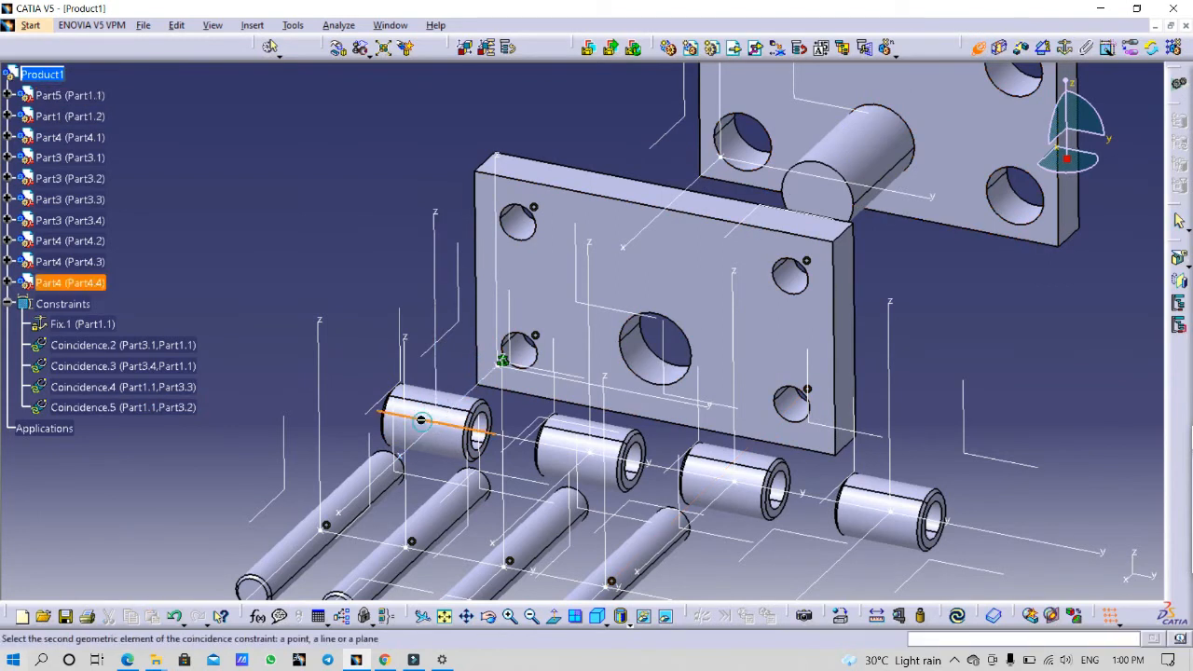
left_click(387, 473)
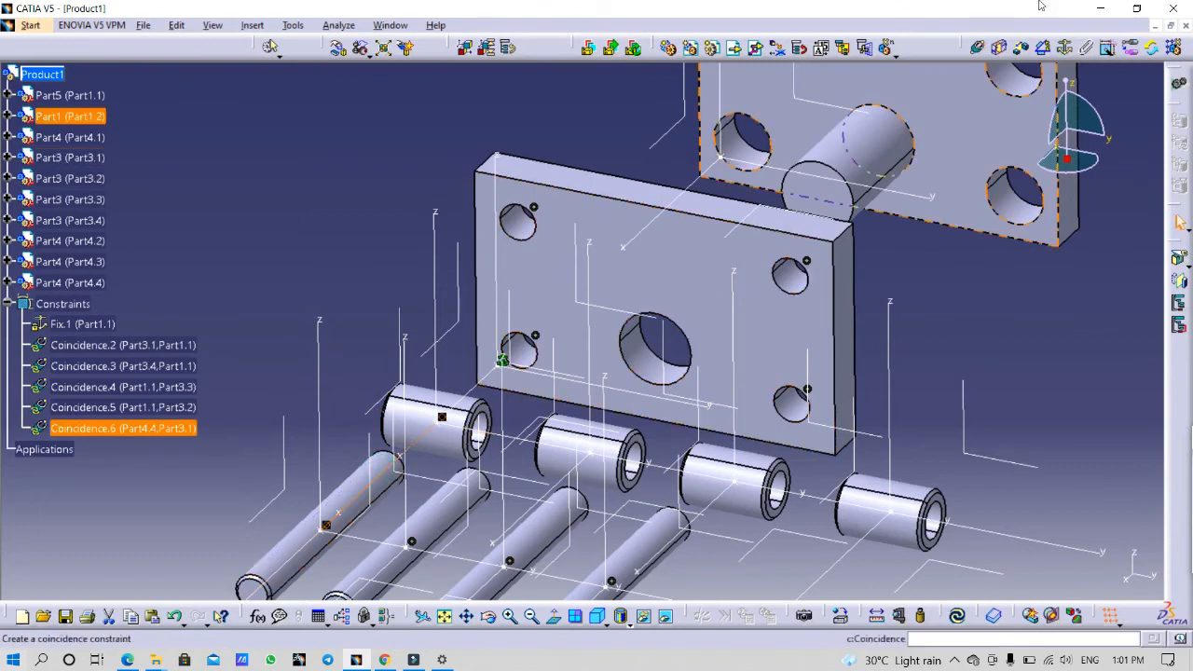
left_click(601, 471)
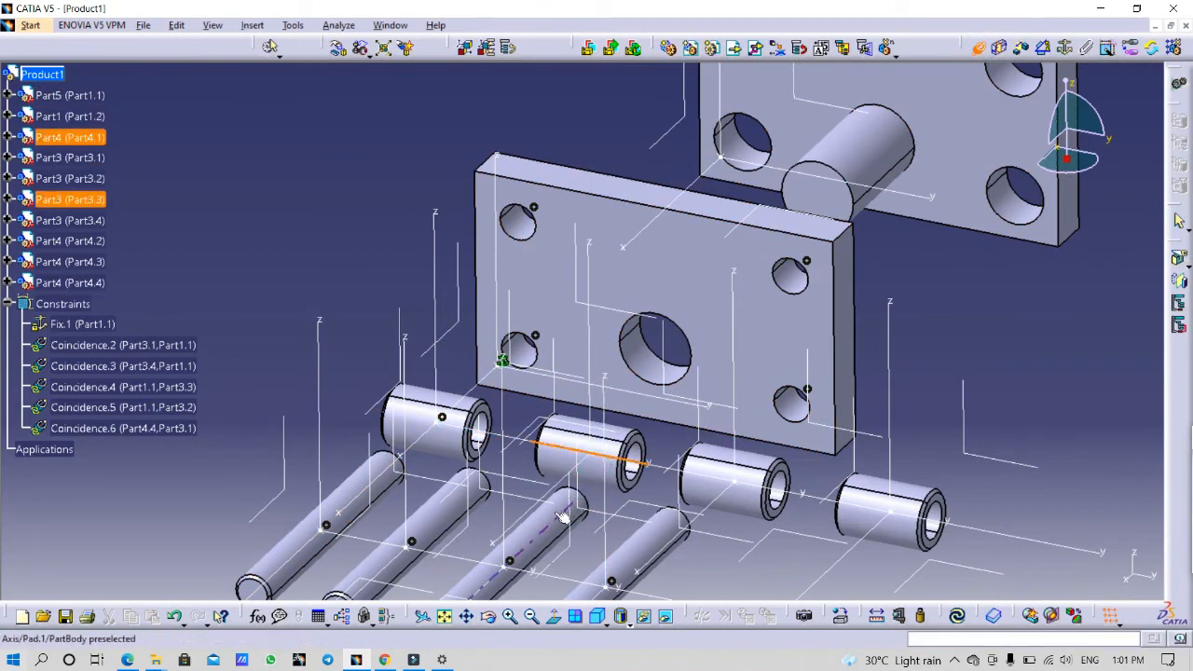
left_click(448, 500)
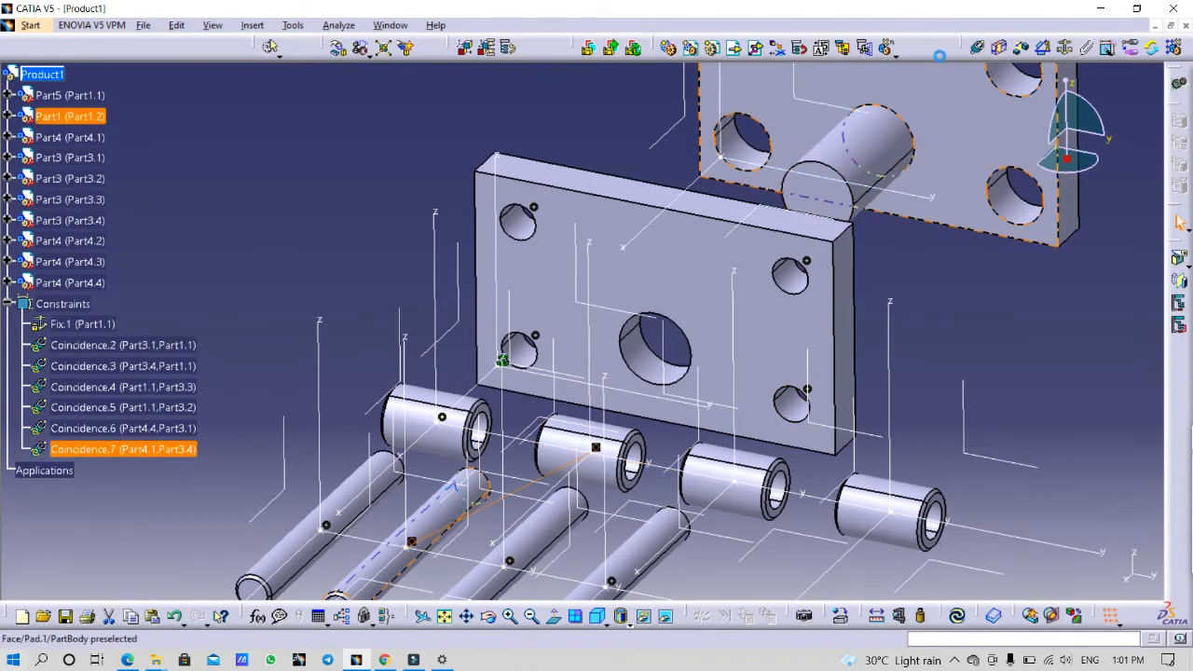
Add coincidence constraints between the axes of bush Part4.2 and pillar Part3.3, and of bush Part4.3 and pillar Part3.2.
left_click(978, 48)
left_click(716, 486)
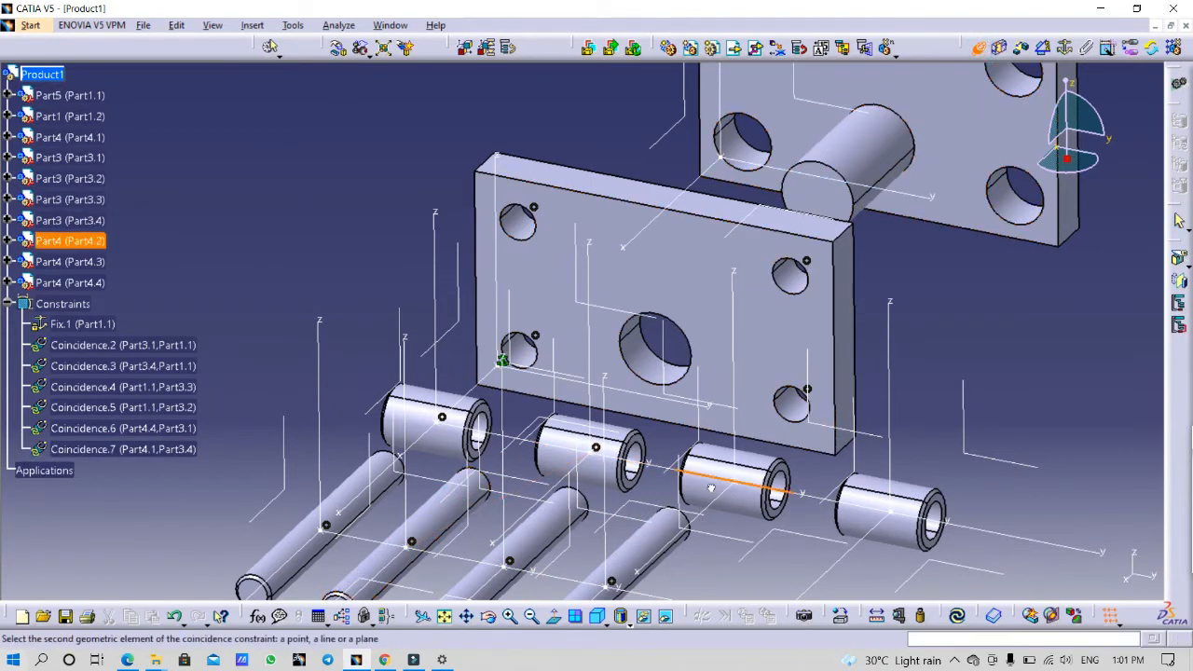
left_click(554, 529)
left_click(978, 47)
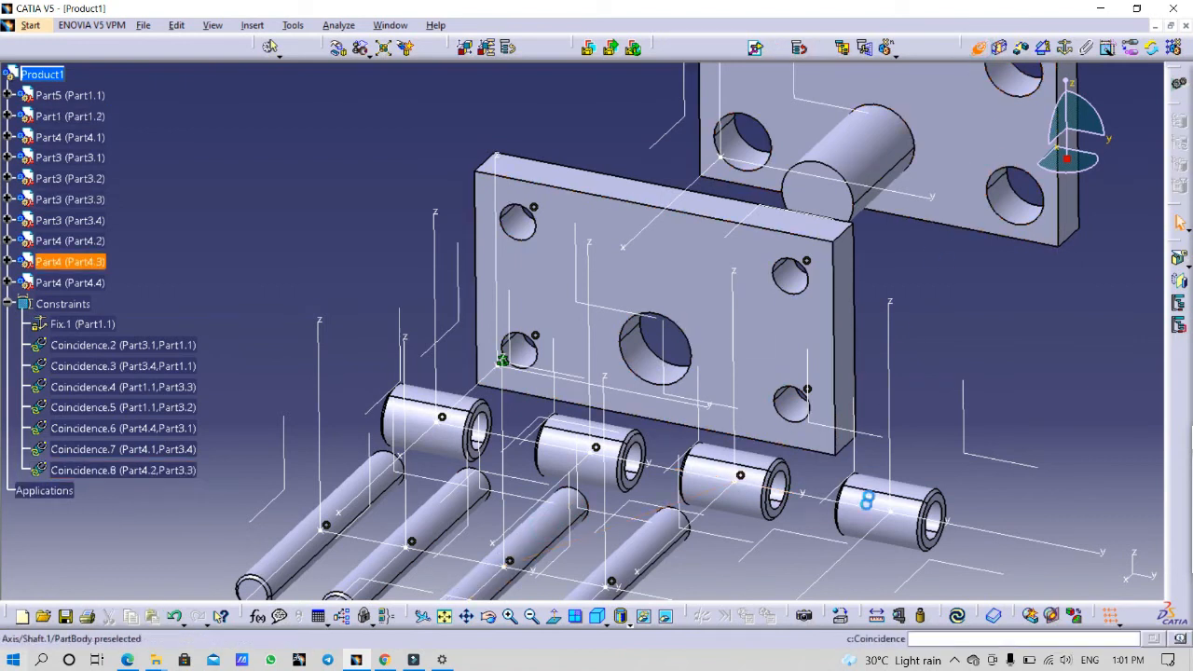
key("Escape")
left_click(867, 527)
left_click(651, 557)
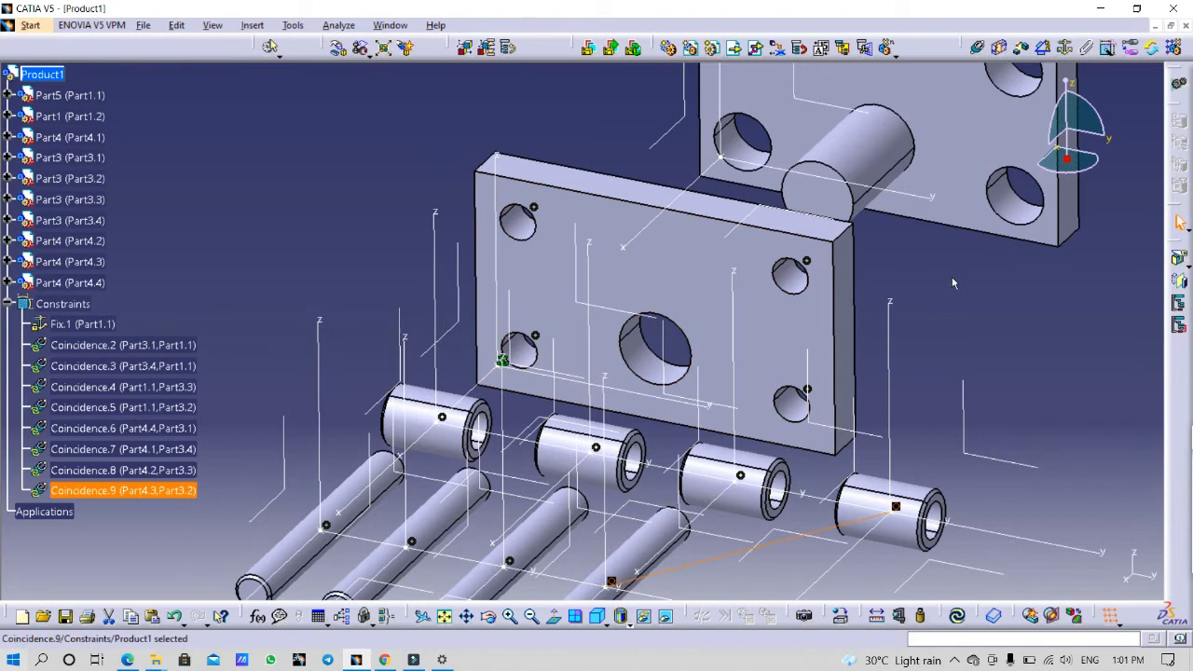
Constrain bush Part4.4's axis coincident with the top plate's upper-left hole axis and Part4.1's axis with its lower-left hole axis.
middle_click_drag(977, 278, 918, 354)
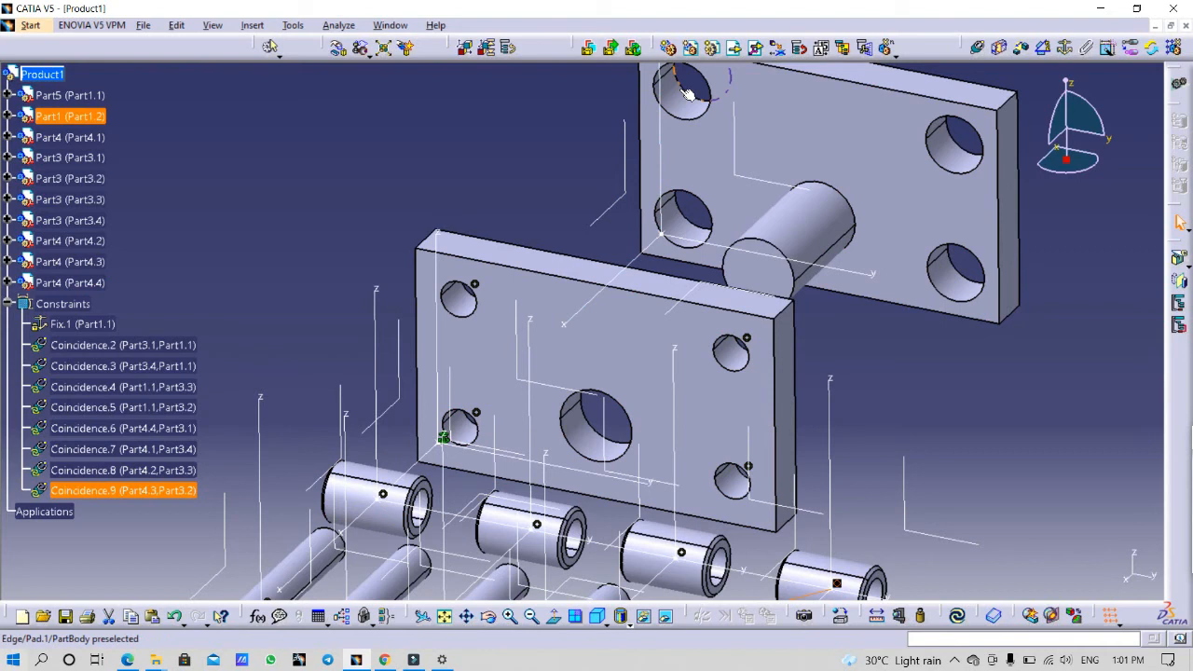
left_click(976, 54)
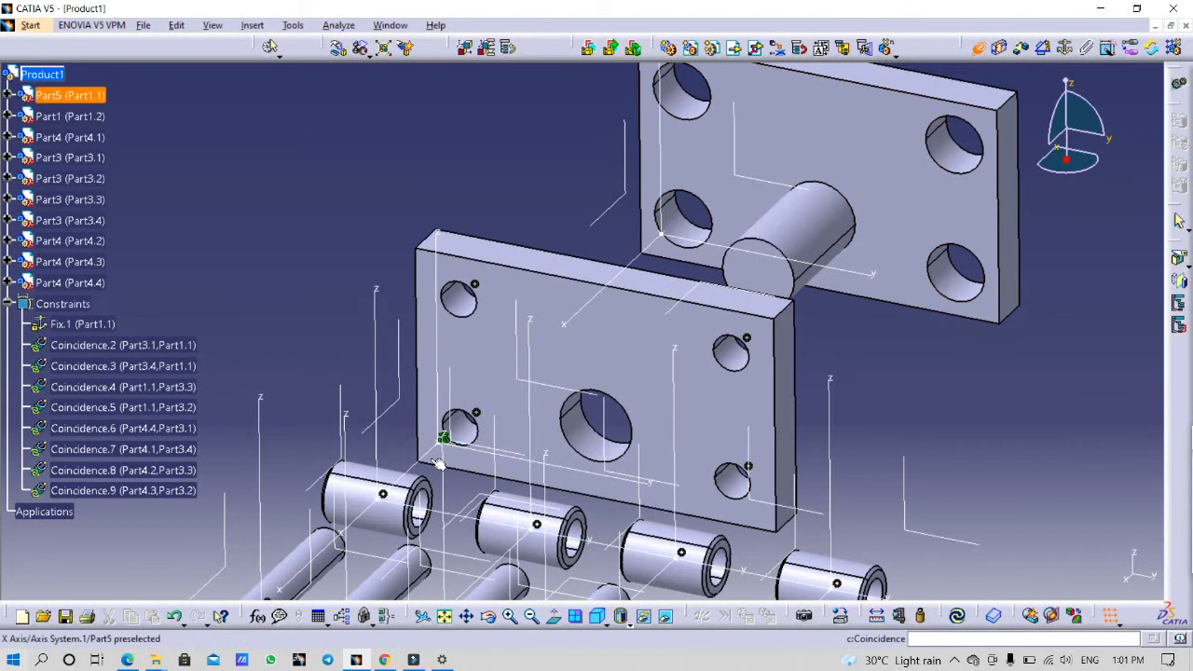
left_click(371, 499)
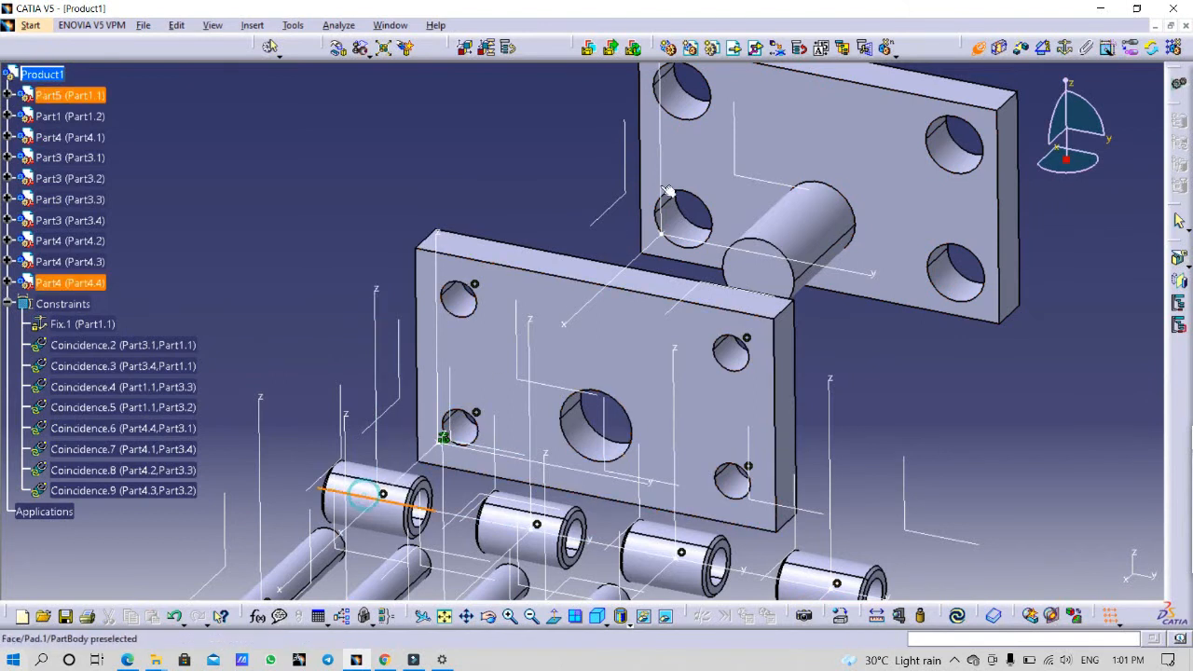
left_click(672, 101)
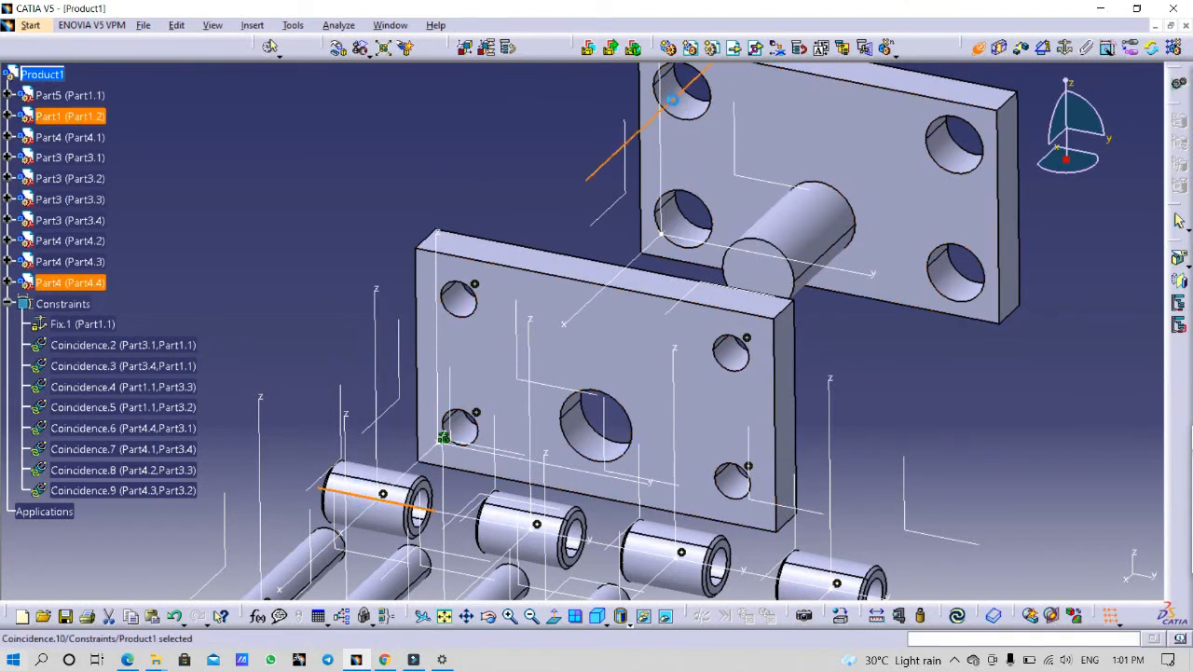
left_click(976, 53)
left_click(512, 540)
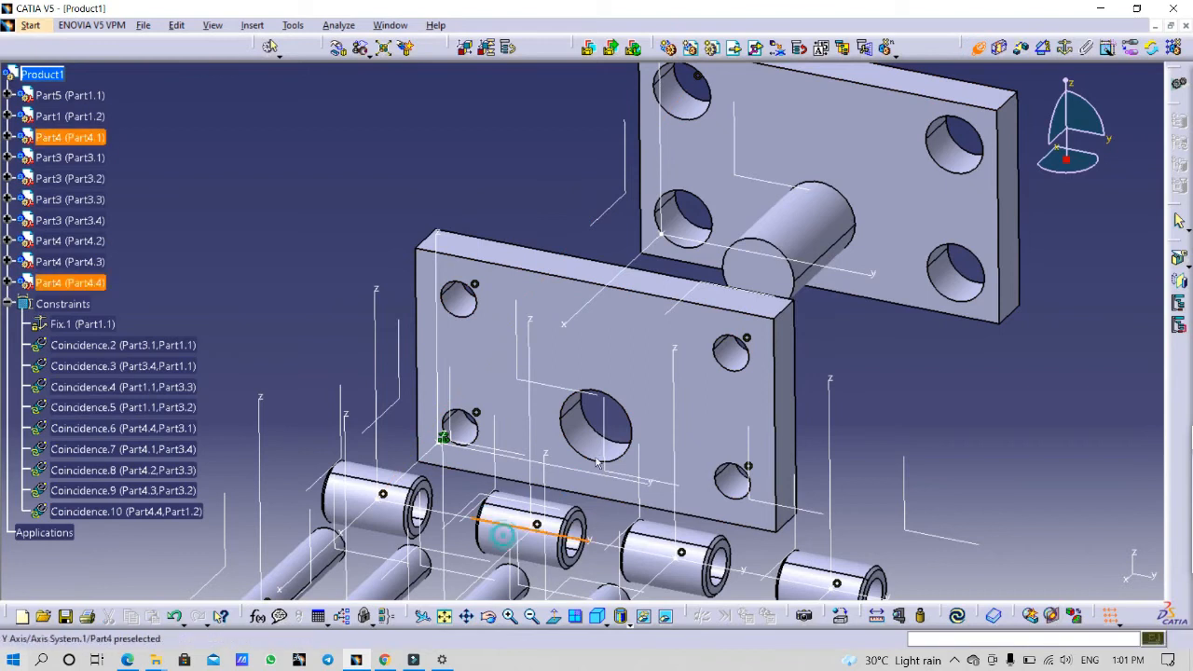
left_click(686, 241)
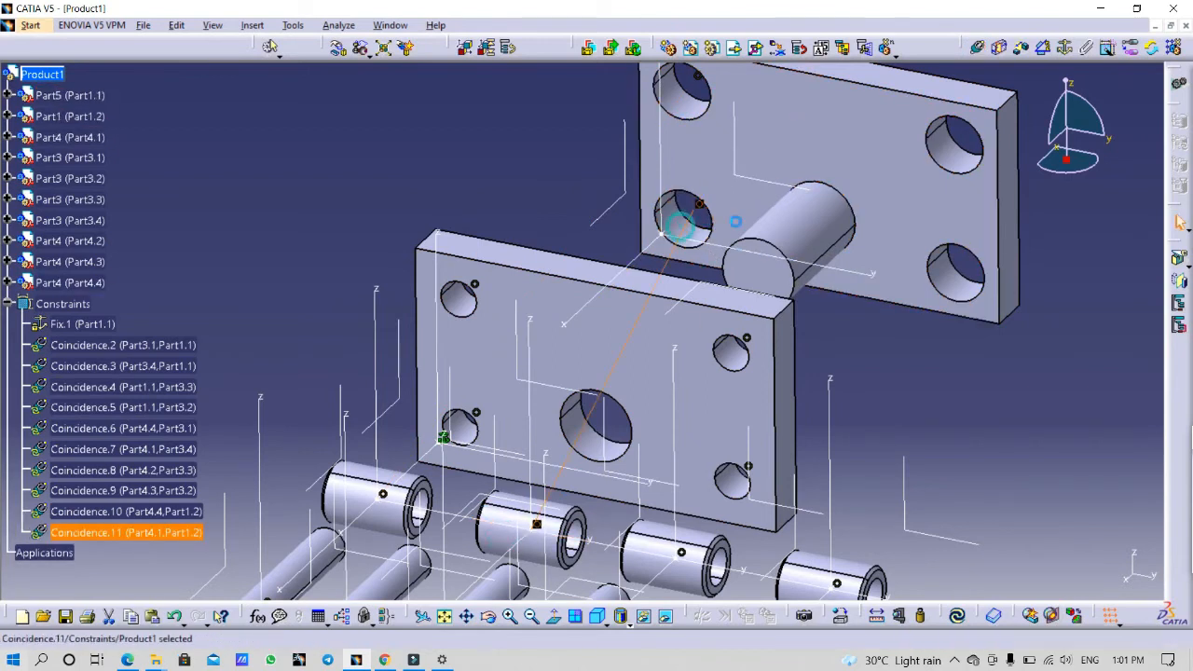
Constrain bush Part4.2 coincident with the top plate's upper-right hole axis and Part4.3 with the lower-right one, and update the assembly.
left_click(977, 53)
left_click(658, 570)
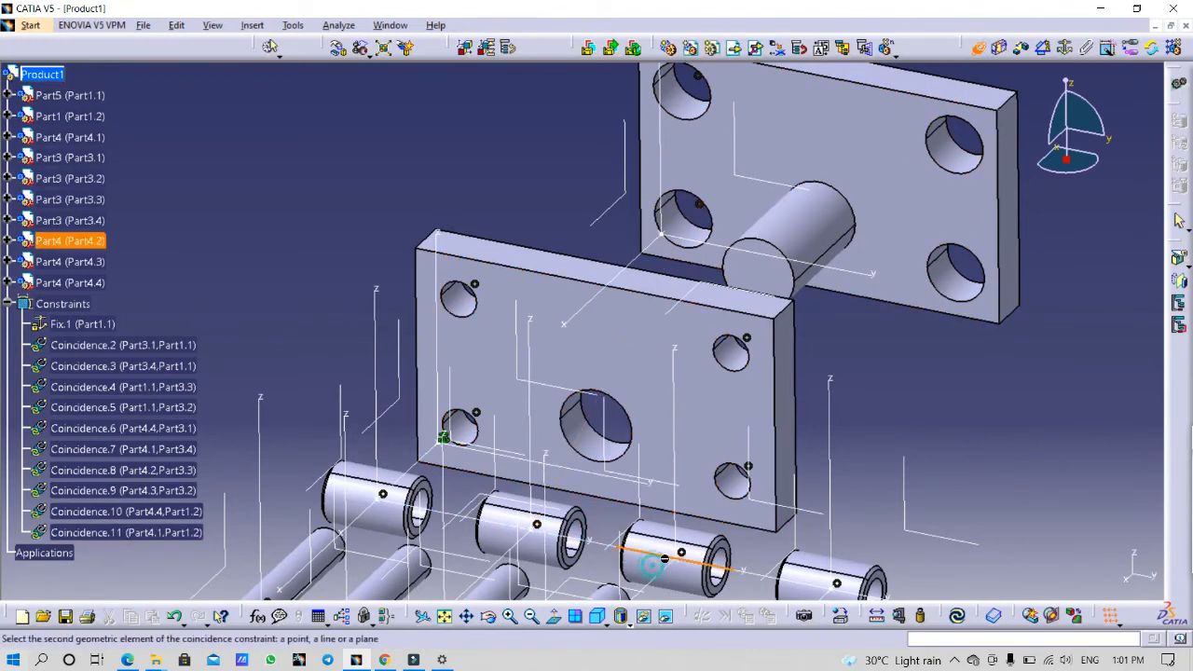
left_click(951, 156)
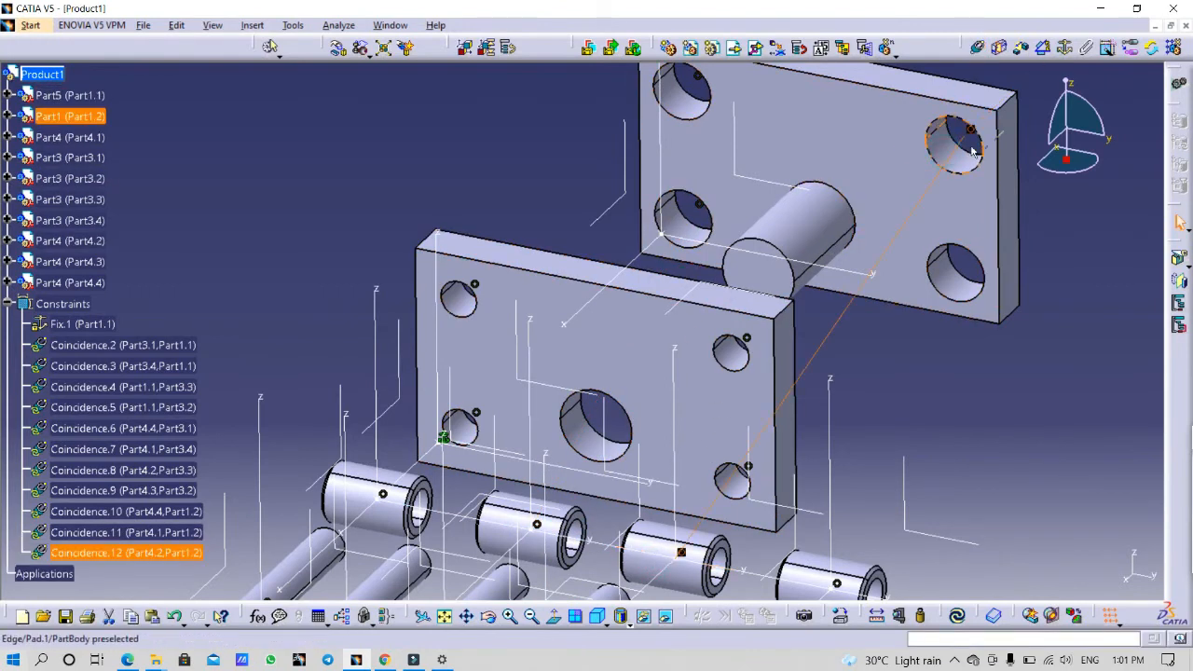
left_click(978, 50)
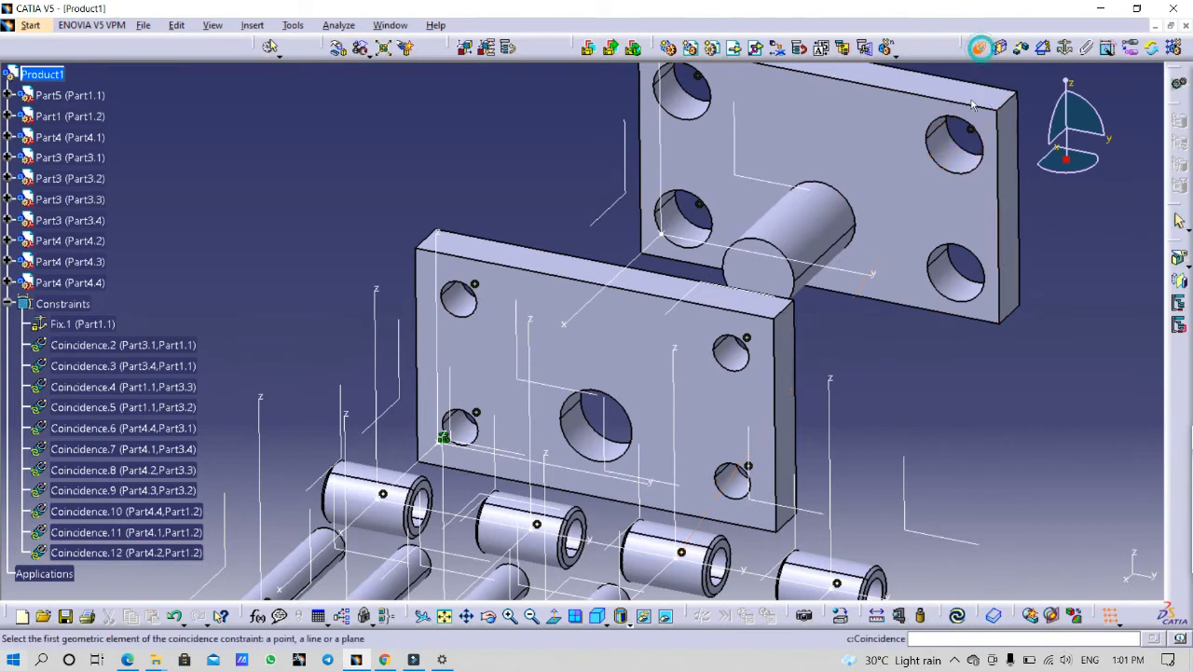
left_click(948, 283)
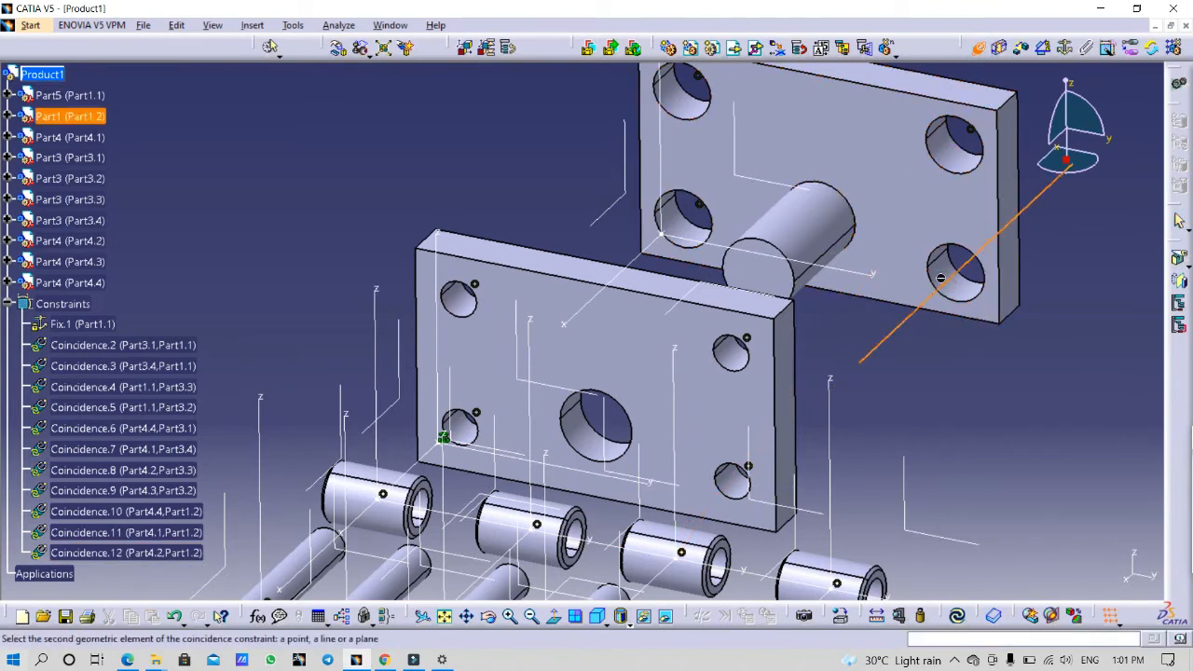
left_click(800, 575)
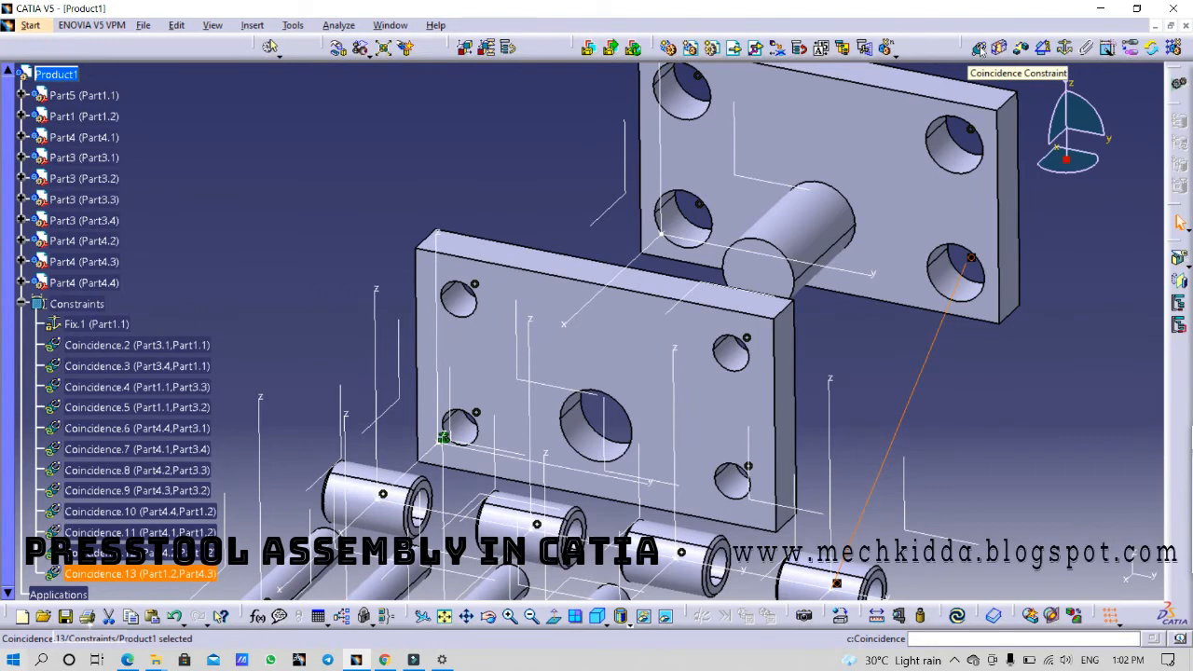
left_click(959, 617)
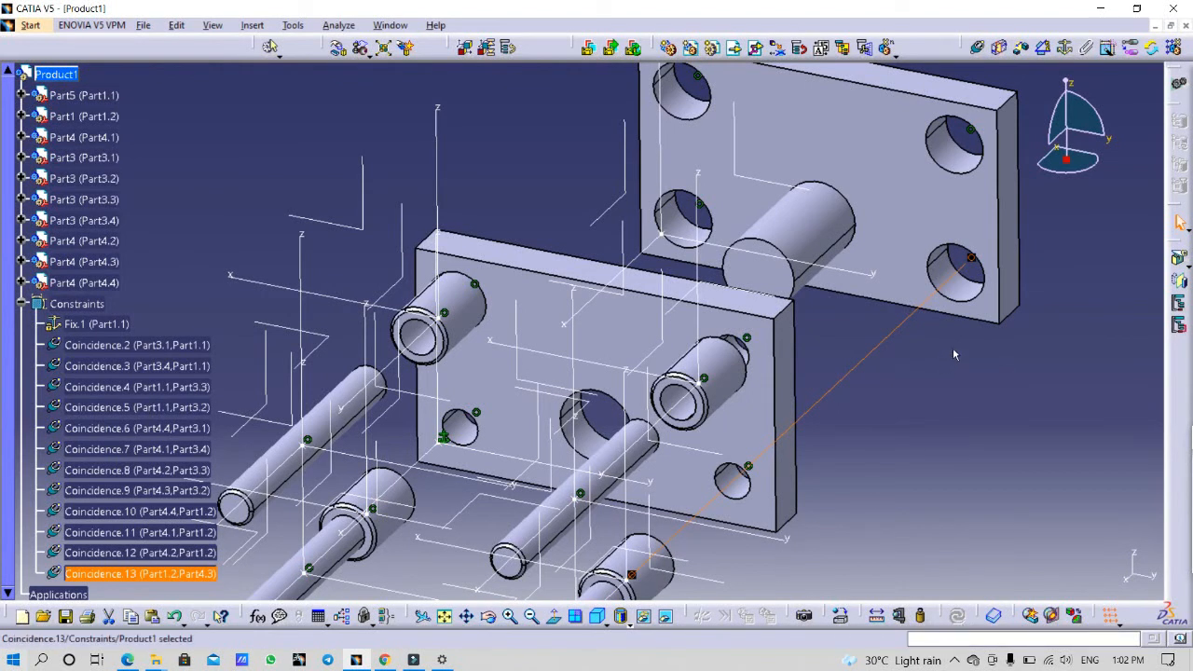
Switch to Chrome to examine the completed assembly view in Figure 1 of Press_Tool_Assembly.pdf, and return to CATIA.
middle_click_drag(979, 340, 799, 401)
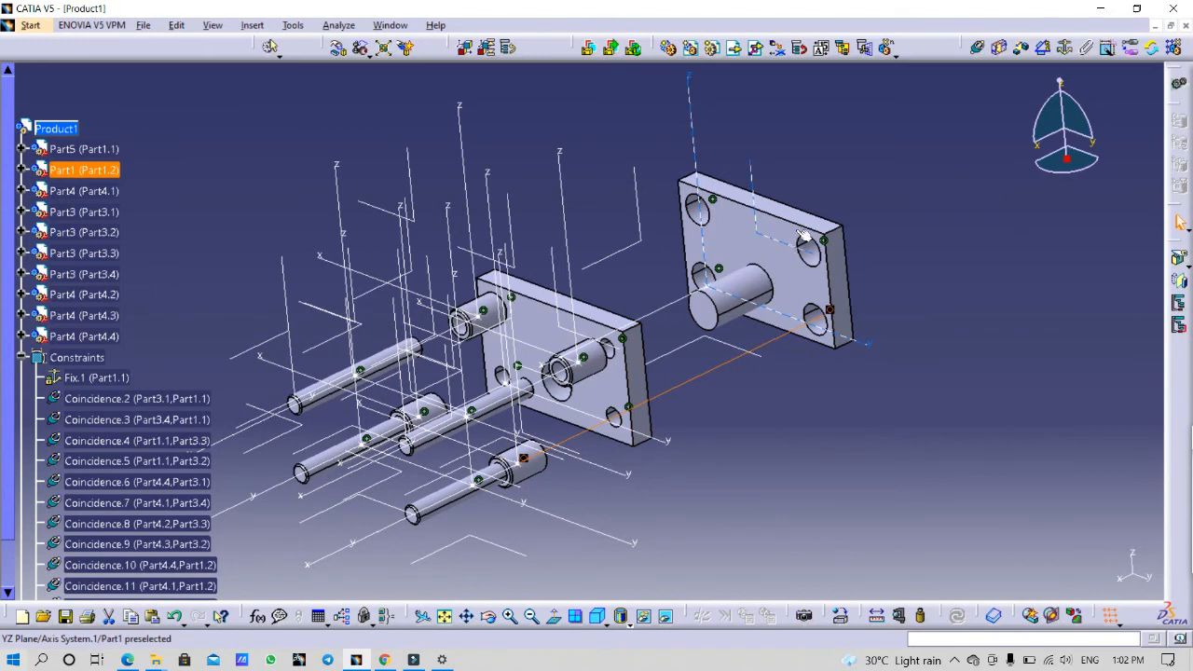
left_click(792, 250)
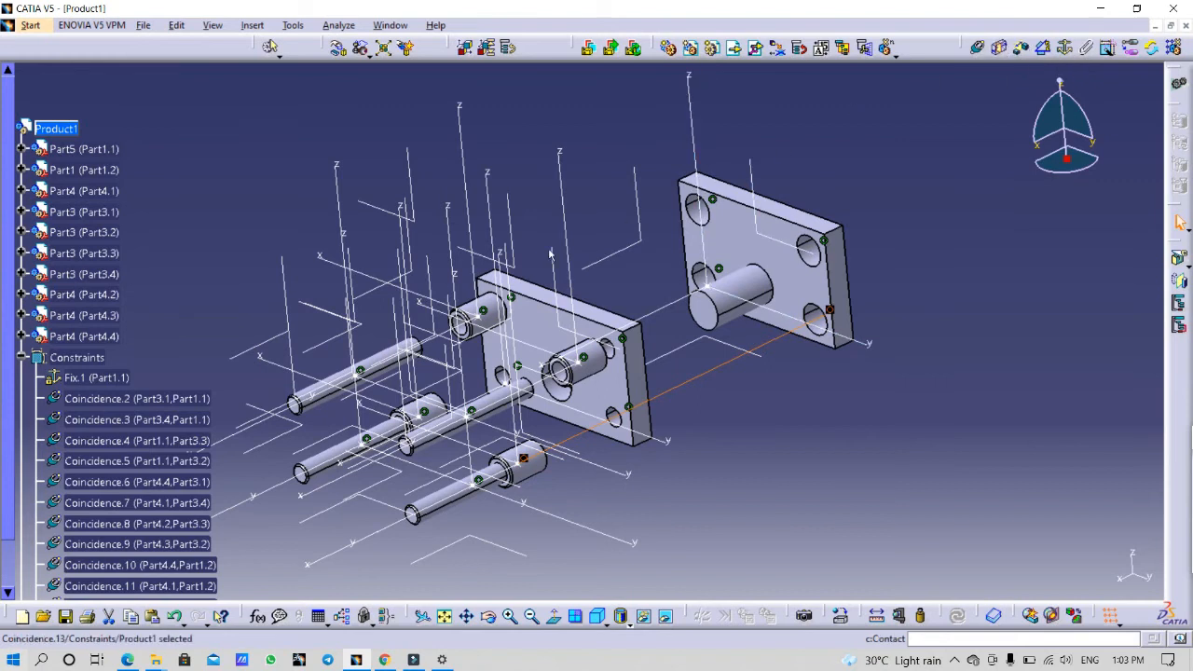
left_click(384, 660)
scroll(632, 377, "up", 10)
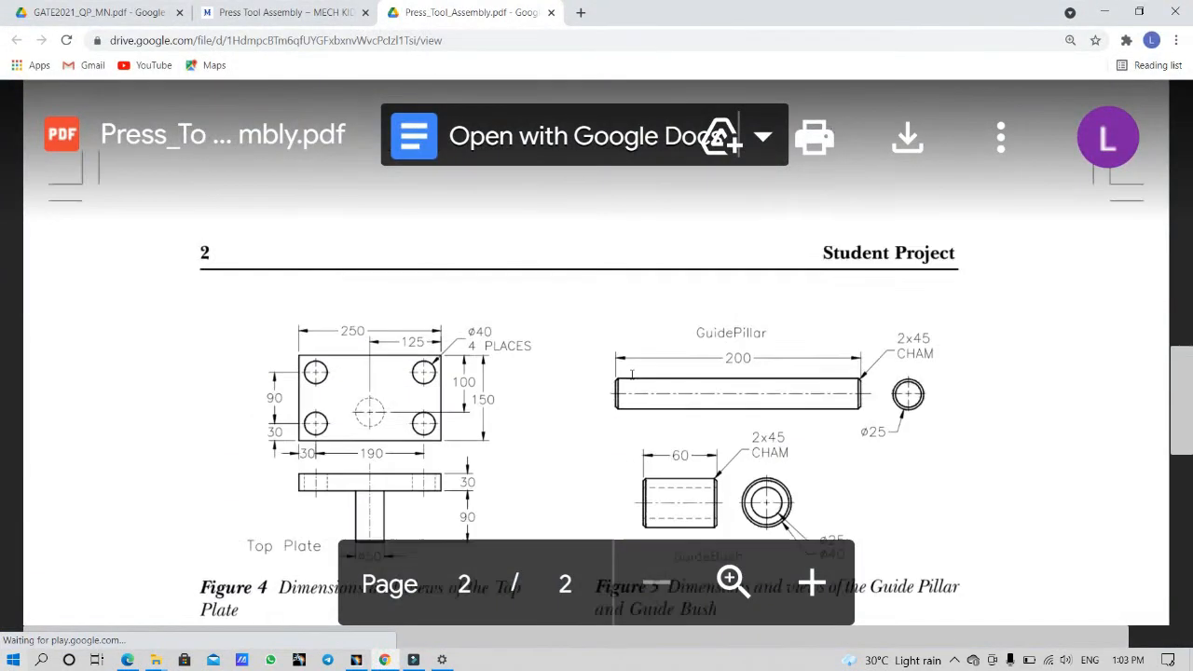
scroll(632, 374, "up", 3)
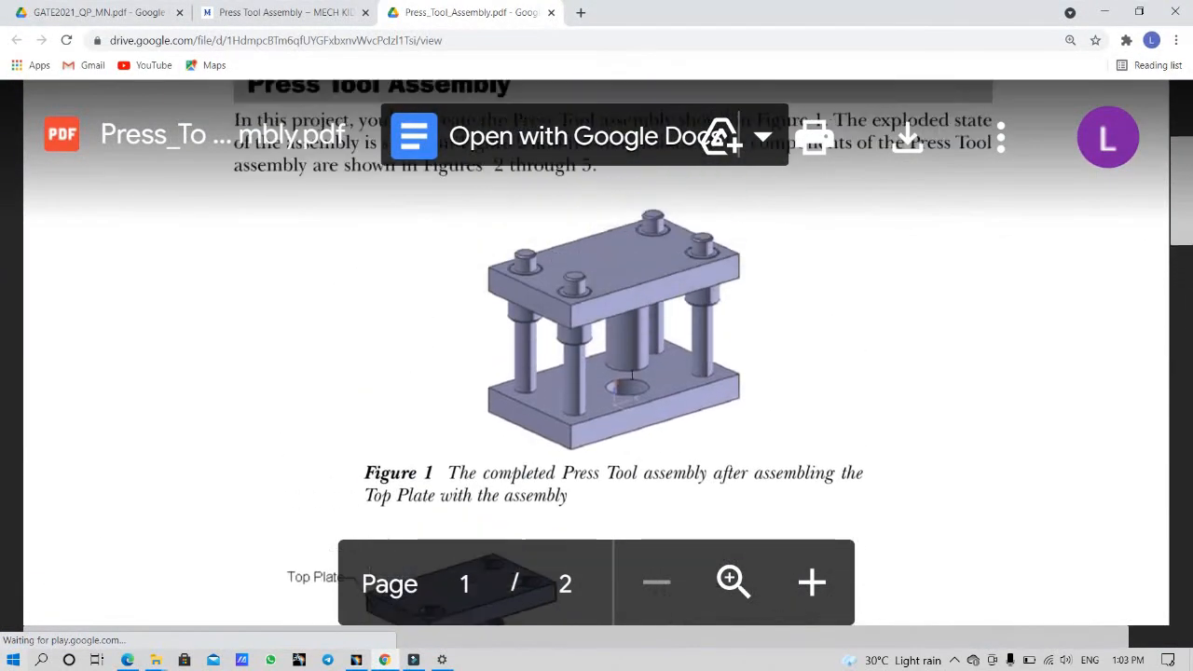
scroll(635, 369, "down", 2)
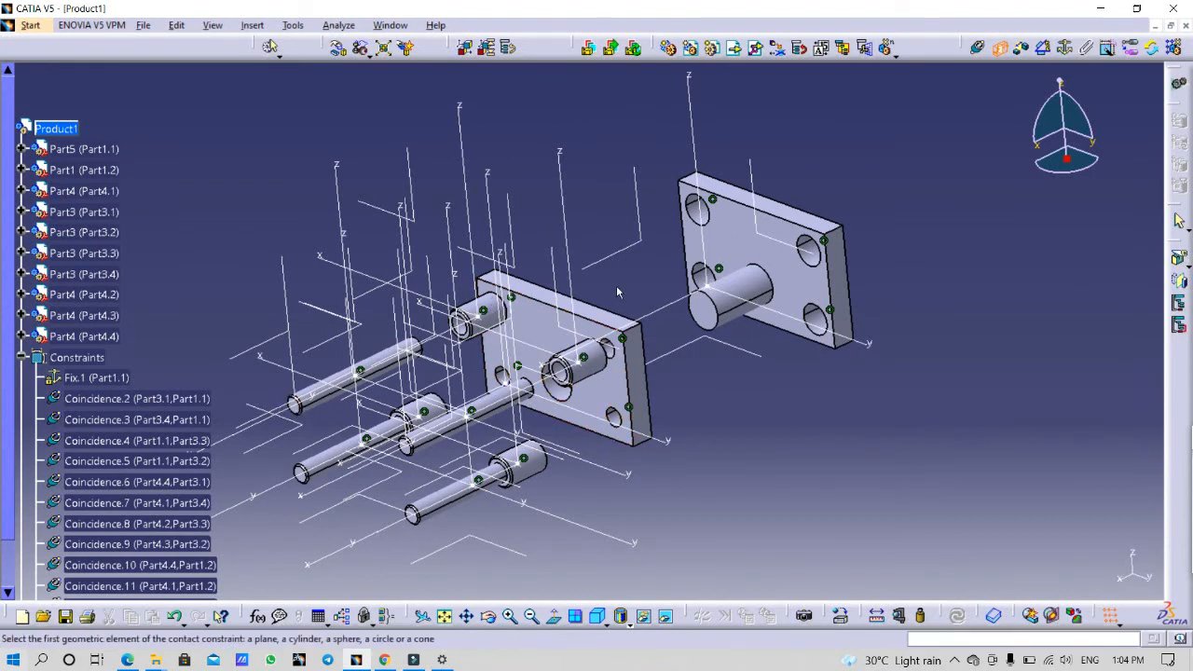
Add contact constraints between the bottom plate's front face and the outer end faces of pillars Part3.1 and Part3.4.
left_click(540, 334)
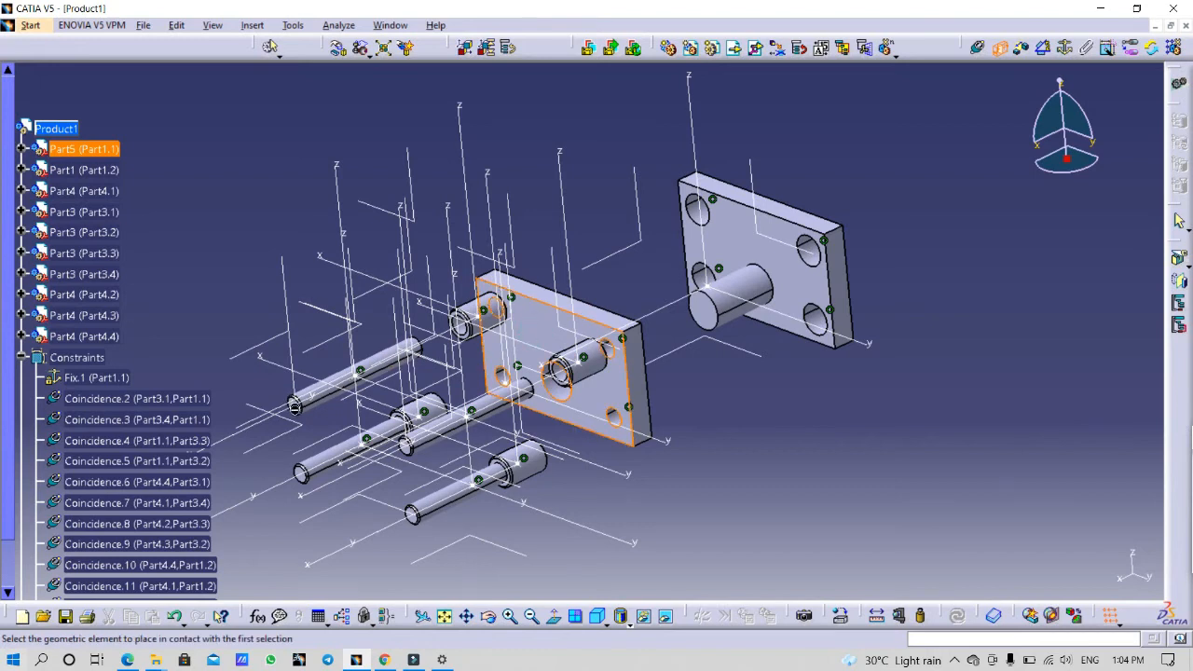
middle_click_drag(324, 426, 620, 183)
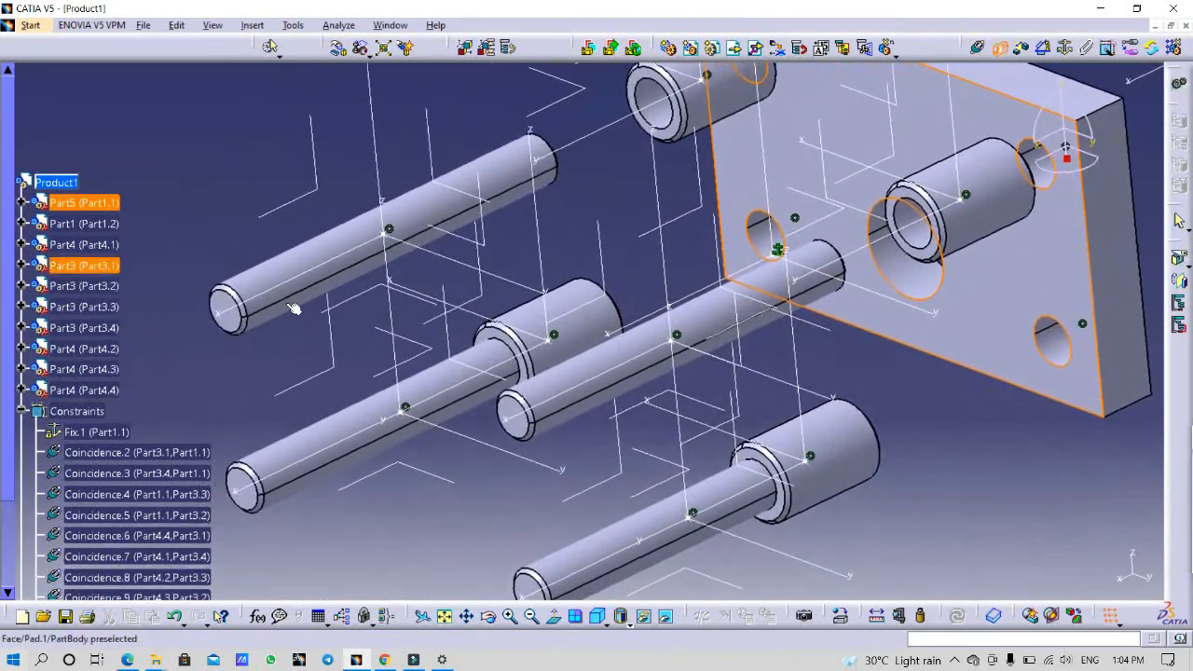
left_click(232, 321)
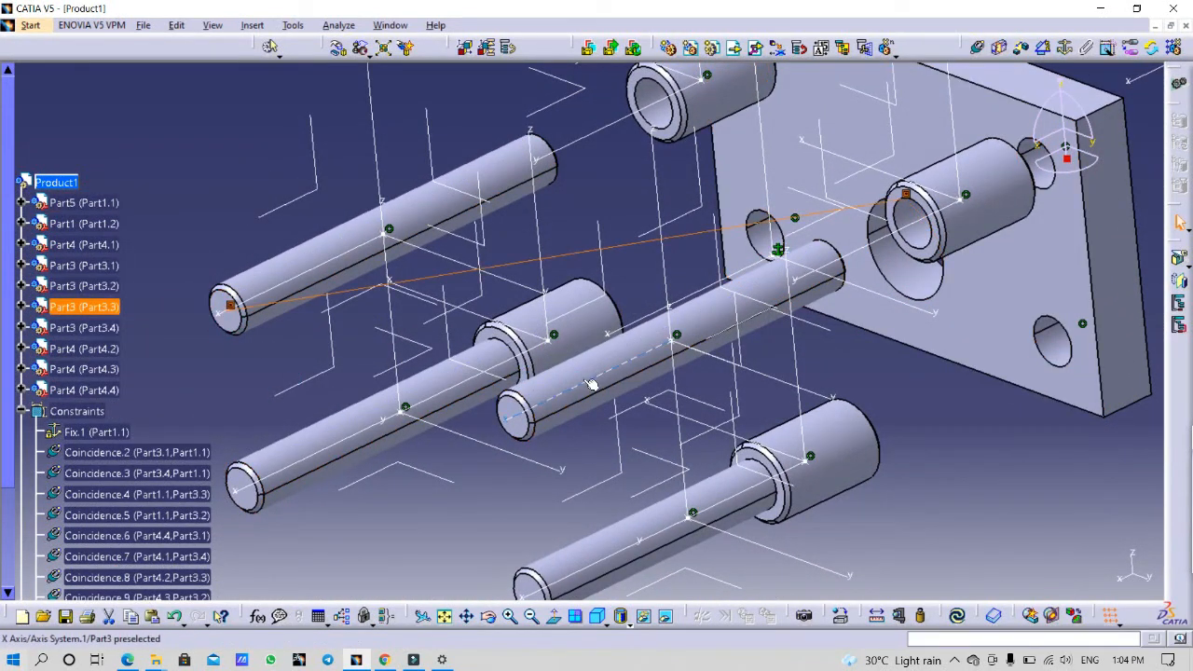
left_click(999, 47)
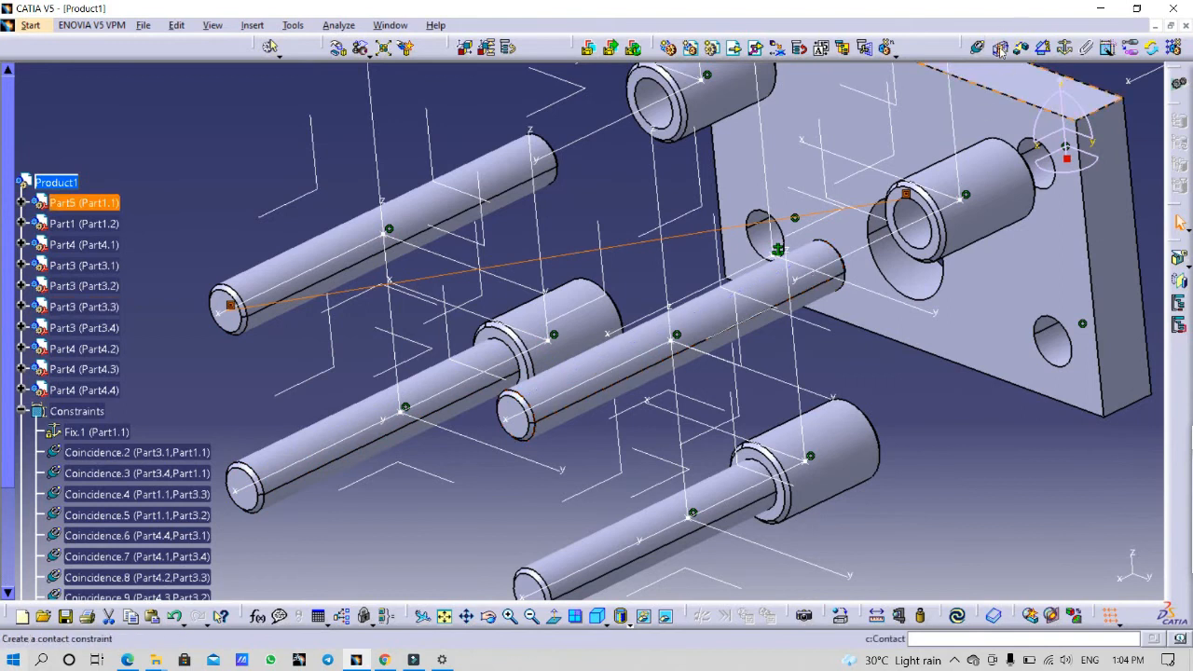
left_click(914, 122)
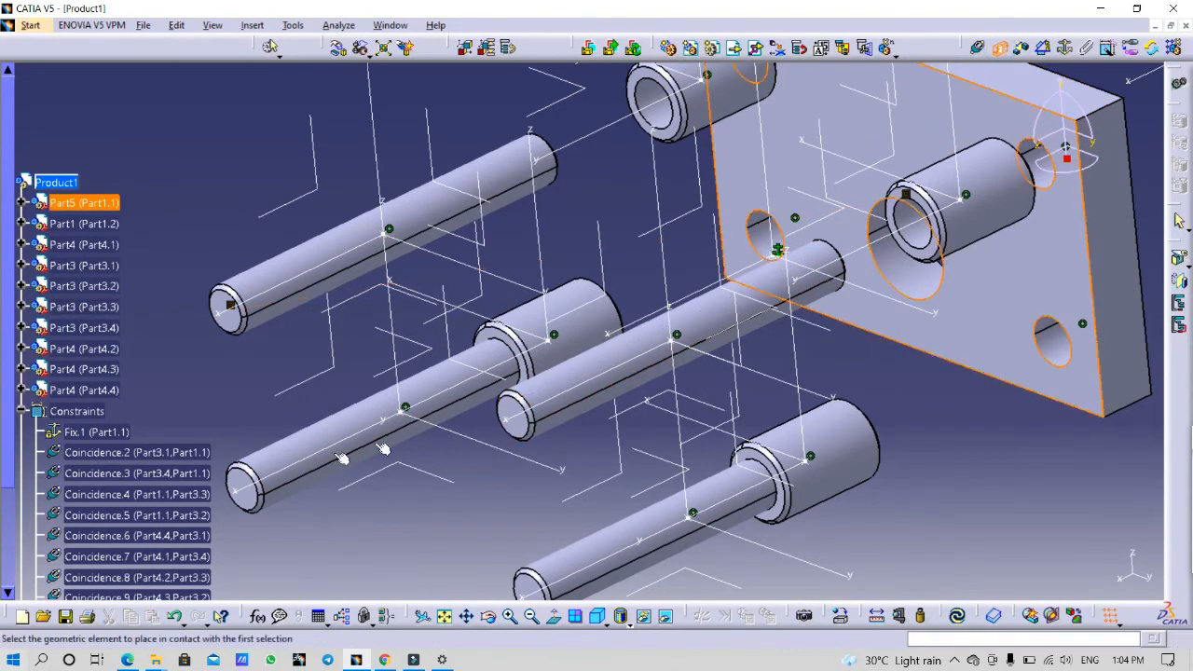
left_click(250, 504)
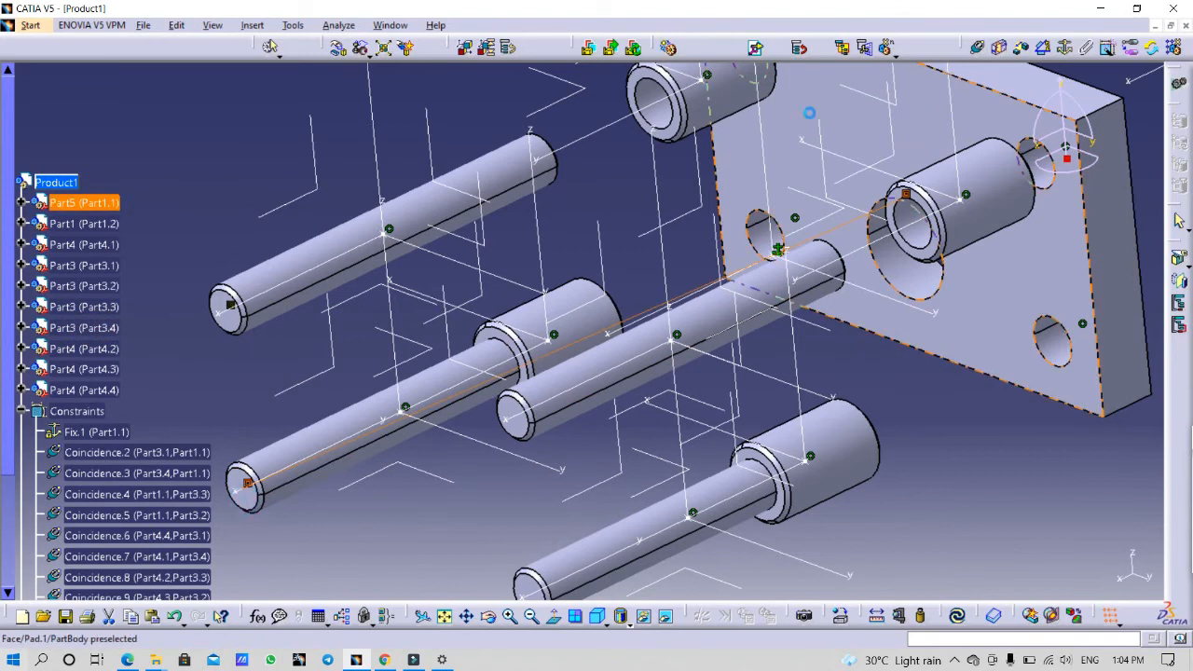
Add contact constraints between the bottom plate's front face and the outer end faces of pillars Part3.3 and Part3.2, and update the assembly.
left_click(876, 141)
left_click(518, 417)
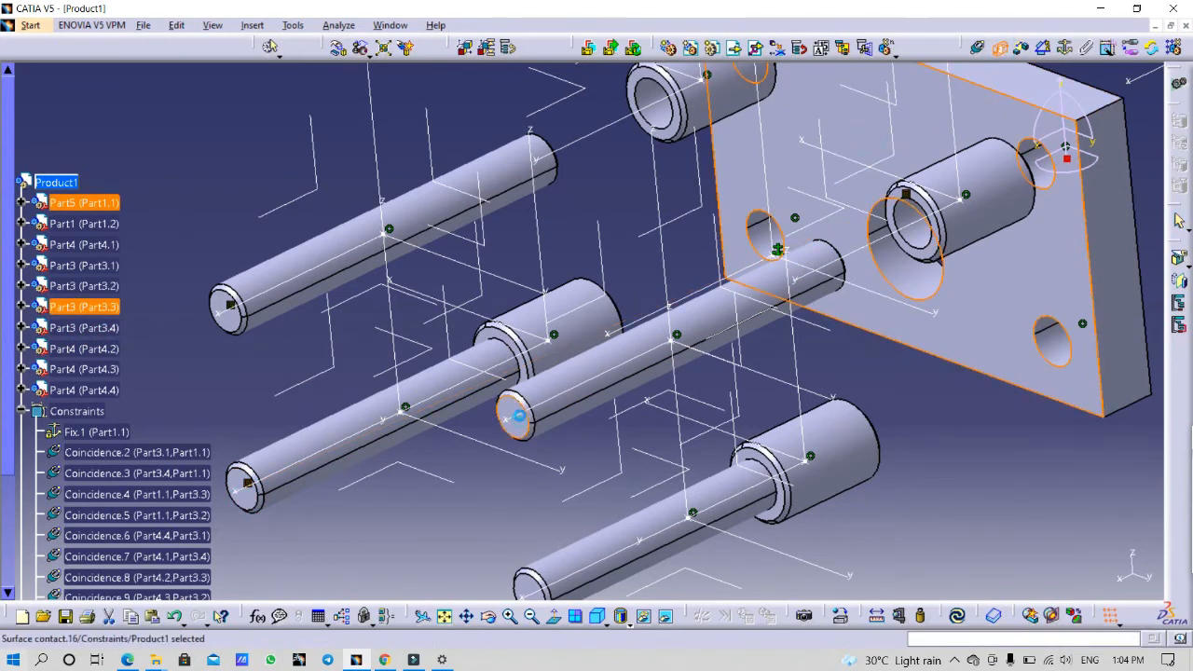
left_click(996, 47)
left_click(801, 171)
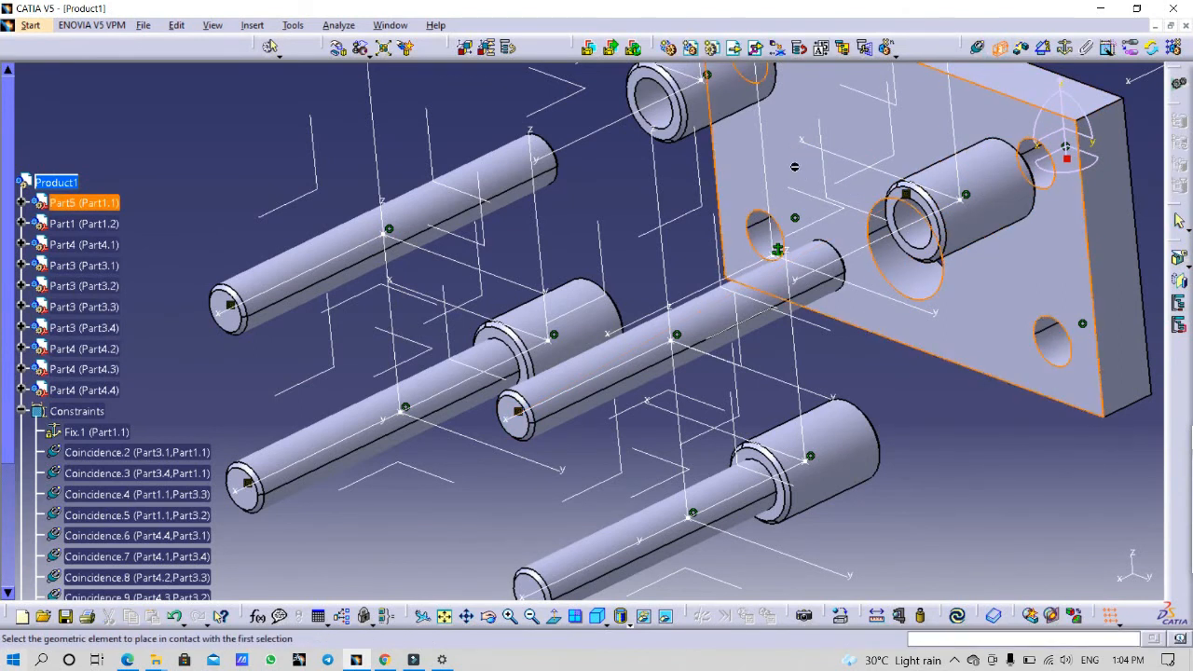
left_click(533, 585)
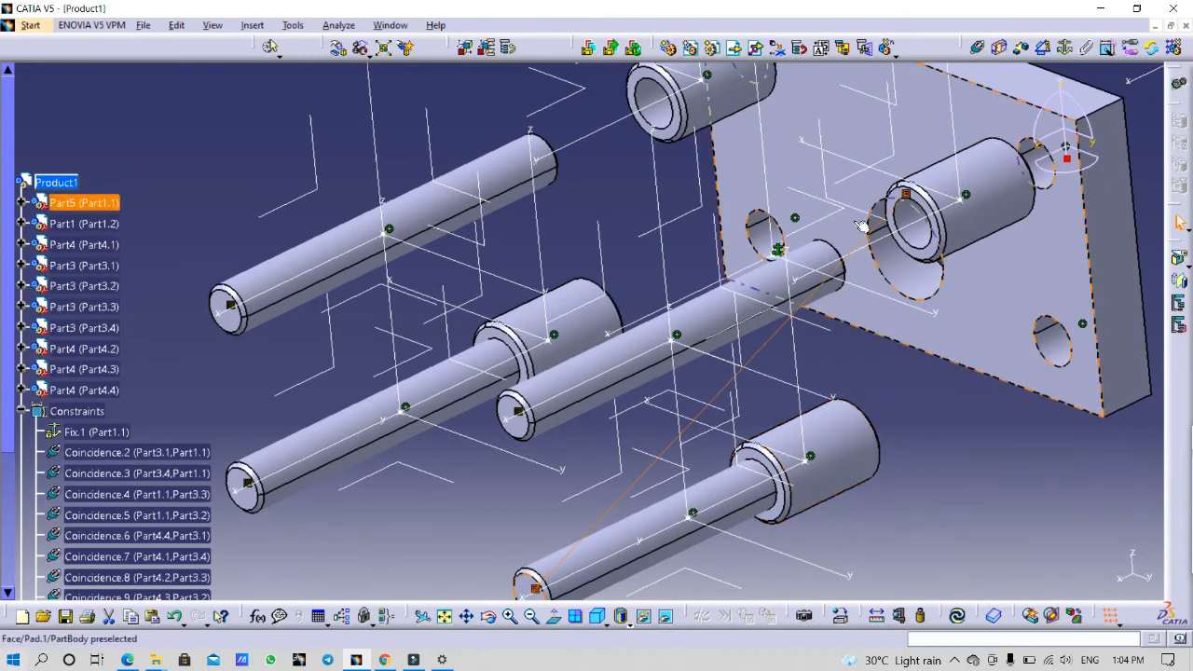
left_click(966, 620)
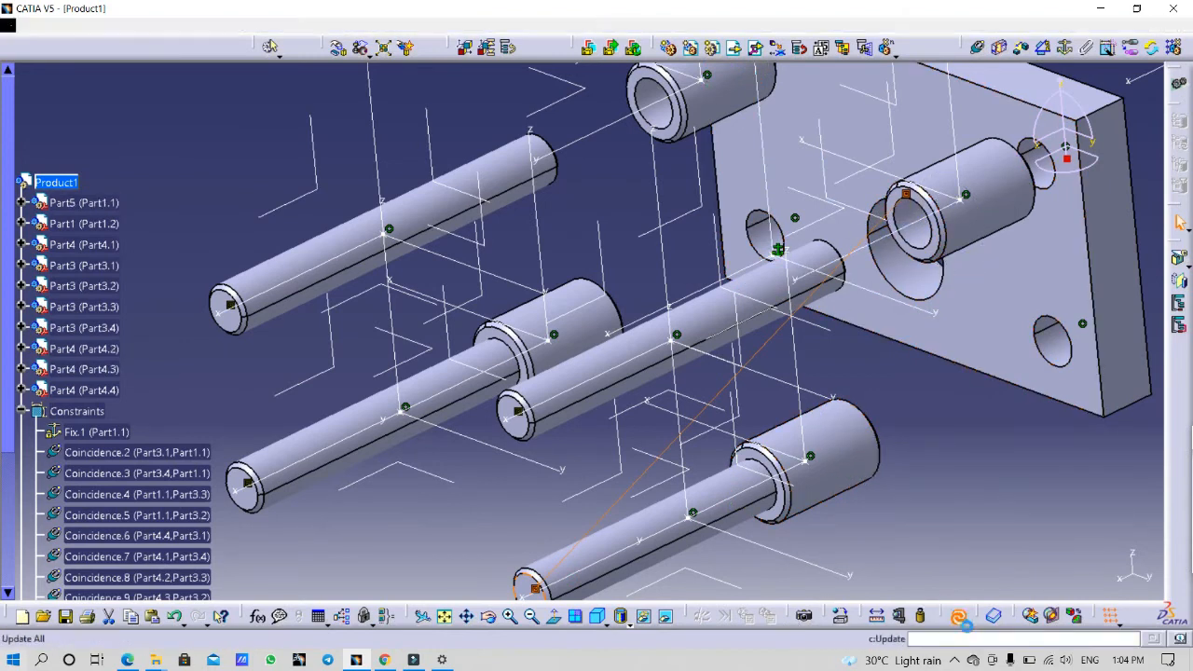
Add a 29.467 mm offset constraint between pillar Part3.1's free end face and the top plate's shank-side face, and update the assembly.
middle_click_drag(991, 431, 902, 565)
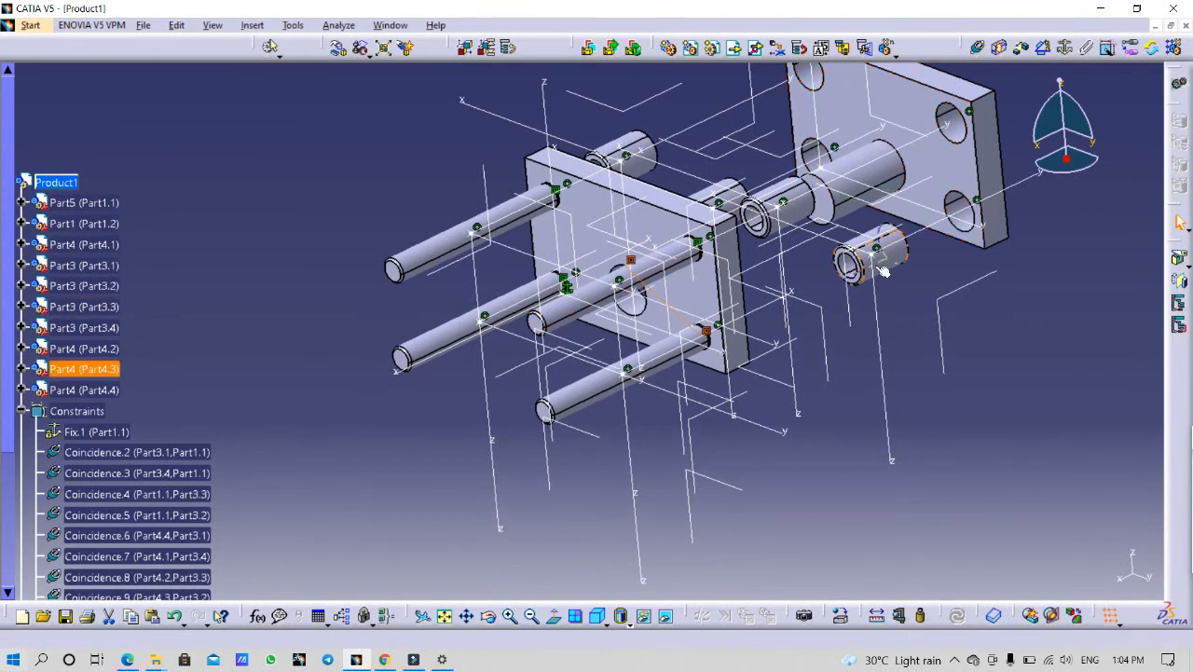
middle_click_drag(931, 307, 821, 334)
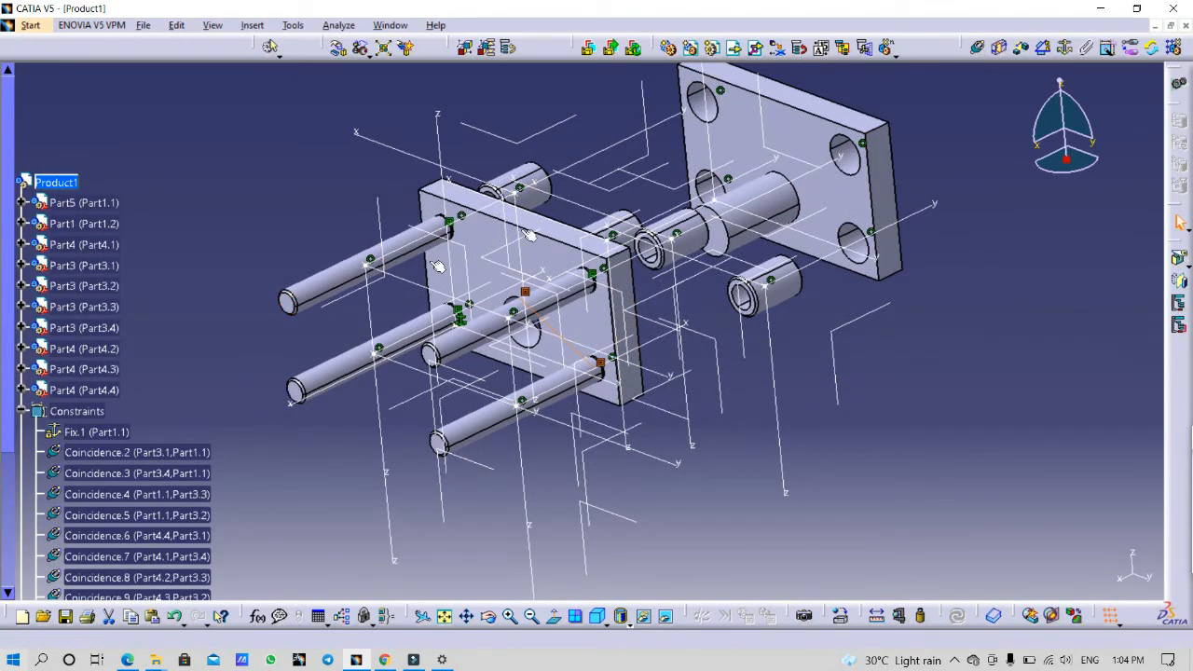
middle_click_drag(949, 129, 1013, 61)
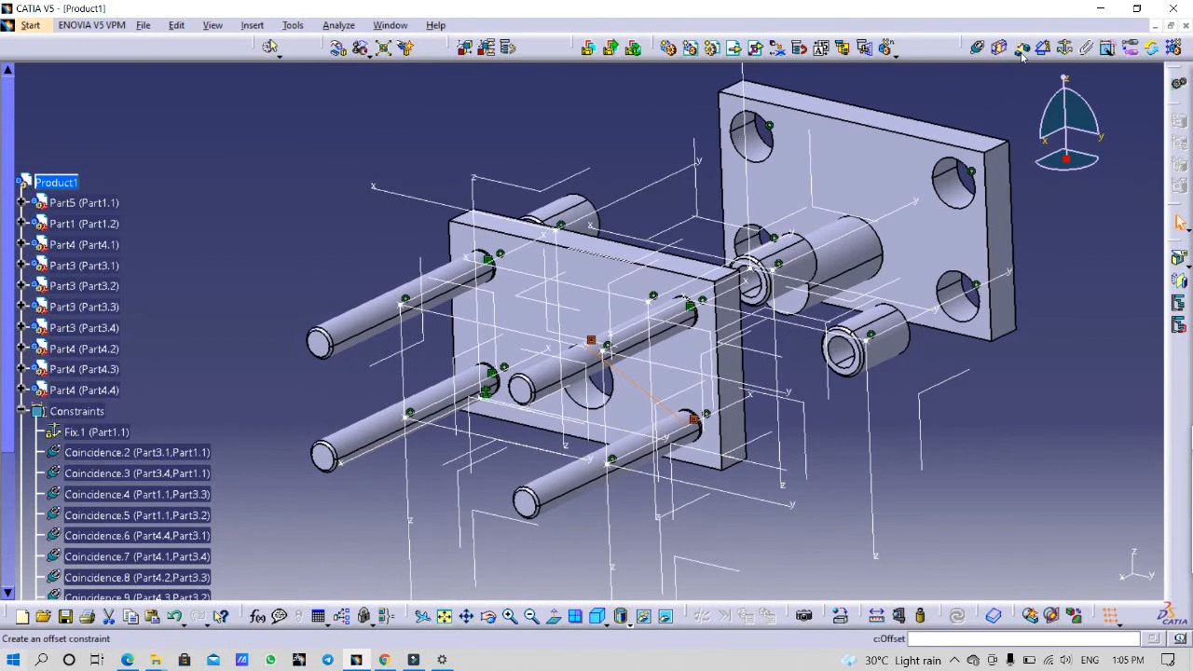
left_click(1022, 54)
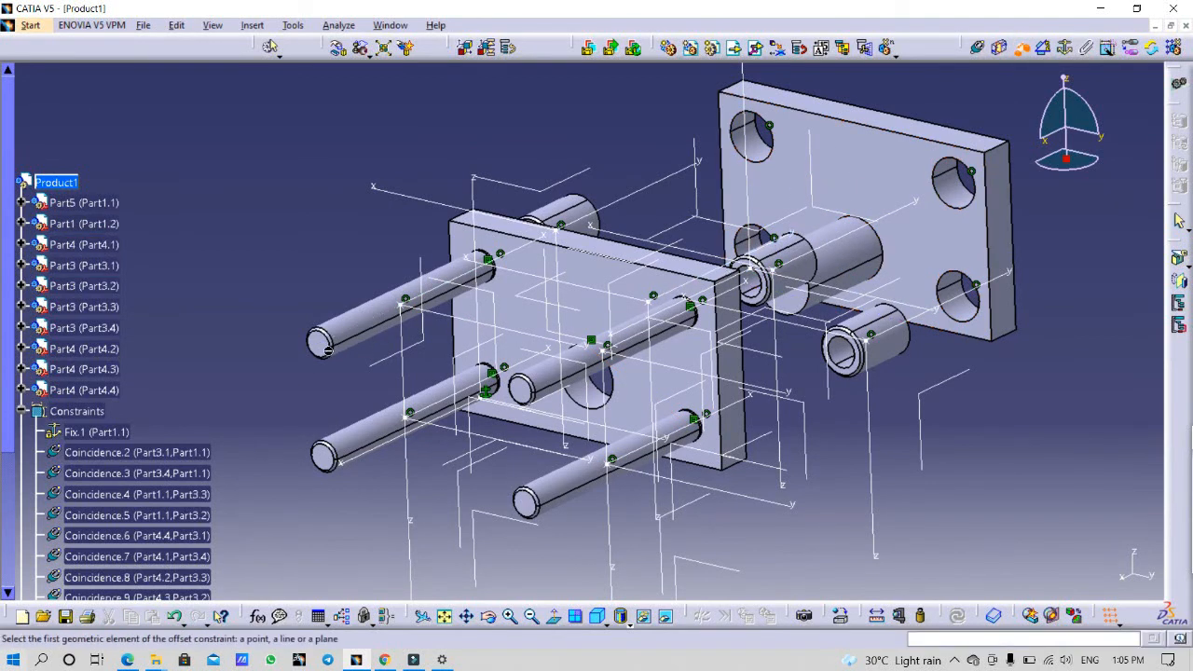
left_click(320, 344)
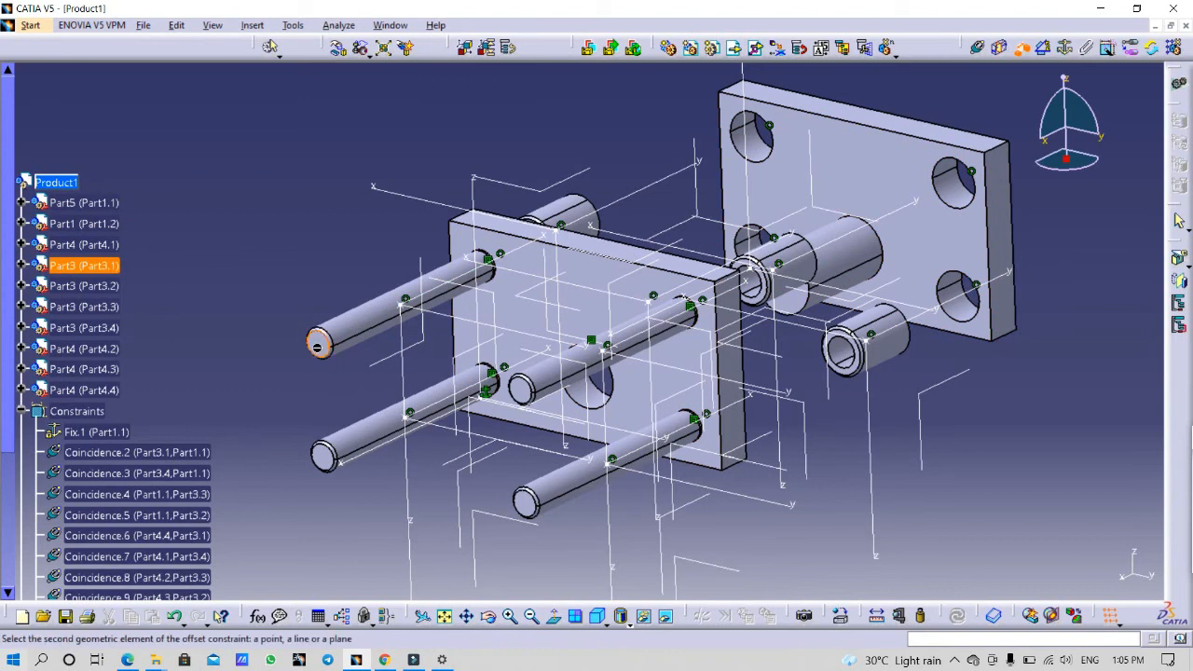
left_click(873, 181)
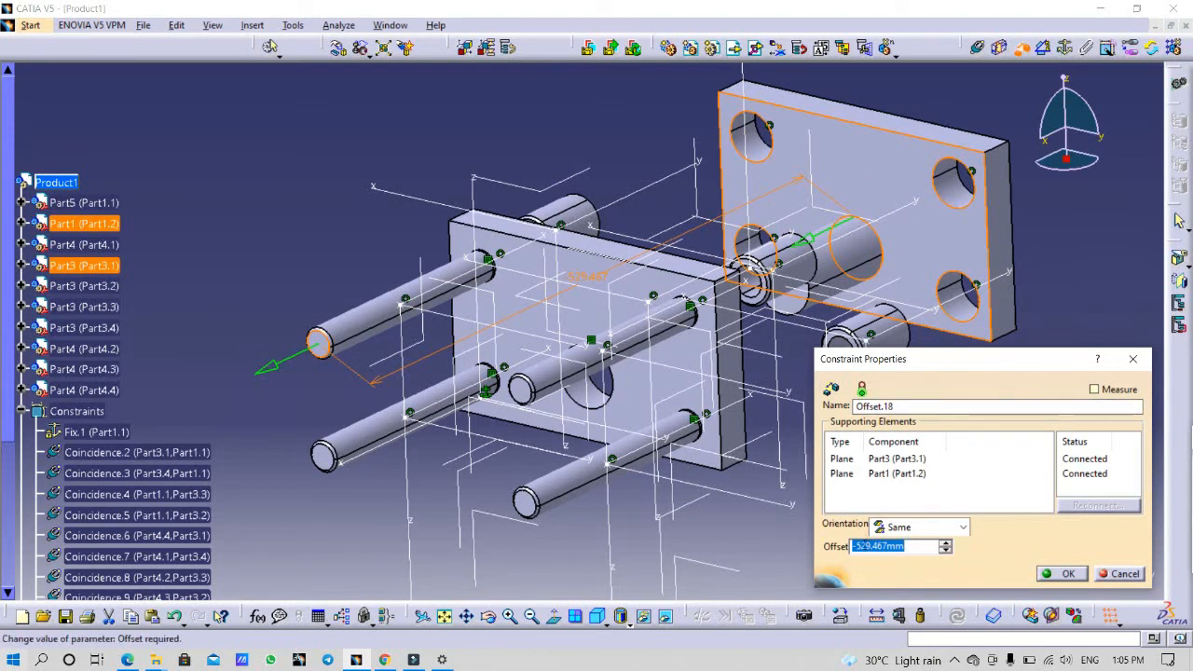
right_click(858, 546)
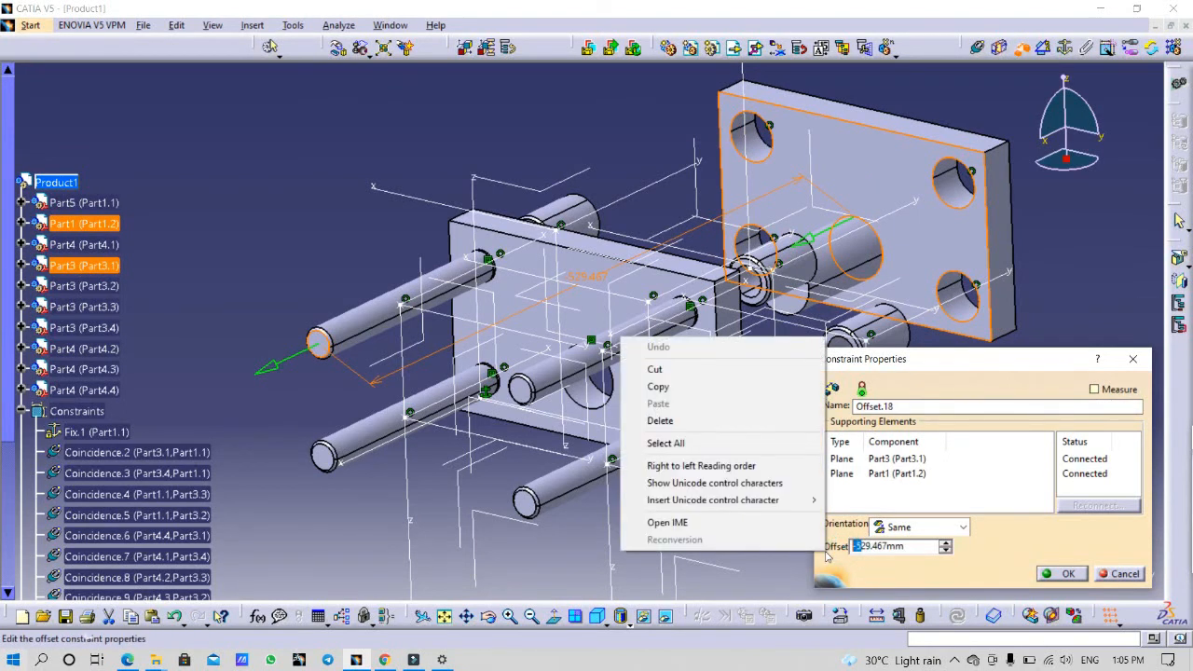
left_click(861, 565)
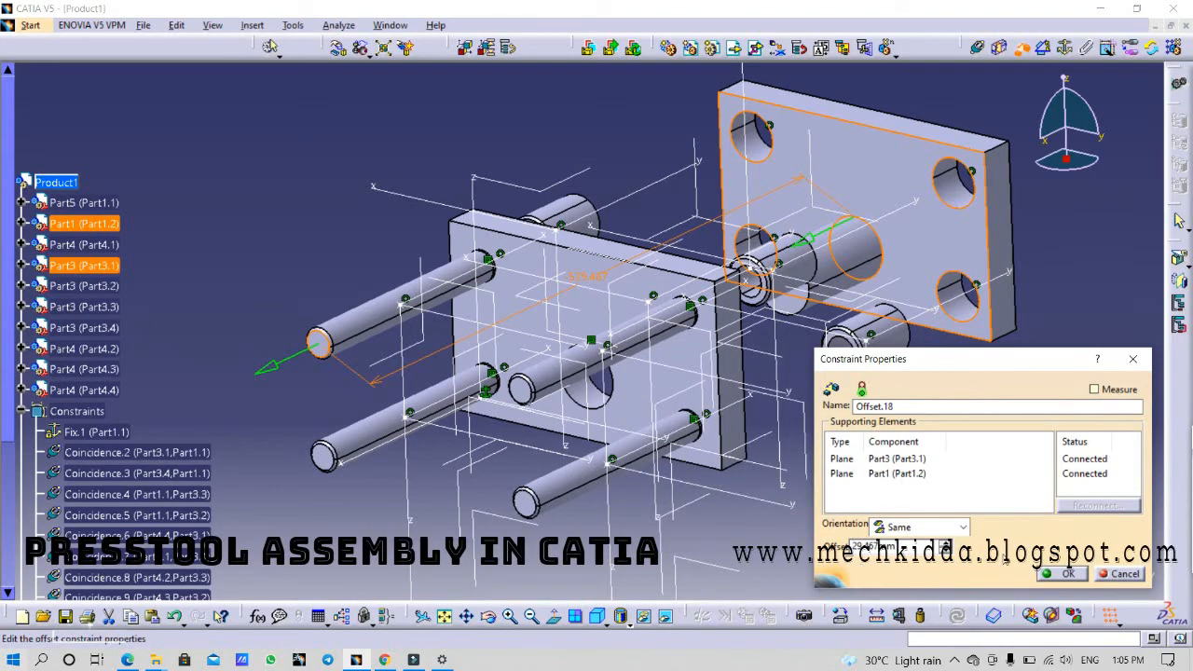
left_click(1062, 574)
left_click(958, 615)
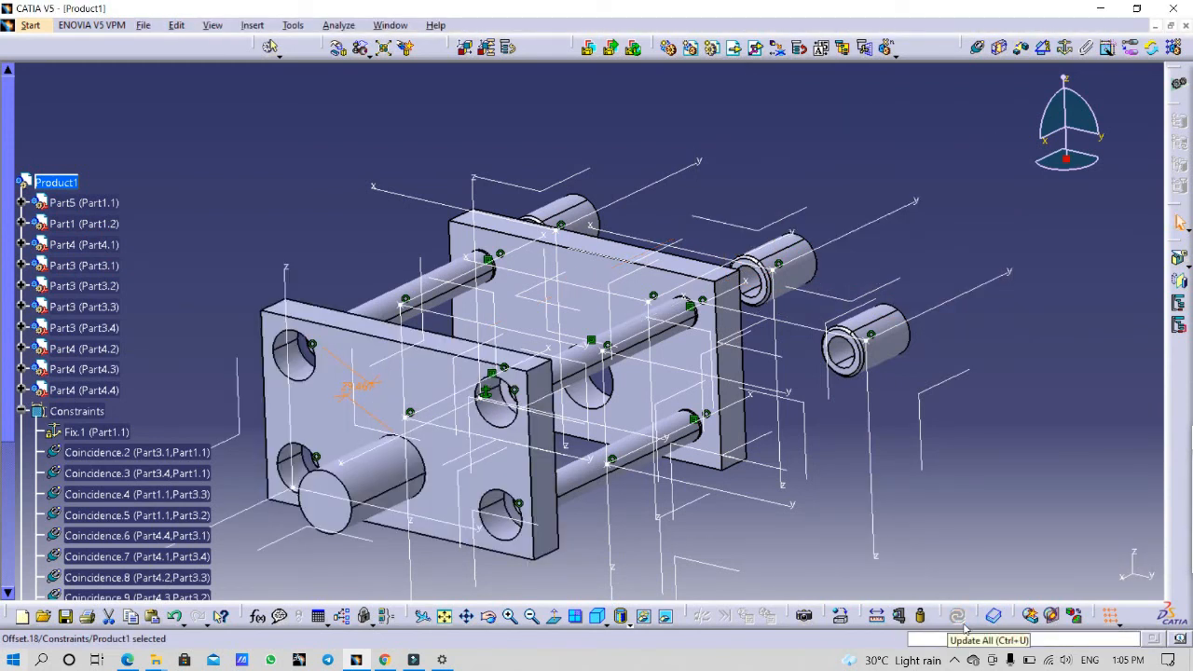
Set the offset between pillar Part3.1 and the top plate to -29.467 mm and update the assembly.
middle_click_drag(774, 172, 801, 248)
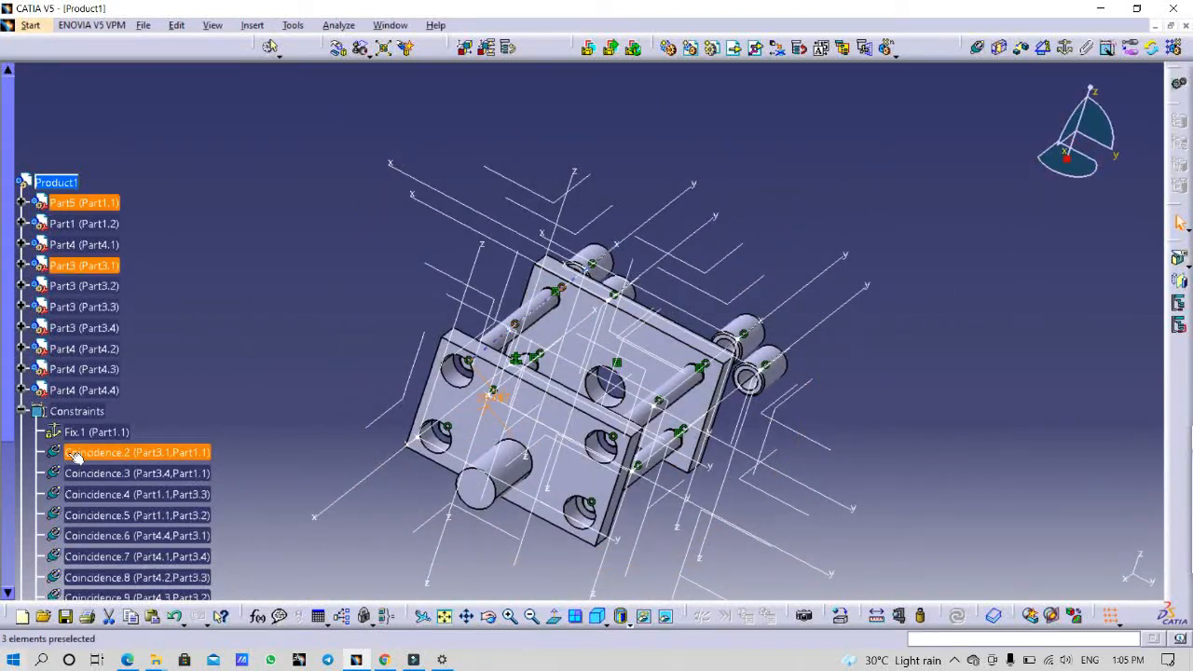
scroll(114, 551, "down", 4)
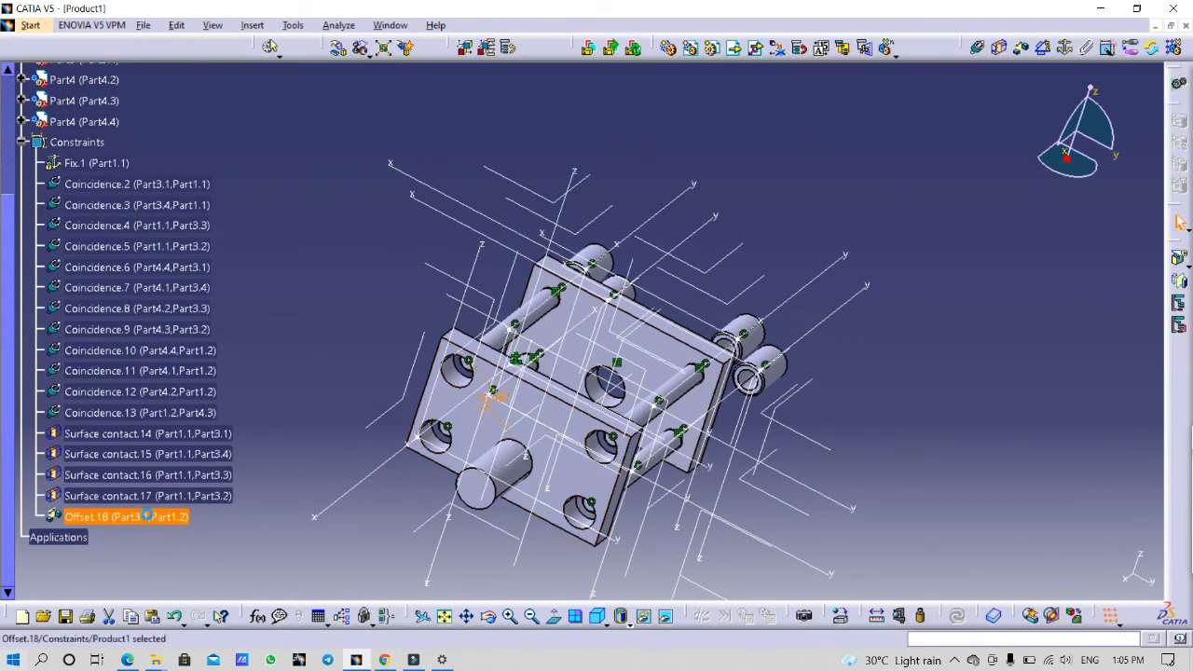
double_click(491, 398)
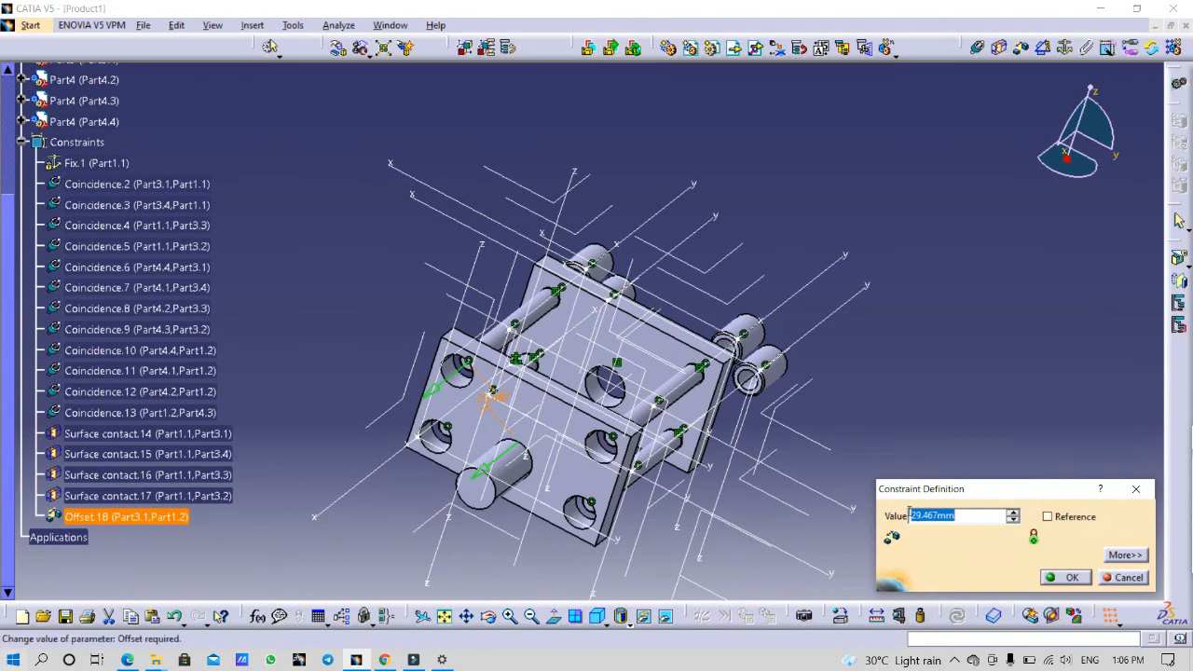
left_click(910, 514)
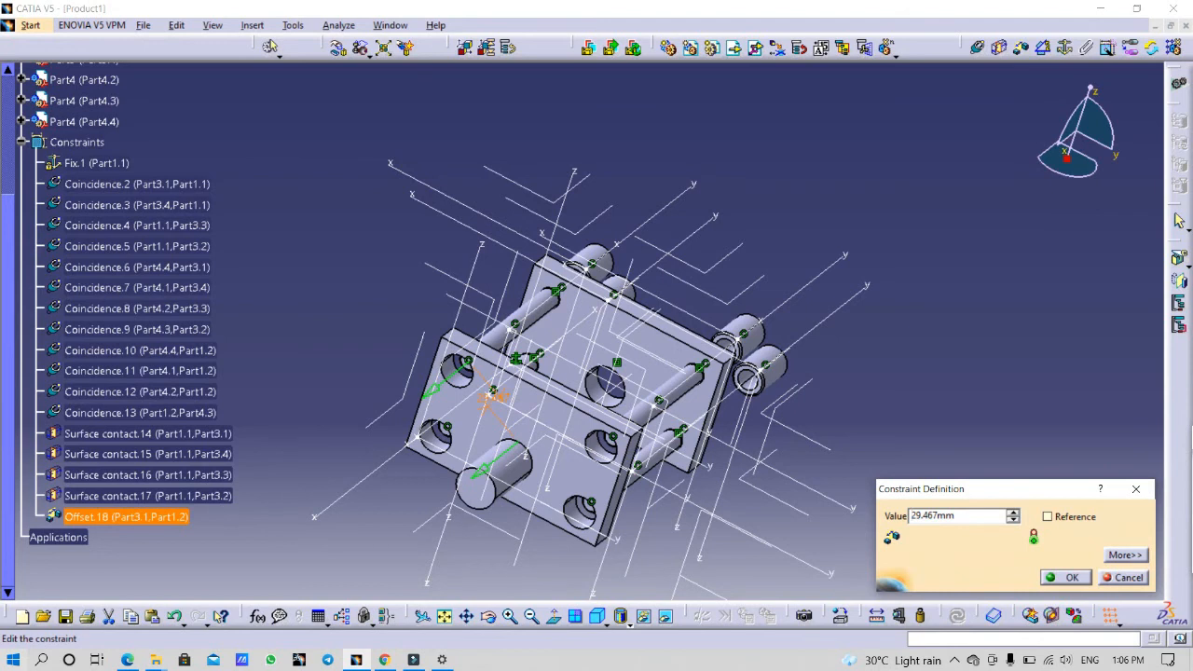
type("-")
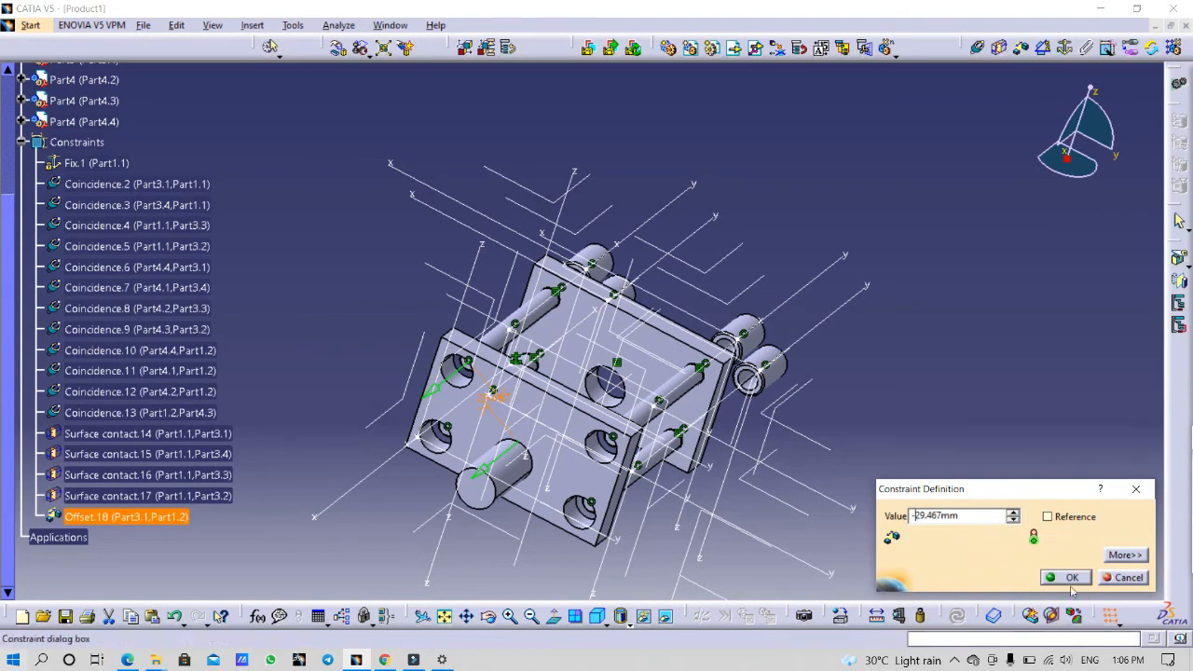
key("Return")
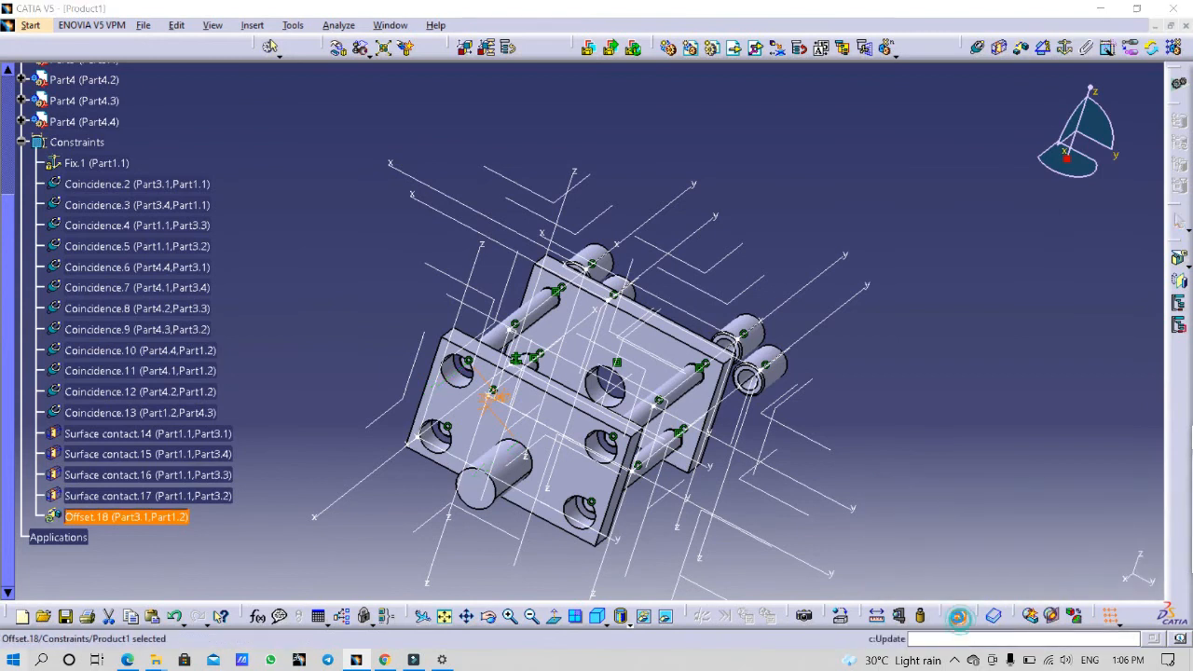
left_click(957, 617)
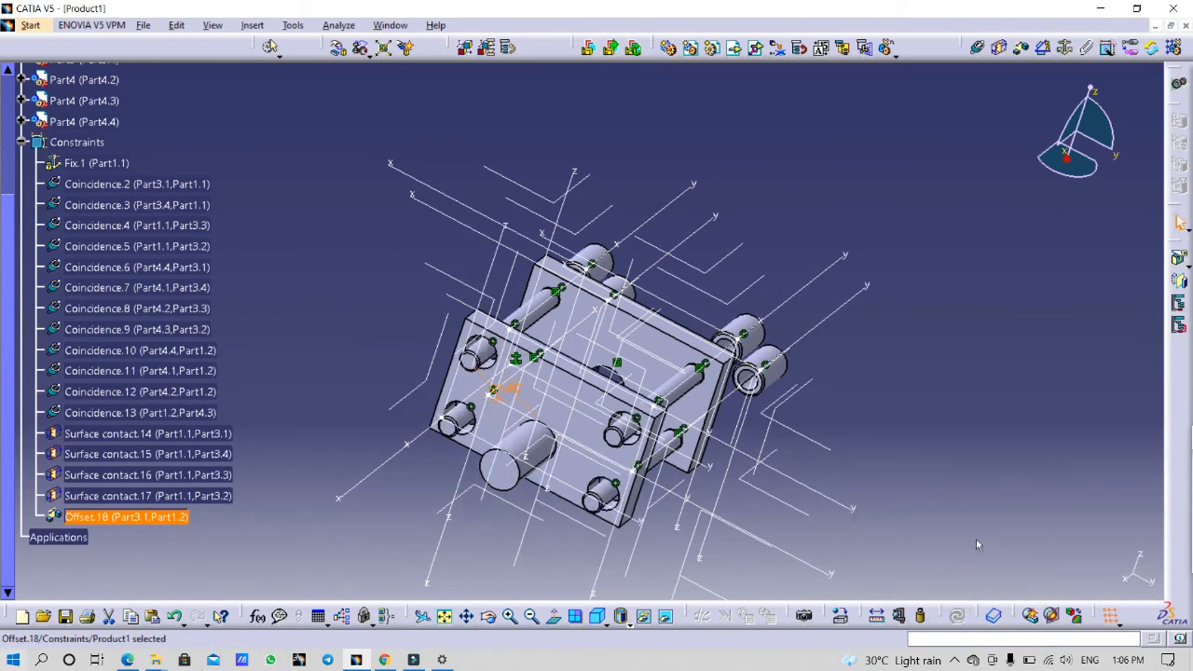
middle_click_drag(918, 429, 447, 343)
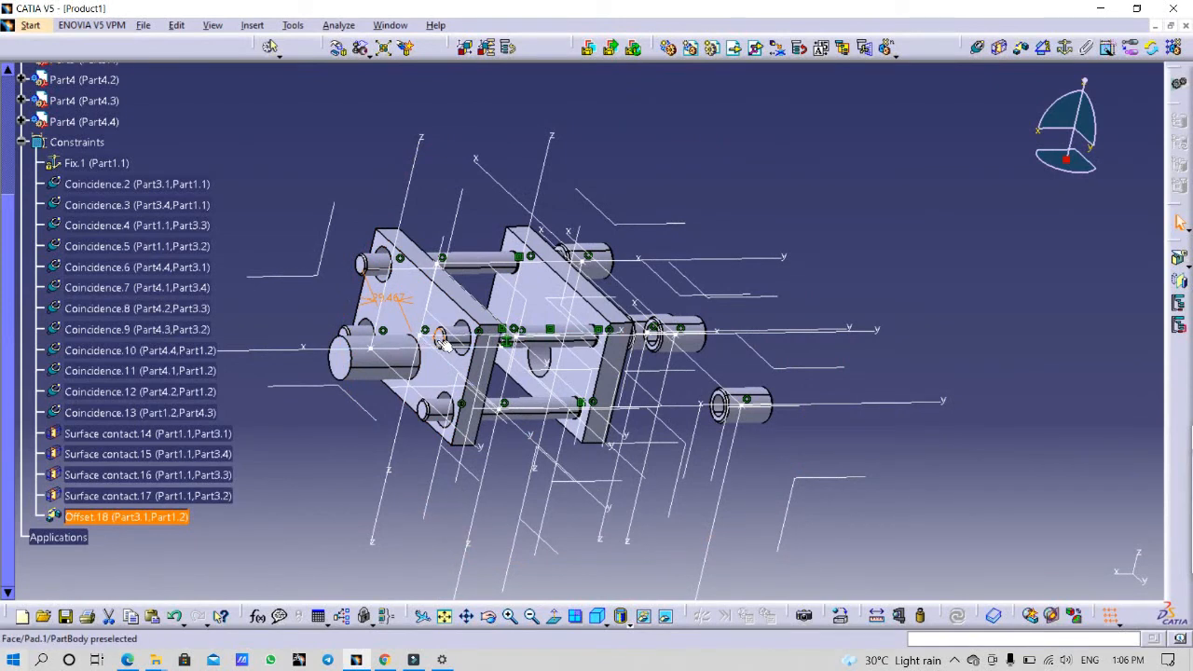
left_click(1023, 52)
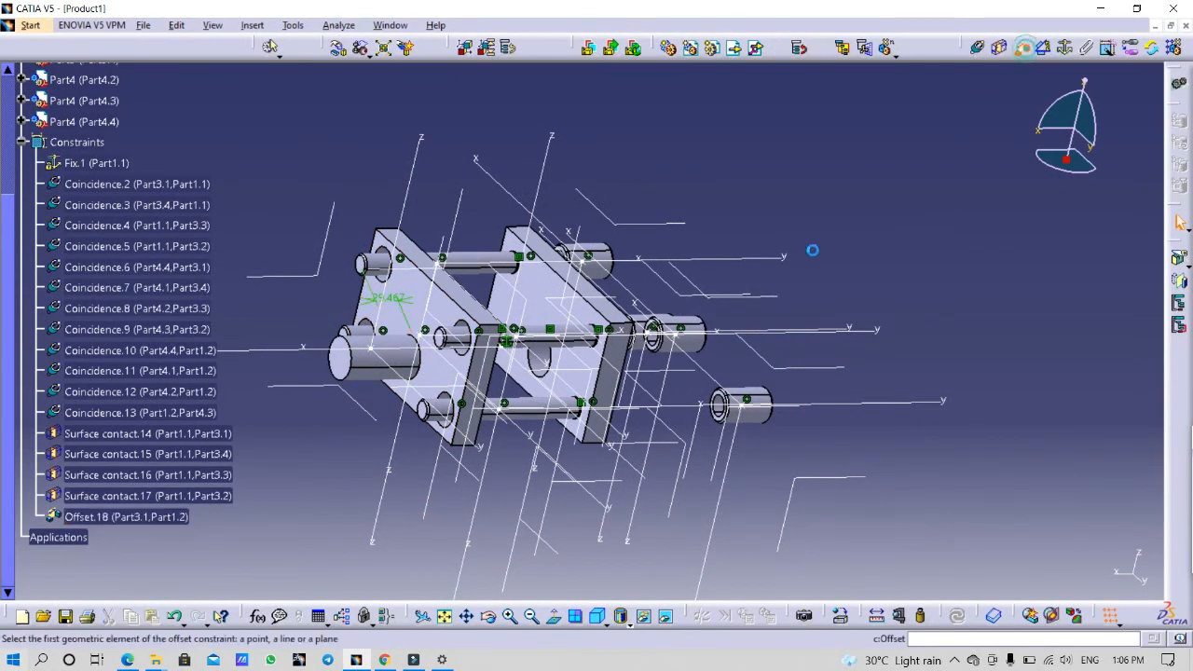
left_click(441, 308)
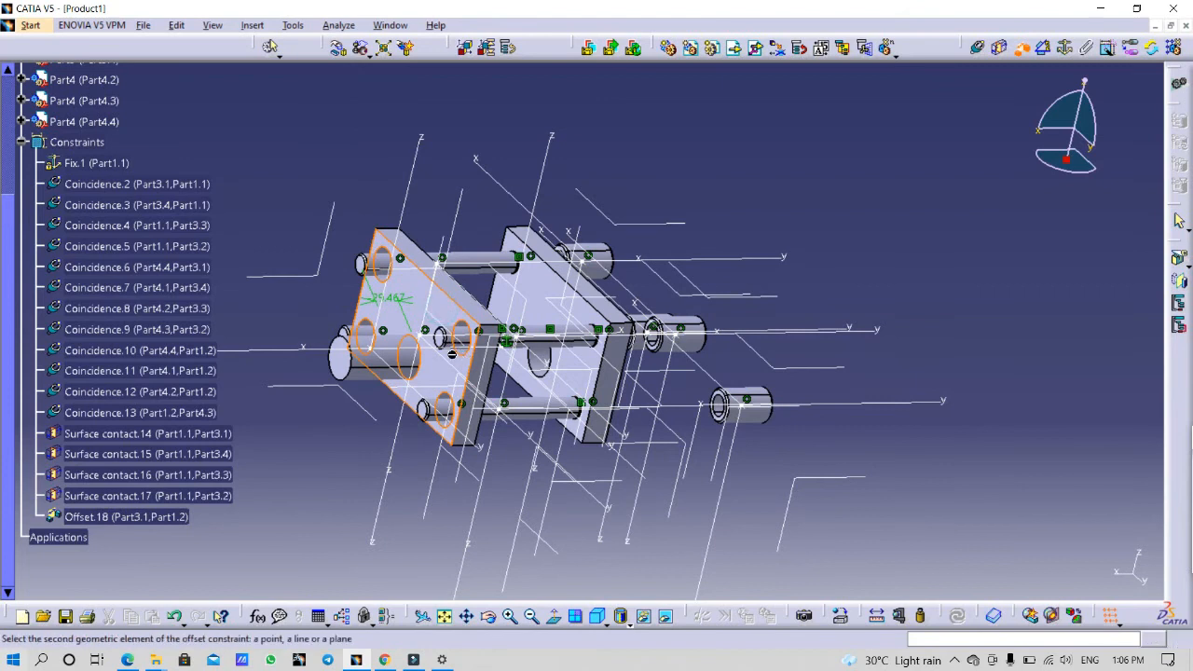
left_click(443, 341)
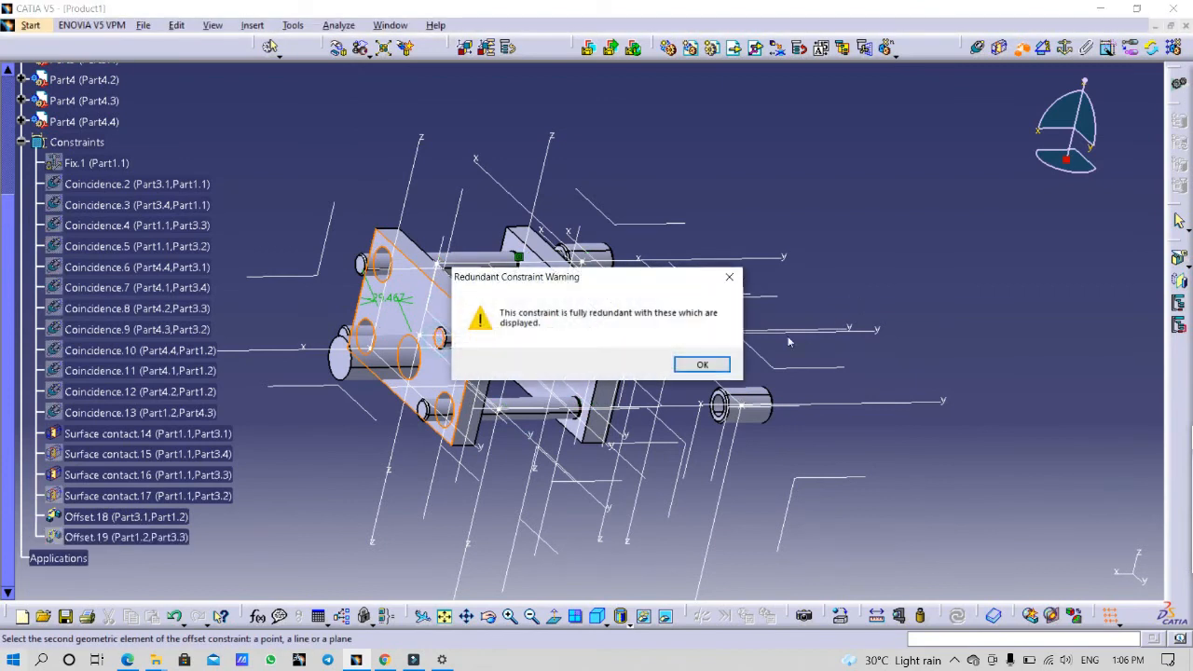
left_click(689, 364)
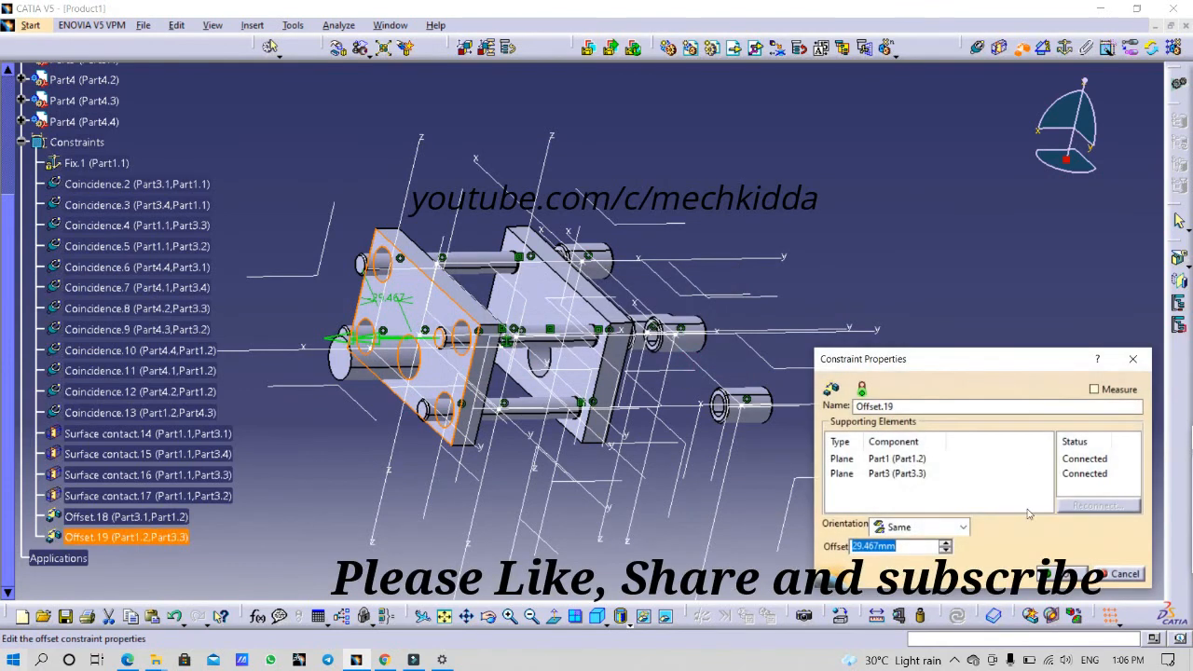
left_click(1109, 573)
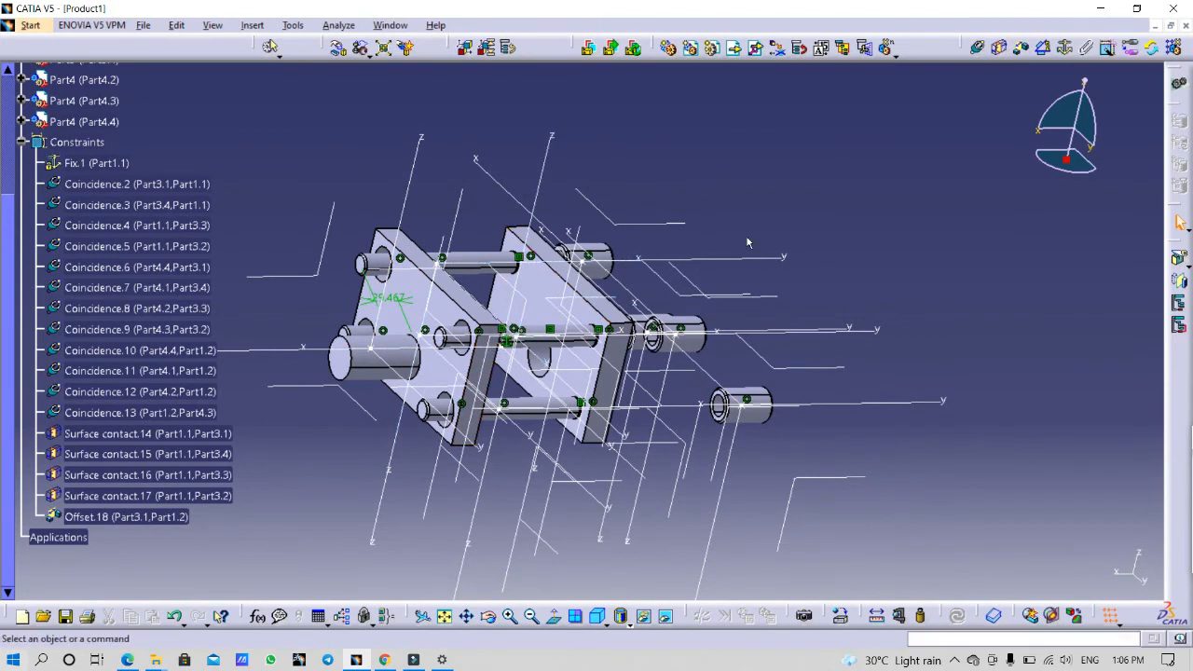
Add a contact constraint between the top plate's inner face and the end face of bush Part4.4, and update the assembly.
middle_click_drag(897, 229, 761, 274)
left_click(998, 49)
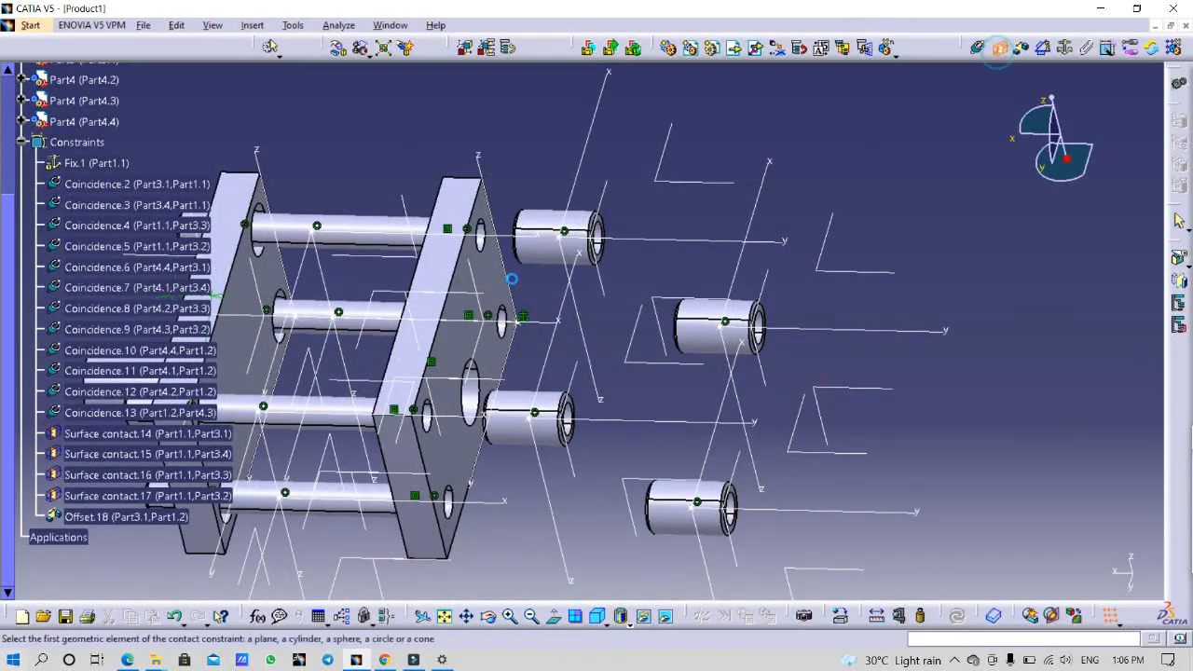
left_click(241, 253)
middle_click_drag(520, 281, 719, 296)
middle_click_drag(663, 203, 620, 99)
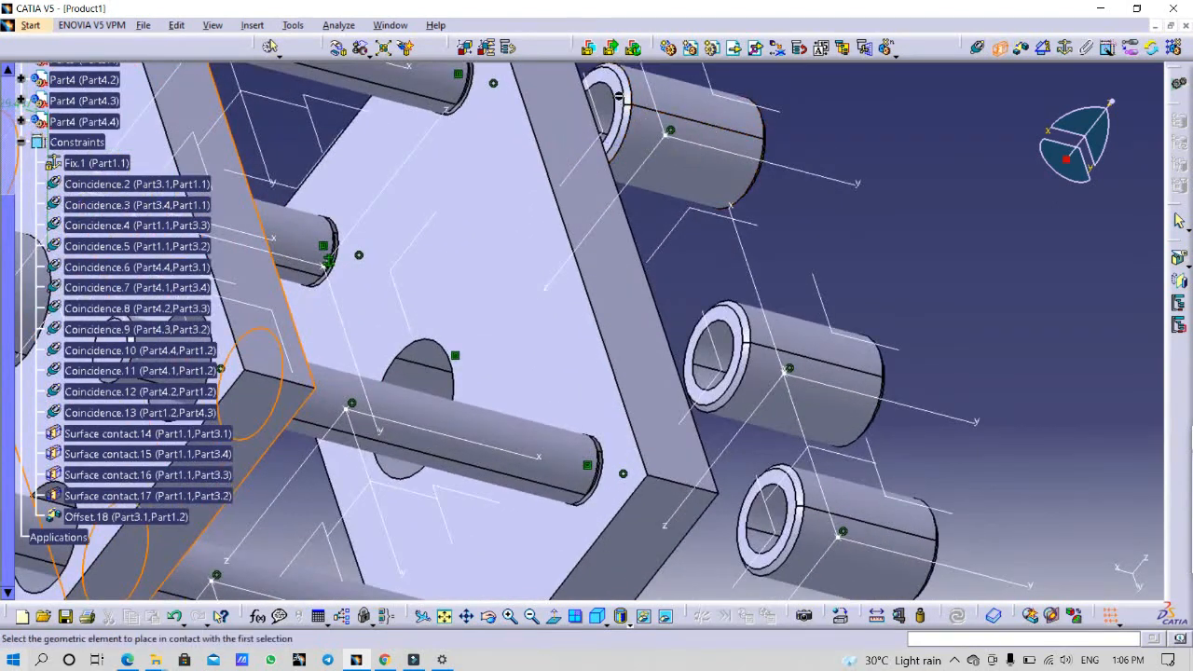
left_click(622, 96)
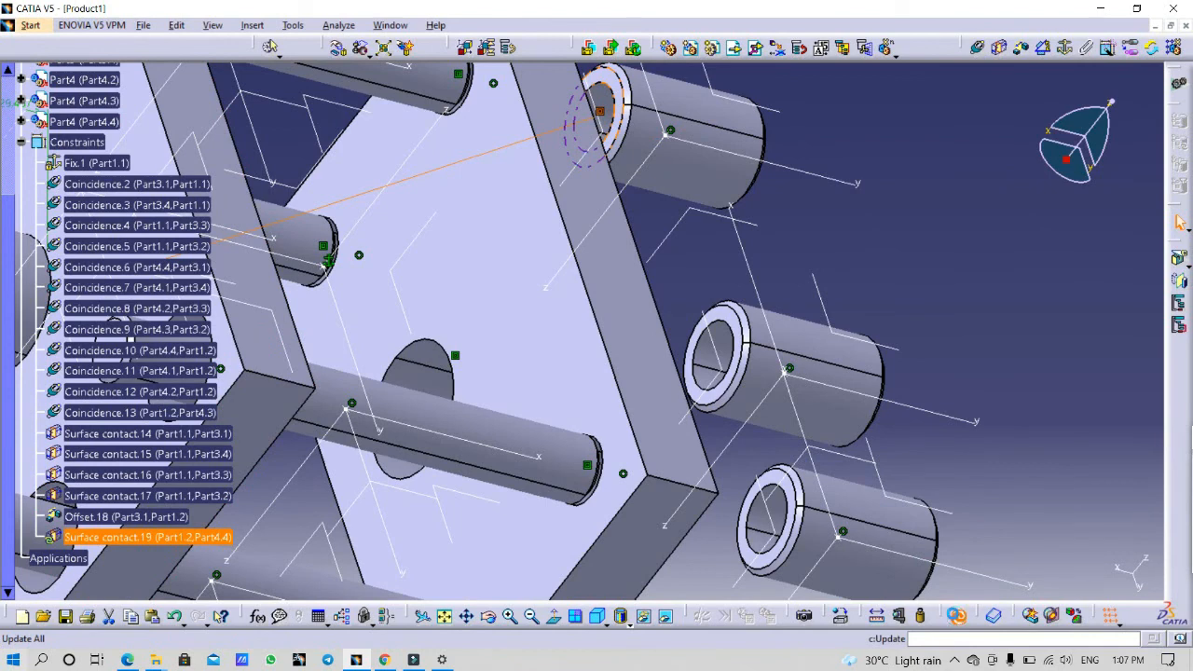
left_click(955, 615)
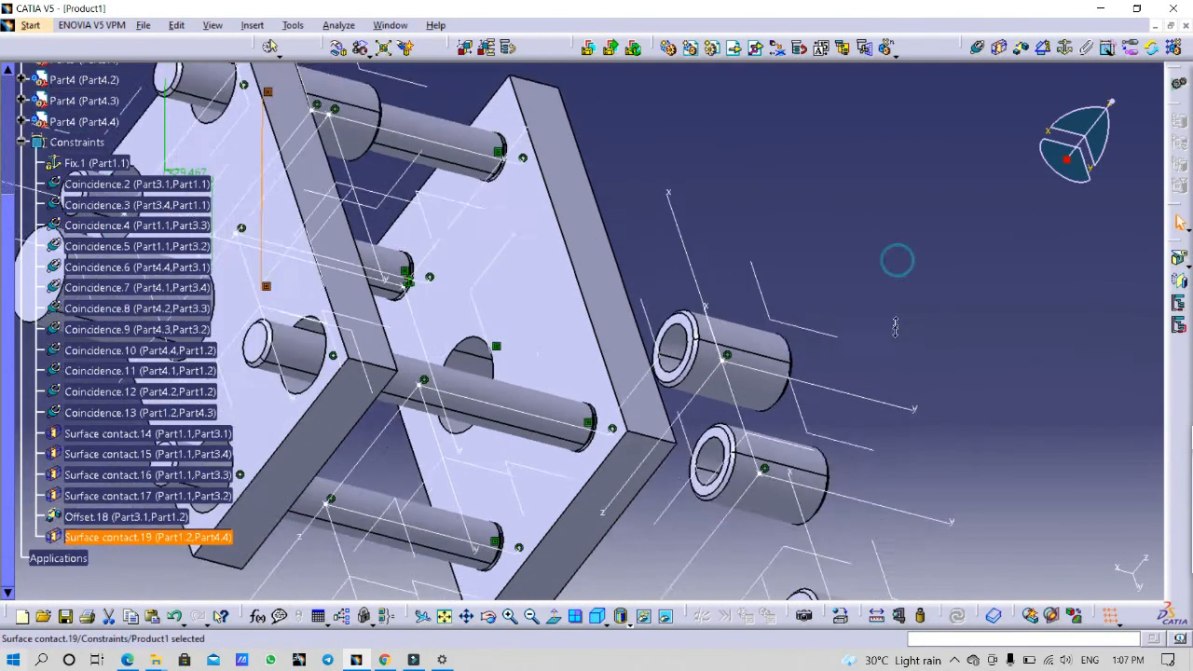
Add a contact constraint between the end face of bush Part4.1 and the top plate's inner face, and update the assembly.
middle_click_drag(895, 327, 820, 357)
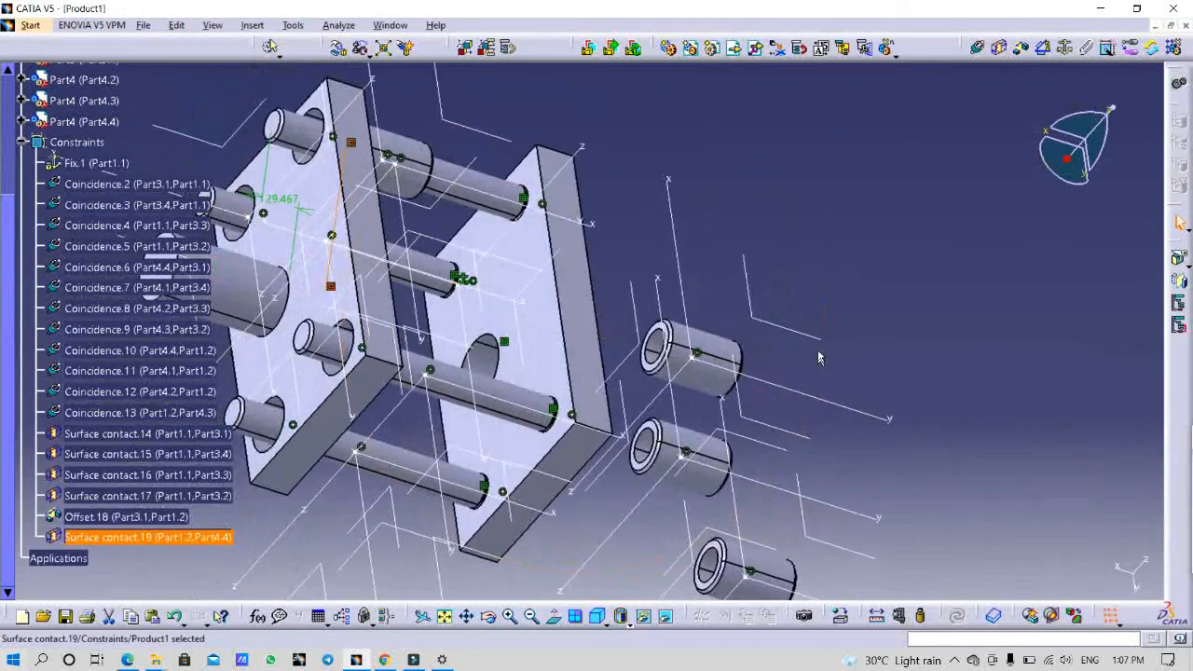
left_click(1001, 49)
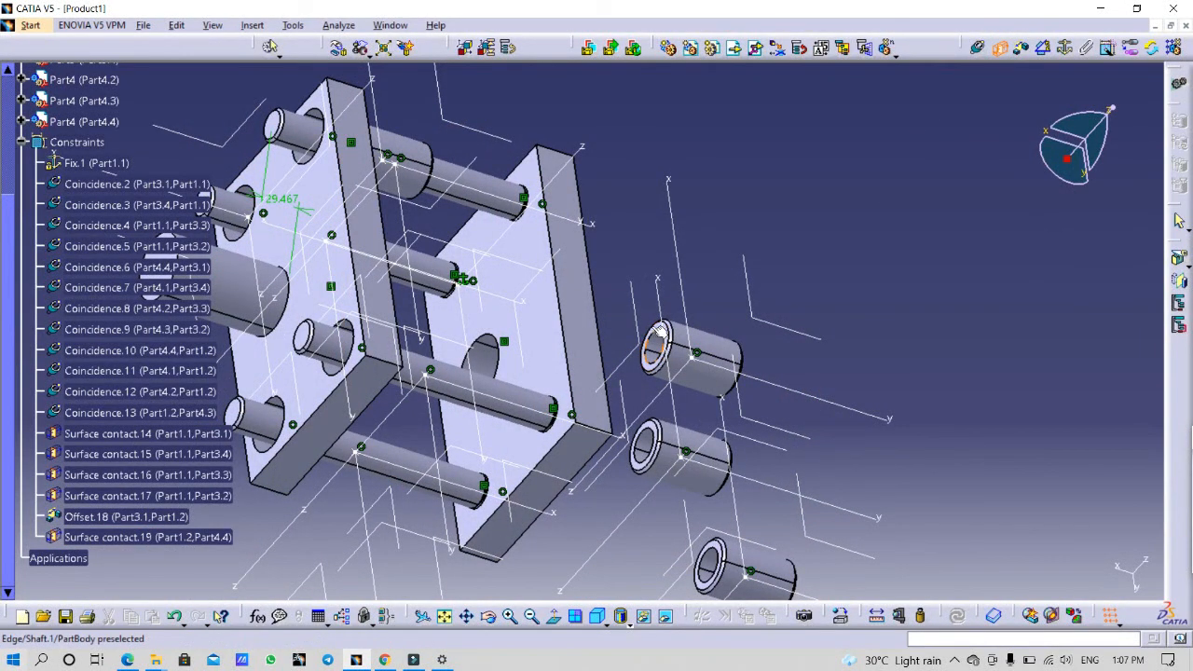
middle_click_drag(702, 405, 753, 304)
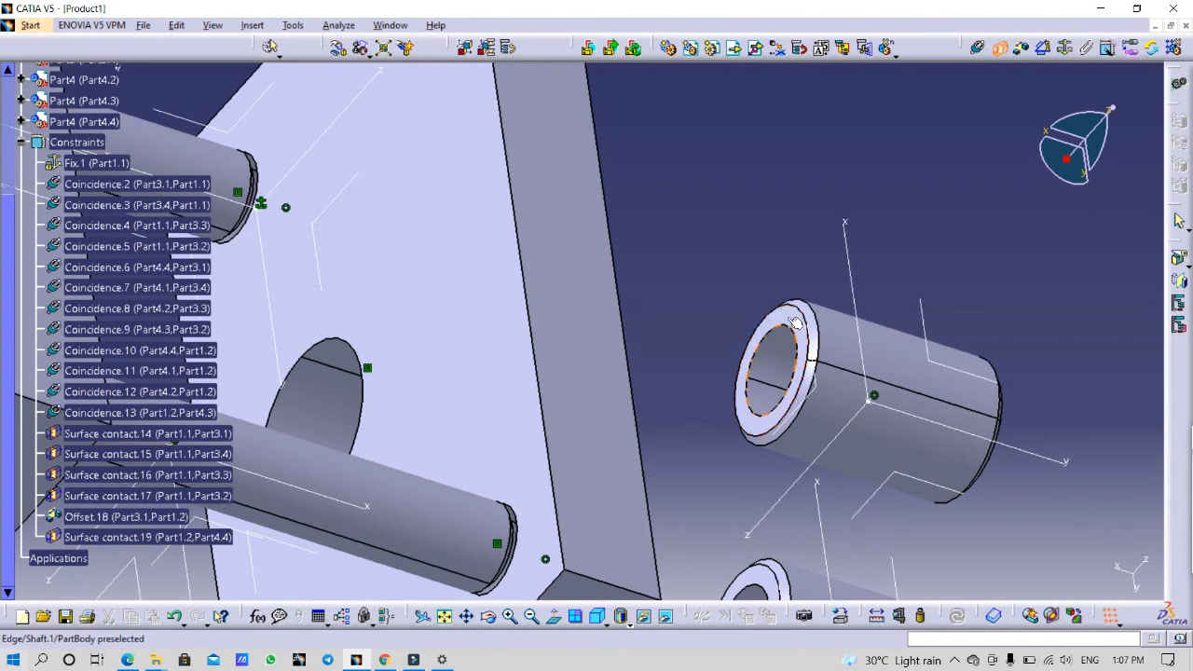
left_click(788, 316)
middle_click_drag(666, 245, 538, 345)
left_click(200, 156)
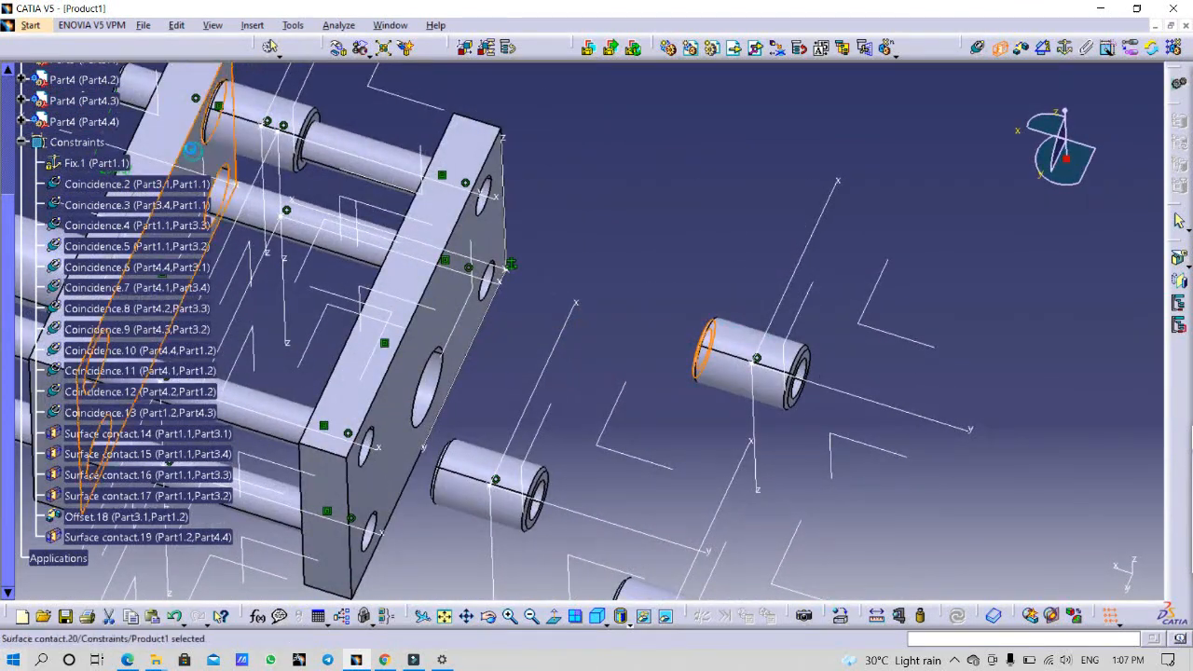
left_click(956, 615)
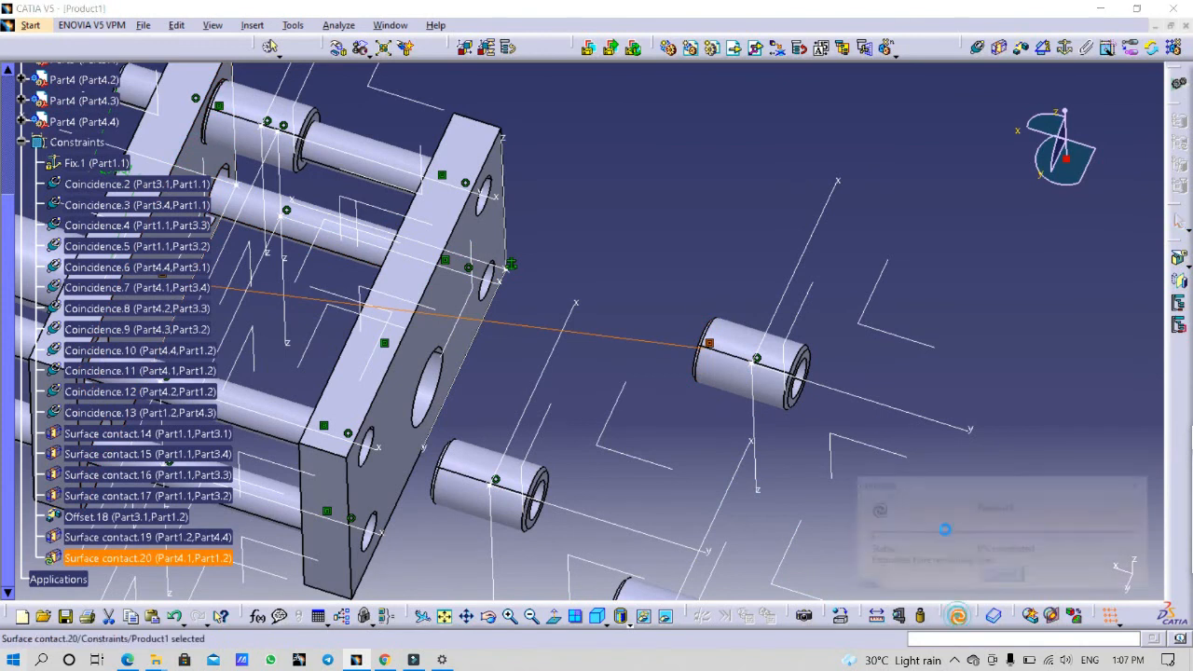
Add a contact constraint between the end face of bush Part4.2 and the top plate's inner face.
middle_click_drag(802, 351, 867, 370)
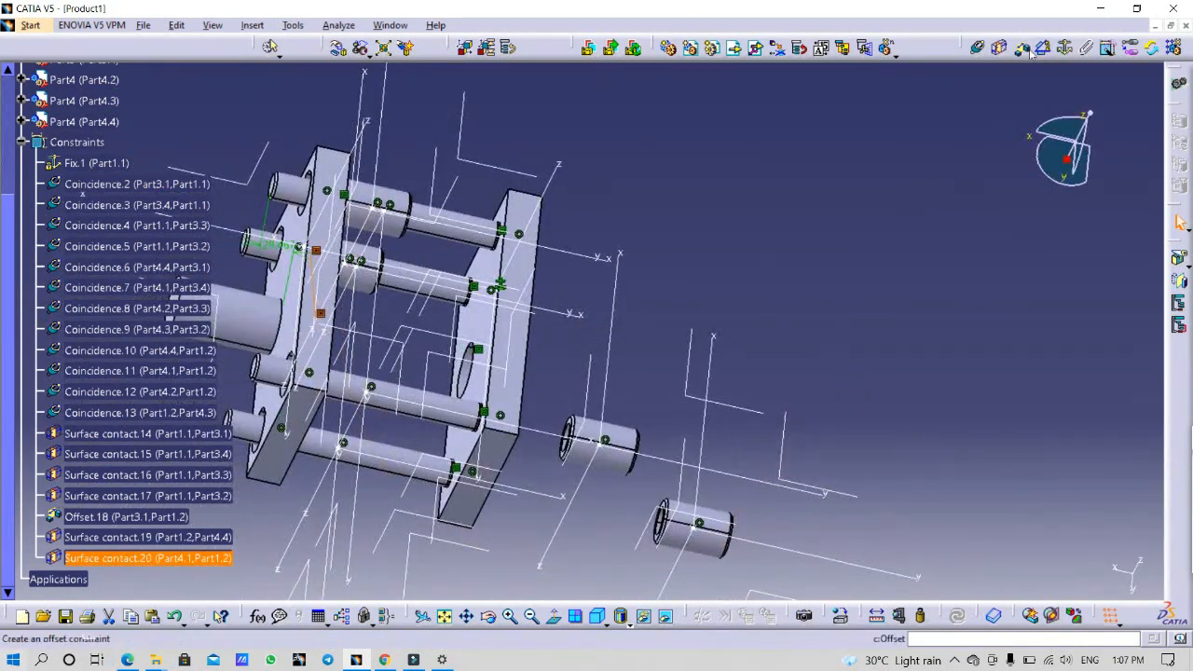
left_click(999, 47)
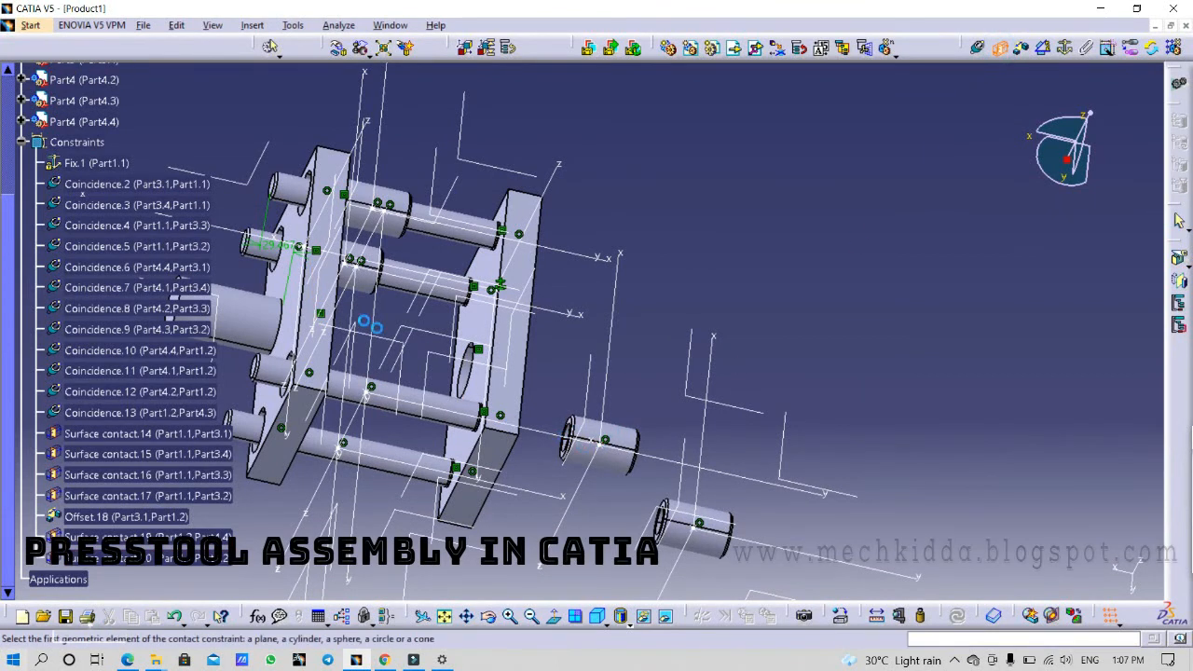
middle_click_drag(728, 332, 807, 224)
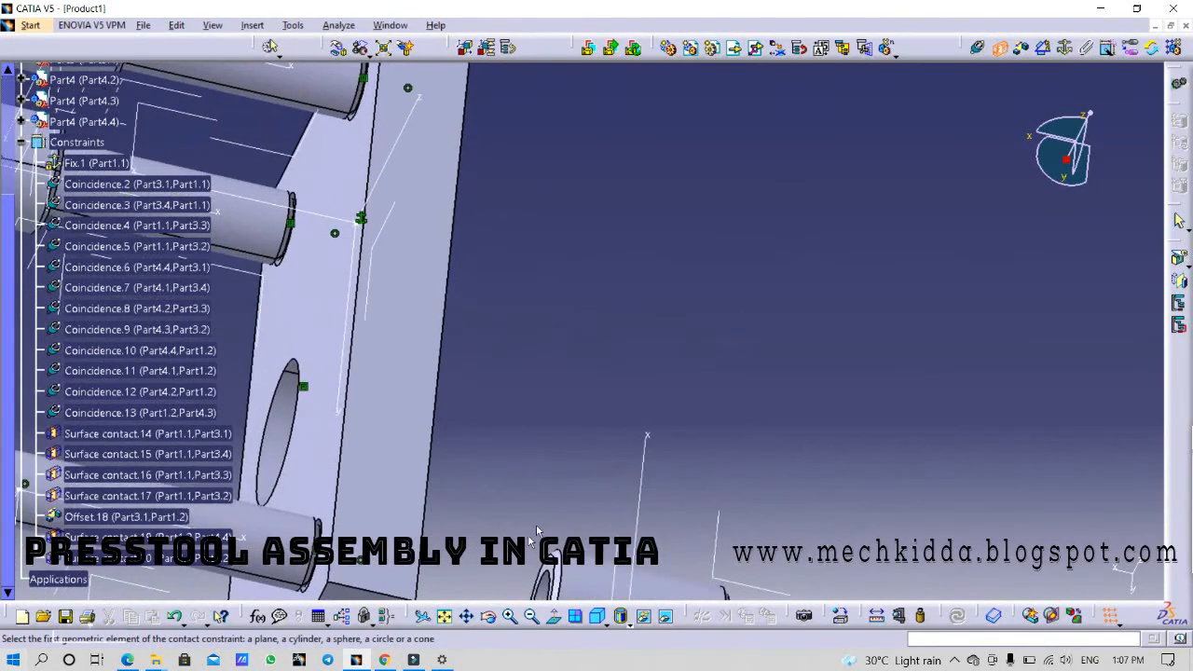
left_click(554, 564)
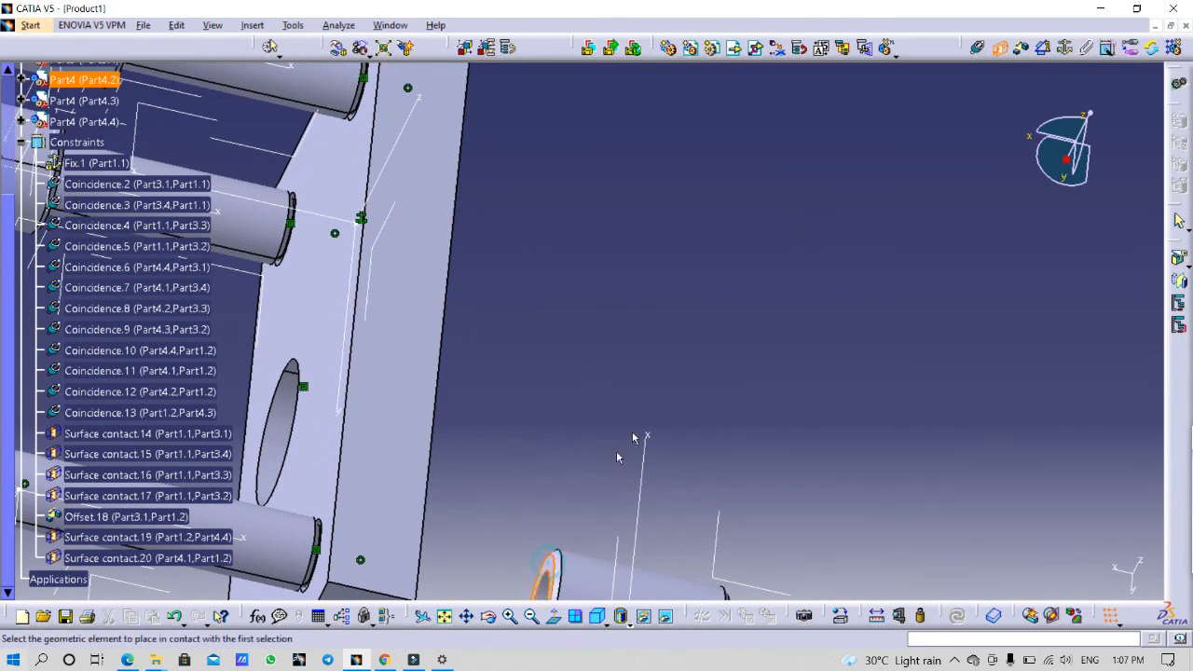
middle_click_drag(634, 381, 540, 440)
left_click(424, 412)
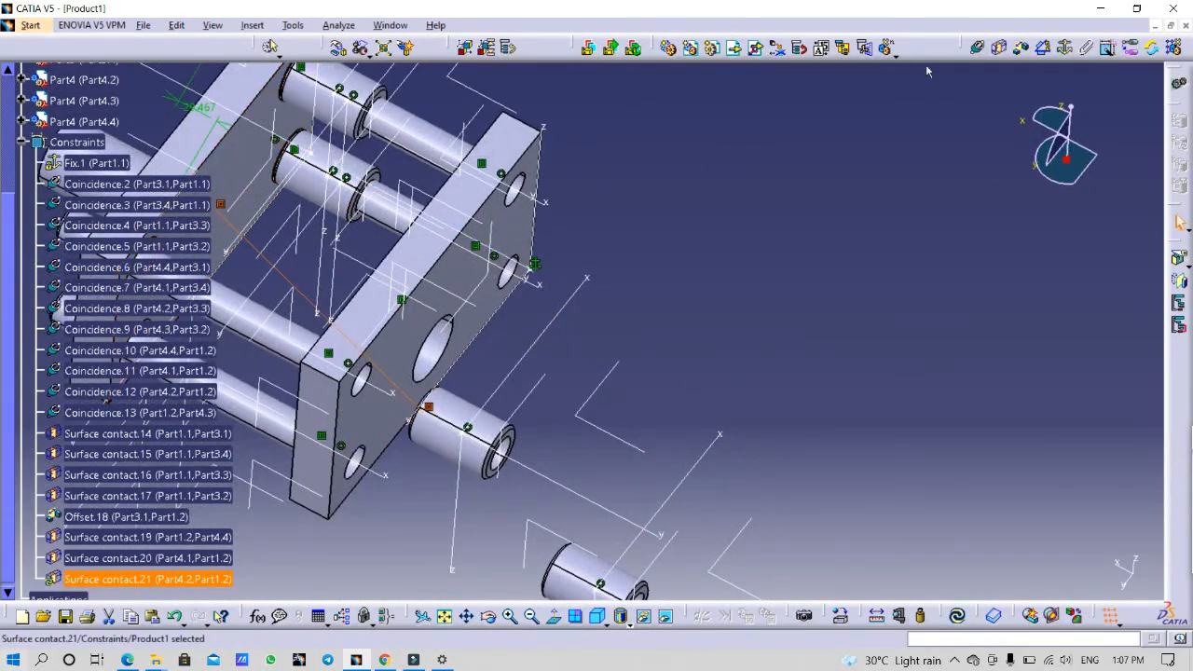
Add a contact constraint between the end face of bush Part4.3 and the top plate's inner face, and update the assembly.
left_click(999, 49)
middle_click_drag(736, 229, 817, 409)
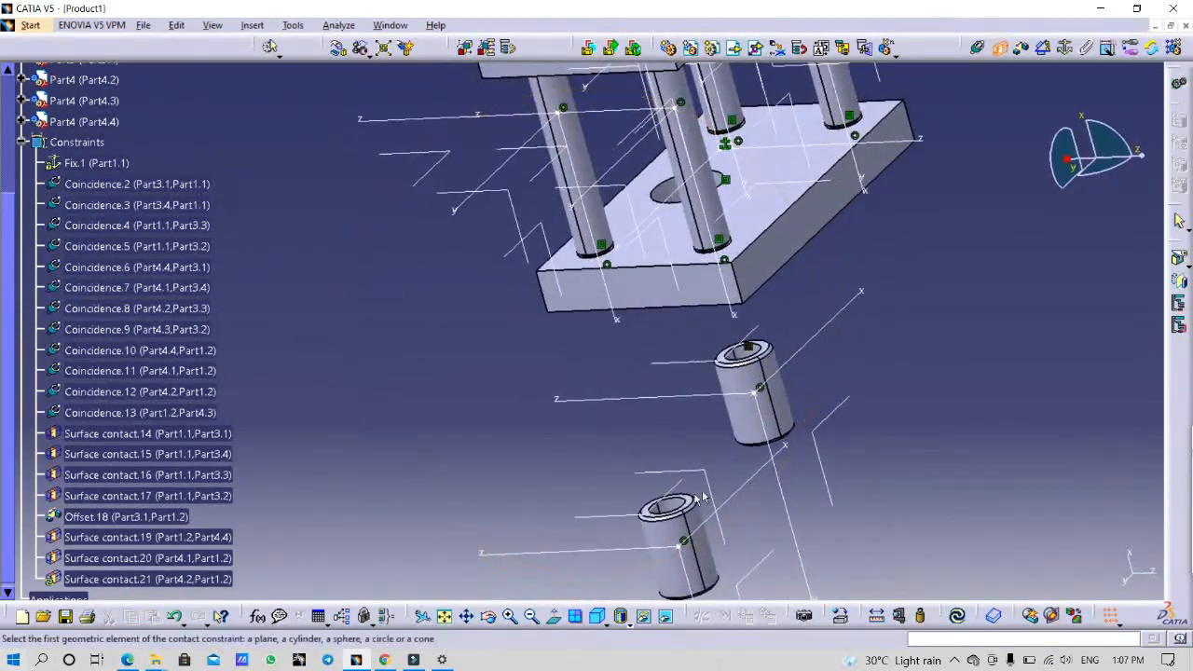
middle_click_drag(694, 503, 712, 422)
scroll(712, 422, "down", 4)
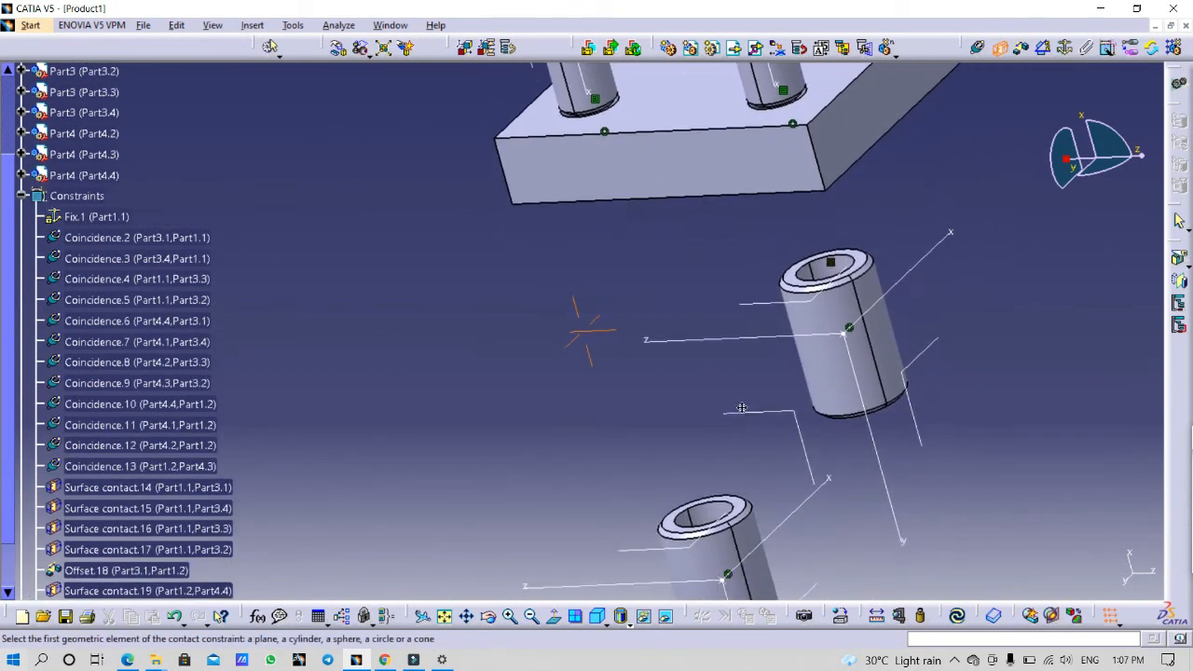
left_click(745, 496)
middle_click_drag(661, 394, 658, 249)
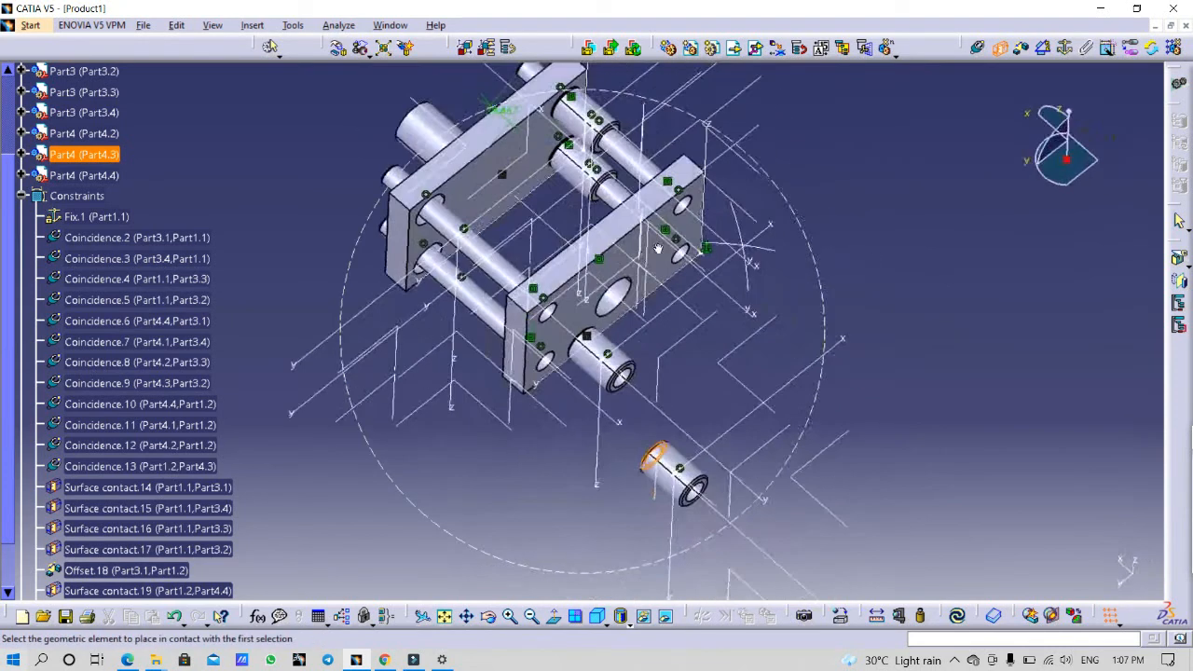
left_click(491, 175)
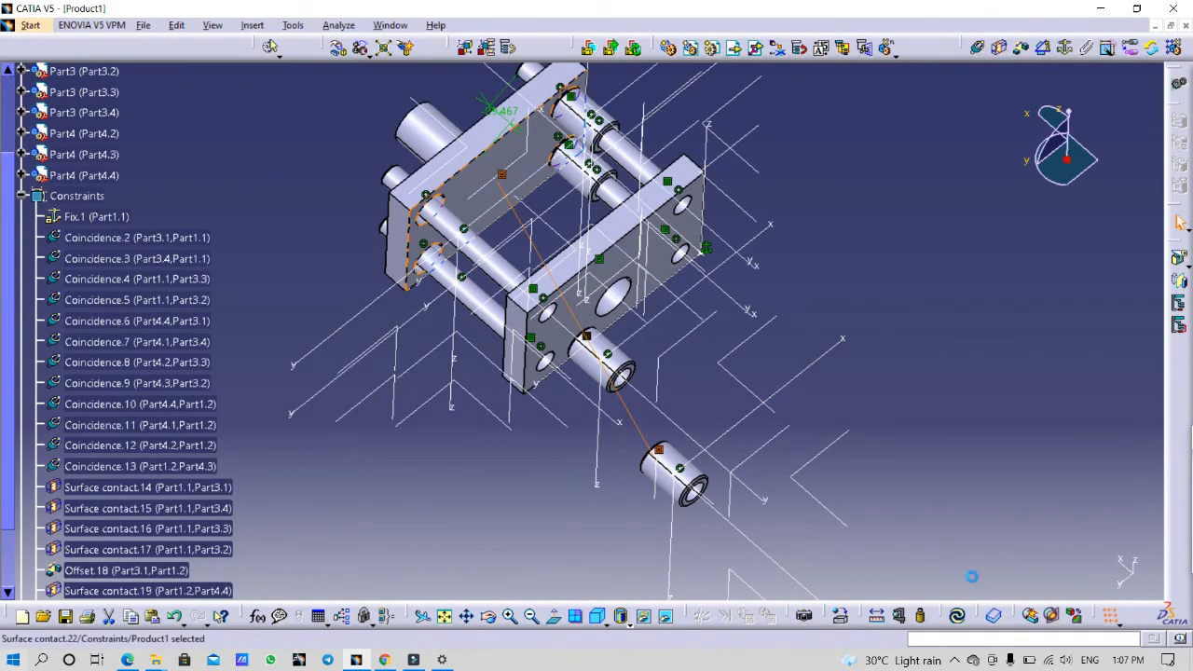
left_click(958, 616)
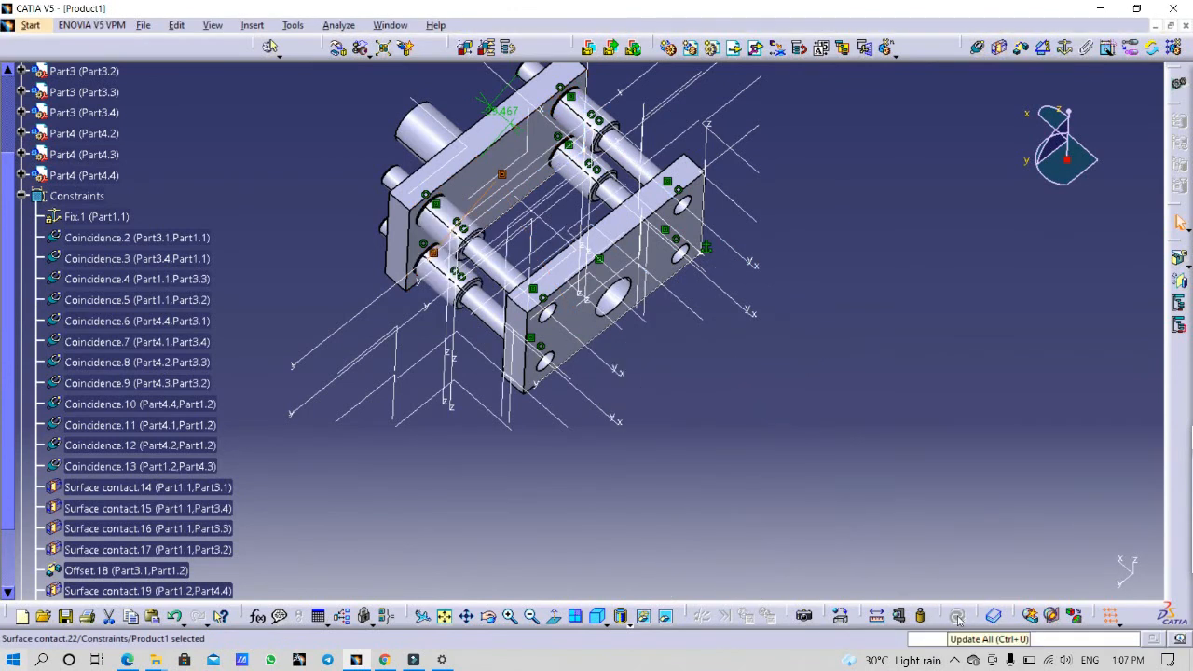
Set the graphic color of the top plate Part1.2 to red.
middle_click_drag(841, 282, 752, 514)
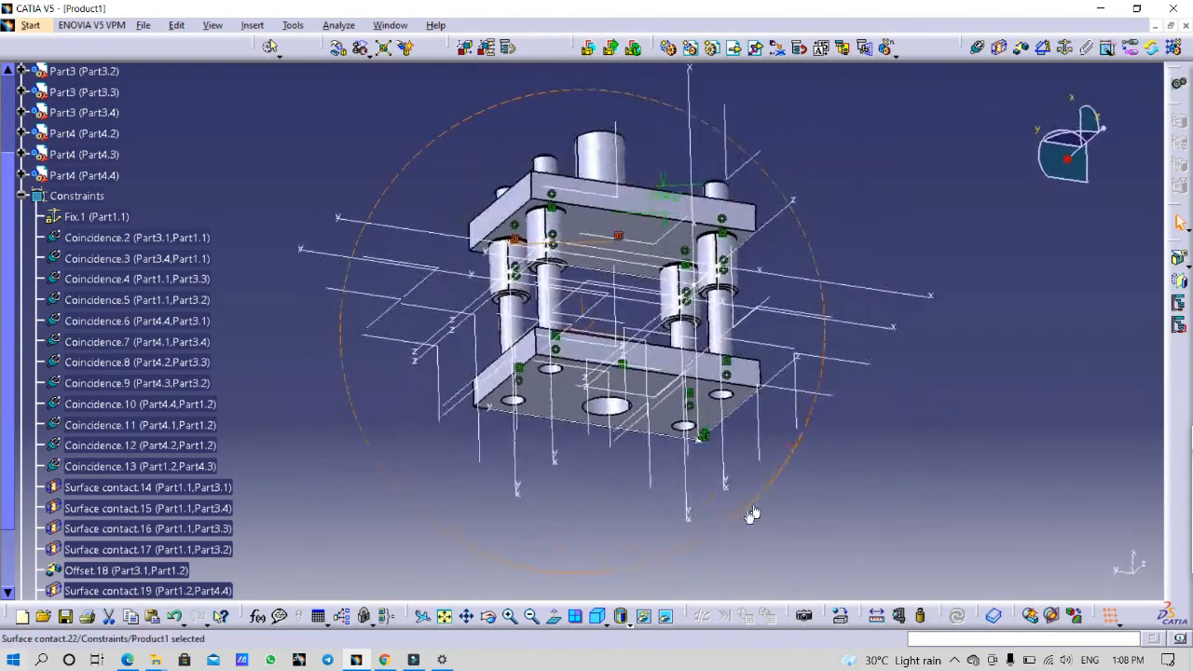
middle_click_drag(880, 277, 655, 373)
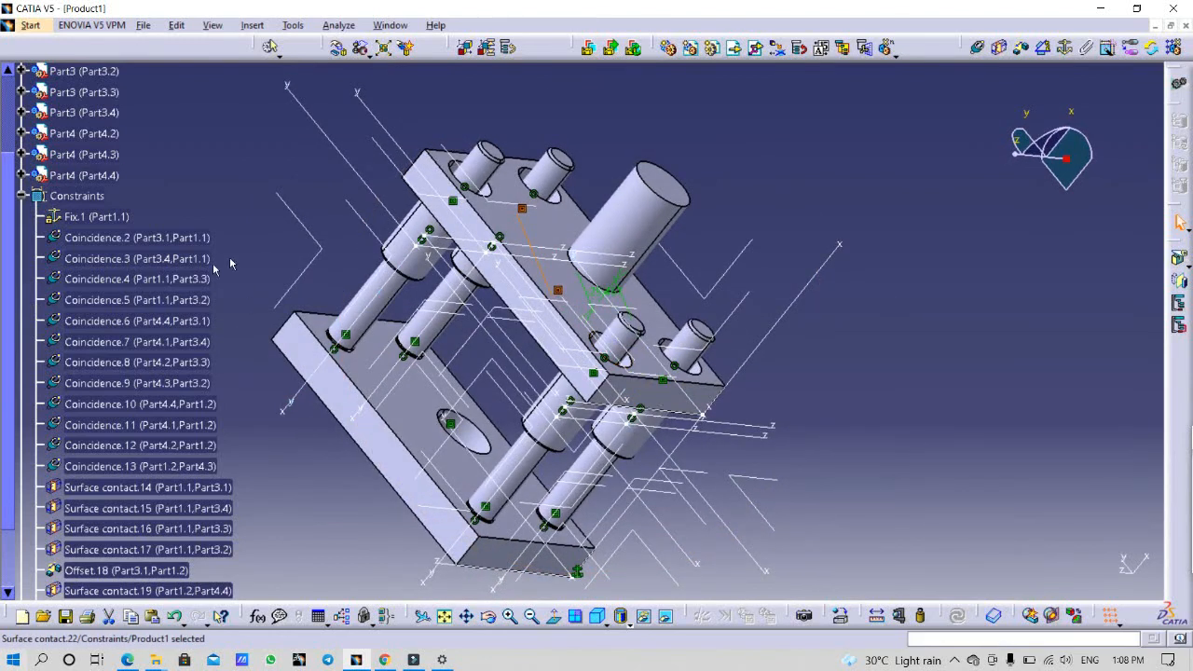
scroll(149, 294, "up", 4)
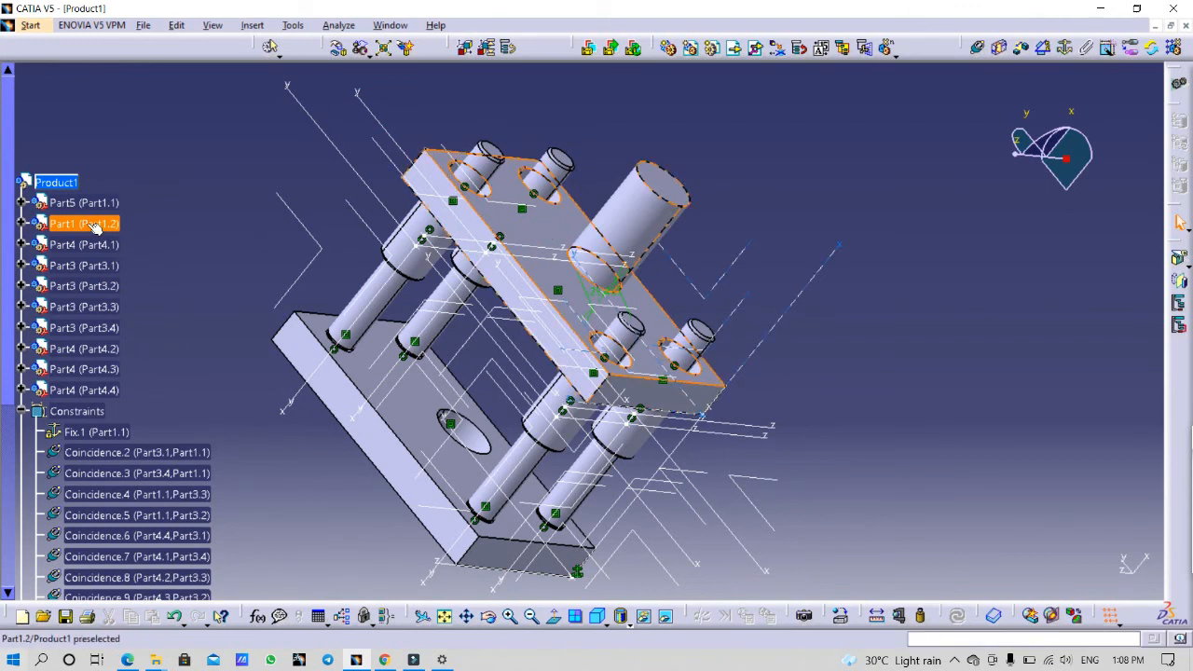
right_click(96, 227)
left_click(130, 289)
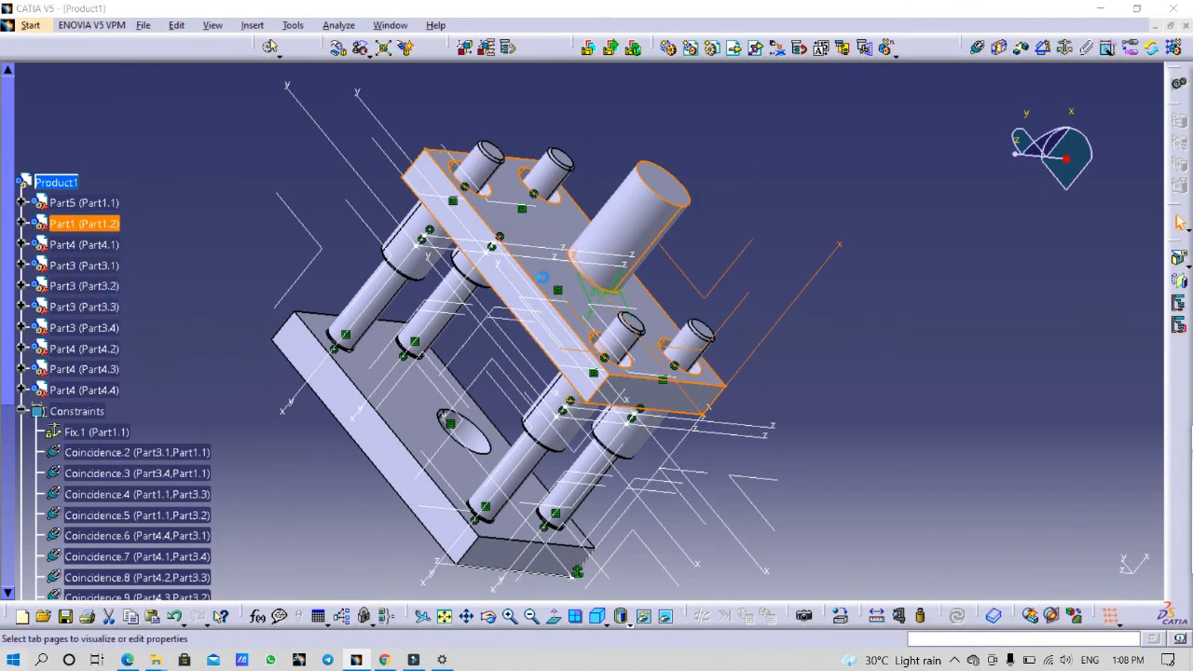
left_click(843, 192)
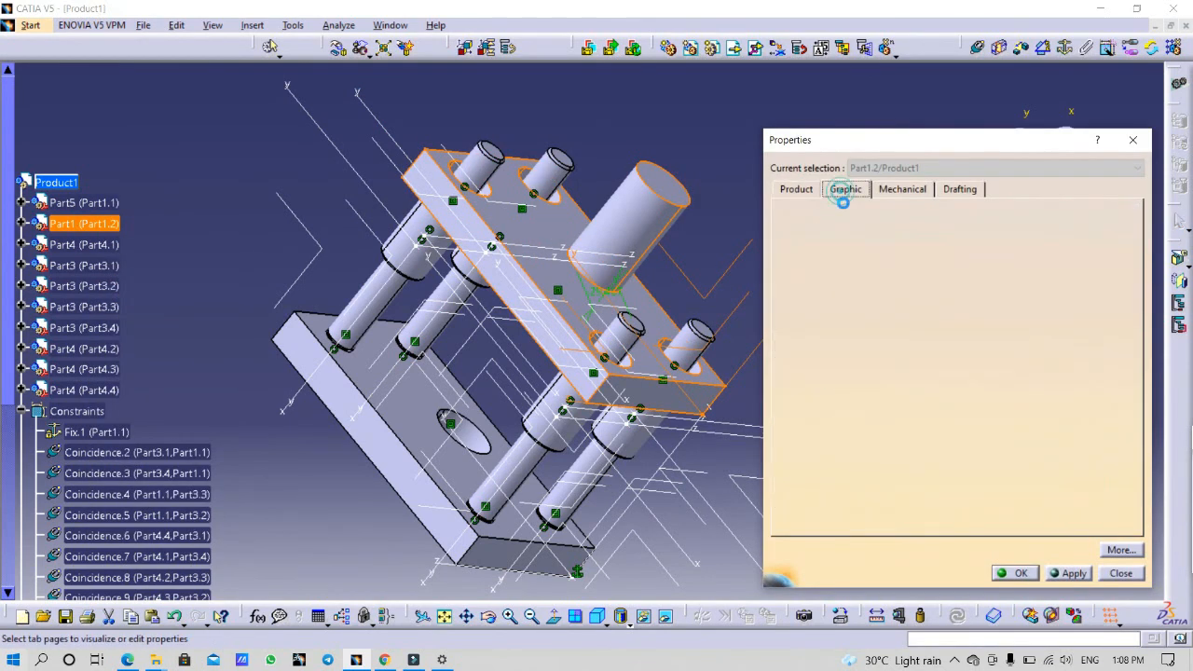
left_click(870, 236)
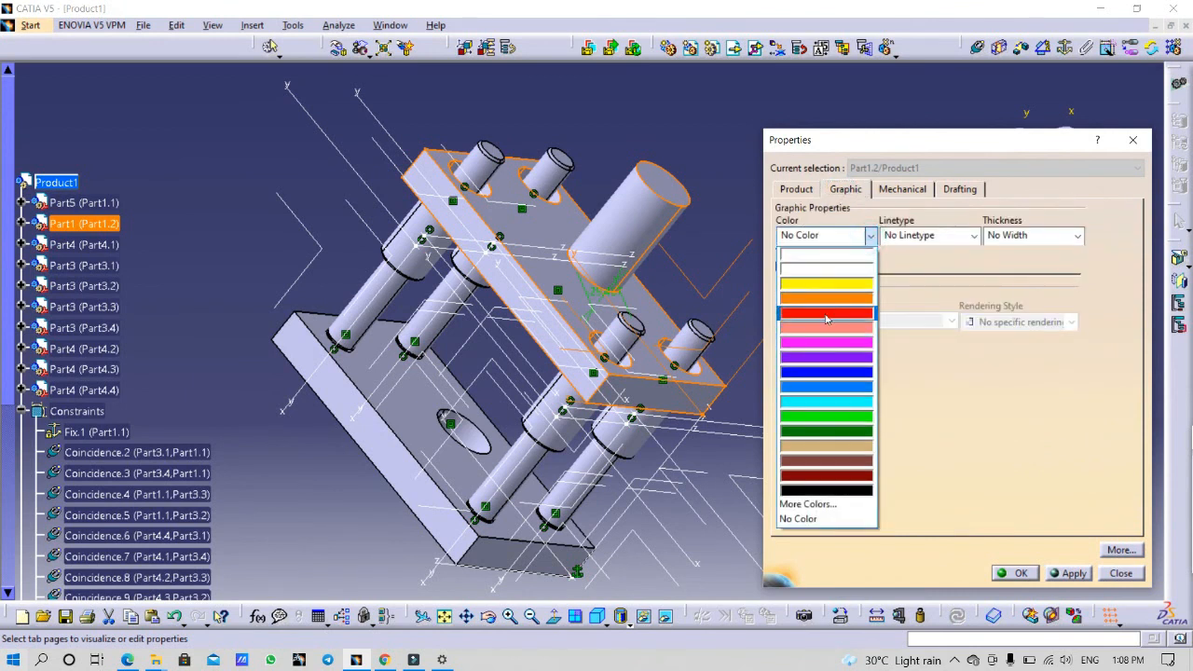
left_click(826, 315)
left_click(1013, 573)
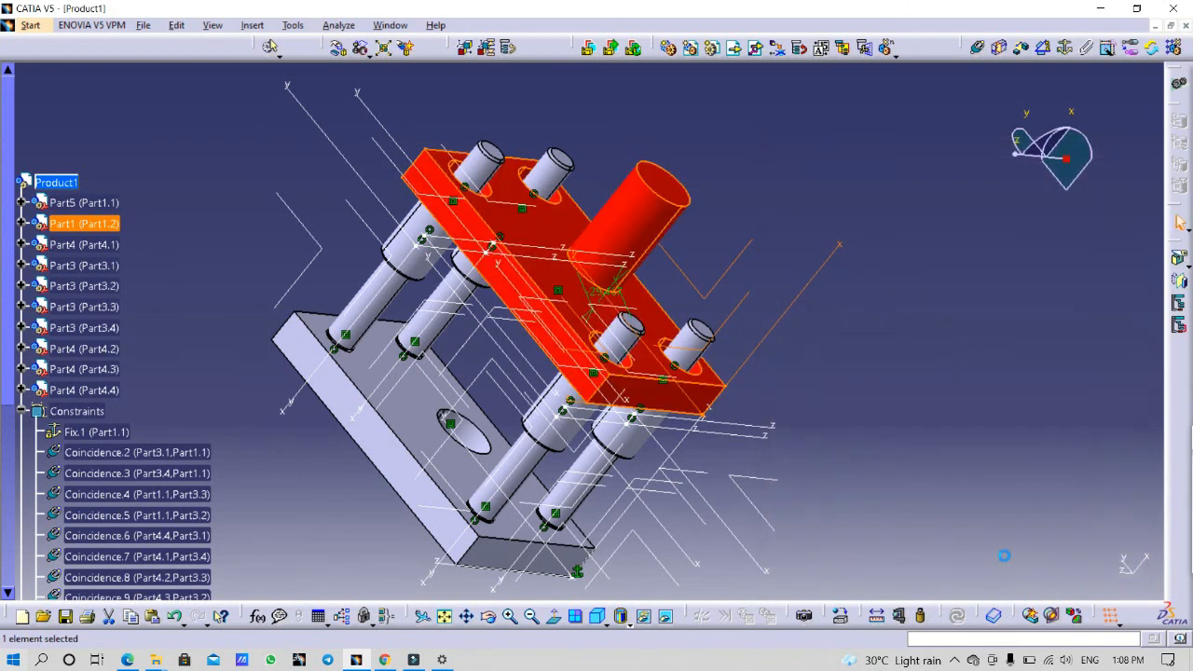
Set the graphic color of the bottom plate Part1.1 to magenta.
left_click(104, 265)
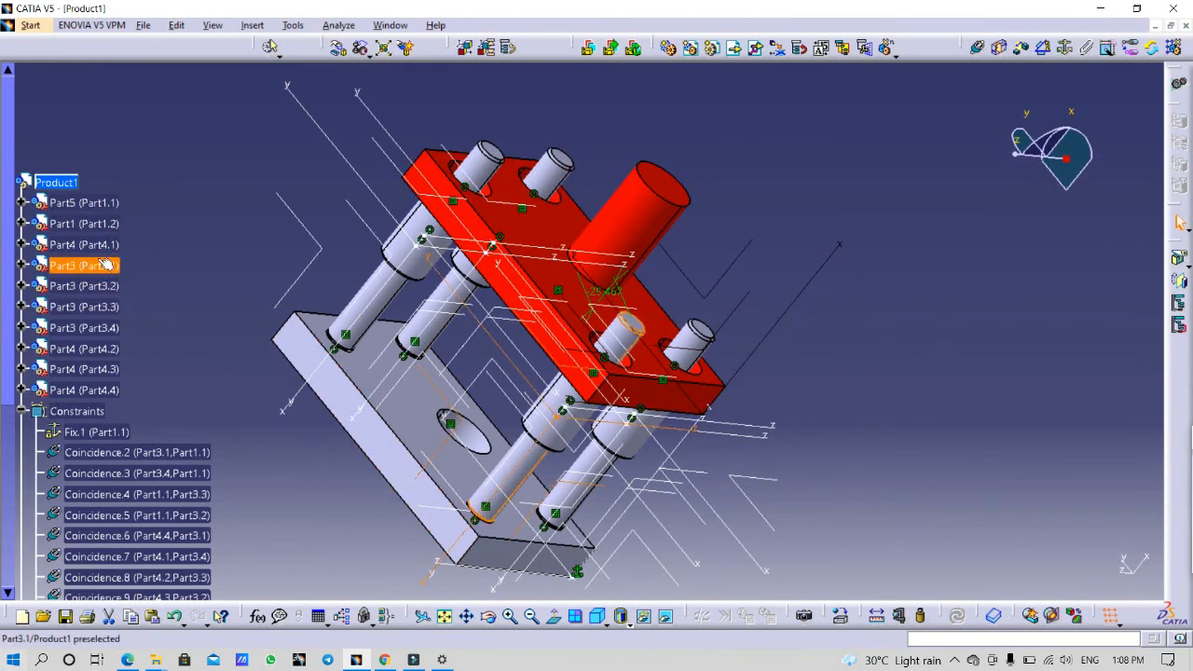
left_click(354, 424)
left_click(278, 487)
left_click(372, 443)
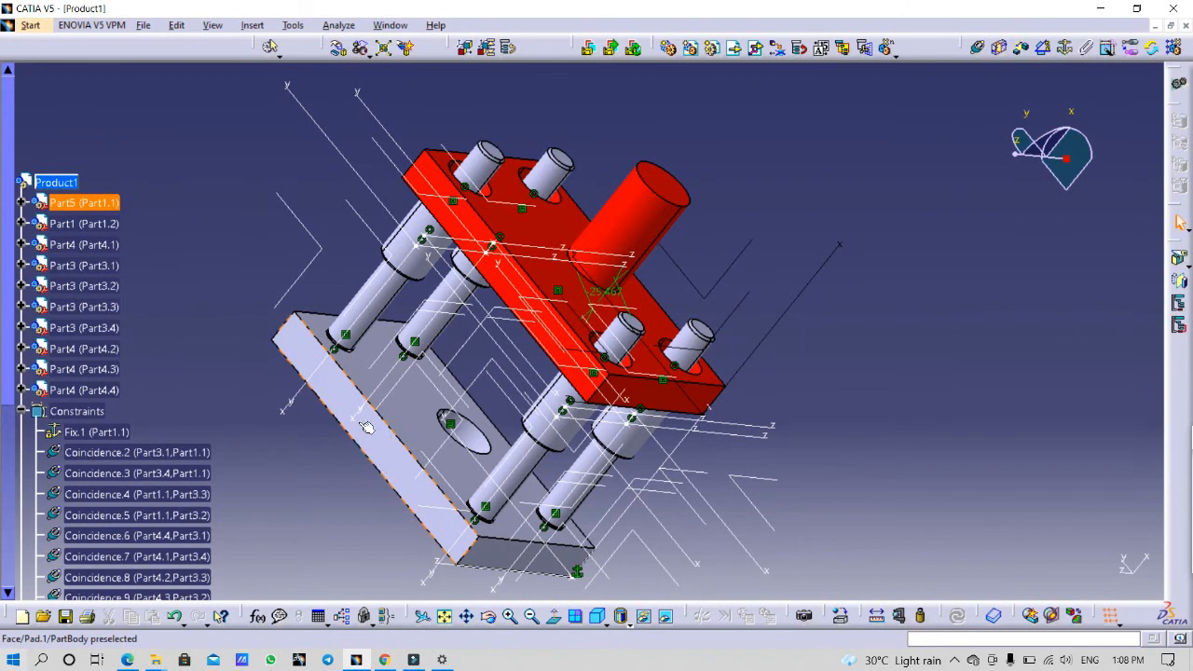
right_click(88, 203)
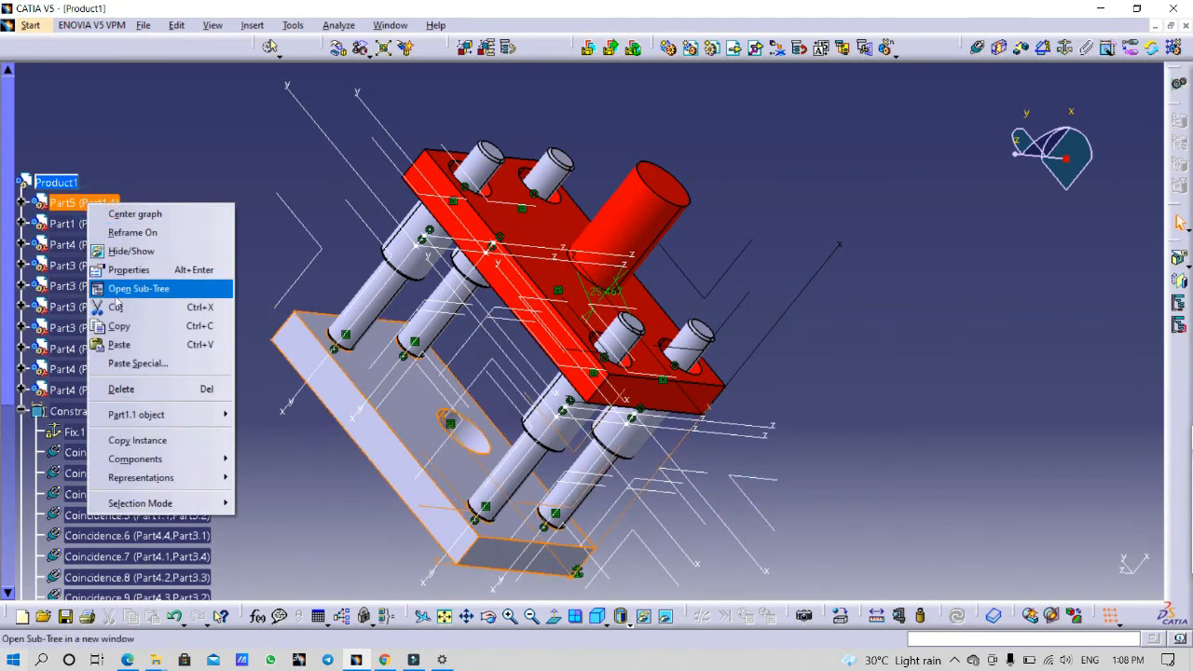
left_click(130, 270)
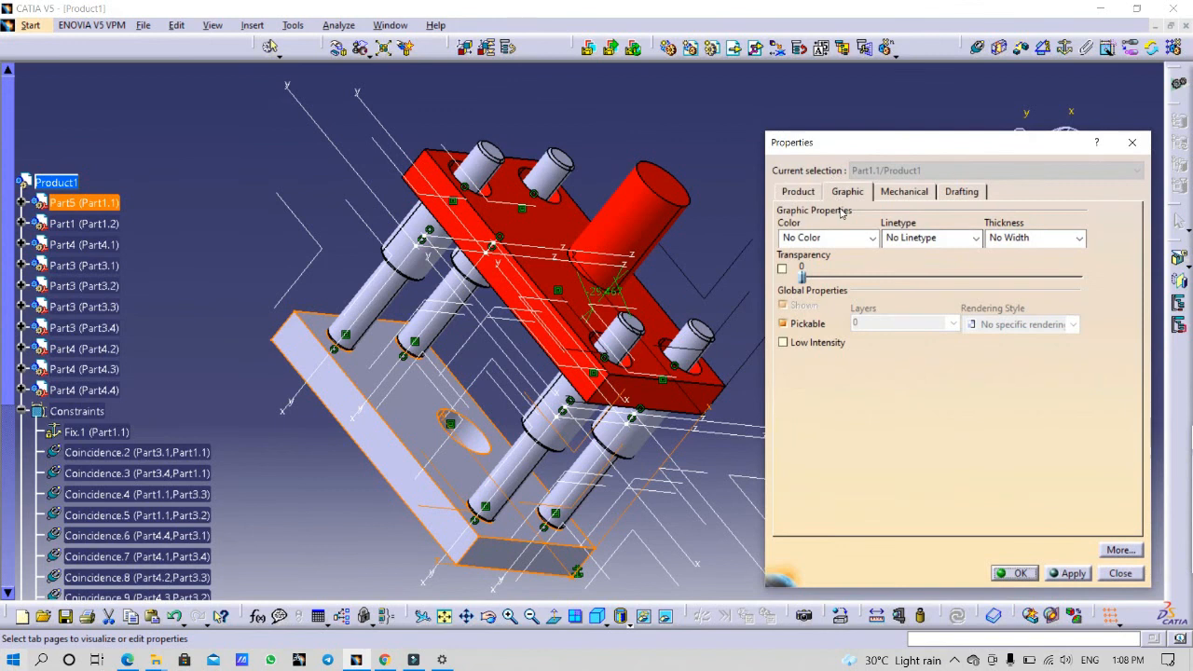
left_click(871, 238)
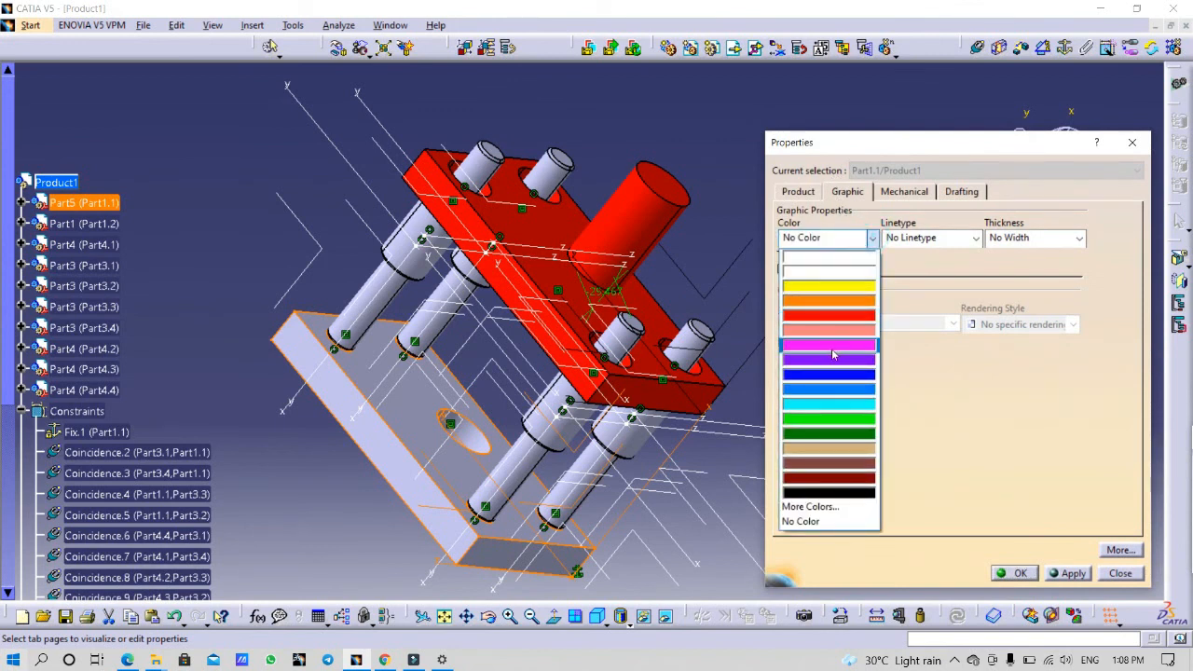
left_click(828, 346)
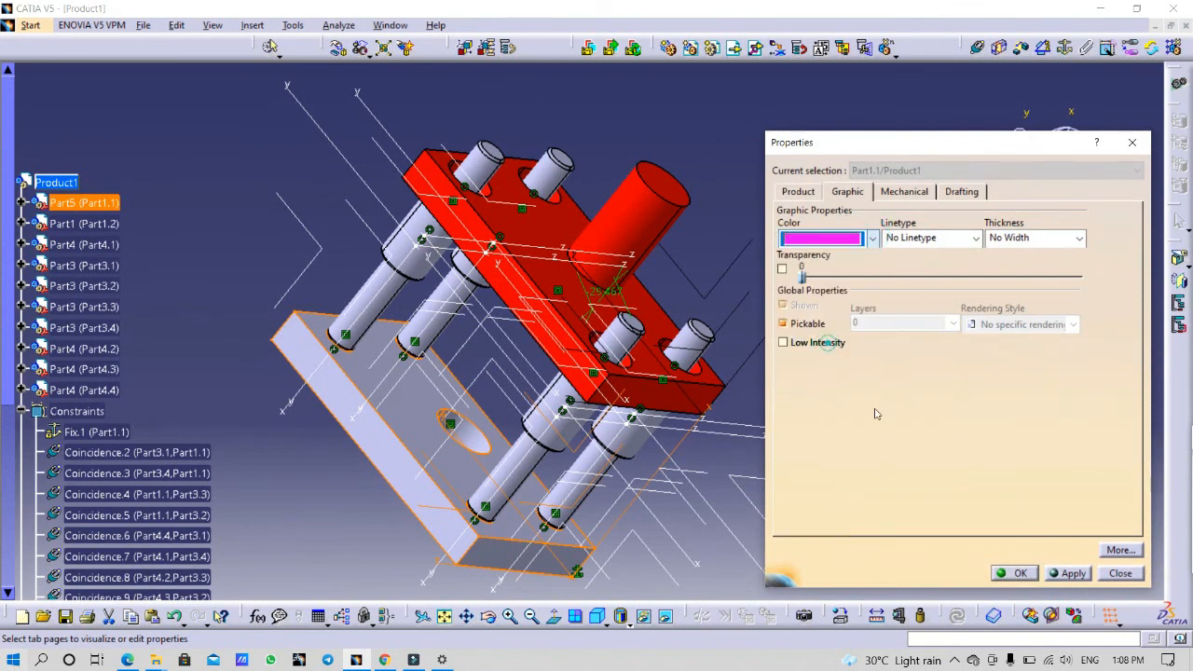
left_click(1017, 573)
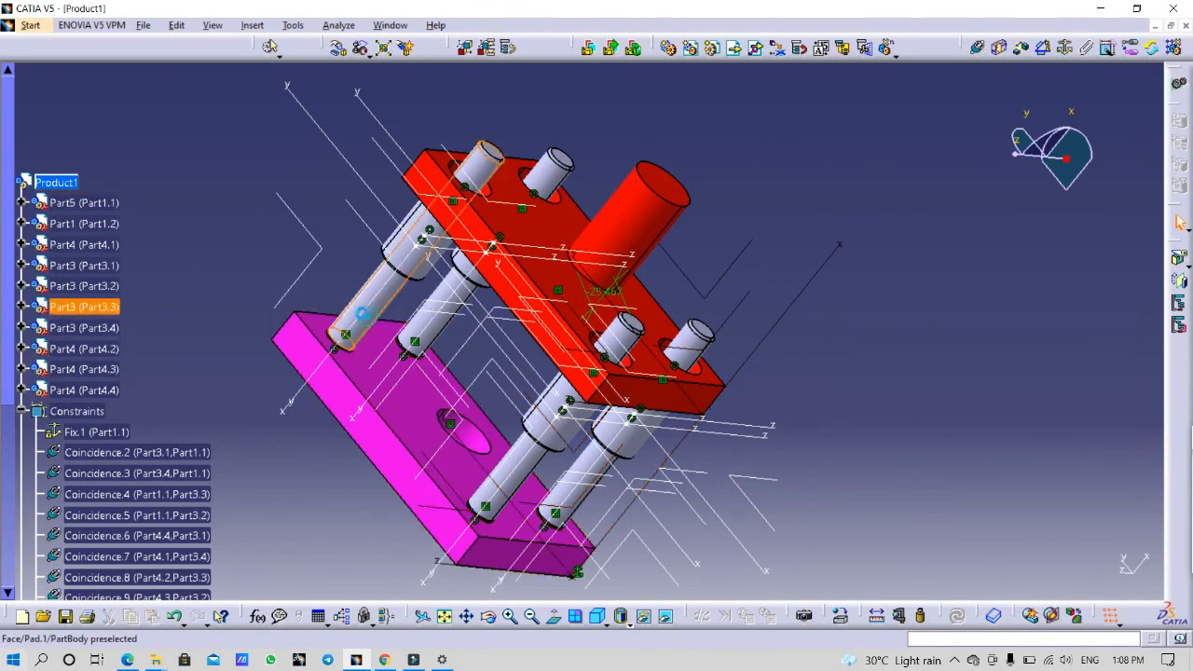
Set the graphic color of pillar Part3.3 to bright green.
right_click(103, 307)
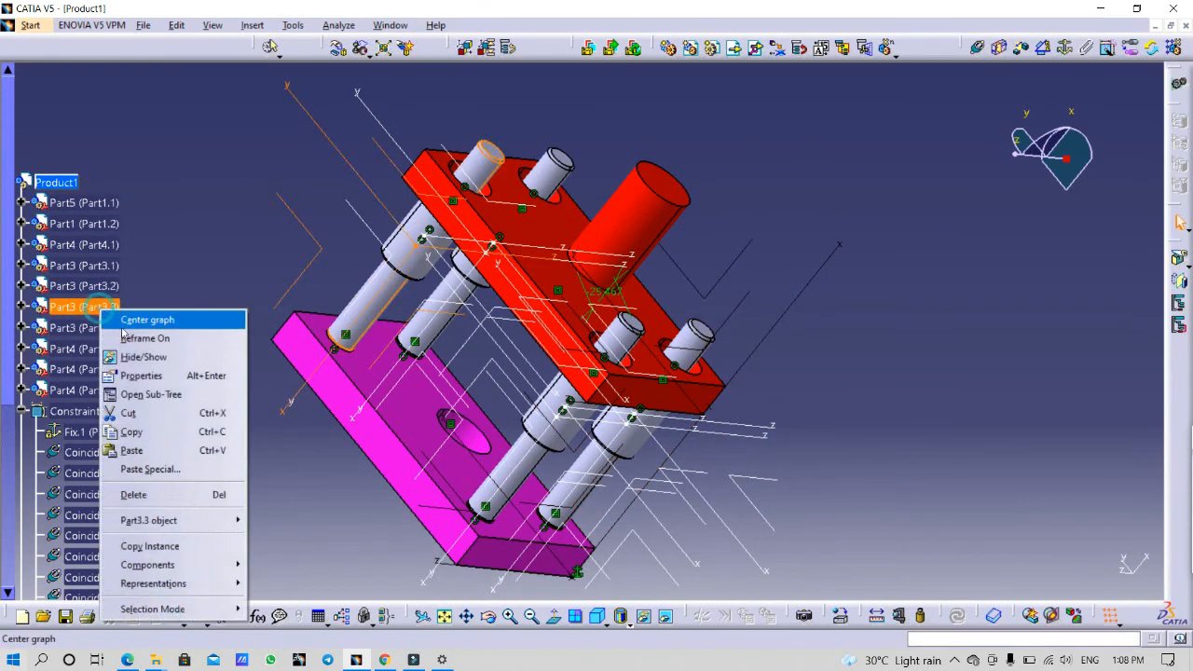
left_click(139, 375)
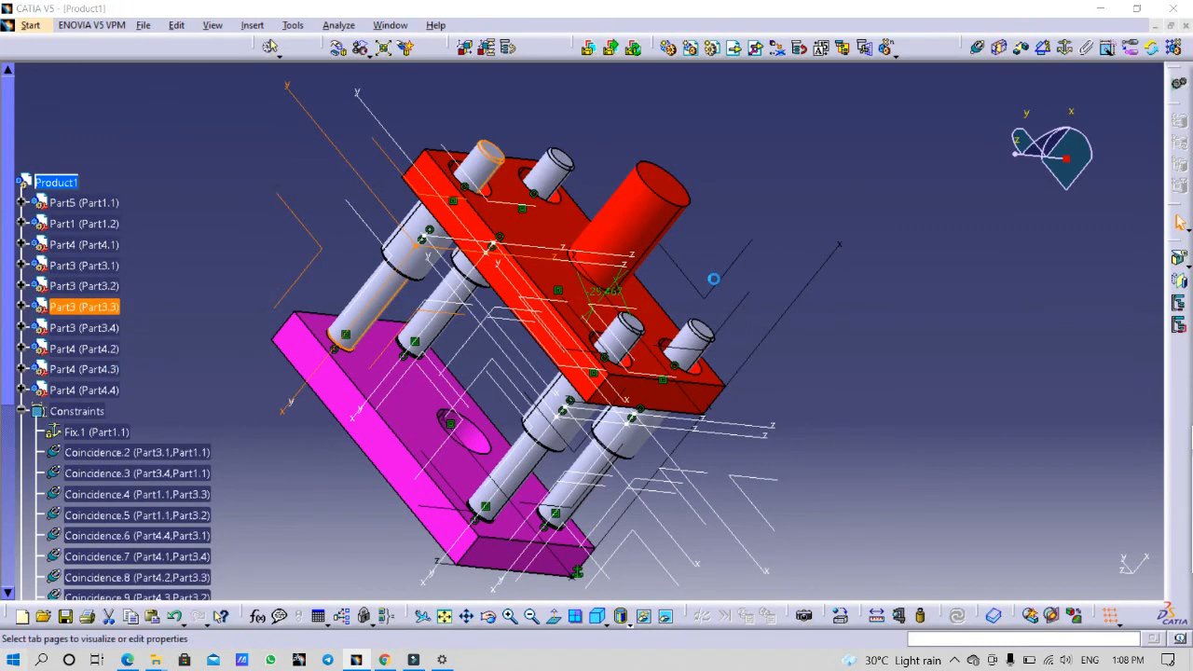
left_click(874, 240)
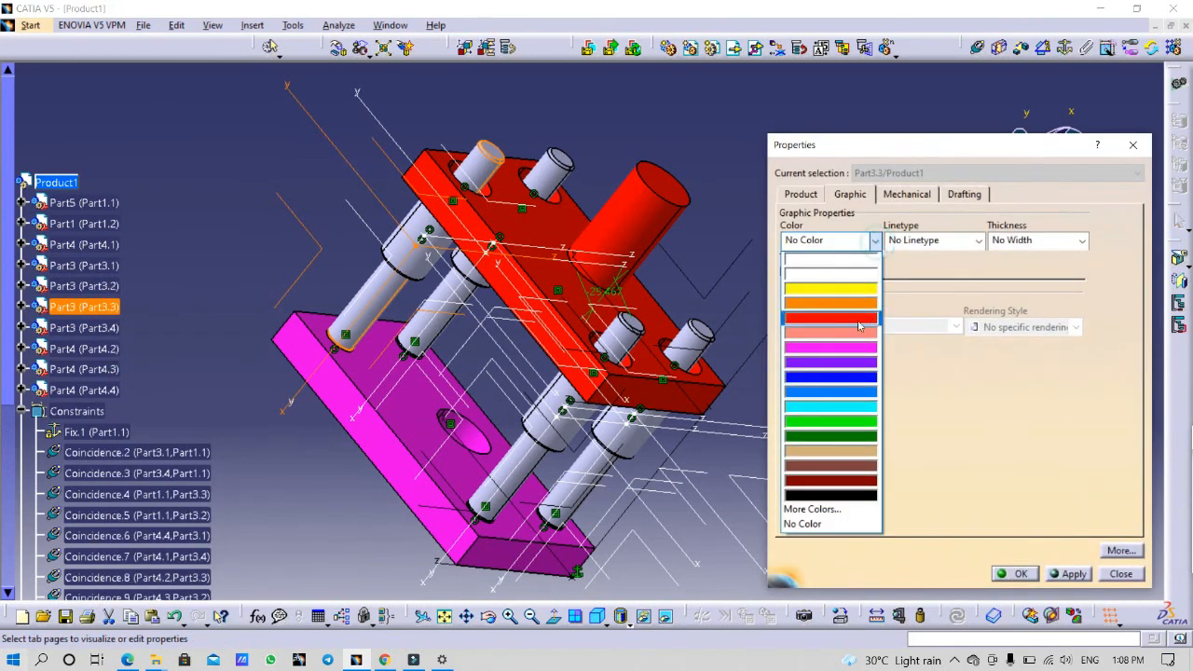
left_click(823, 424)
left_click(1019, 574)
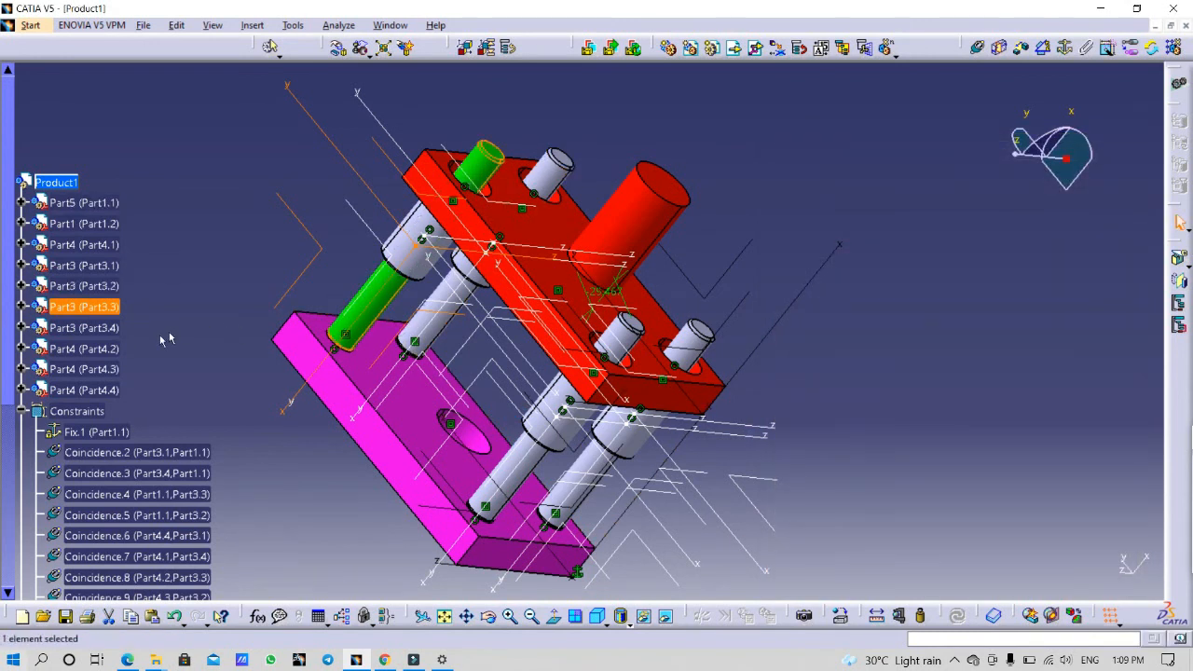
Set the graphic color of pillar Part3.4 to the same bright green as pillar Part3.3.
left_click(102, 331)
right_click(98, 333)
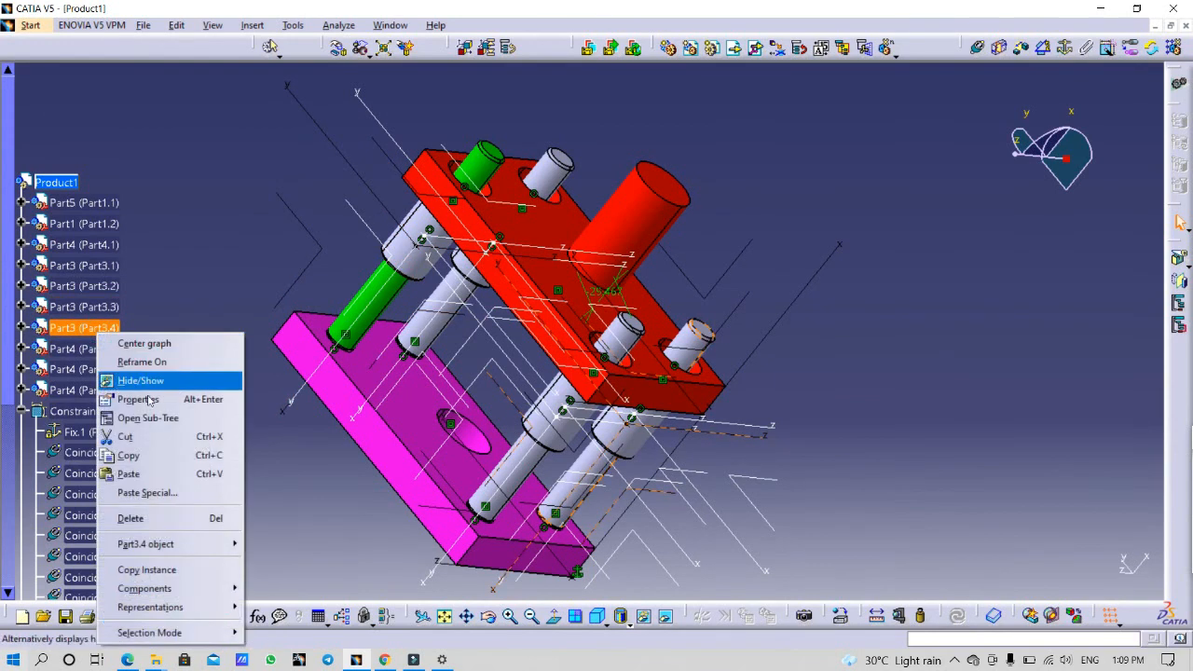
left_click(158, 401)
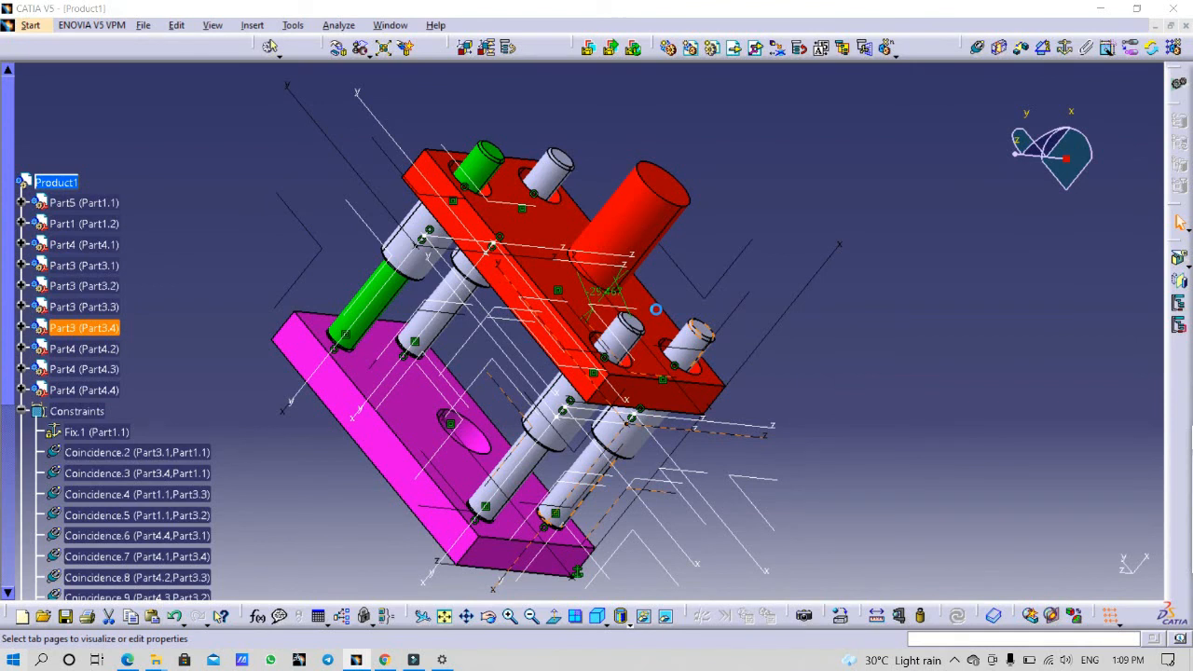
left_click(875, 244)
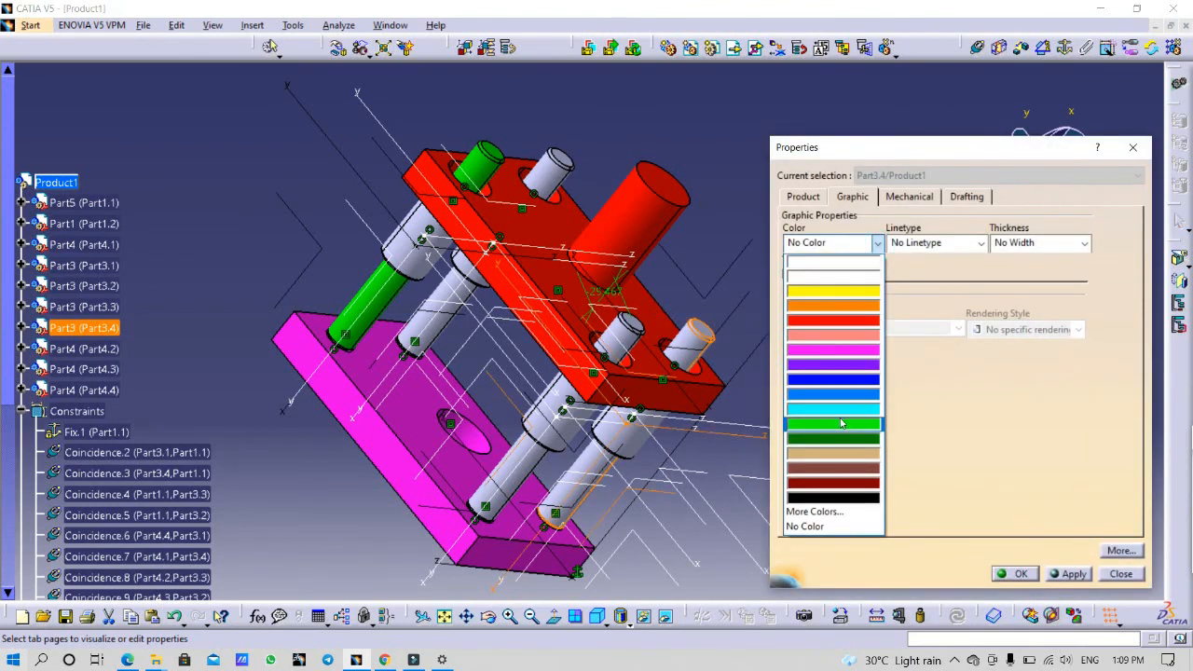
left_click(838, 422)
left_click(1014, 573)
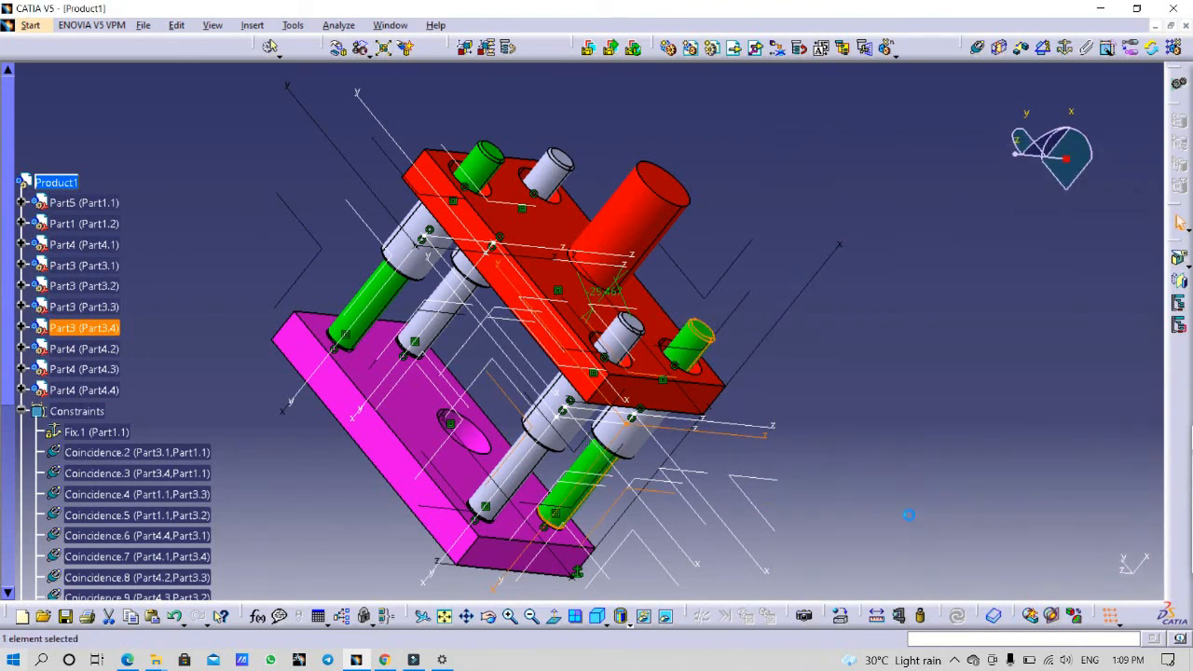
Set the graphic color of pillar Part3.2 to bright green, matching pillars Part3.3 and Part3.4.
right_click(82, 352)
key("Escape")
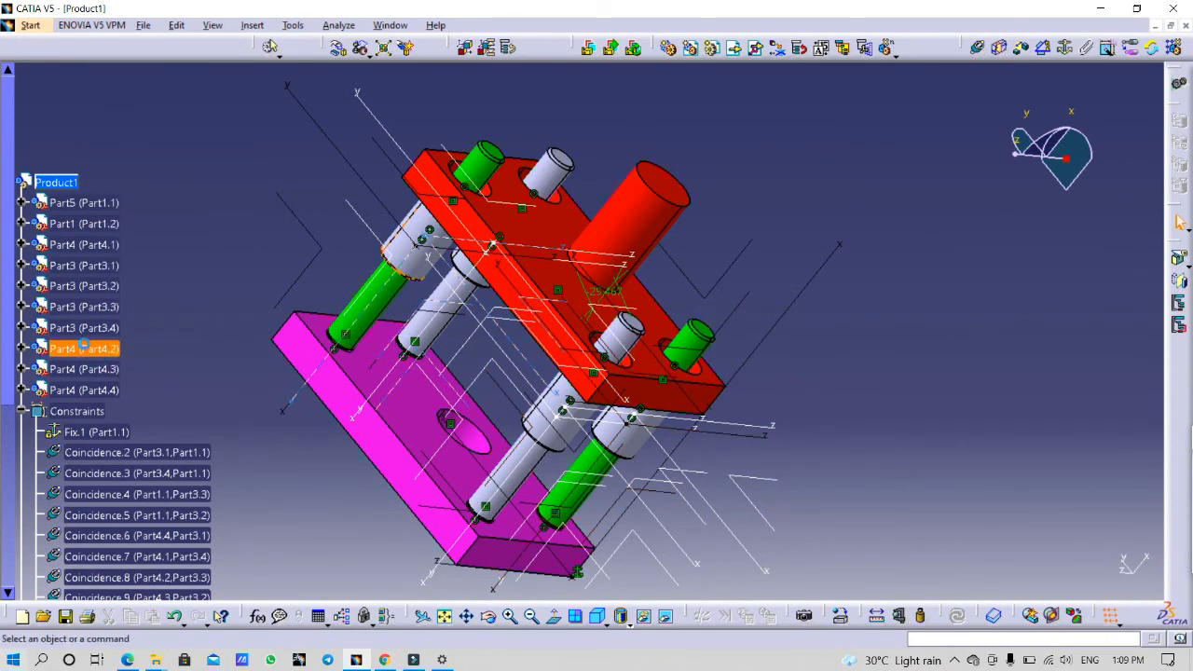
left_click(438, 291)
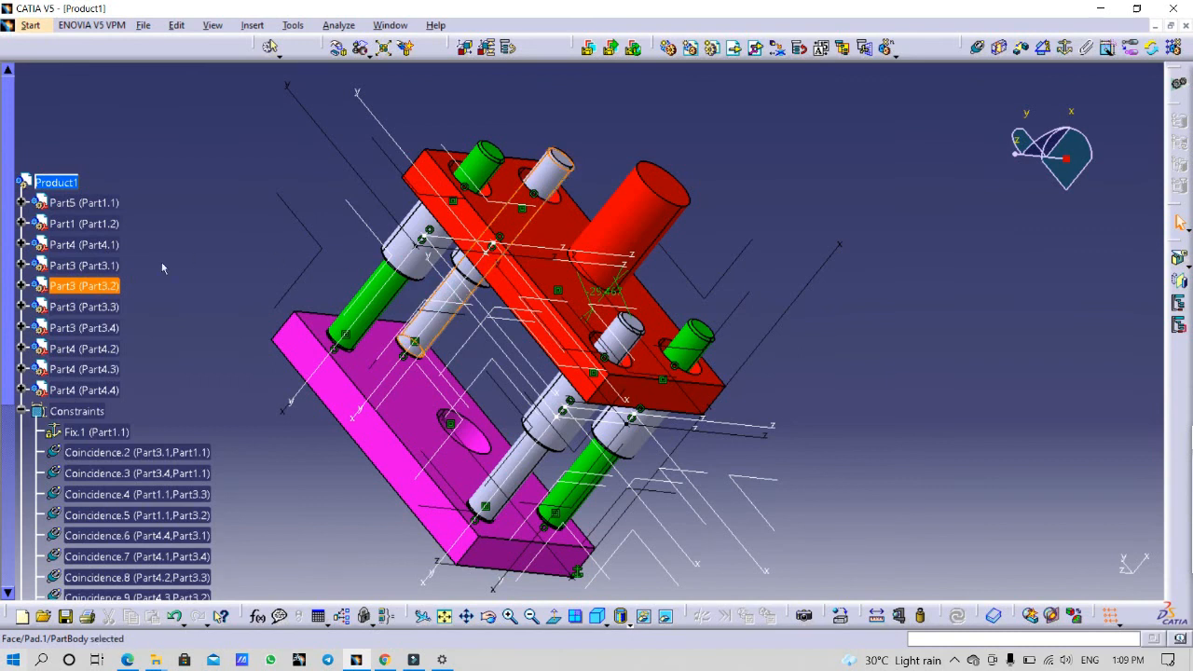
right_click(83, 284)
left_click(147, 348)
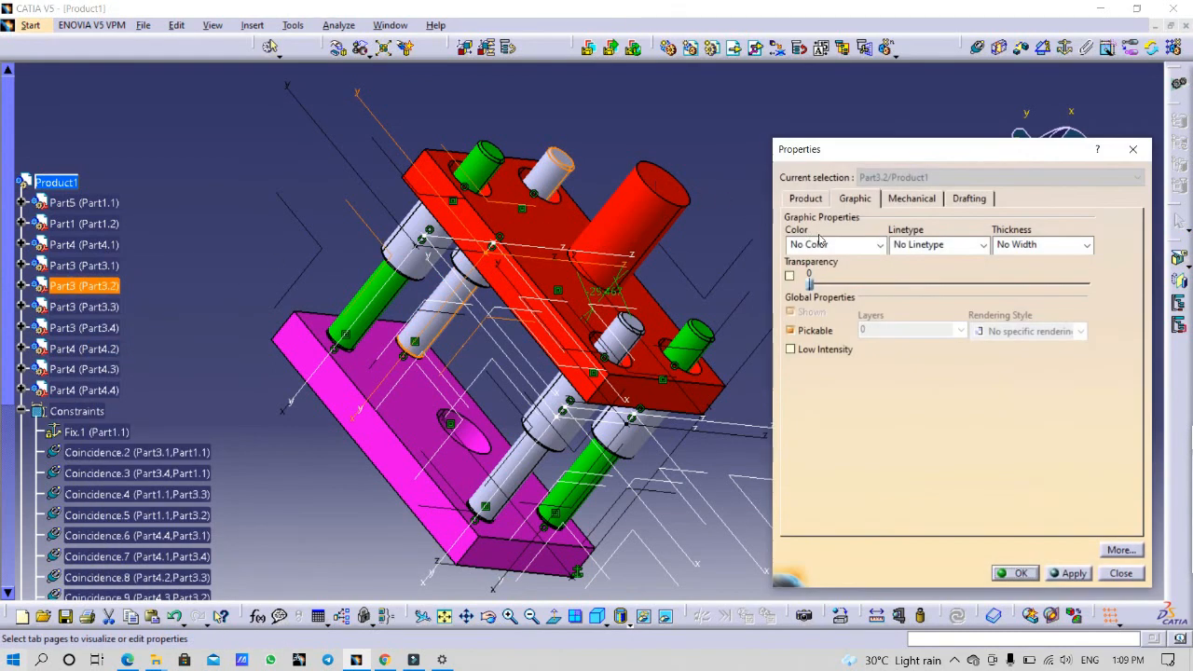
left_click(873, 244)
left_click(853, 423)
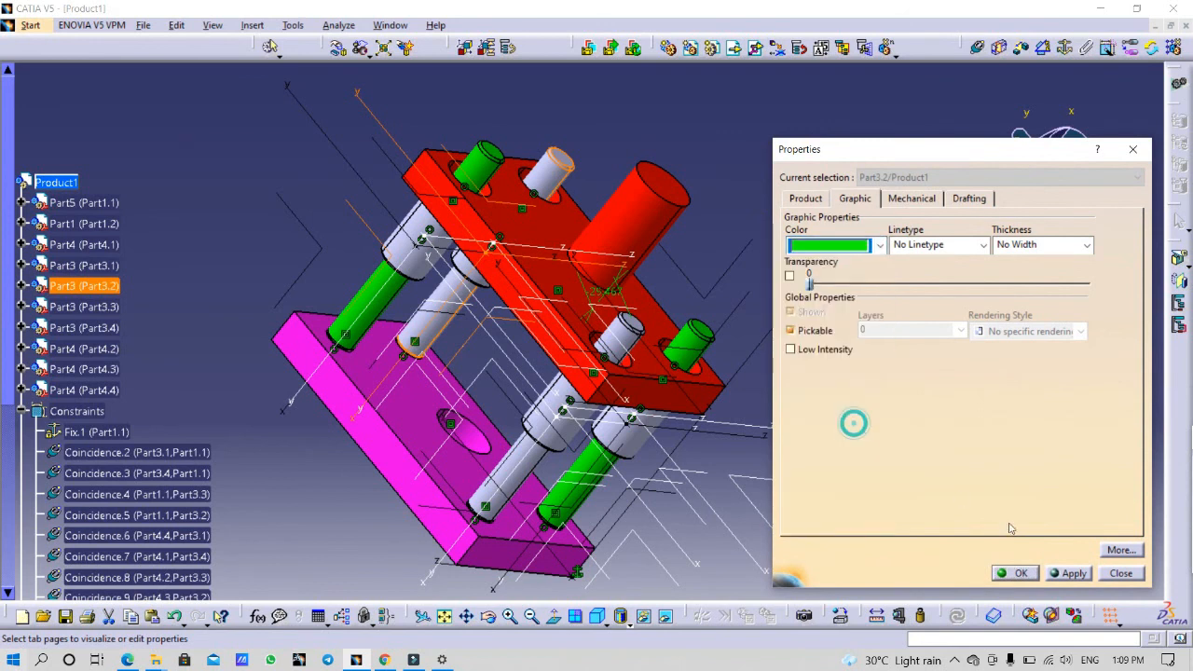
left_click(1017, 573)
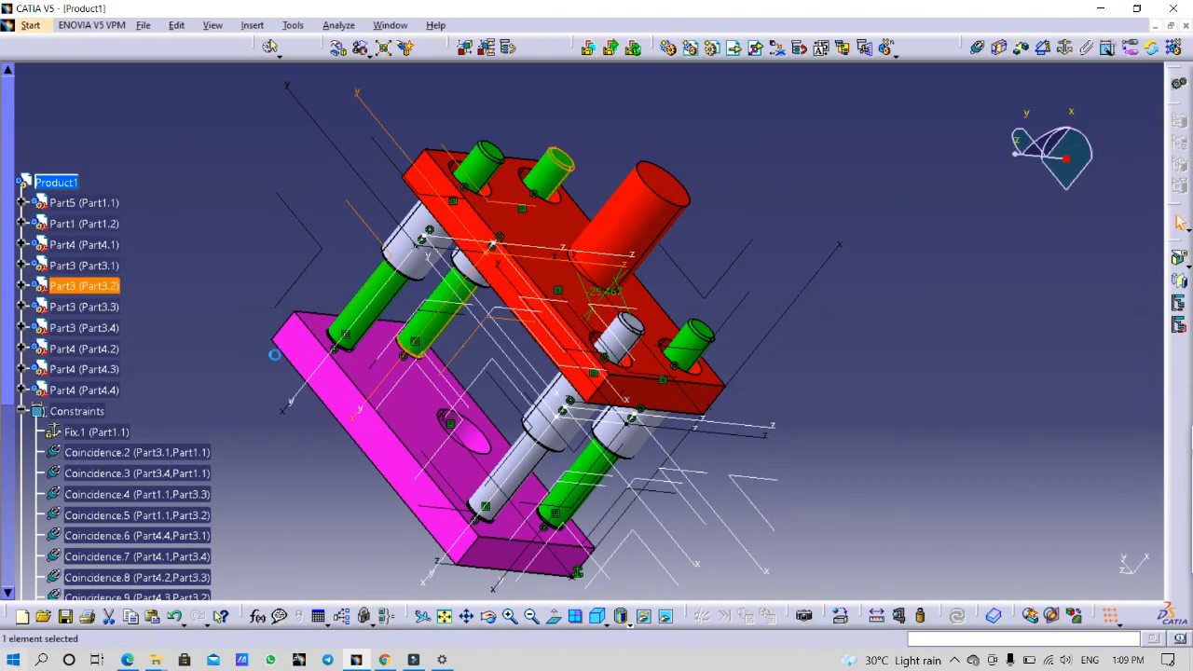
Set the graphic color of the remaining uncolored pillar, Part3.1, to the same bright green as the other pillars.
left_click(523, 468)
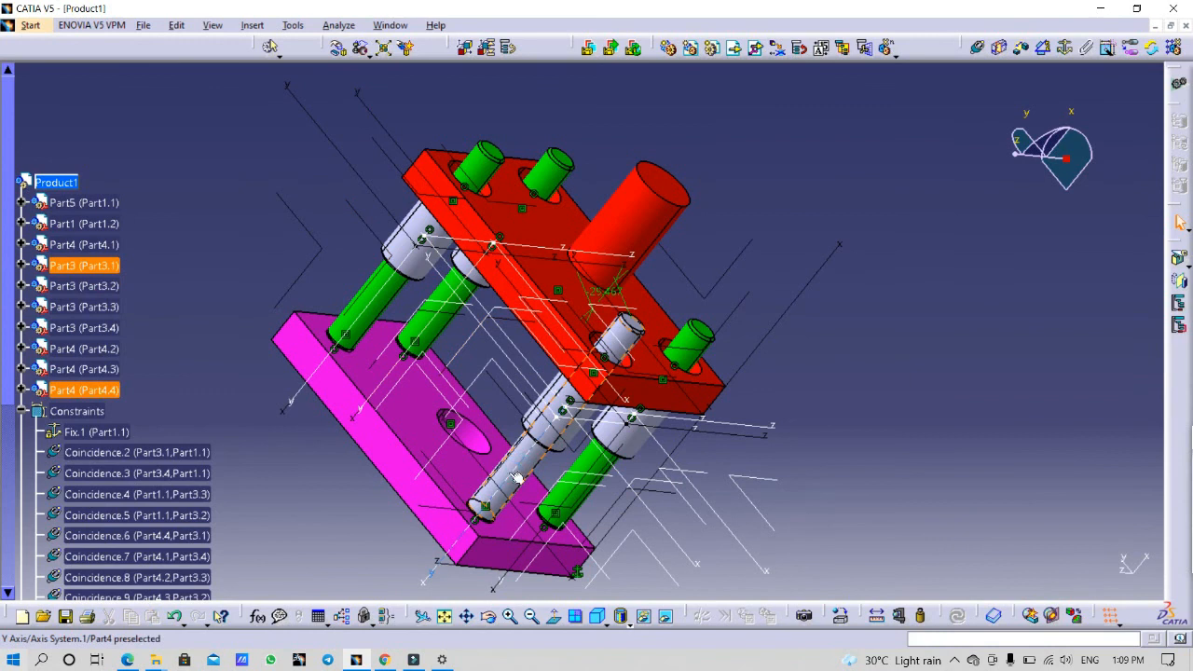
right_click(119, 280)
left_click(168, 331)
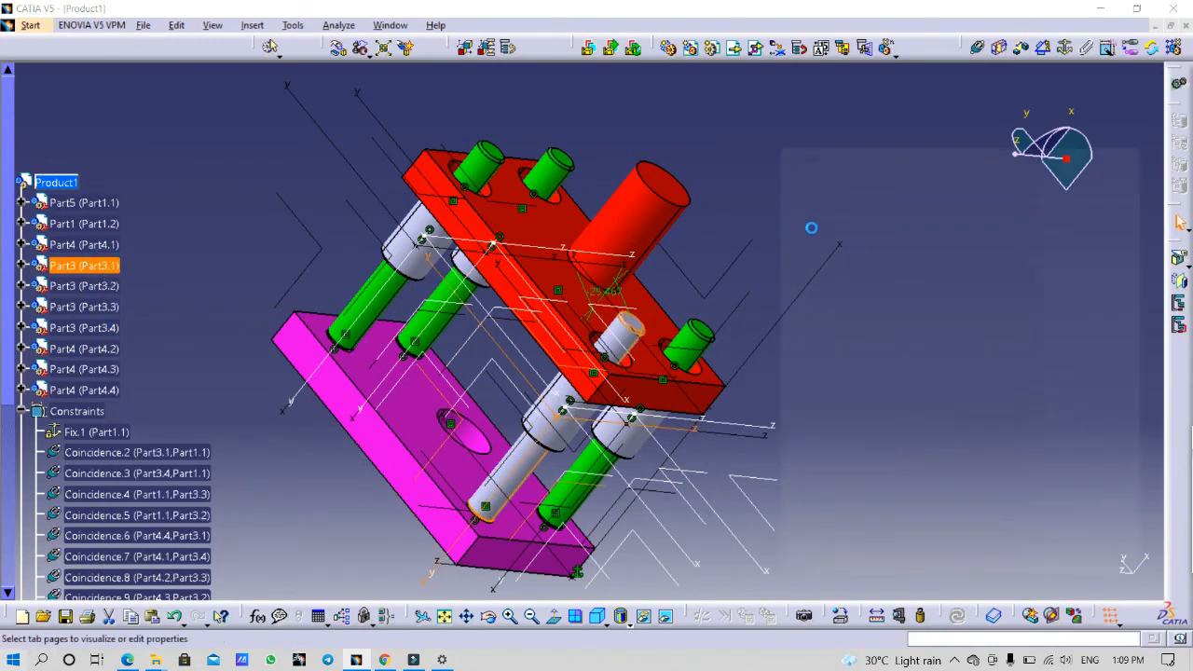
left_click(836, 247)
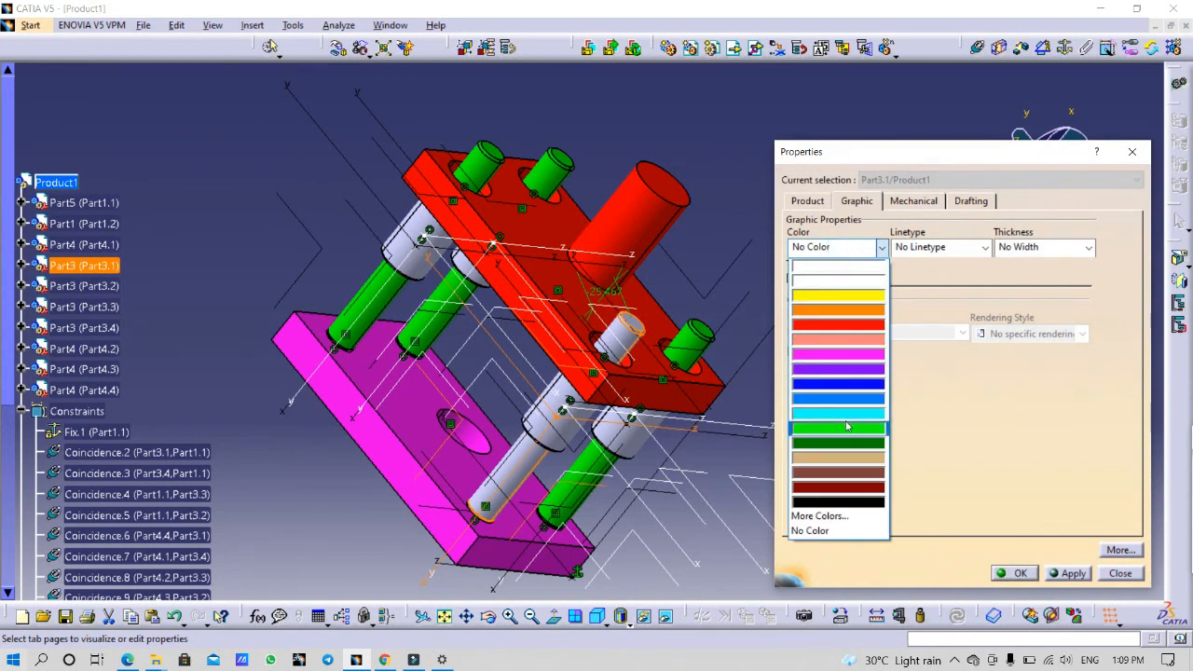
left_click(846, 427)
left_click(1019, 574)
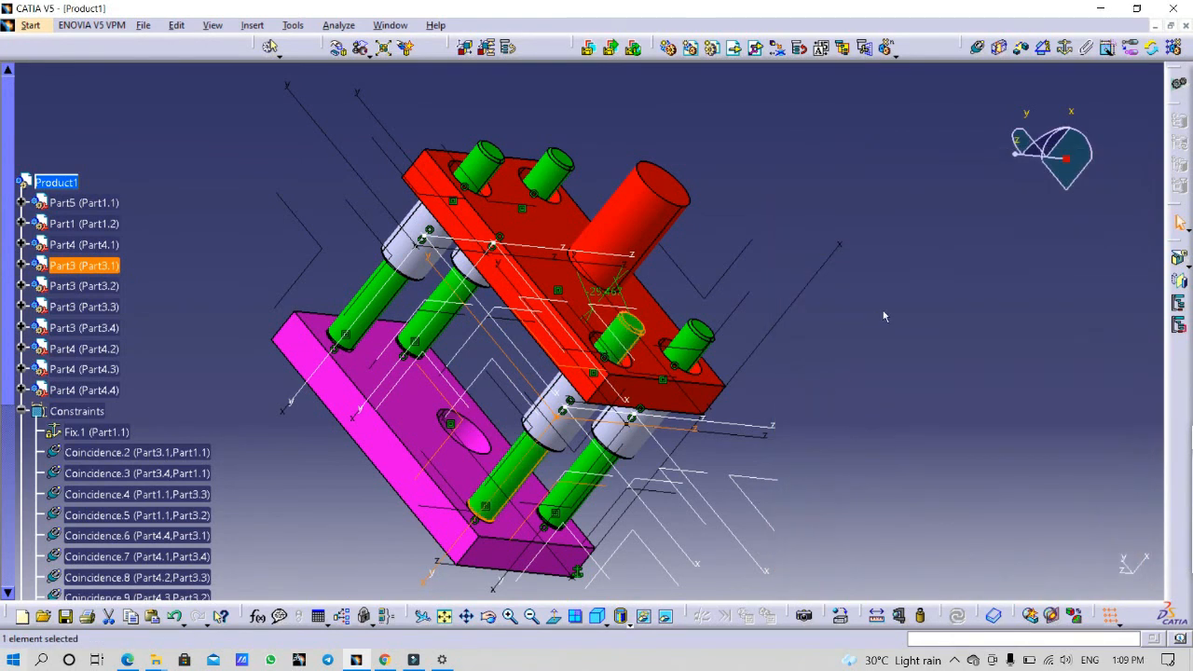